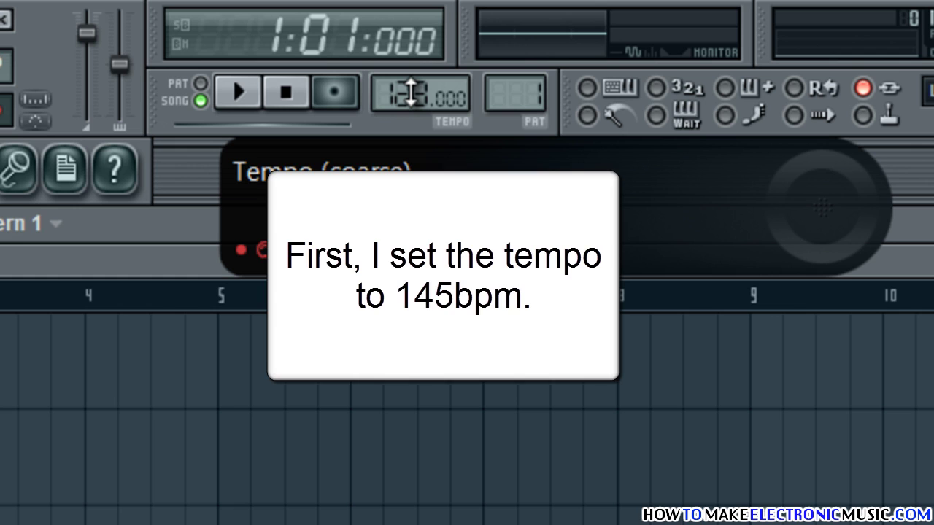
Set the project tempo to 145 BPM and lower the Master mixer track's volume fader to -6.0 dB.
left_click_drag(411, 92, 408, 42)
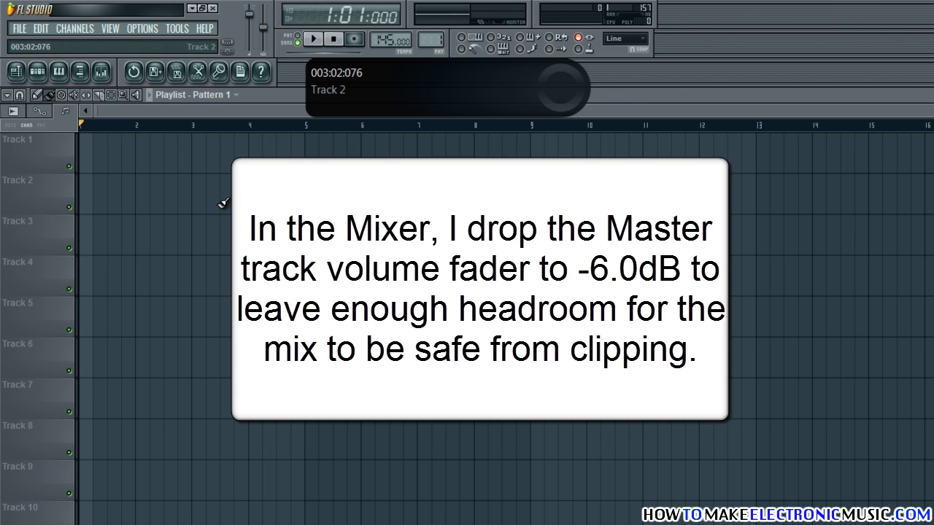
key("F9")
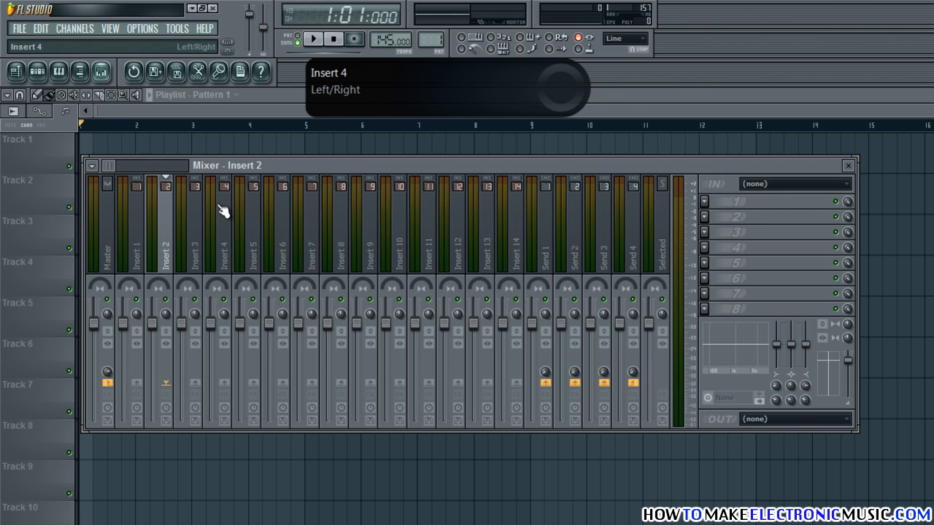
left_click(112, 249)
left_click_drag(97, 324, 107, 375)
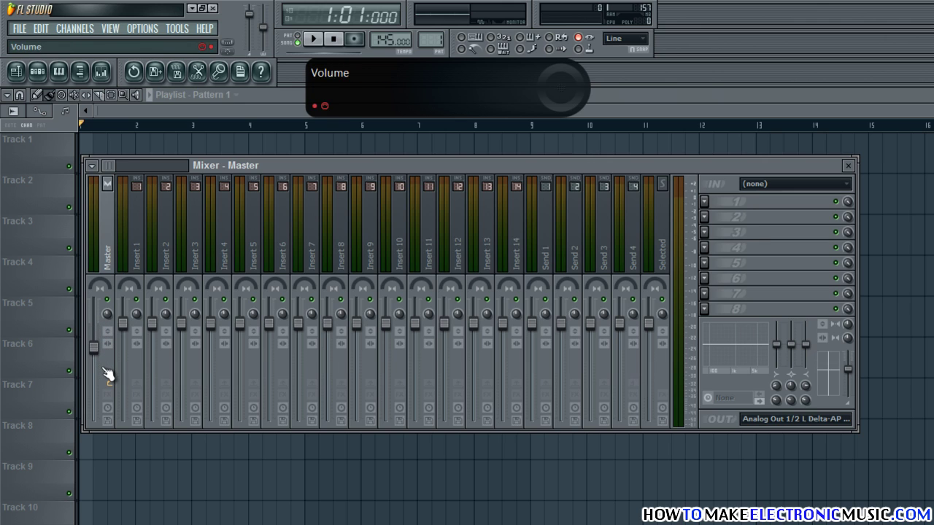
key("F9")
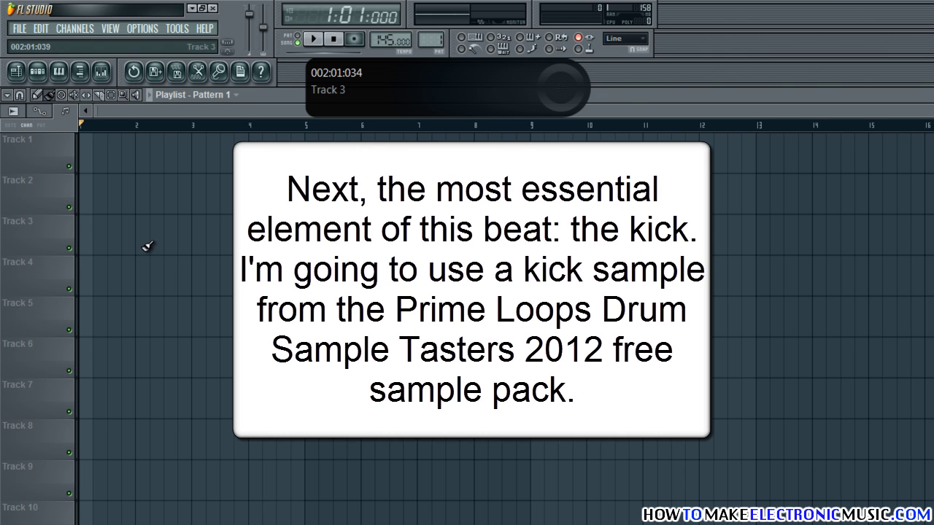
Load the kick02 sample from the "harder style beat tutorial" folder as a channel in the step sequencer.
key("alt+F8")
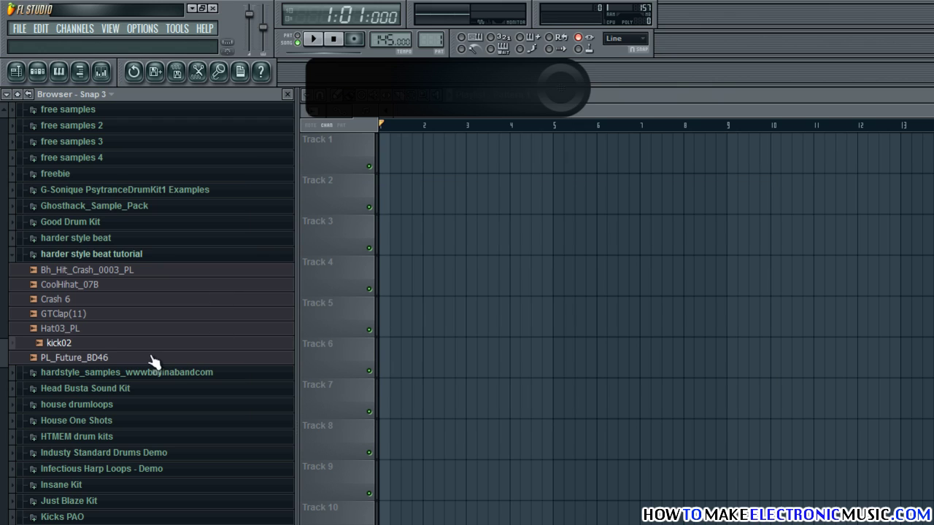
left_click(104, 347)
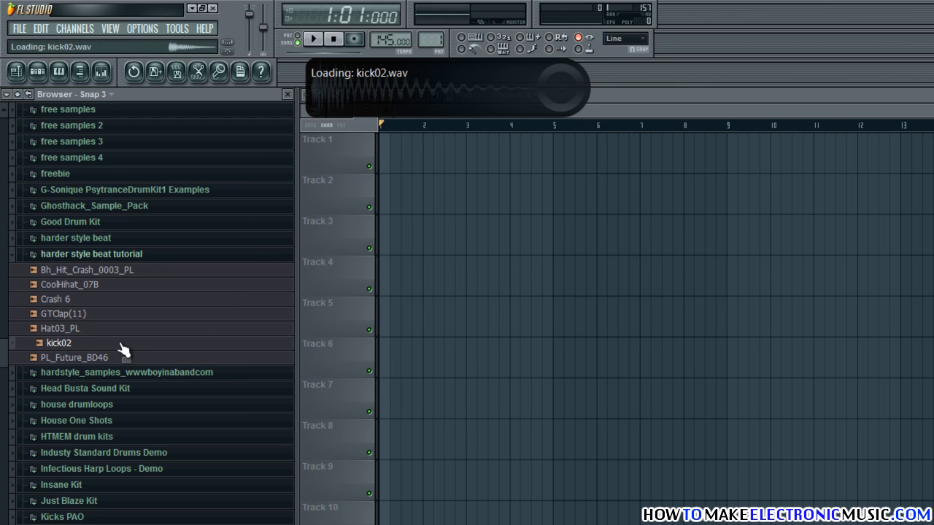
key("F6")
left_click_drag(124, 350, 538, 239)
left_click(288, 94)
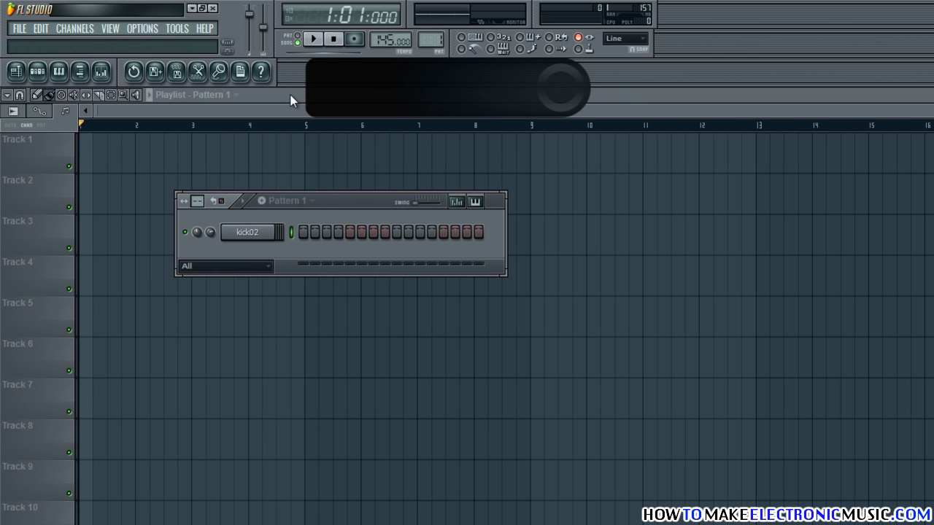
Rename the kick02 channel to "kick".
right_click(252, 237)
left_click(306, 252)
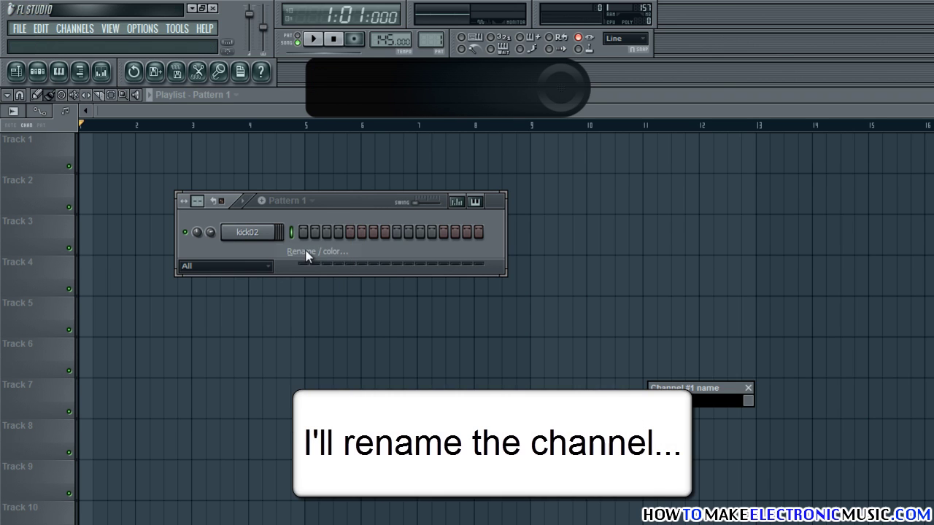
left_click_drag(692, 387, 436, 298)
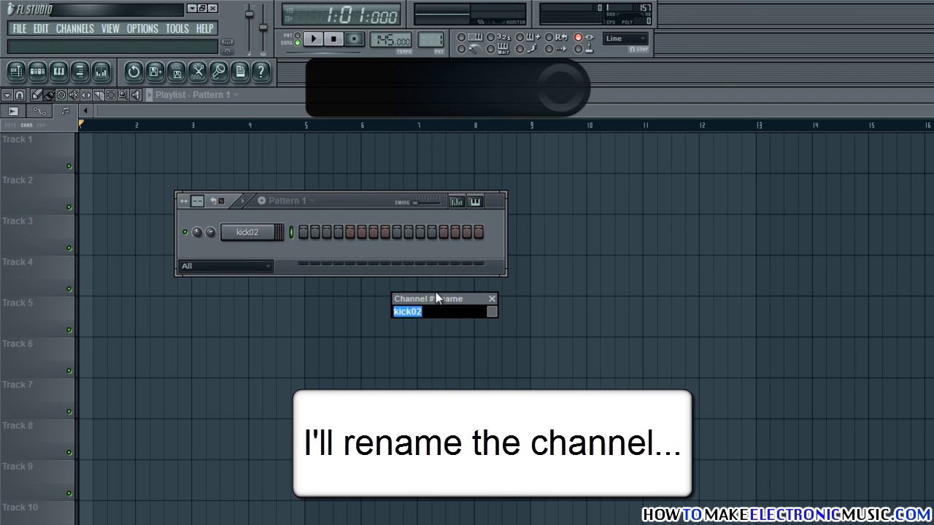
type("kick")
key("Return")
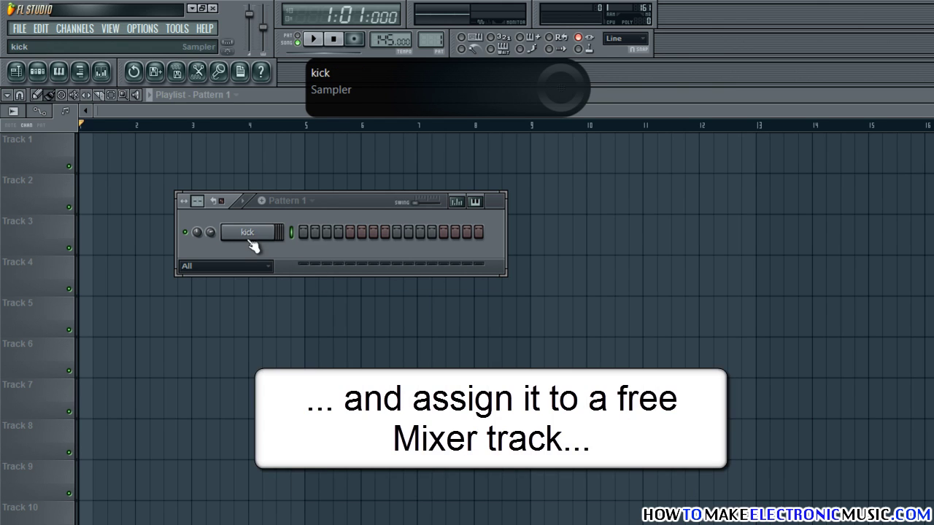
Assign the kick channel to a free mixer track and move that track to insert 1.
left_click(250, 234)
left_click(151, 165)
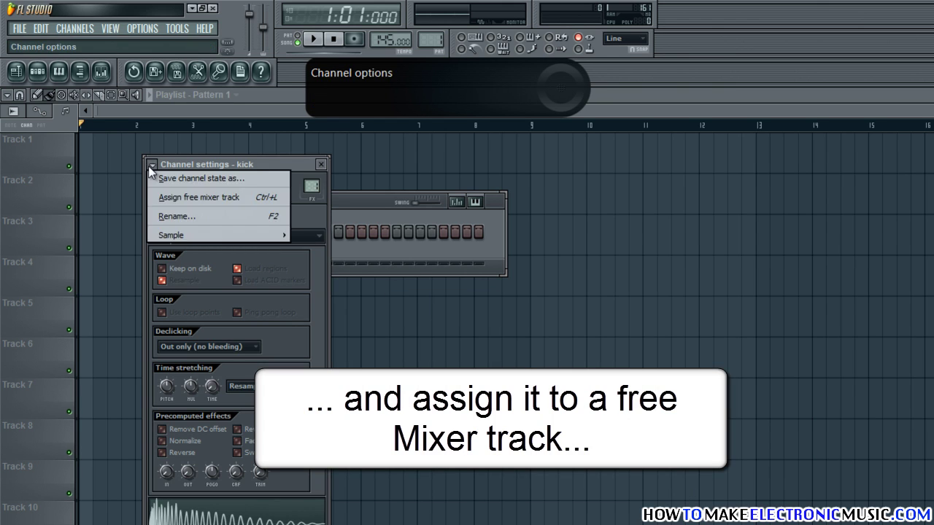
left_click(167, 197)
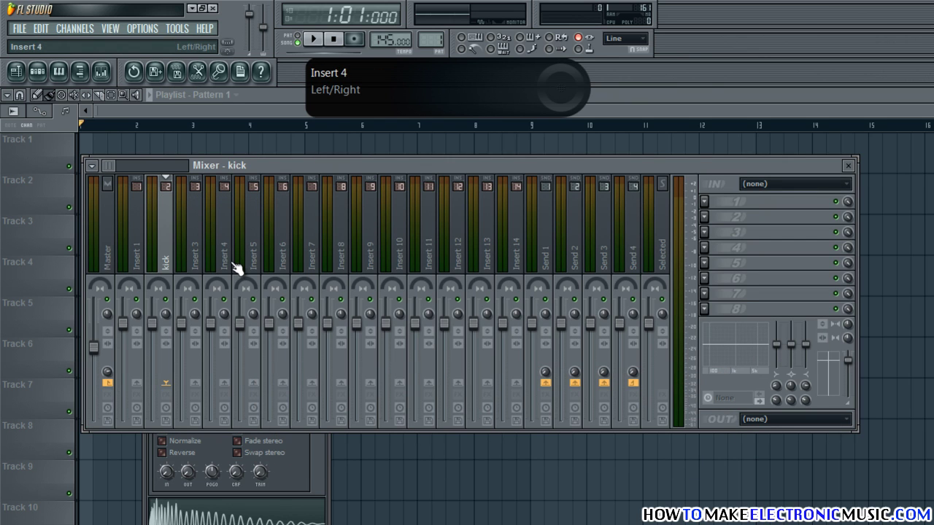
key("alt+Left")
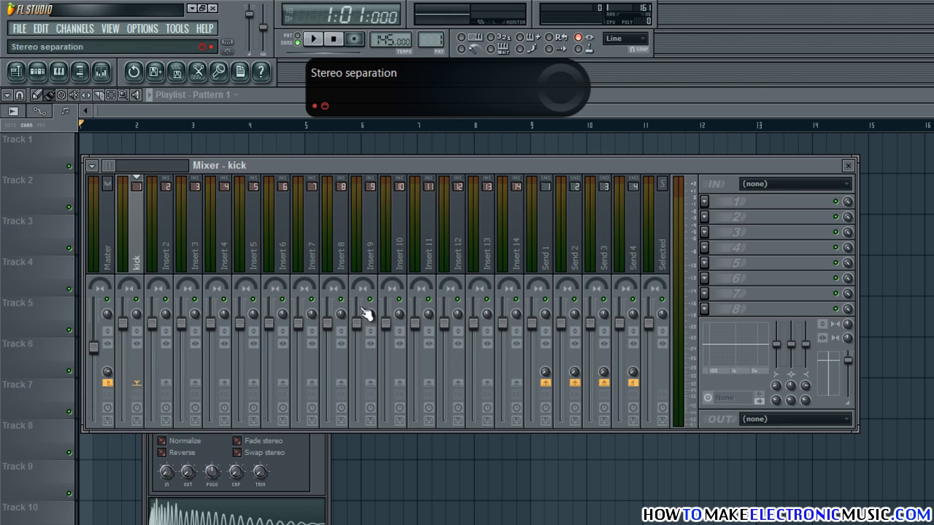
left_click(848, 167)
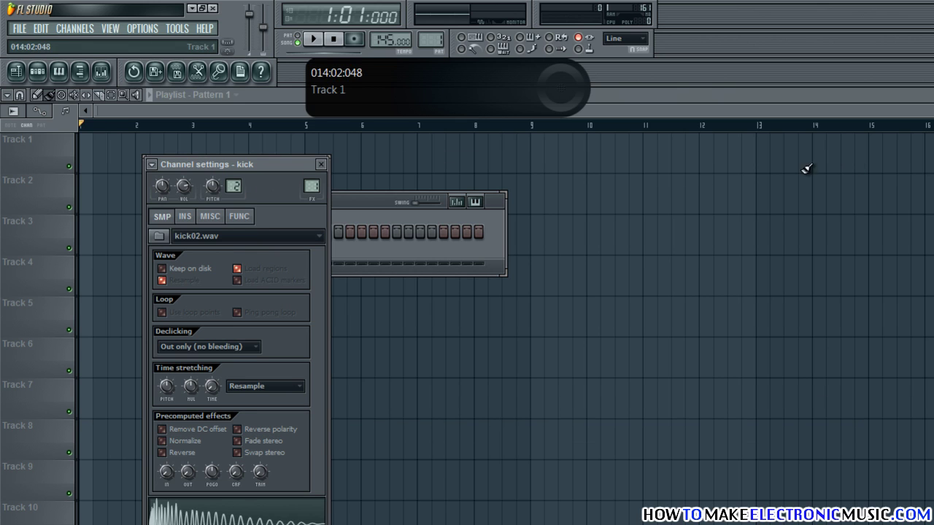
left_click(326, 166)
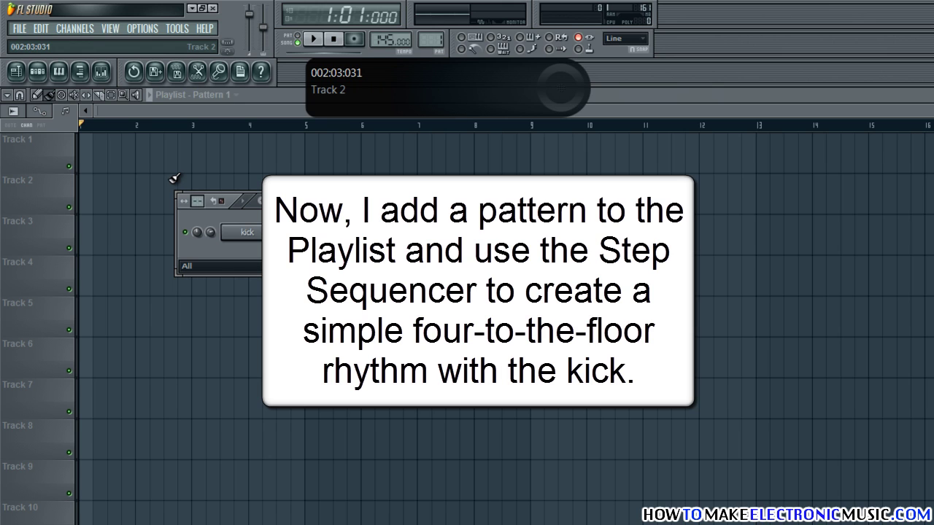
Place a Pattern 1 clip at bar 1 on Track 1 of the Playlist.
left_click(223, 95)
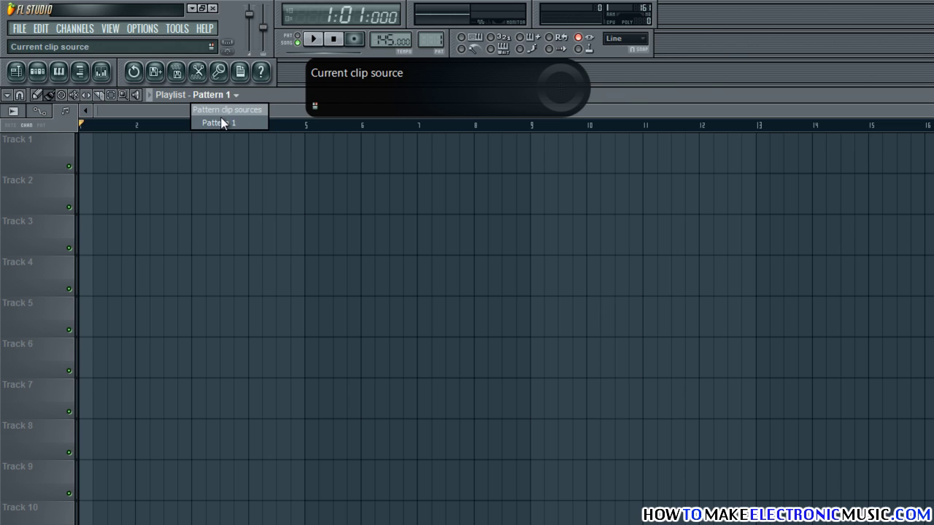
left_click(221, 122)
left_click(88, 151)
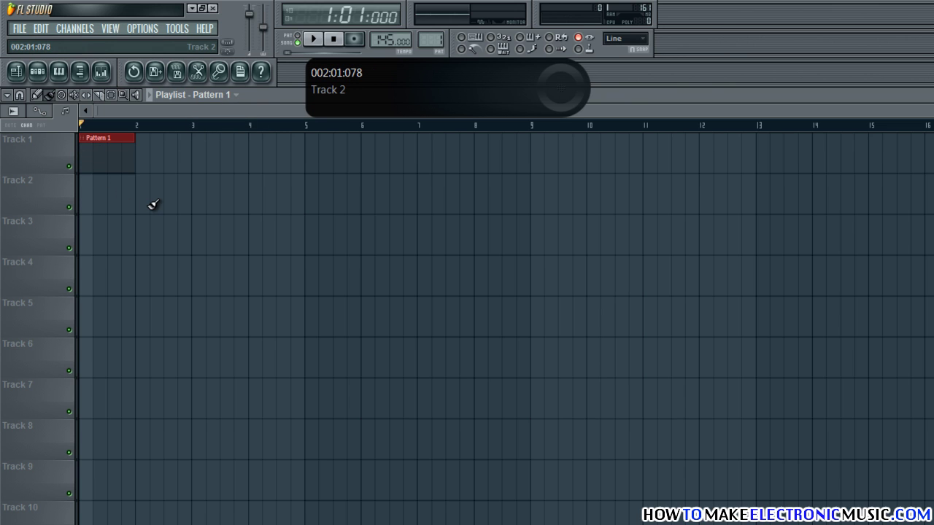
Fill every fourth step of the kick channel for a four-to-the-floor rhythm and play it back.
key("F6")
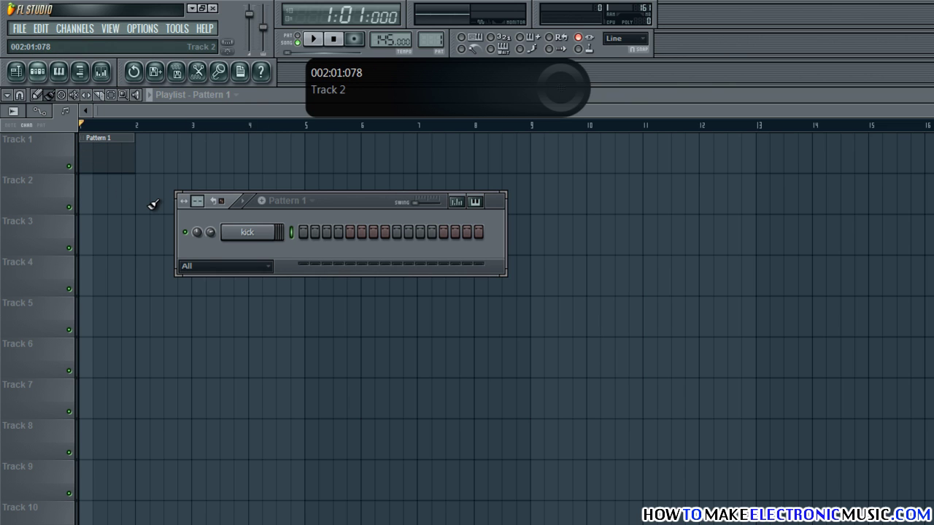
right_click(242, 239)
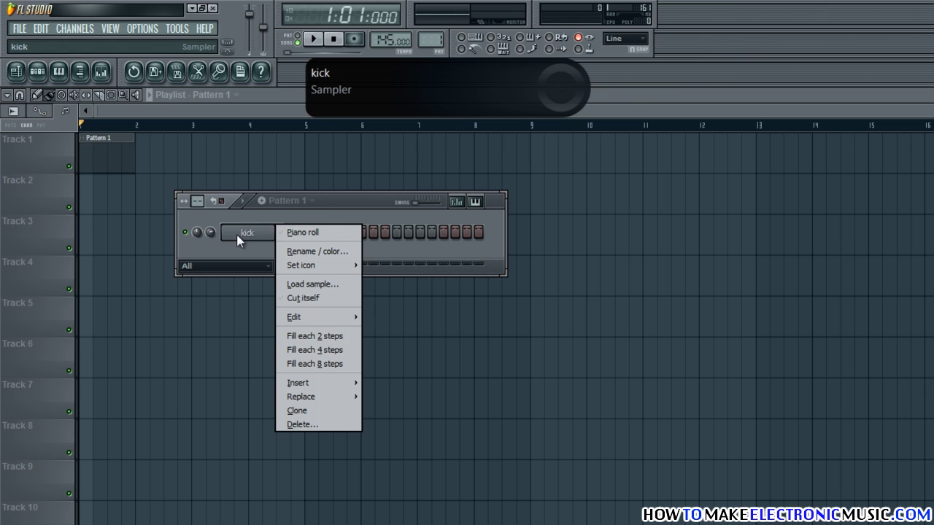
left_click(328, 348)
key("space")
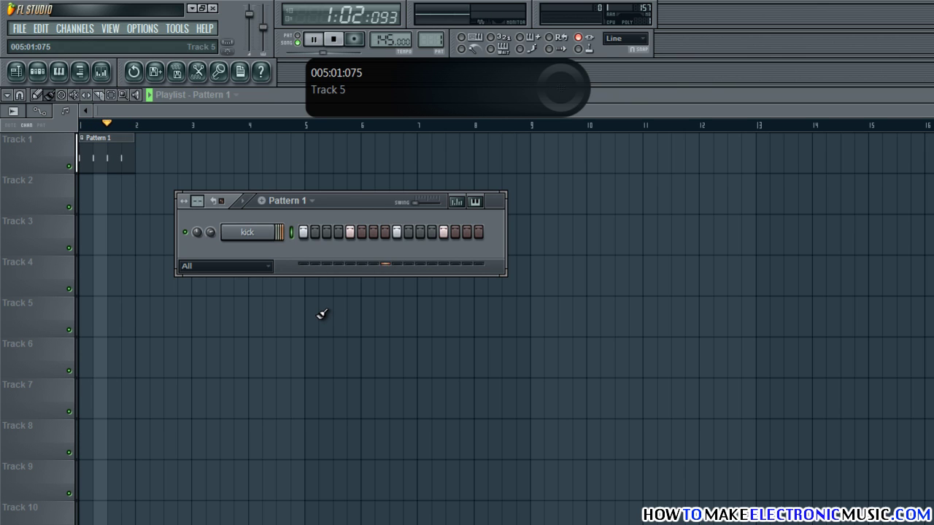
key("space")
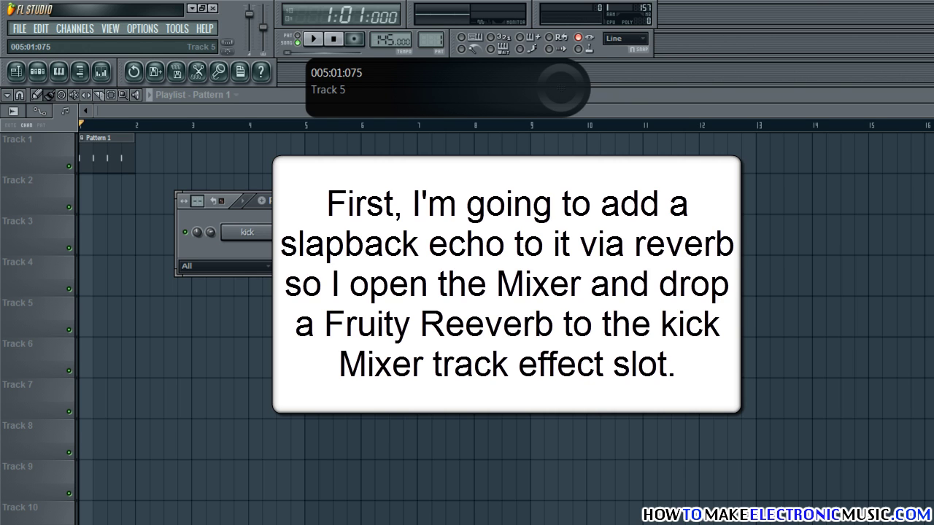
Add Fruity Reeverb to the first effect slot of the kick mixer track.
key("F9")
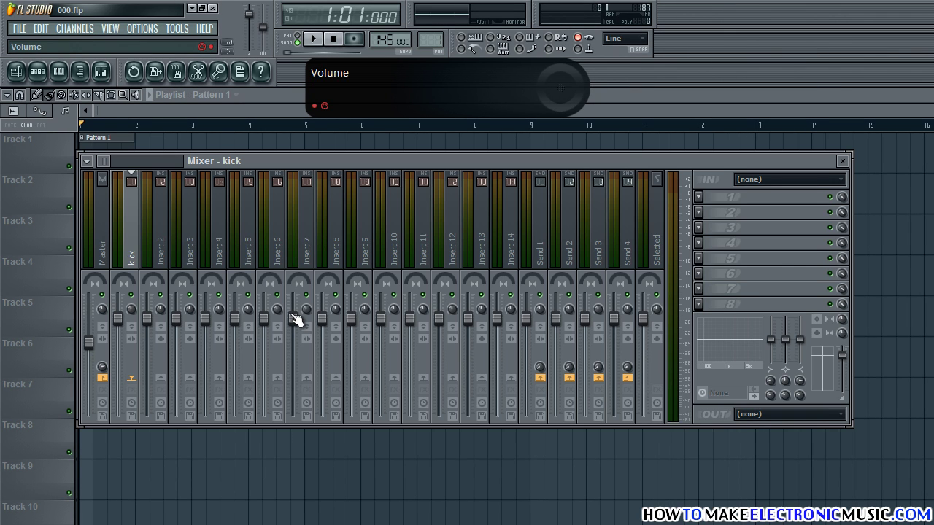
left_click(698, 197)
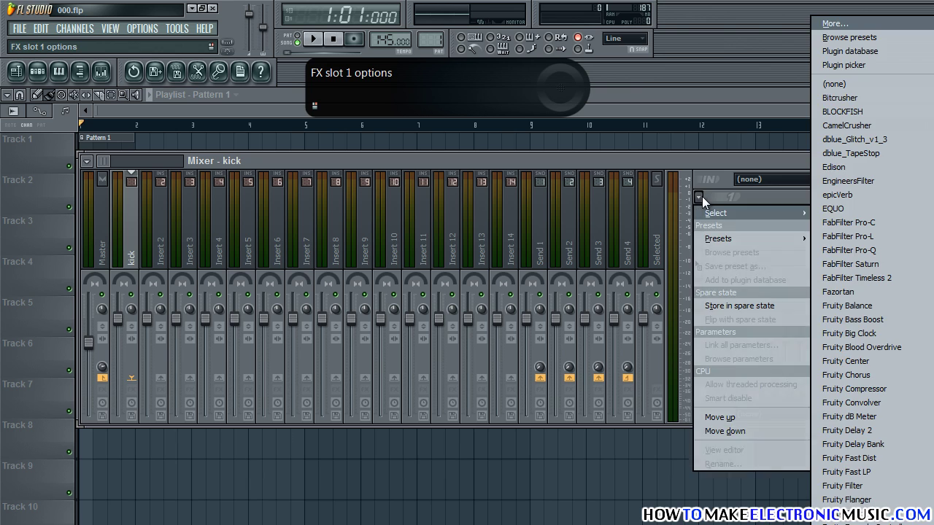
left_click(830, 524)
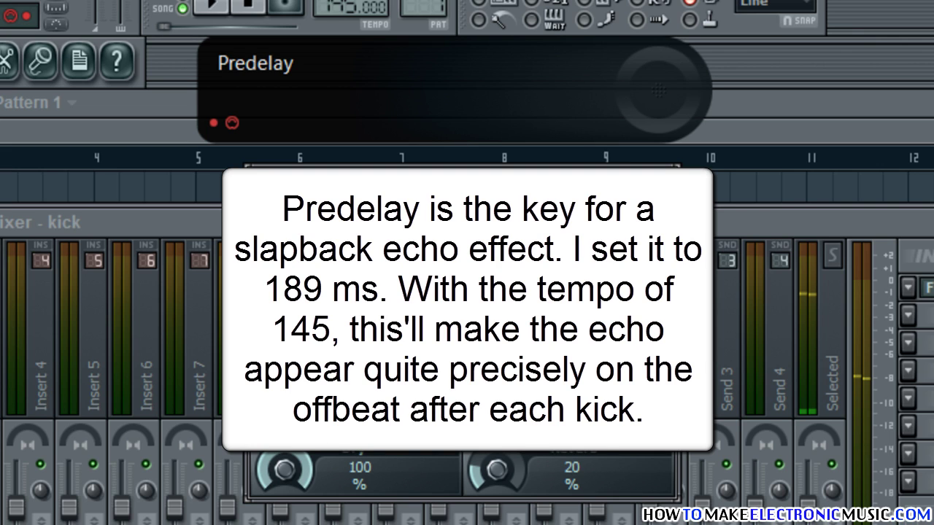
Set the kick reverb's Predelay to 189 ms and its Decay to 0.5 sec.
left_click_drag(299, 281, 299, 24)
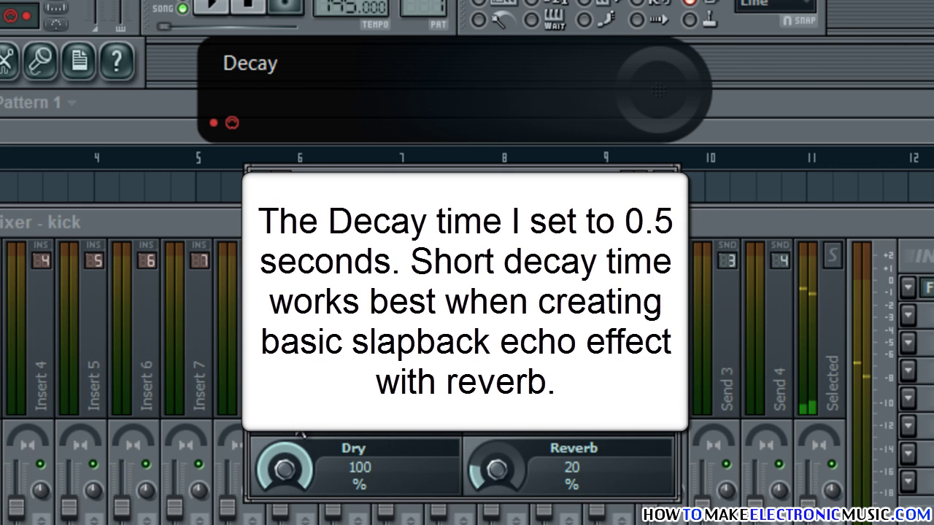
mouse_move(298, 432)
left_mouse_down()
mouse_move(296, 415)
mouse_move(302, 430)
left_mouse_up()
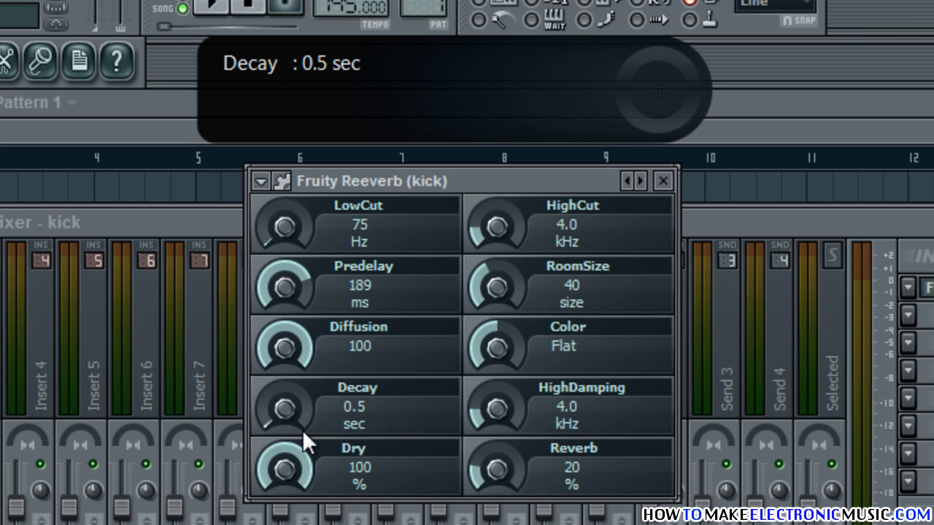
key("space")
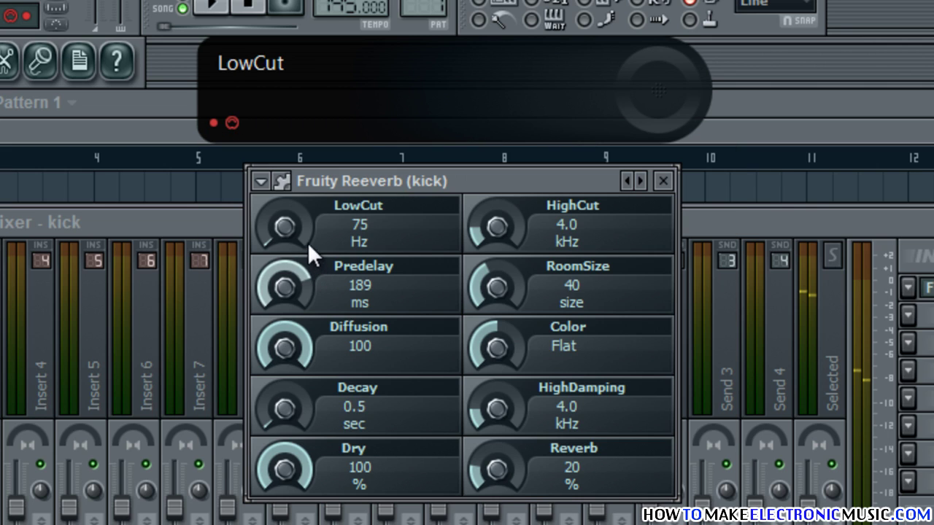
Turn the reverb's LowCut to OFF and set its HighCut to 4.6 kHz, checking by ear.
left_click_drag(307, 242, 323, 285)
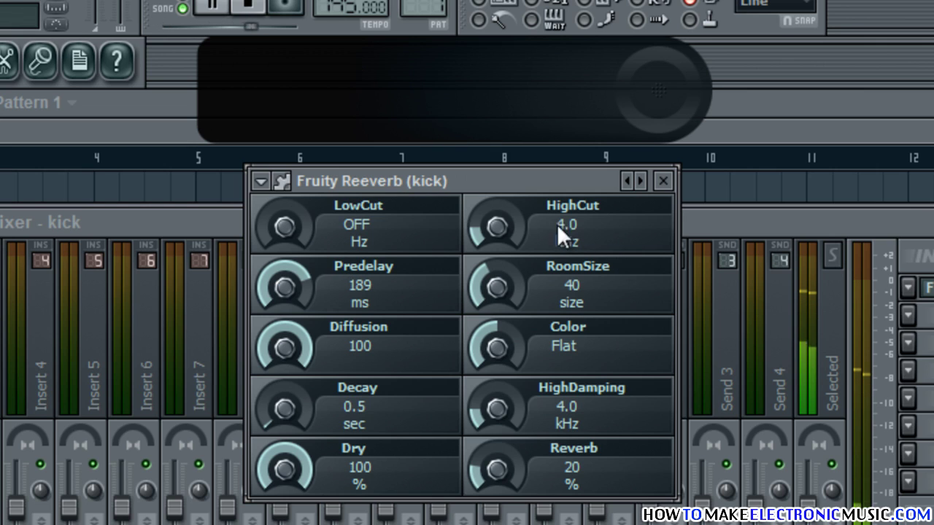
left_click_drag(514, 222, 515, 212)
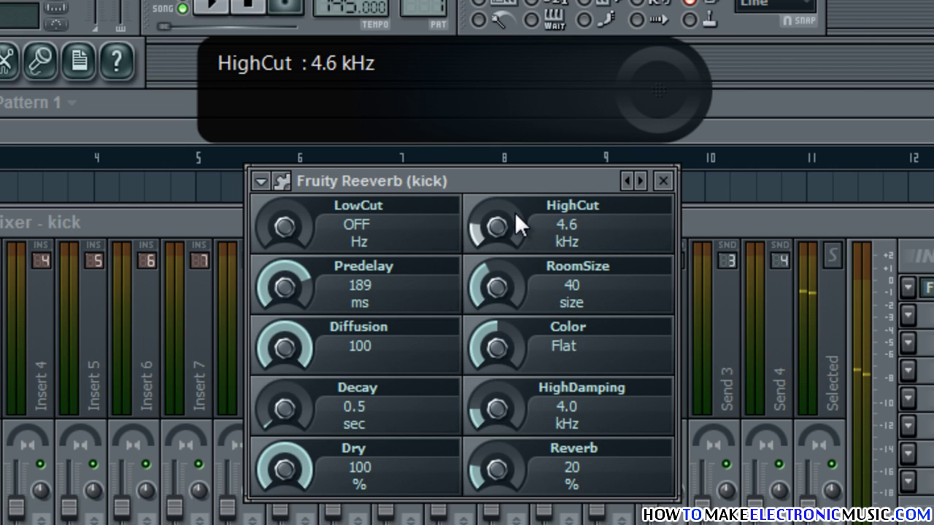
key("space")
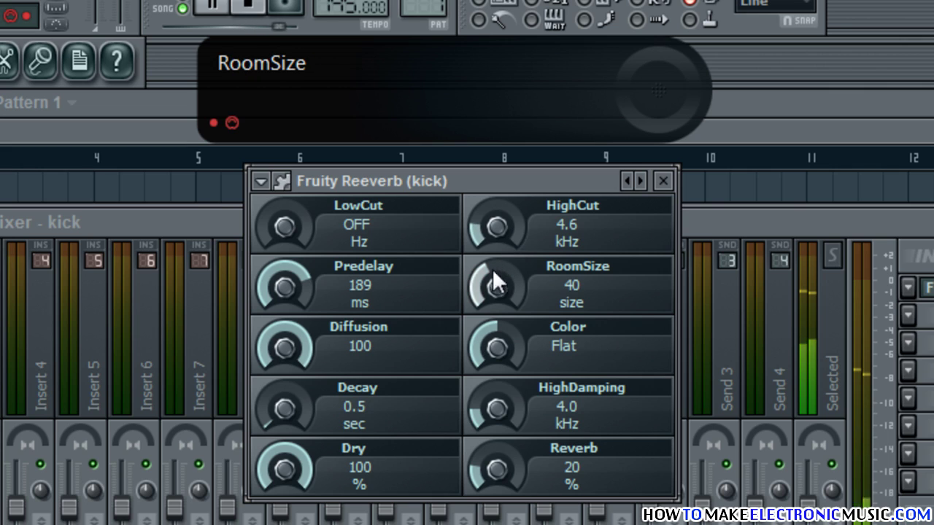
Set the reverb's RoomSize to 46 and its Color to Warmer.
key("space")
left_click_drag(493, 286, 496, 266)
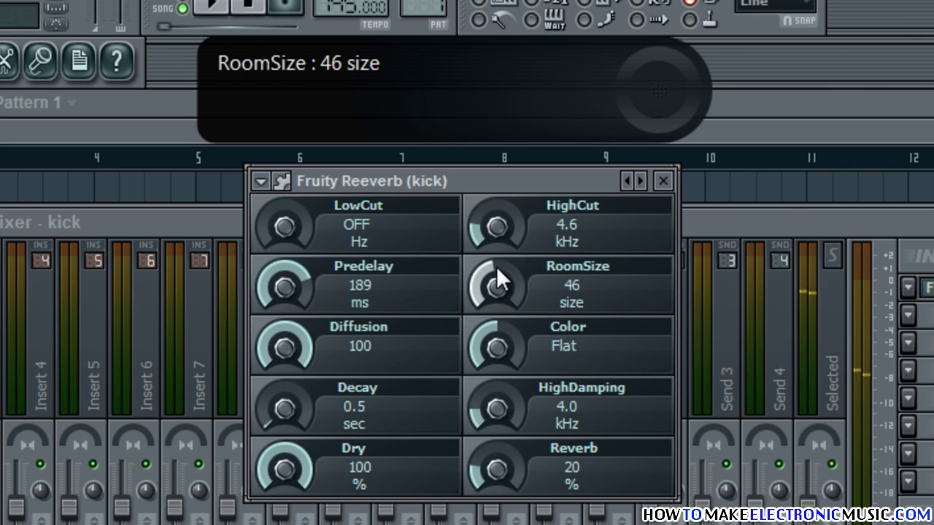
key("space")
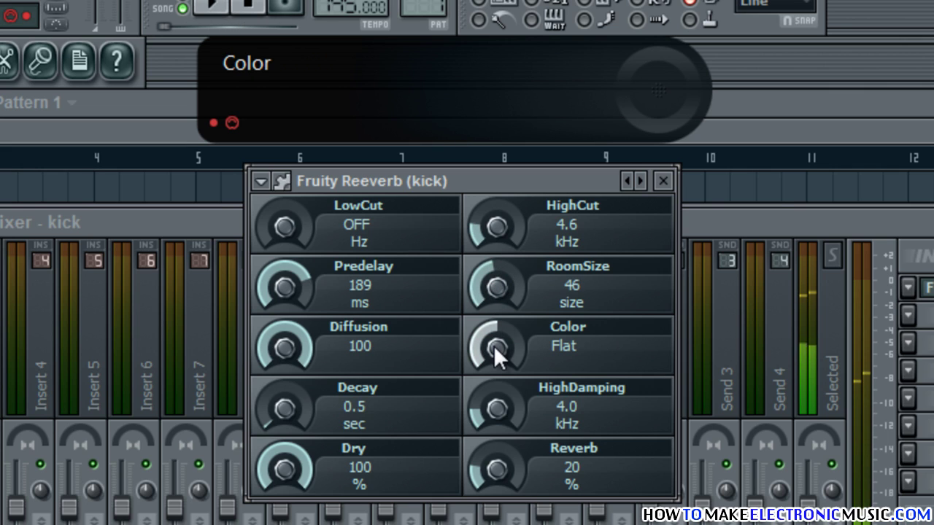
left_click_drag(493, 347, 493, 346)
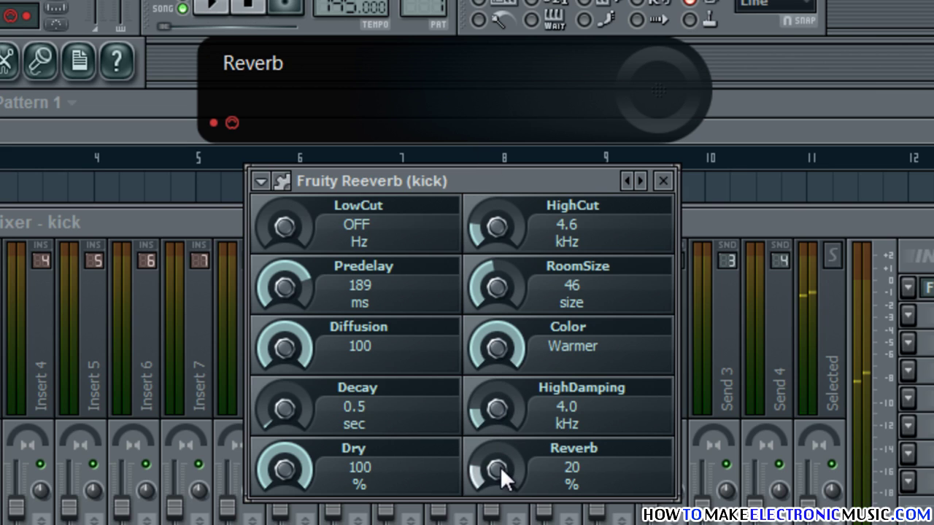
Set the Reverb level to 30 % and close the Fruity Reeverb window.
left_click_drag(500, 466, 499, 432)
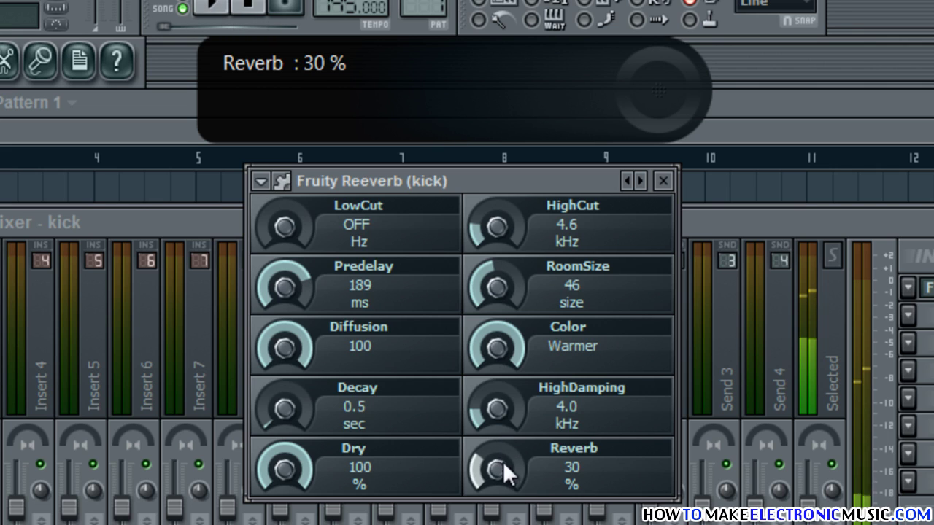
left_click(663, 182)
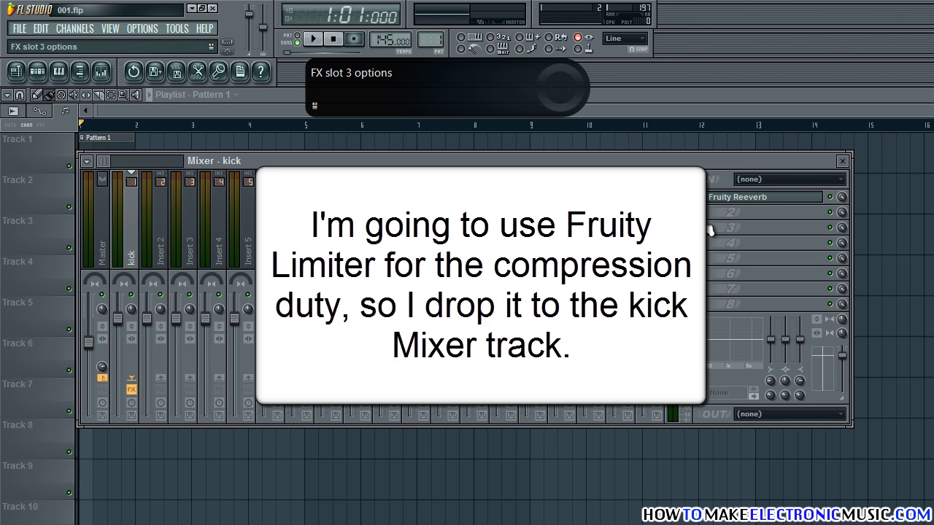
Load Fruity Limiter into effect slot 2 of the kick mixer track and switch it to compressor mode.
left_click(701, 212)
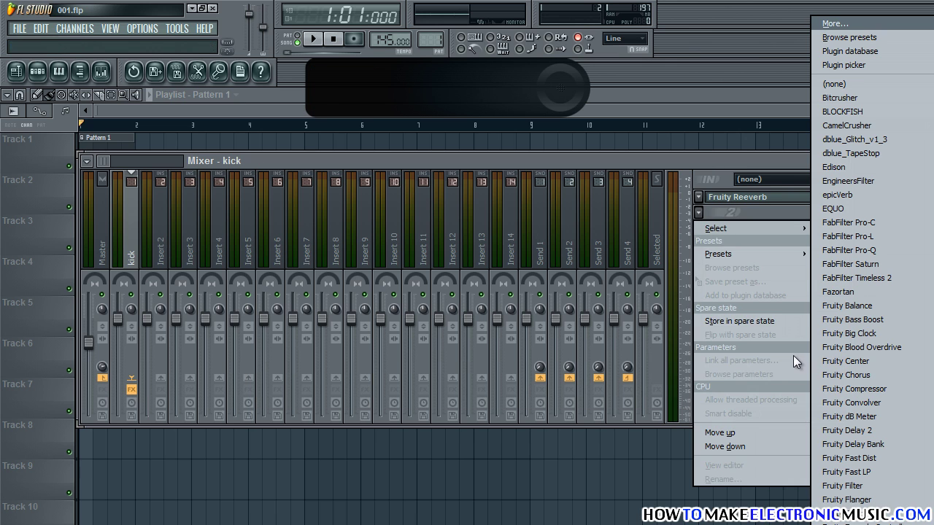
left_click(854, 524)
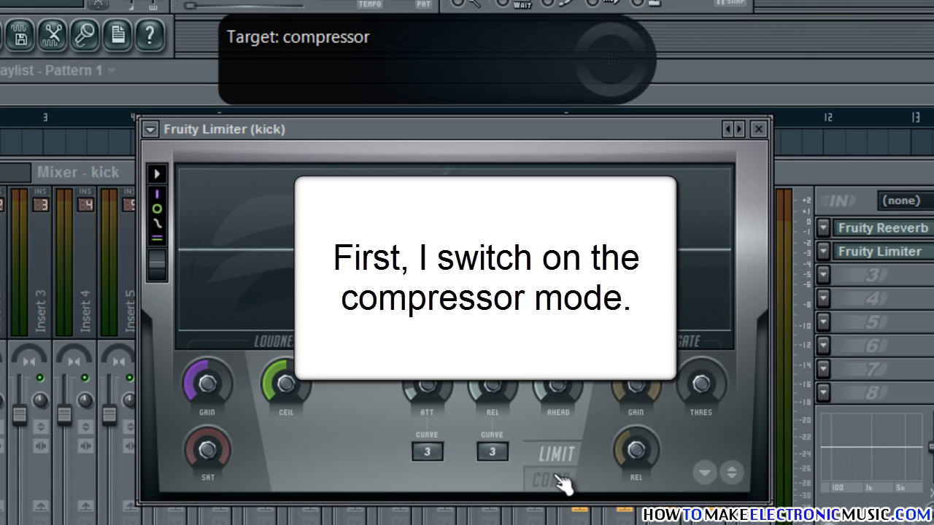
left_click(559, 480)
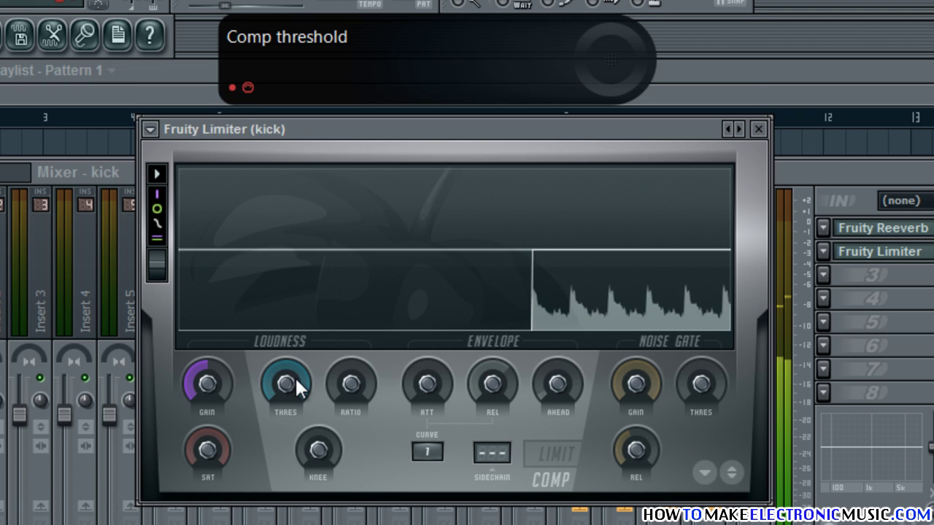
Lower the compressor threshold to near its minimum, raise the ratio to about 3 o'clock and boost the gain strongly.
left_click_drag(295, 375, 372, 524)
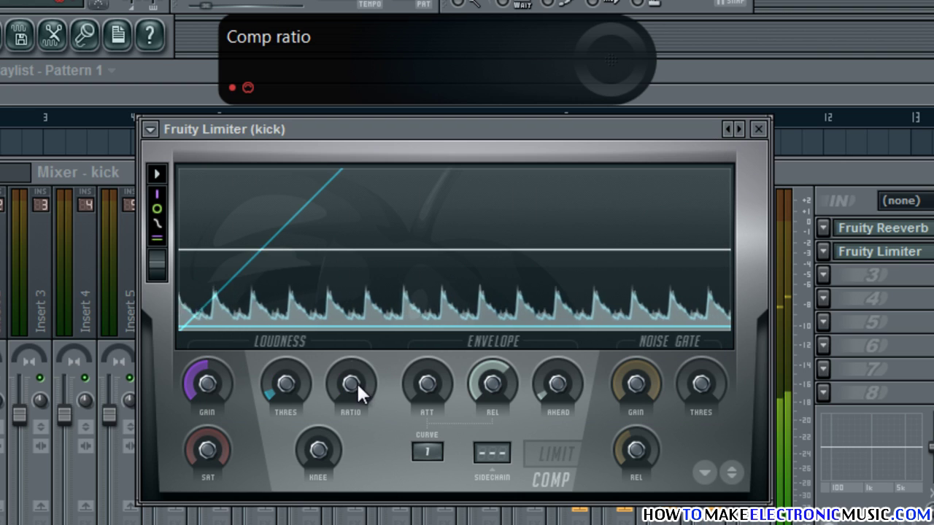
left_click_drag(356, 381, 352, 205)
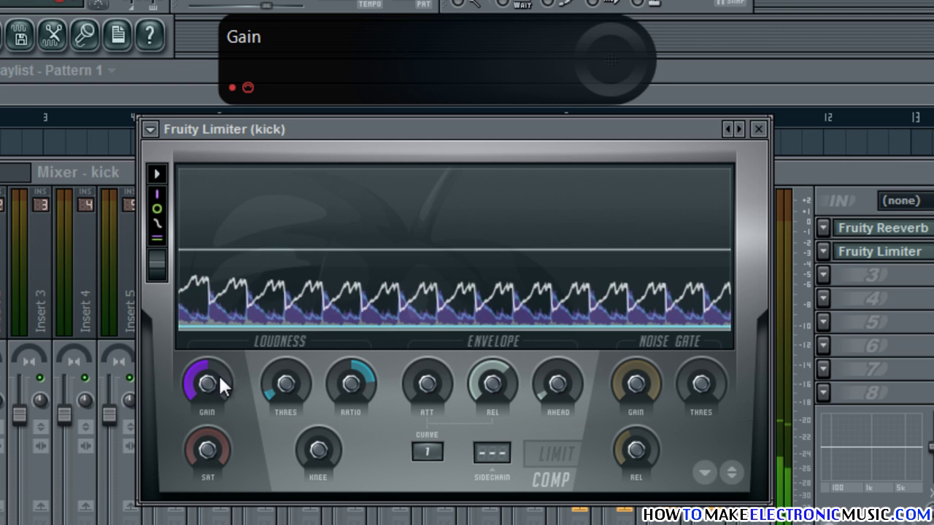
left_click_drag(218, 374, 270, 172)
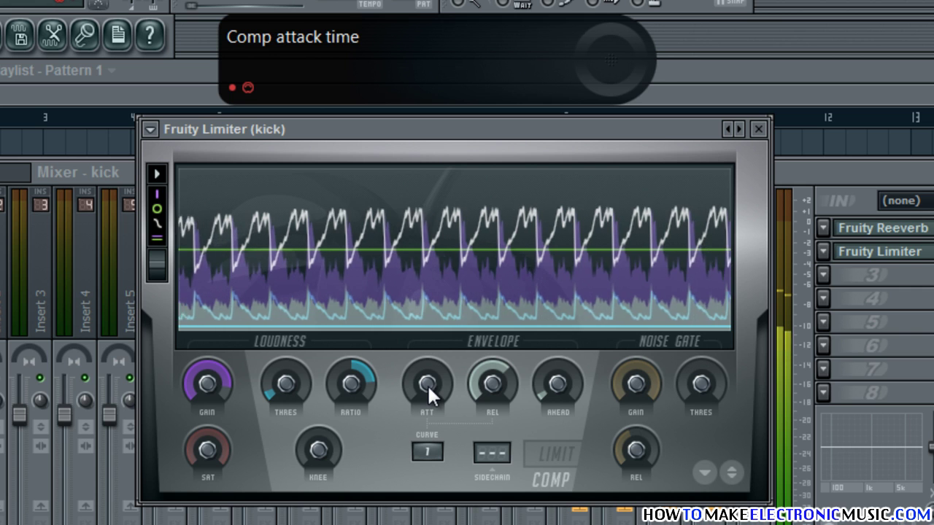
Lengthen the compressor's attack slightly and shorten its release to about 1 o'clock, checking by ear.
left_click_drag(426, 383, 412, 307)
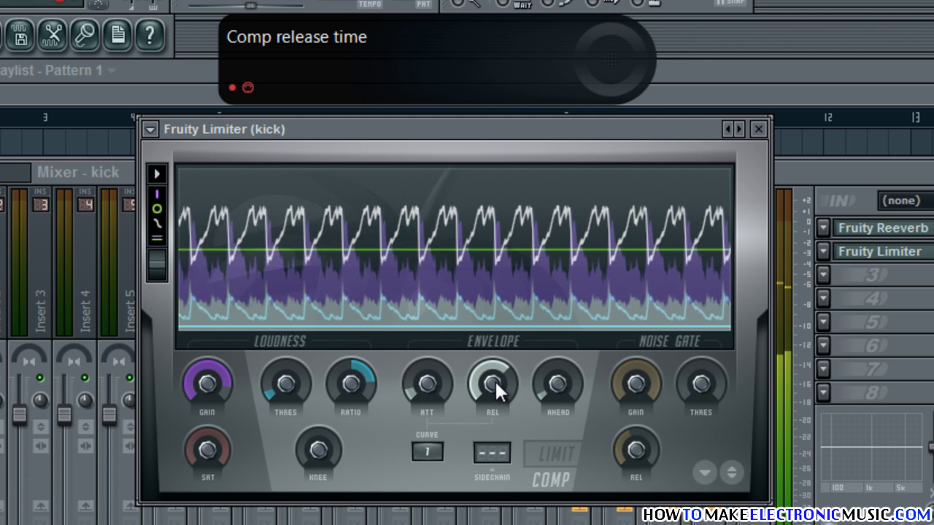
left_click_drag(495, 379, 510, 438)
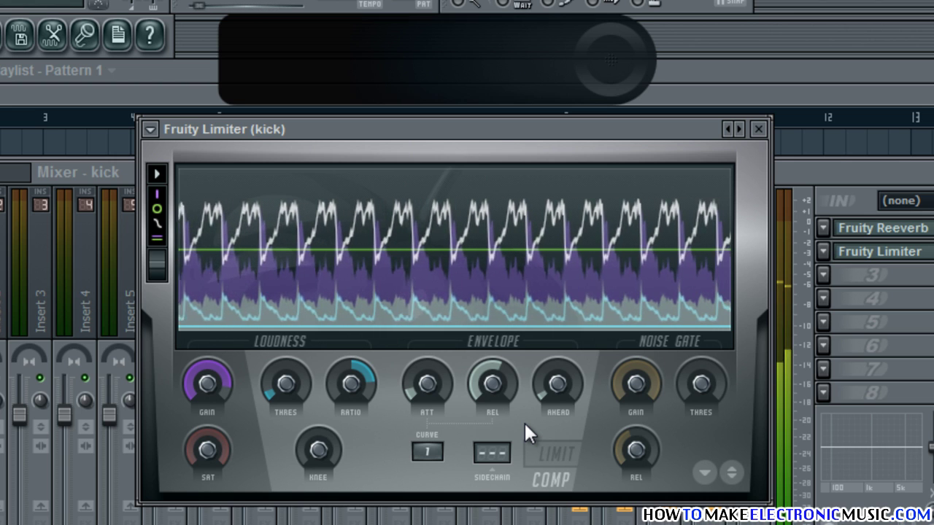
key("space")
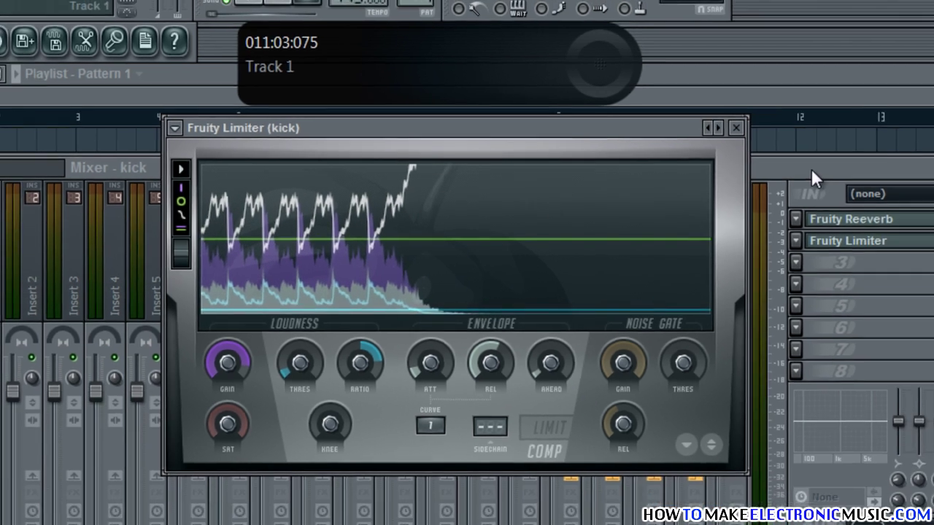
Compare the kick during playback with Fruity Limiter bypassed and enabled, leaving it enabled, and close its window.
left_click(841, 174)
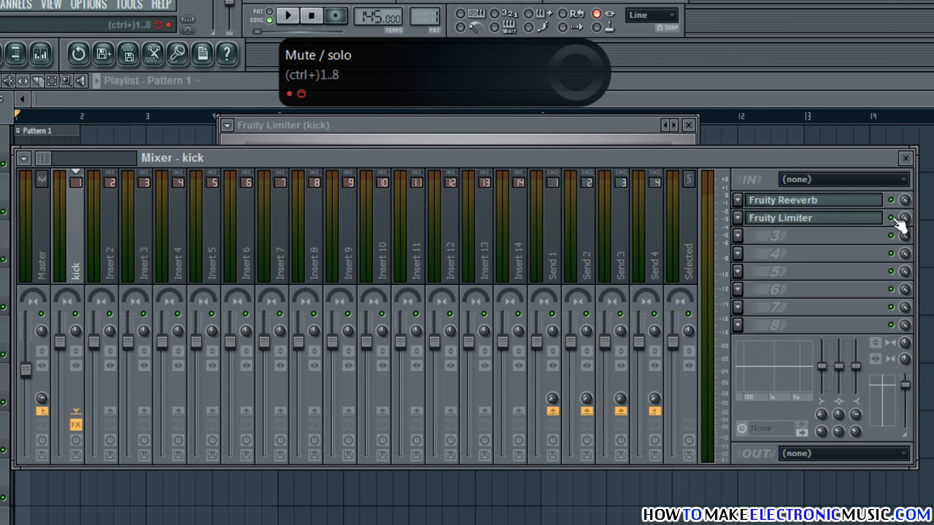
key("space")
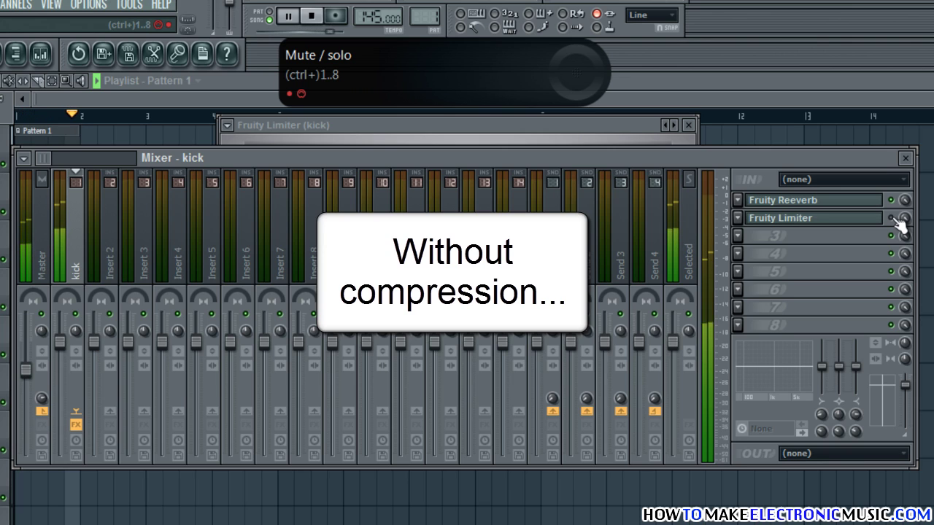
left_click(892, 218)
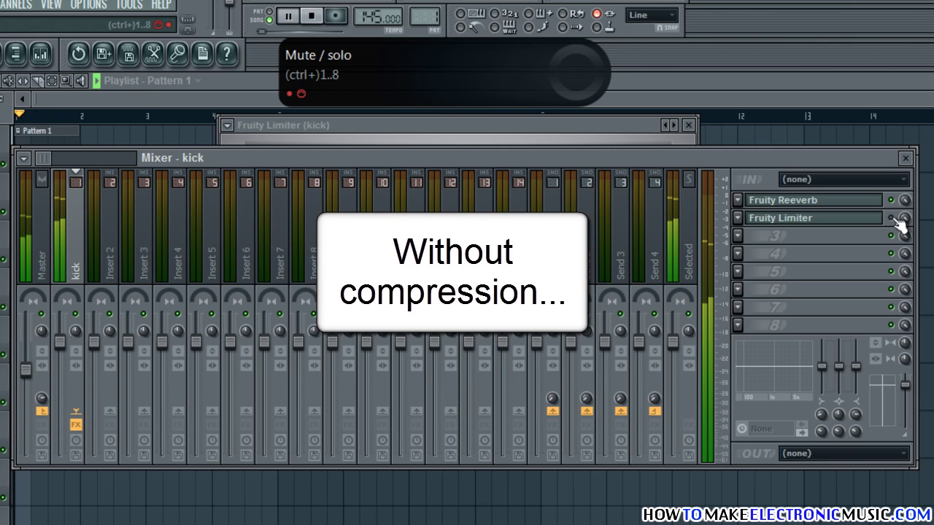
left_click(892, 218)
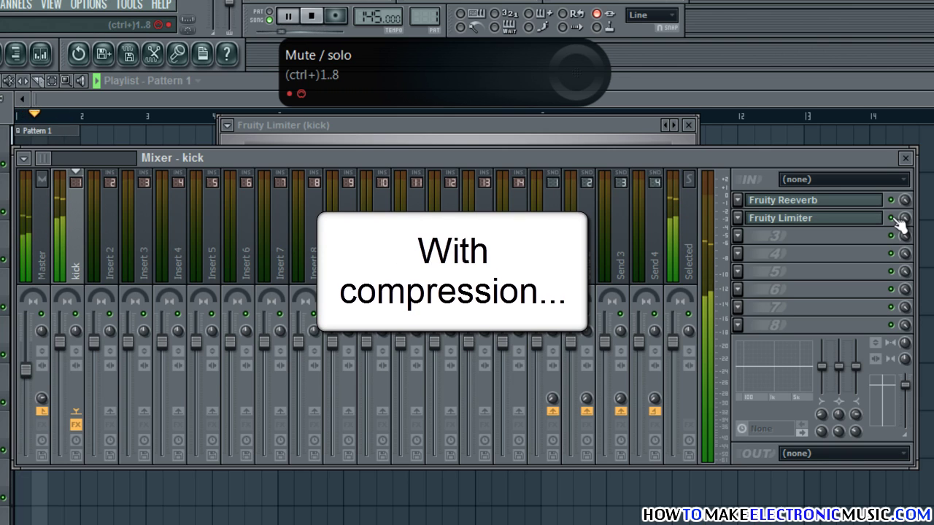
left_click(624, 126)
key("space")
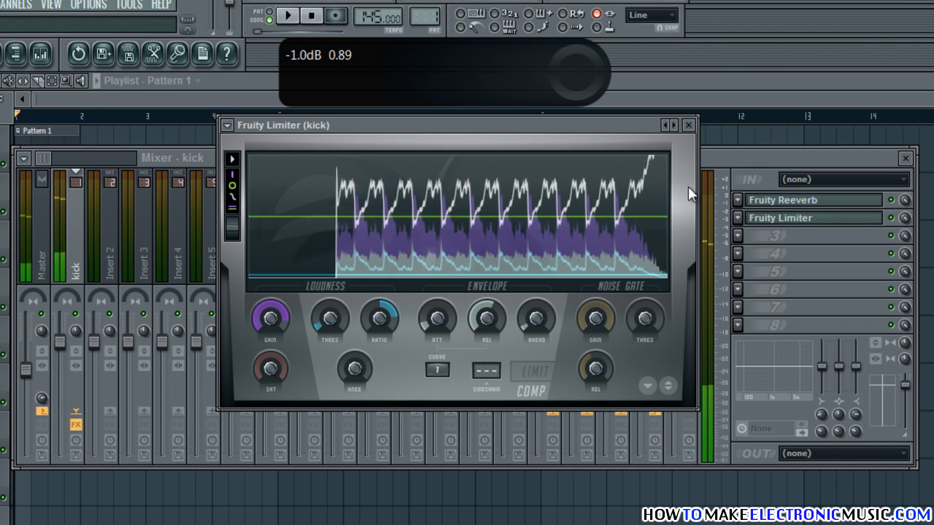
left_click(689, 126)
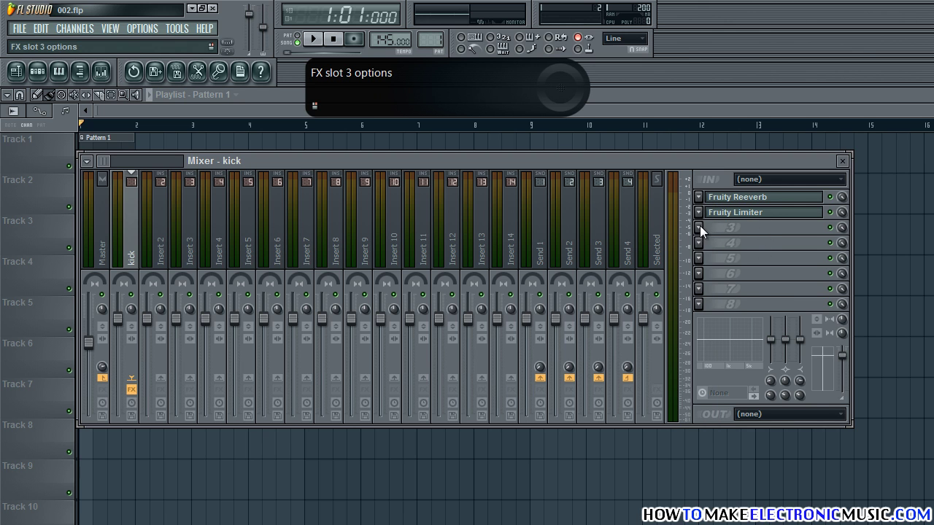
Load Fruity Parametric EQ 2 into effect slot 3 of the kick track and start playback.
left_click(700, 228)
left_click(895, 523)
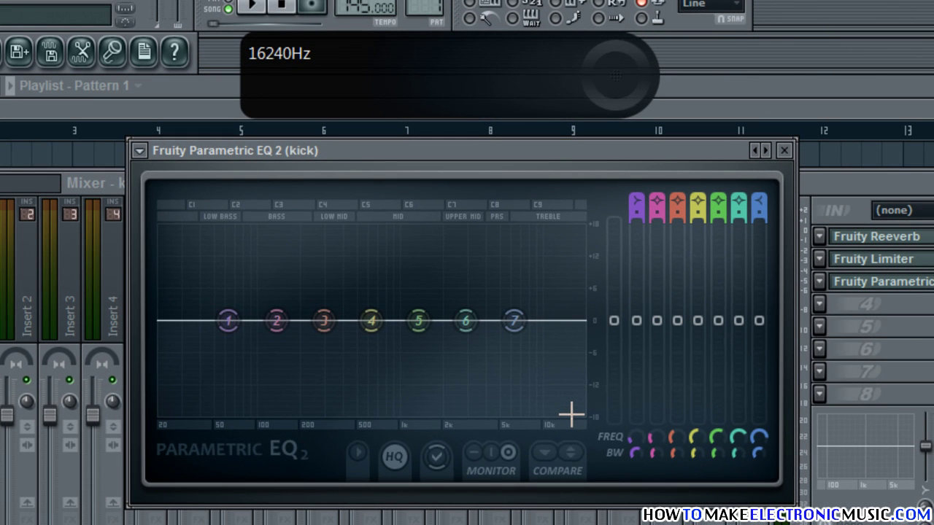
key("space")
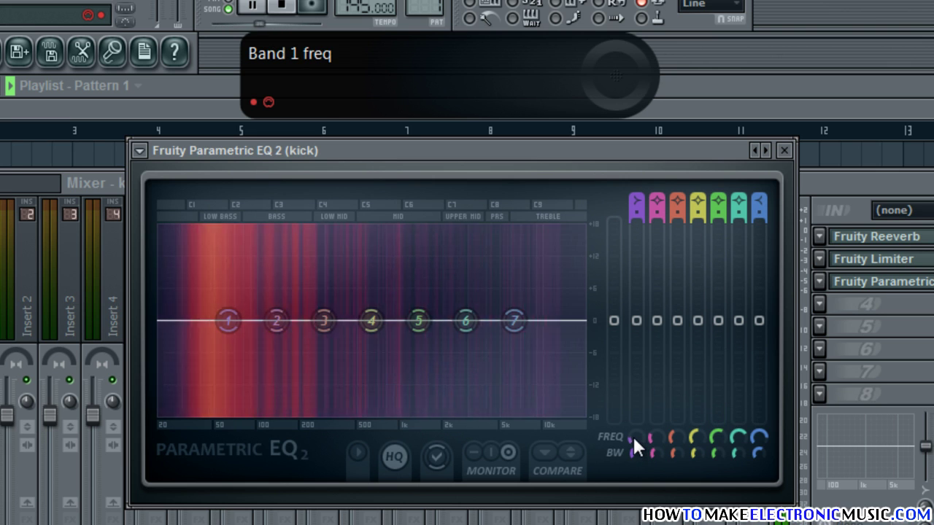
Set the EQ's band 1 low shelf to 80 Hz, boost it about 11 dB, steepen its slope and close the EQ.
left_click_drag(632, 435, 631, 415)
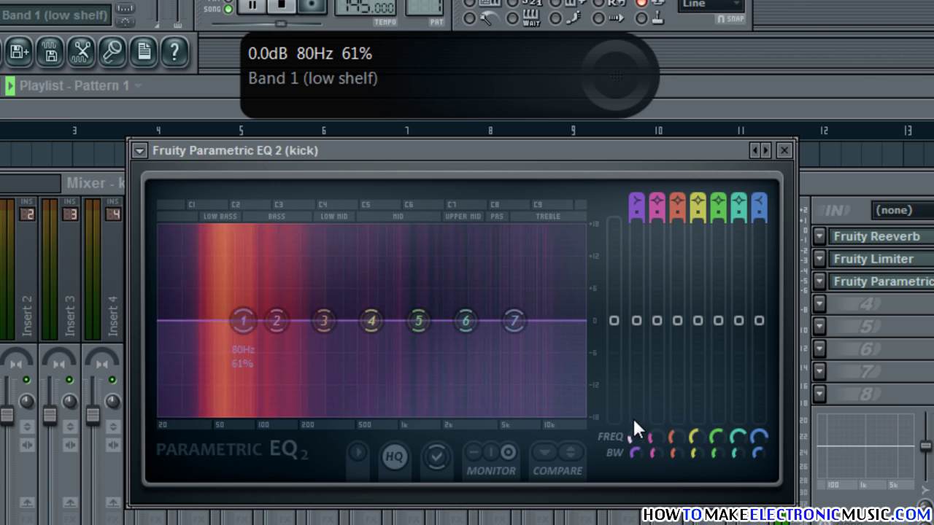
left_click_drag(636, 321, 642, 213)
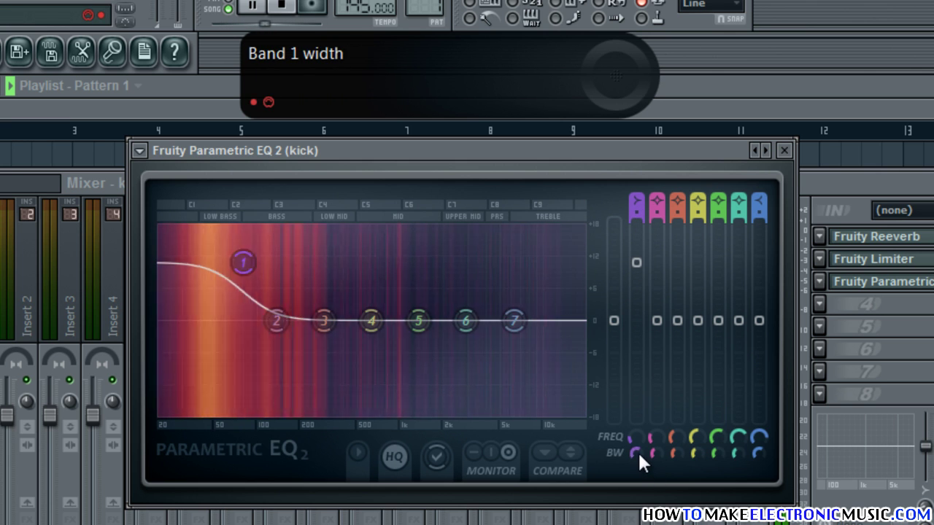
left_click_drag(638, 451, 661, 522)
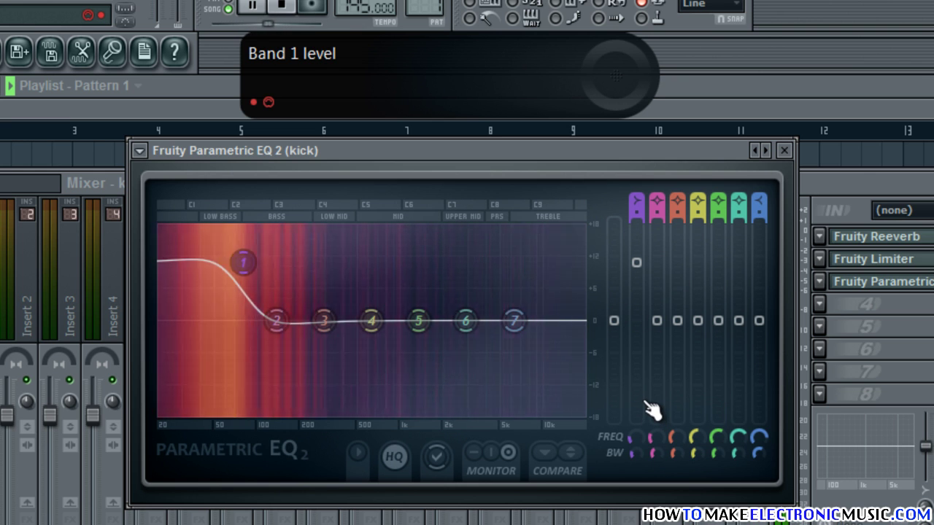
key("space")
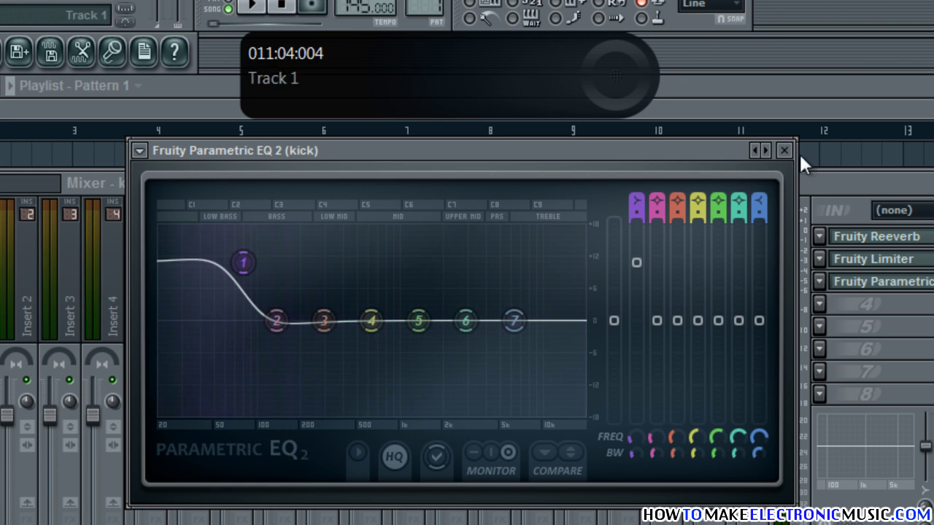
left_click(785, 151)
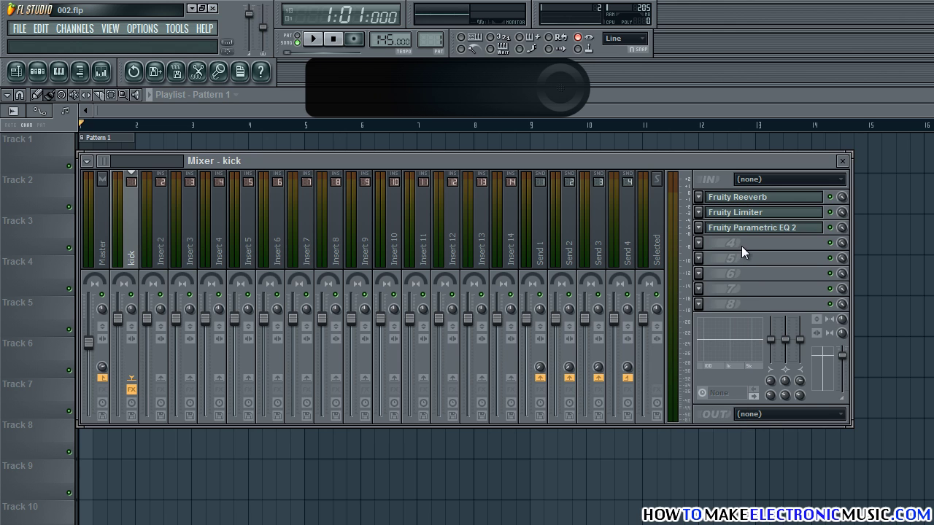
Load Fruity Fast Dist into effect slot 4 of the kick track and lower its threshold to about 10 o'clock.
left_click(699, 243)
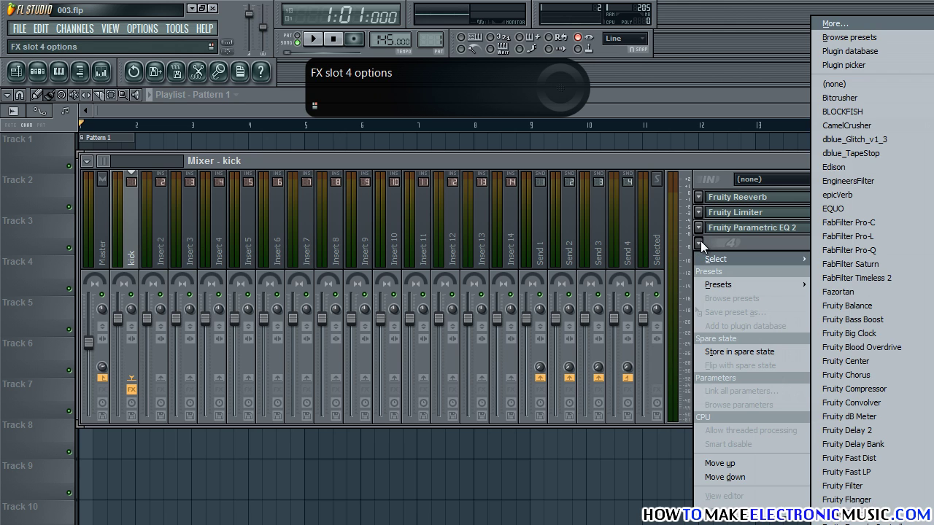
left_click(877, 459)
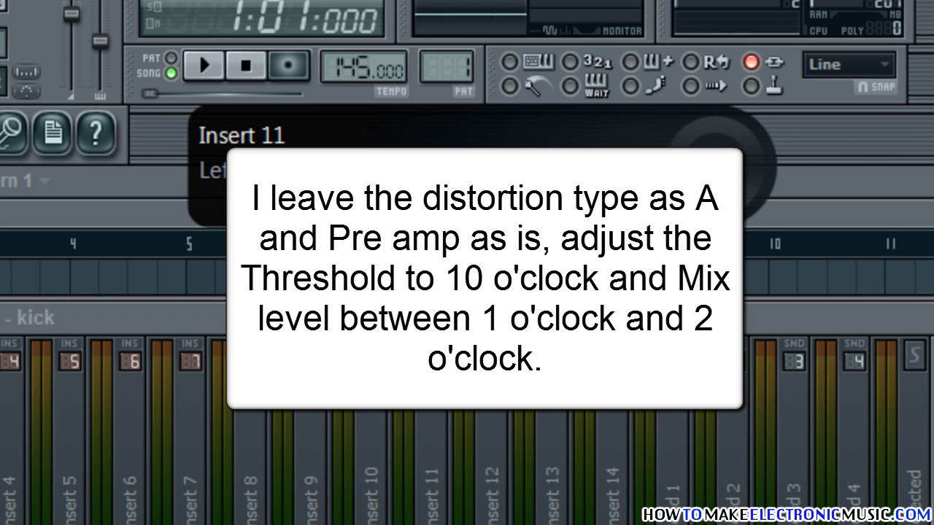
left_click_drag(403, 327, 415, 375)
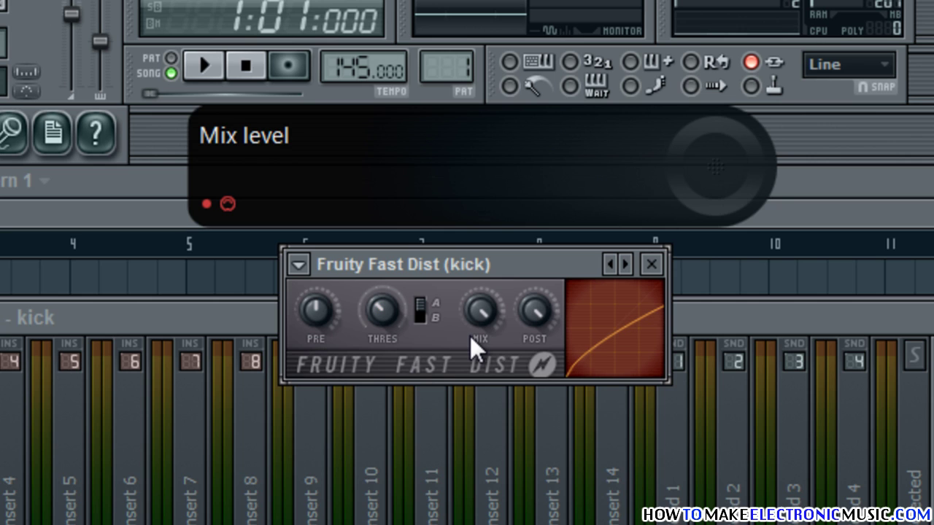
Reduce the distortion's mix level to about 1 o'clock.
key("space")
key("space")
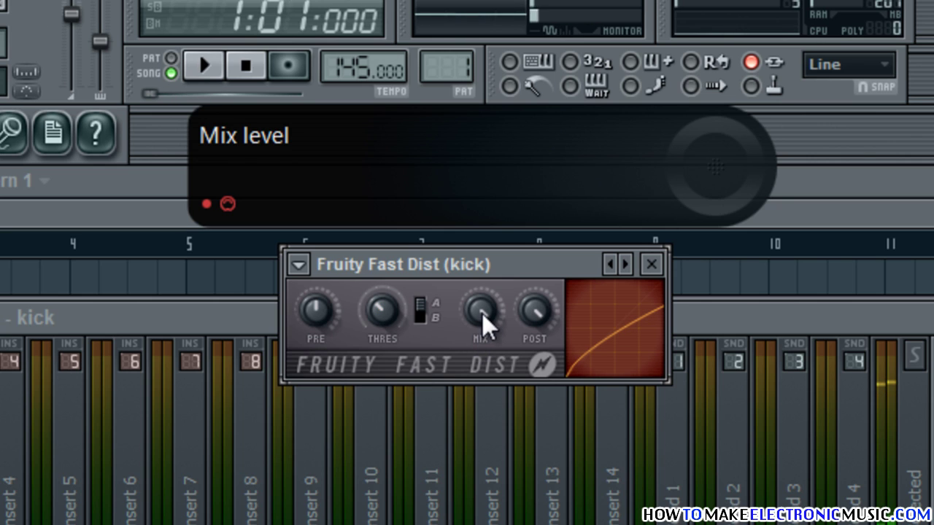
left_click_drag(482, 314, 511, 389)
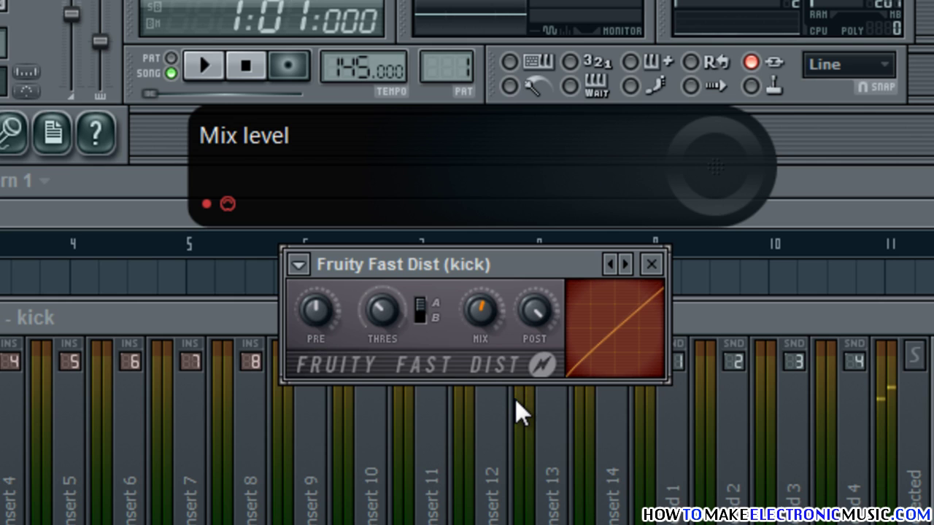
Compare the kick during playback with Fruity Fast Dist bypassed and enabled, leaving it enabled, and close its window.
key("space")
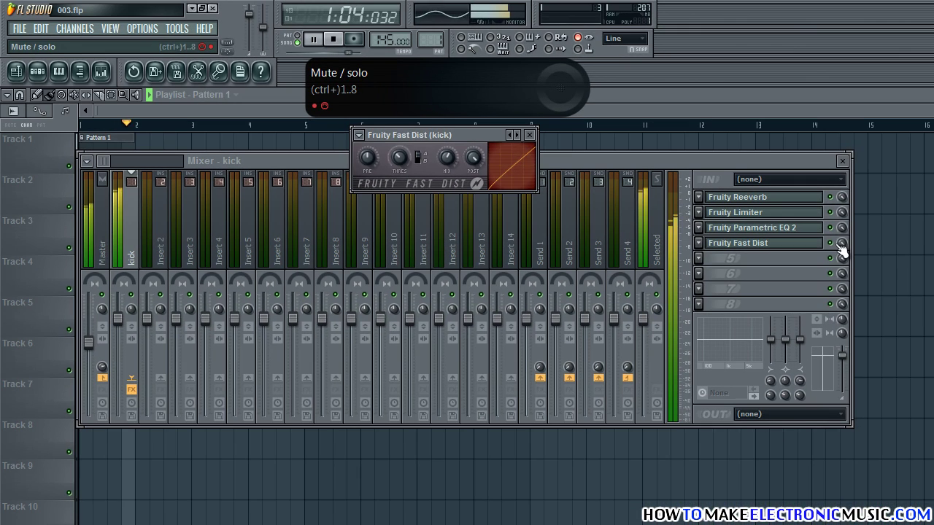
left_click(829, 244)
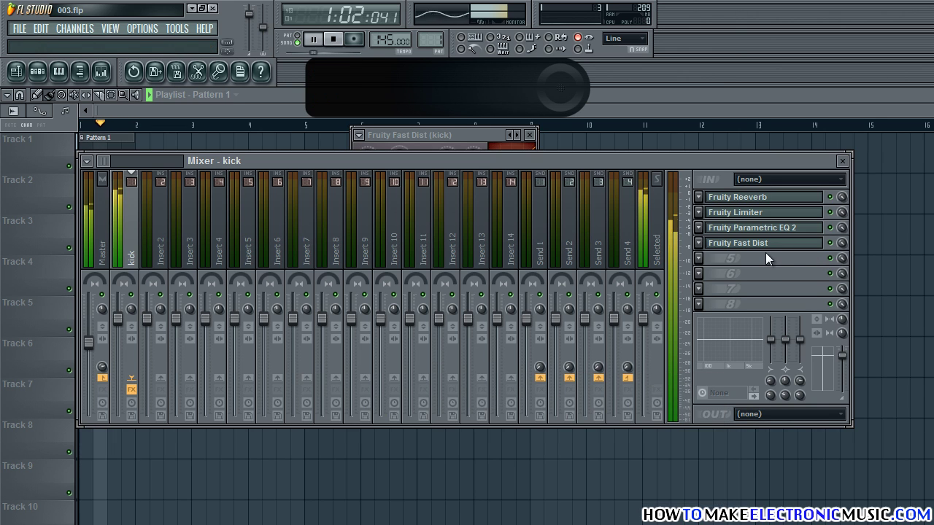
key("space")
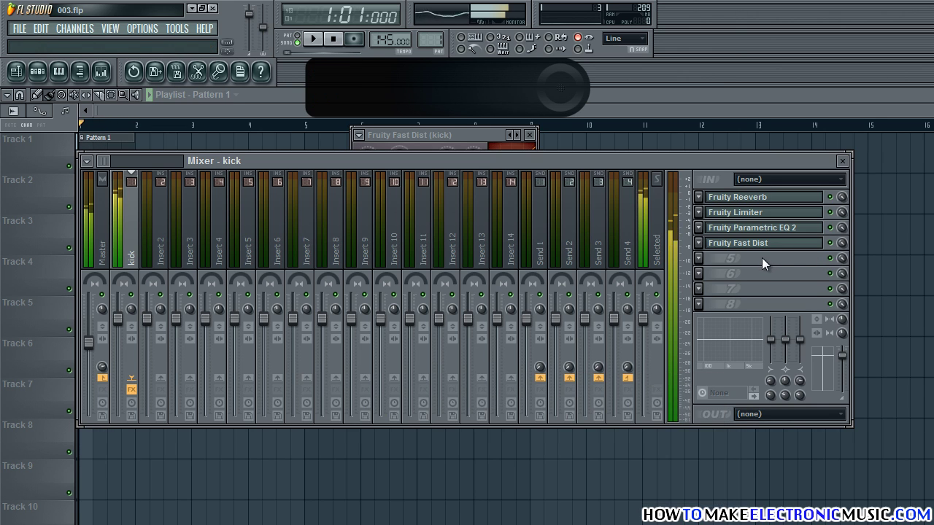
left_click(529, 136)
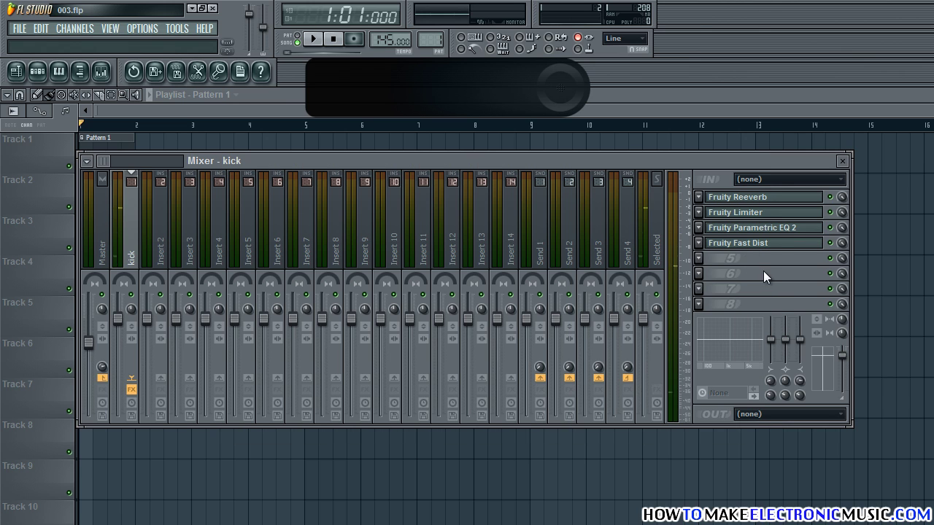
Load Fruity Delay 2 into effect slot 5 of the kick track and set its delay time to 2:00.
left_click(699, 258)
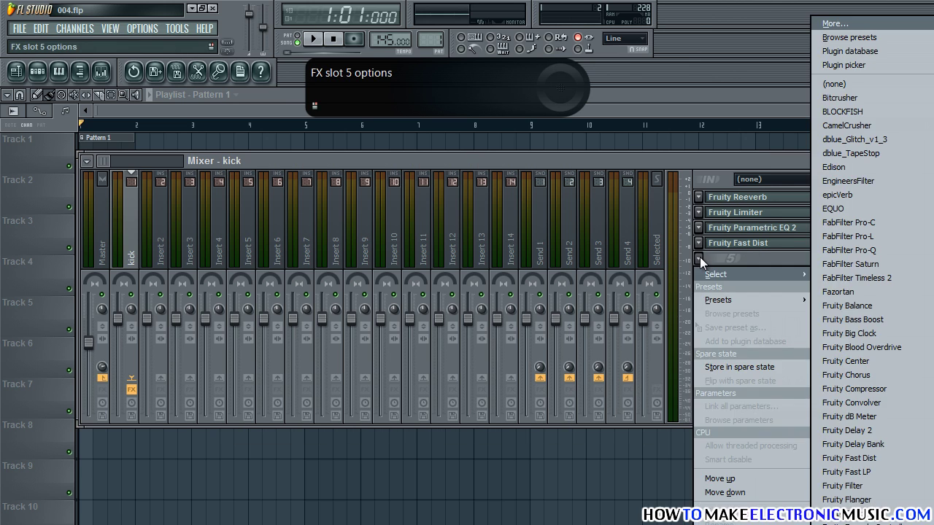
left_click(875, 430)
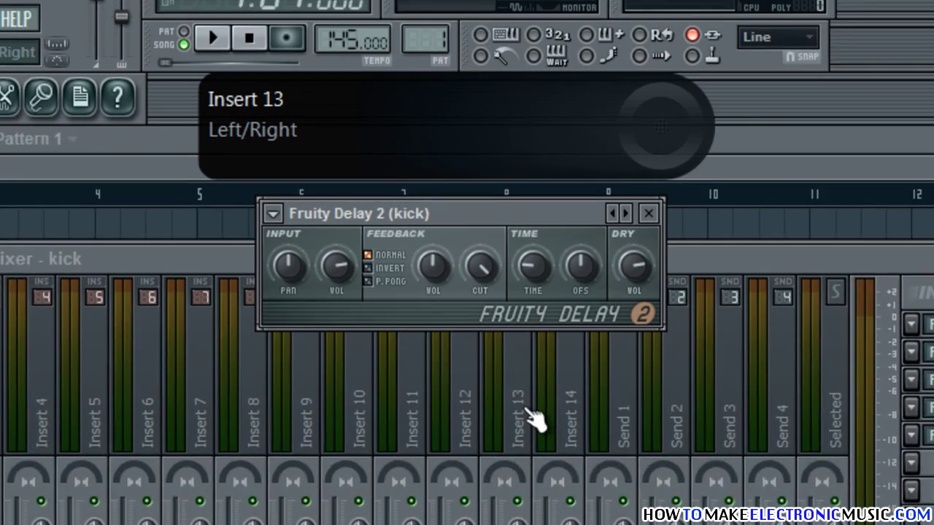
key("space")
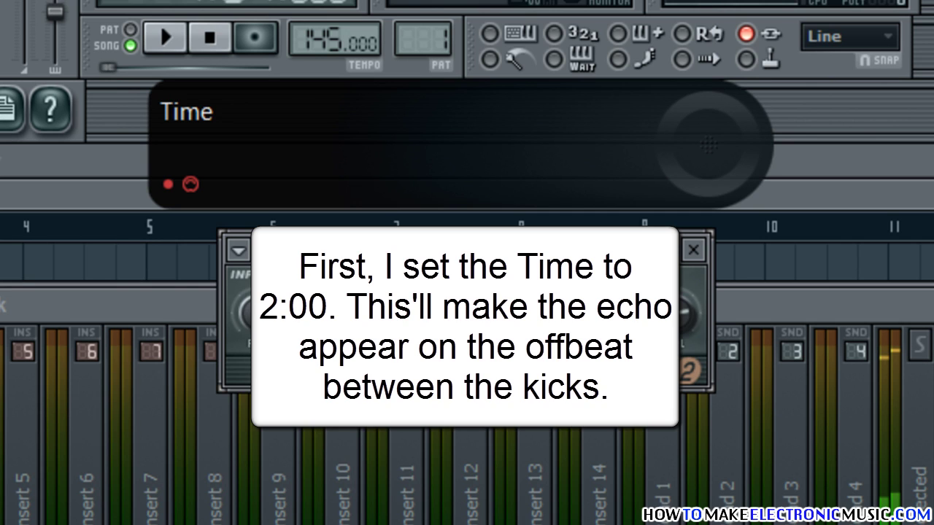
left_click_drag(557, 313, 563, 375)
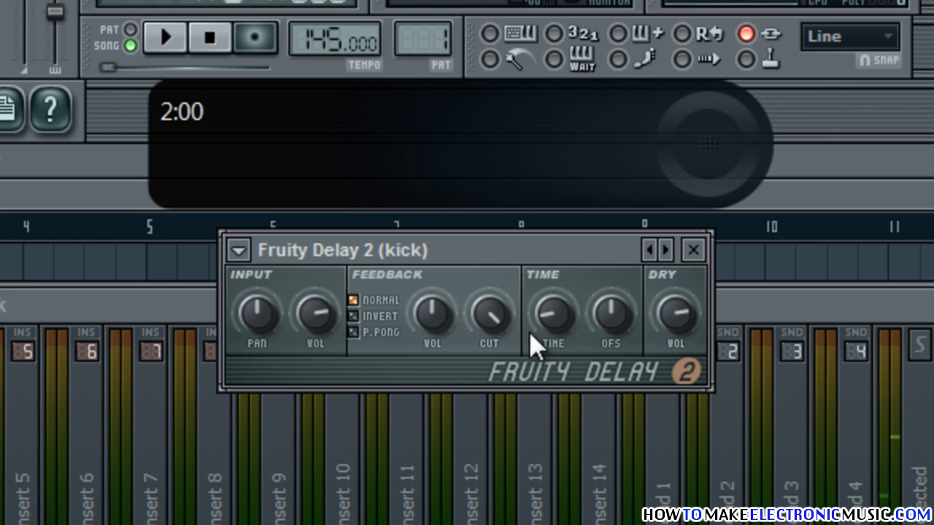
Lower the delay's input volume to about 11 o'clock and its feedback level to about 9 o'clock, auditioning the kick between changes.
key("space")
key("space")
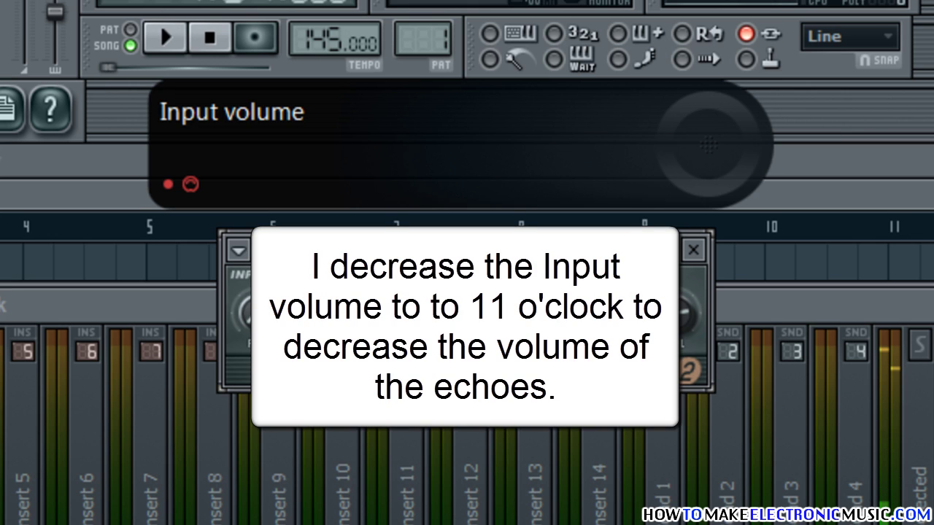
left_click_drag(323, 313, 343, 382)
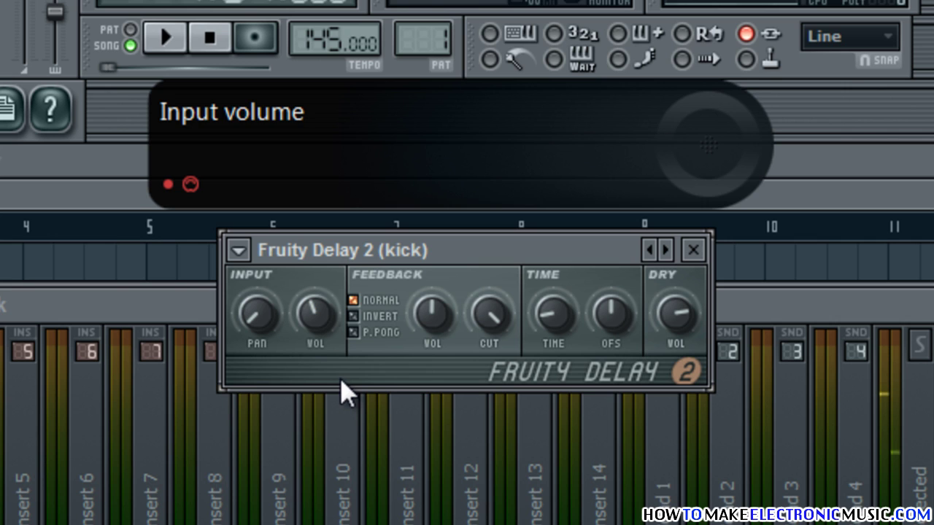
key("space")
key("space")
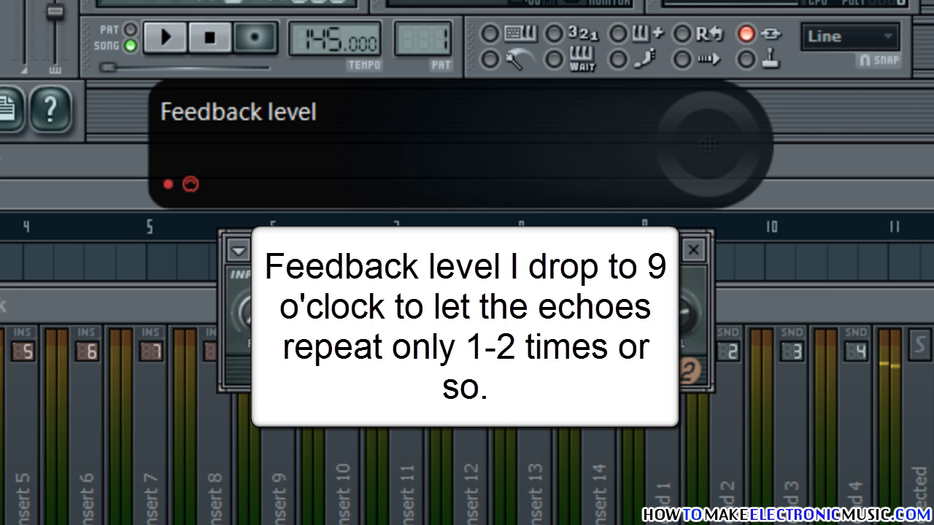
left_click_drag(442, 323, 440, 354)
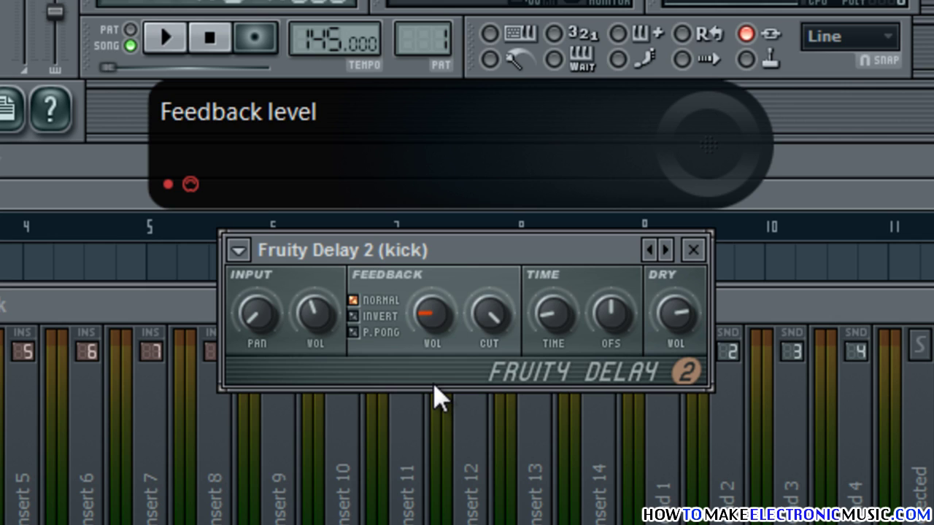
Play back the kick to hear the delay's echoes and close the Fruity Delay 2 window.
key("space")
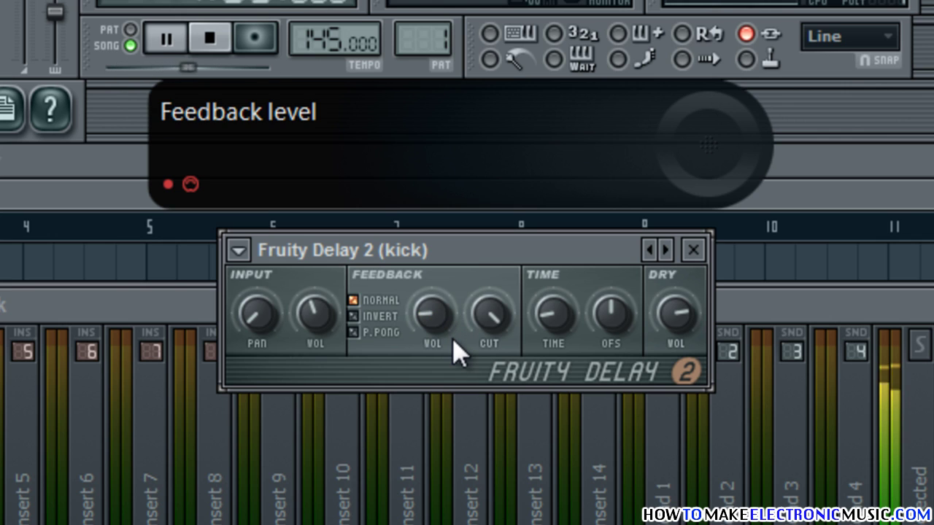
key("space")
key("space")
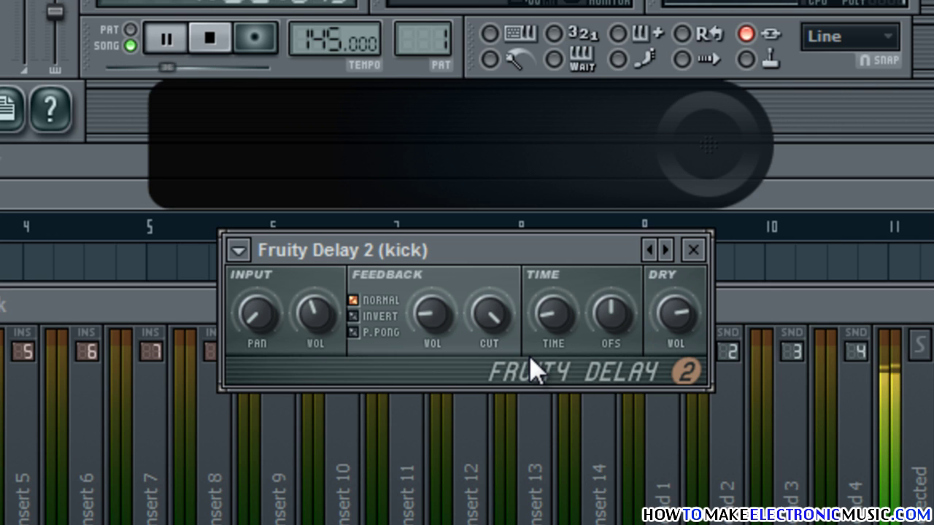
key("space")
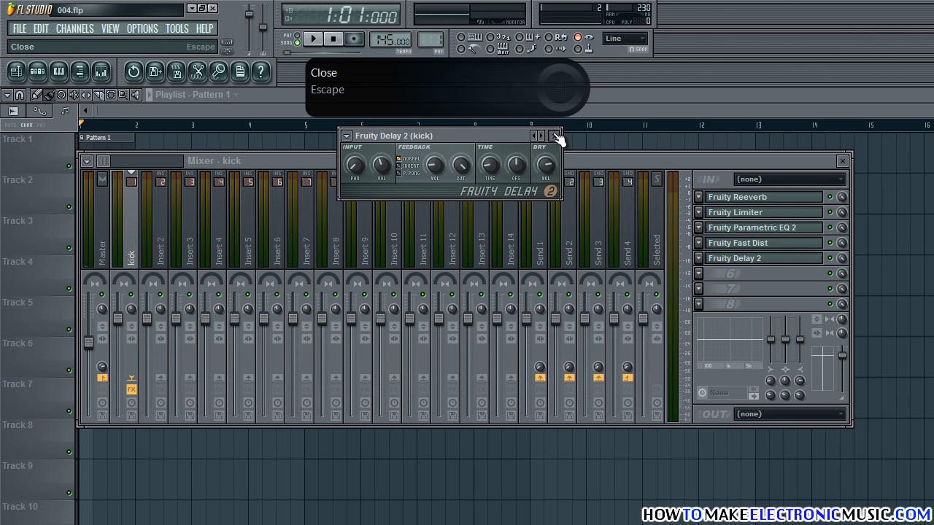
left_click(556, 136)
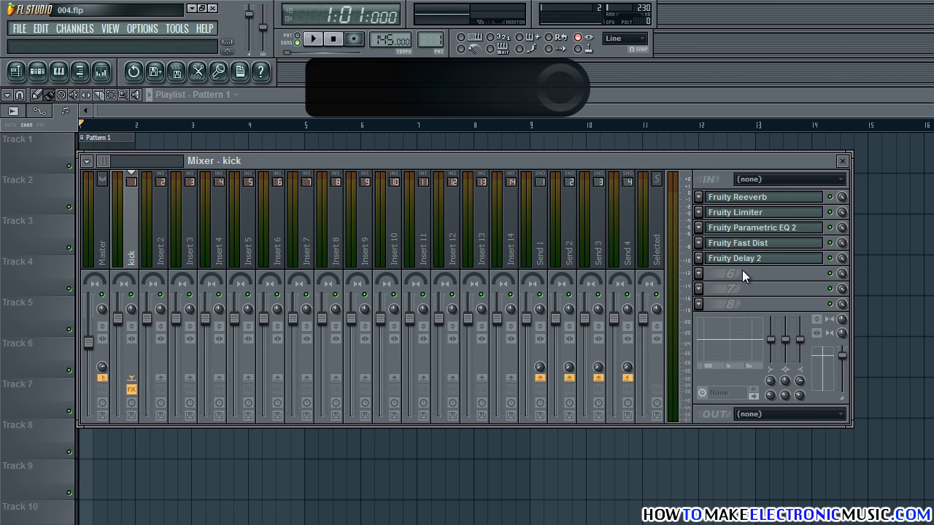
Load Fruity Reeverb 2 into effect slot 6 of the kick track and audition the kick through it.
left_click(700, 276)
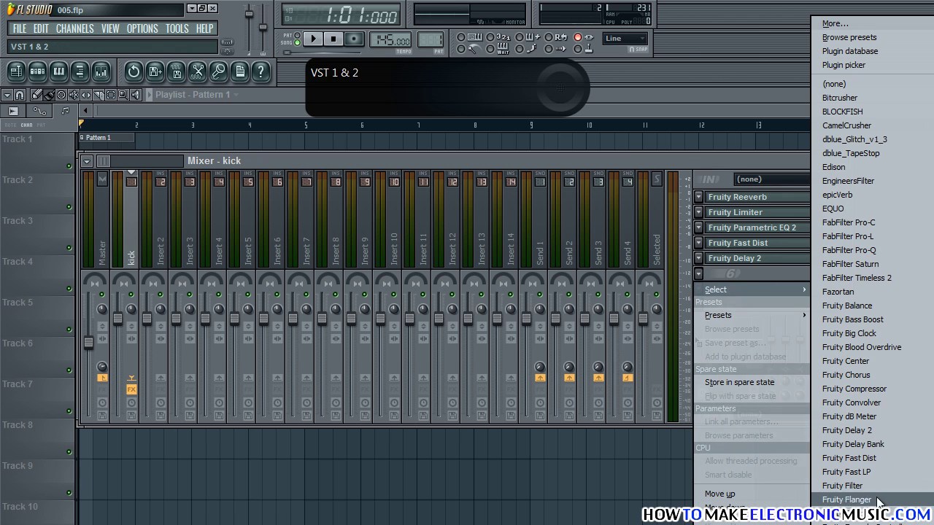
left_click(849, 522)
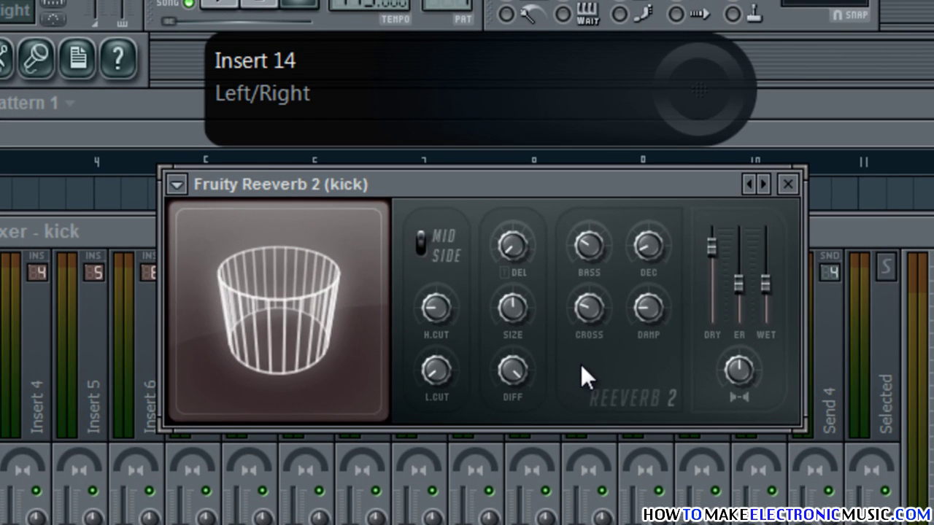
key("space")
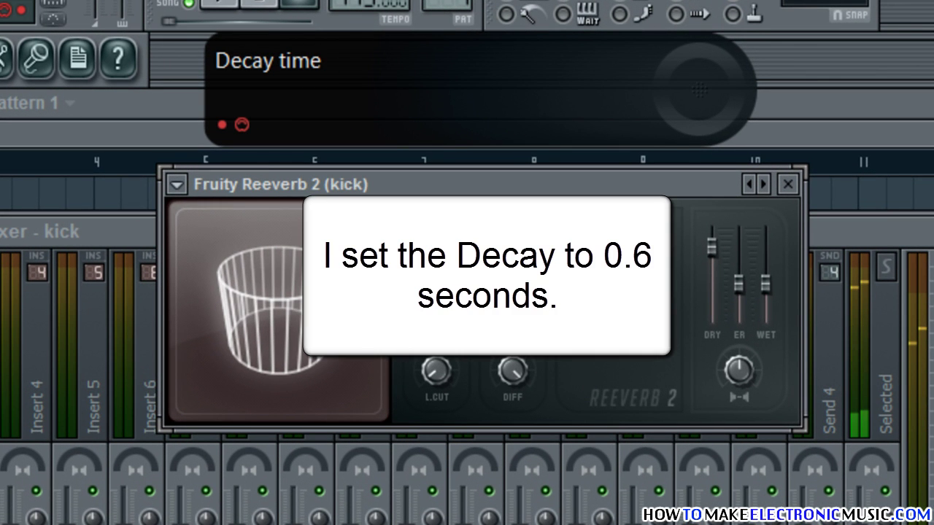
Set the reverb's decay to 0.6 seconds and room size to 36, with high cut and high damping turned OFF.
left_click_drag(649, 252, 652, 299)
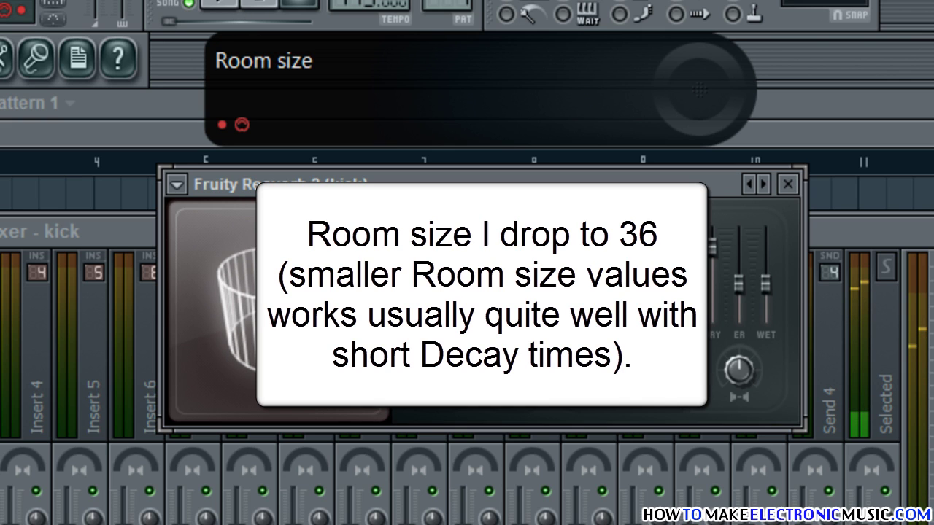
left_click_drag(521, 310, 538, 347)
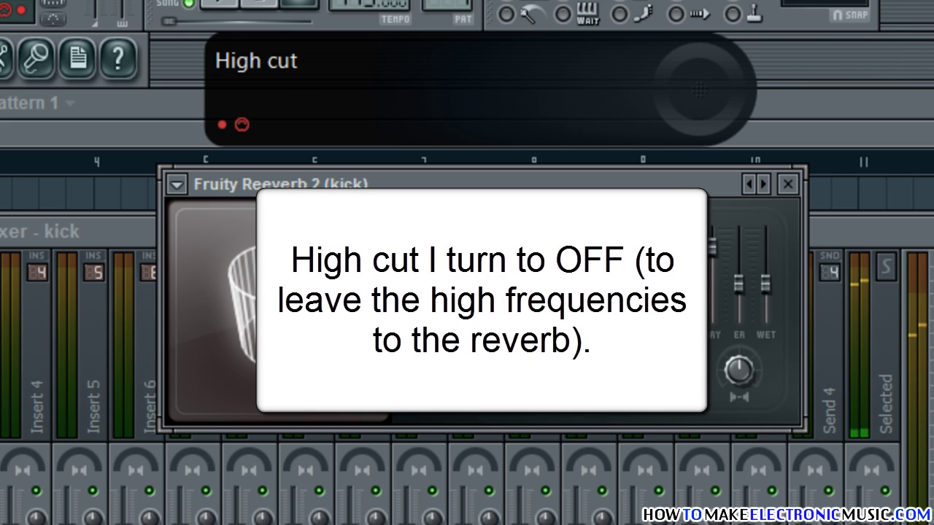
left_click_drag(446, 312, 449, 55)
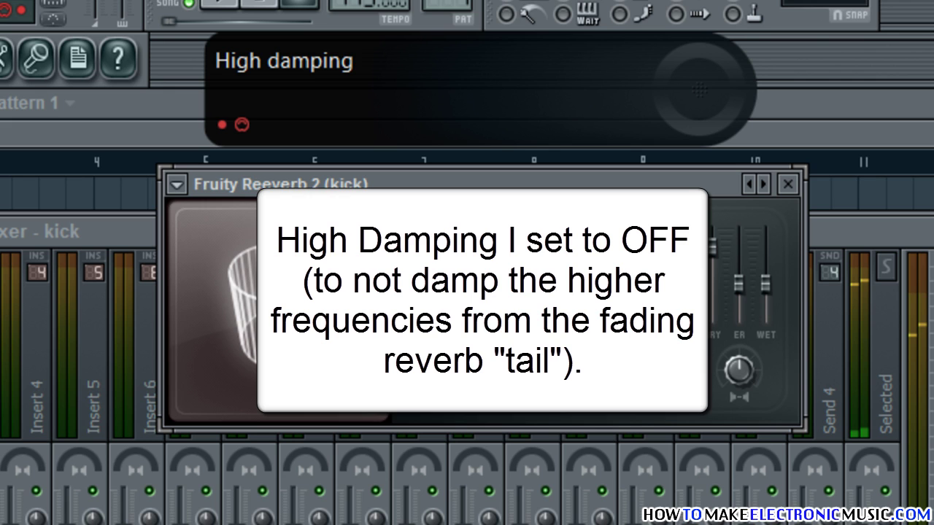
left_click_drag(652, 313, 641, 3)
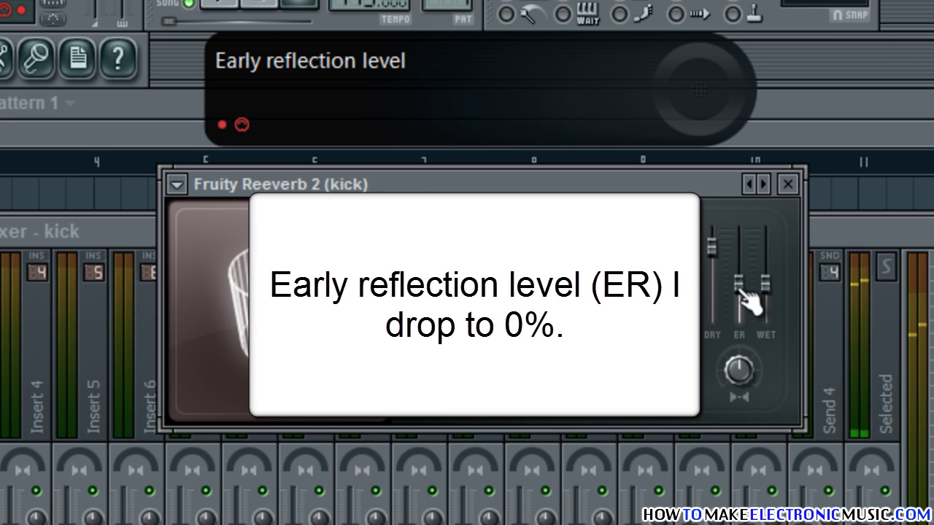
Set the reverb's early reflection level to 0%, wet level to 32% and stereo separation to -28%, and close its window.
left_click_drag(740, 286, 744, 423)
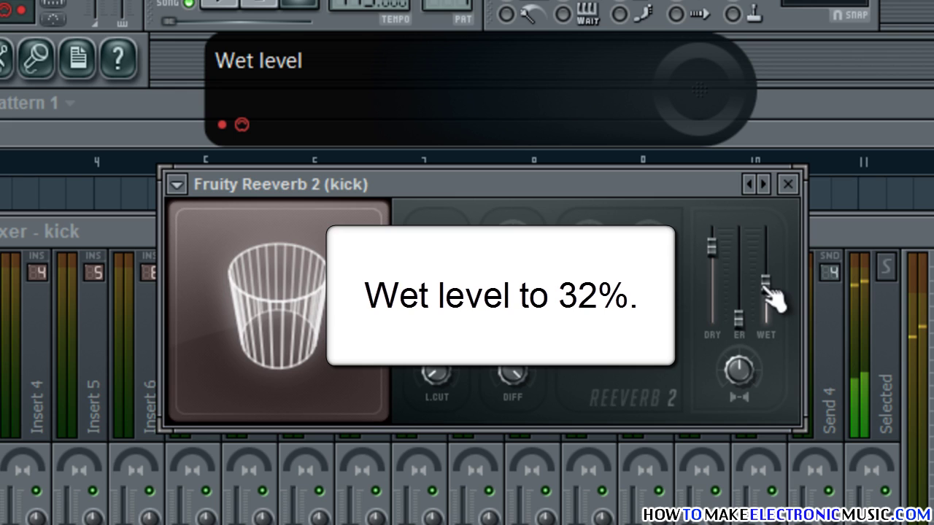
left_click_drag(765, 289, 779, 320)
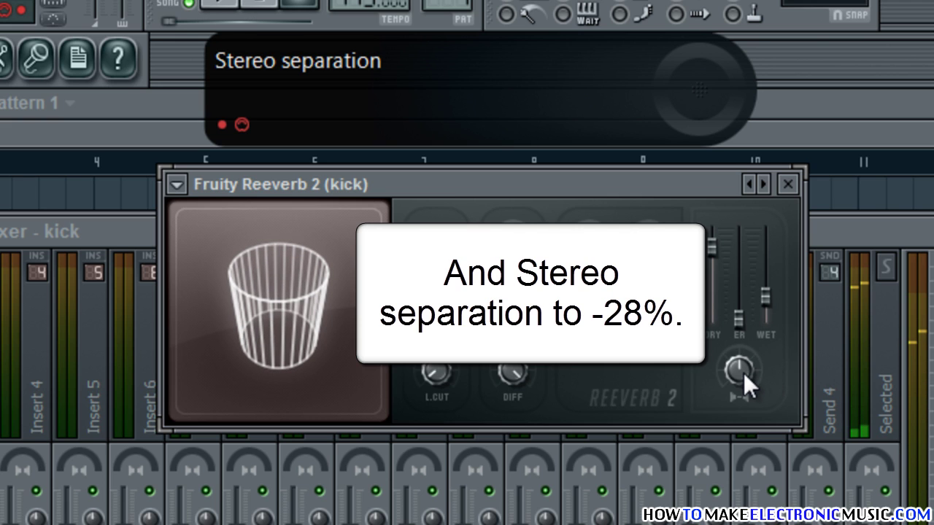
left_click_drag(743, 372, 744, 320)
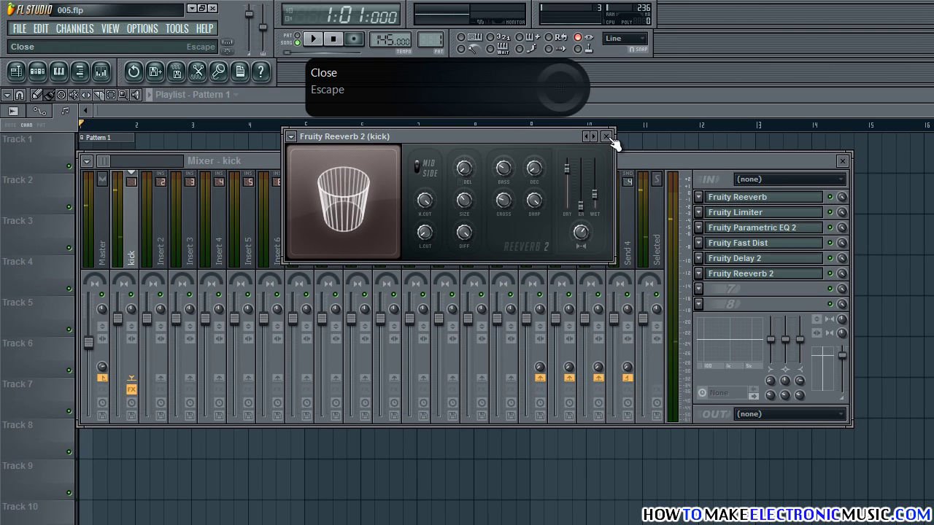
left_click(606, 137)
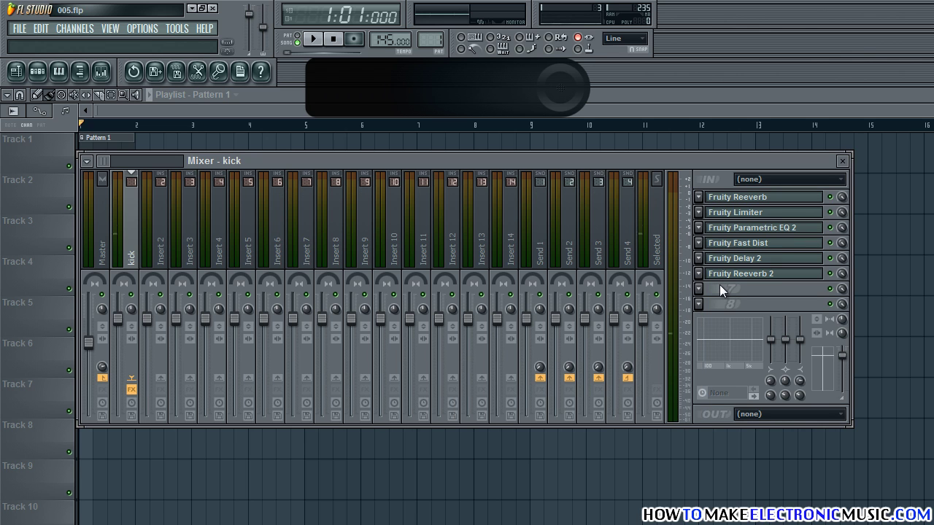
Load Fruity Parametric EQ 2 into effect slot 7 of the kick track and boost peaking band 6 at 5535 Hz by 3.4 dB.
left_click(719, 290)
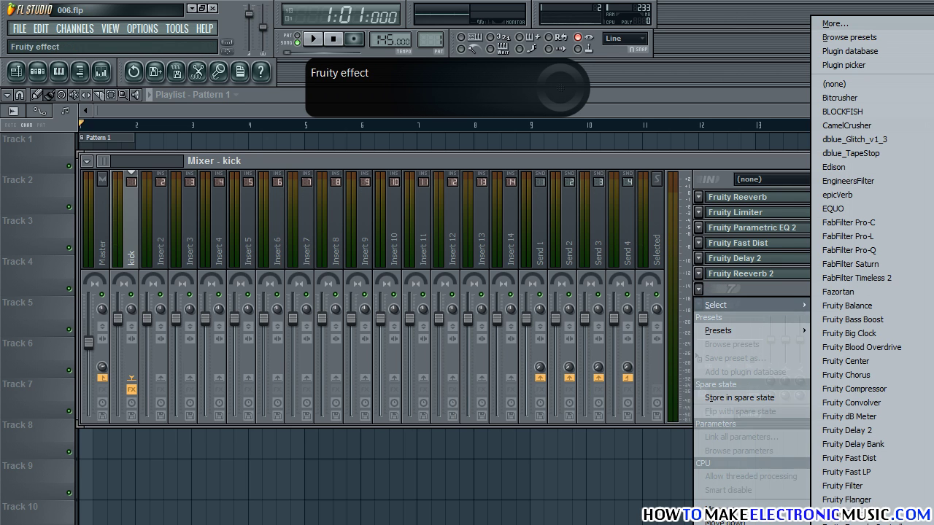
left_click(852, 523)
key("space")
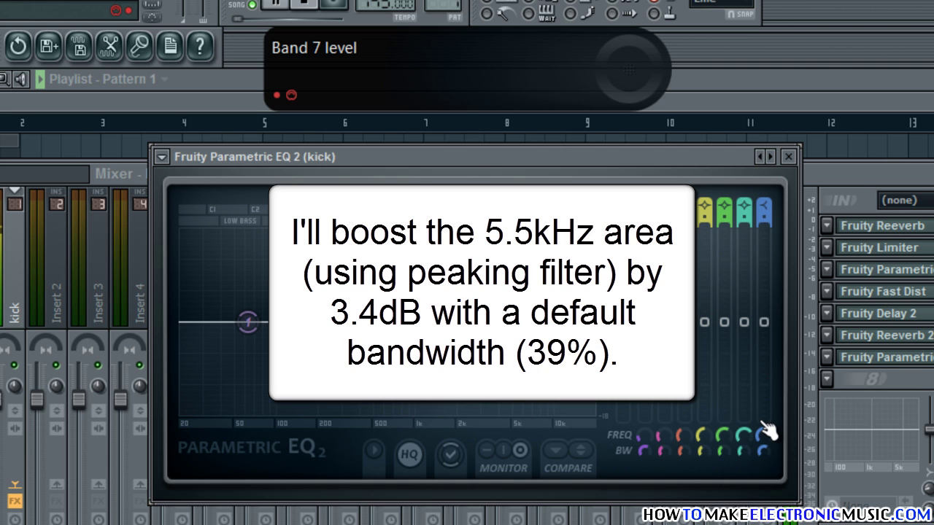
left_click_drag(744, 429, 747, 380)
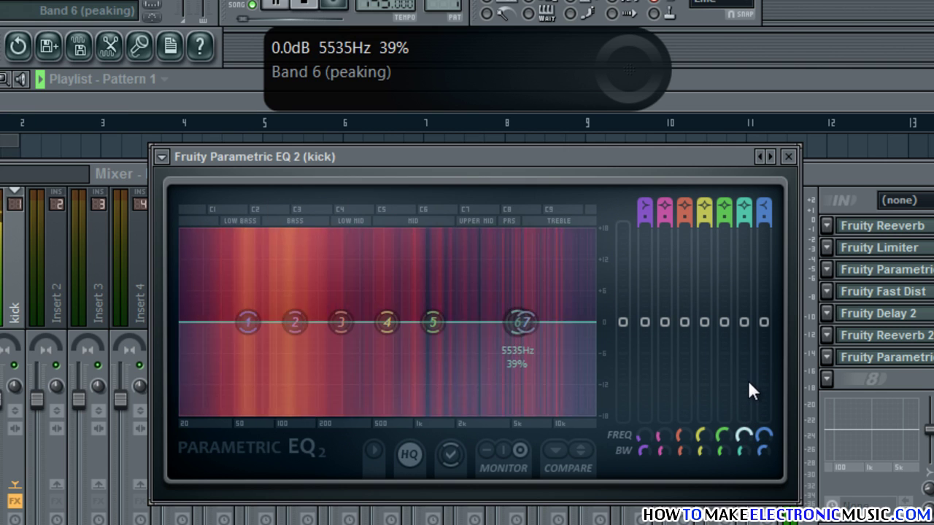
left_click_drag(744, 322, 748, 304)
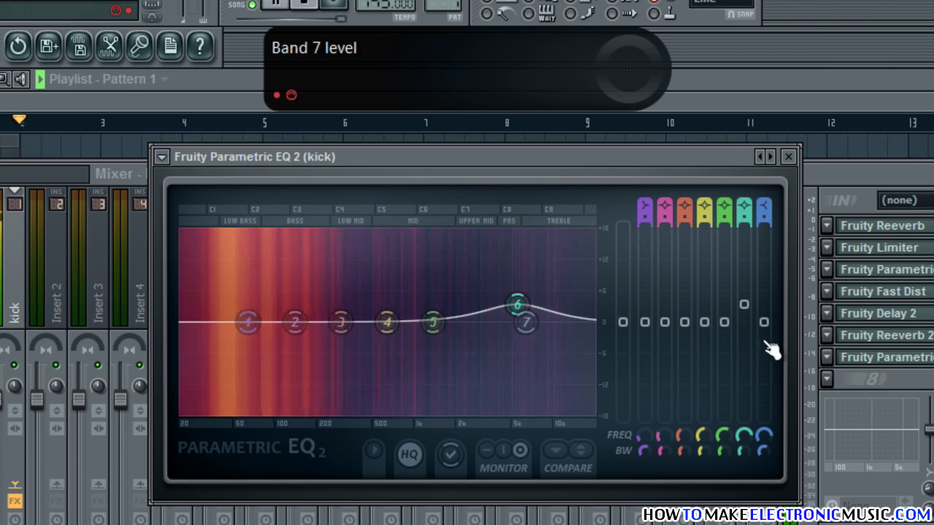
left_click(788, 157)
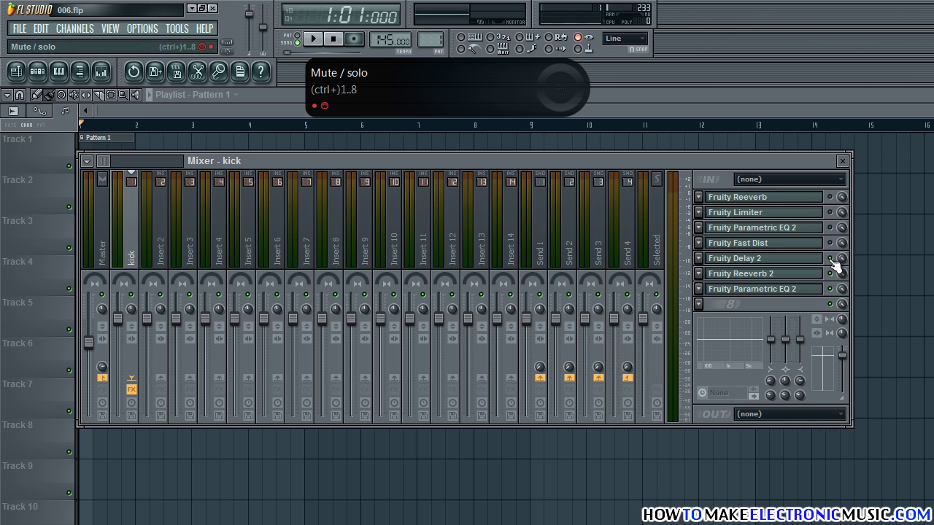
Compare the kick during playback with all seven effects bypassed and enabled, leaving them all enabled.
key("space")
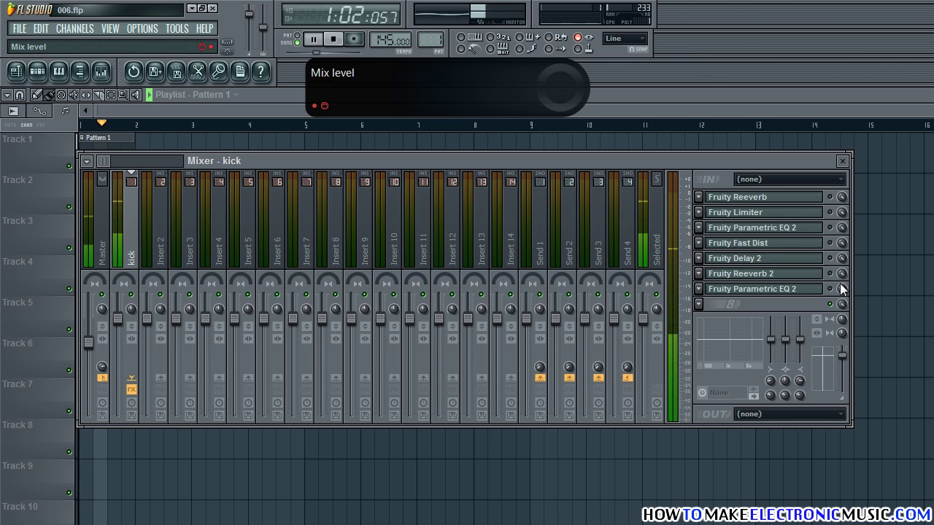
key("space")
left_click(829, 197)
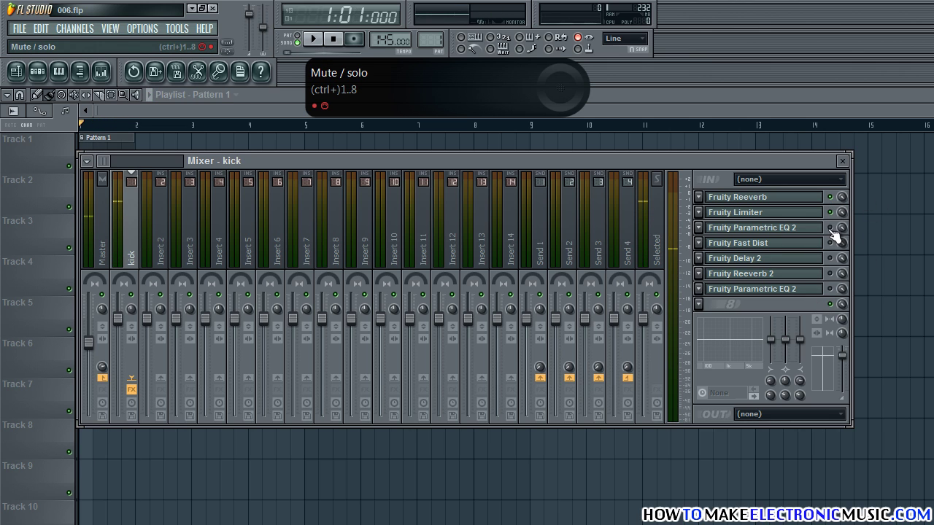
left_click_drag(833, 245, 831, 290)
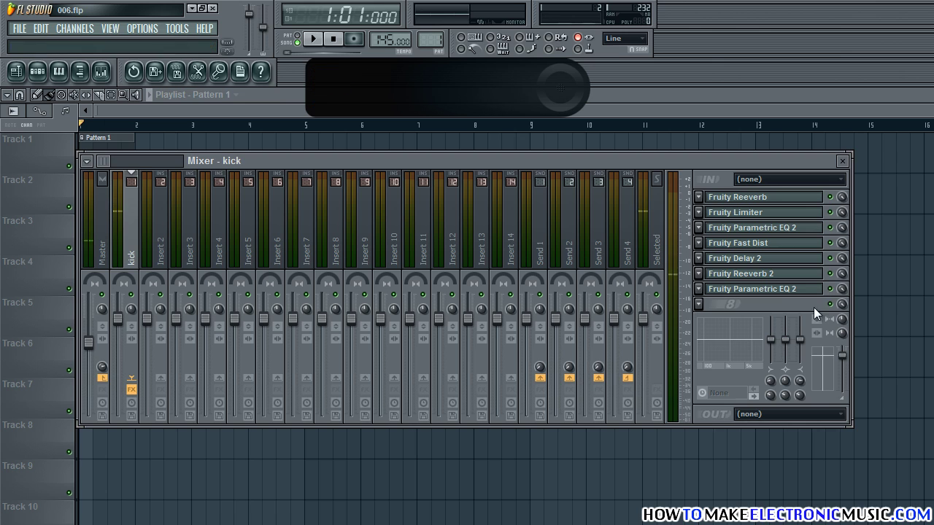
key("space")
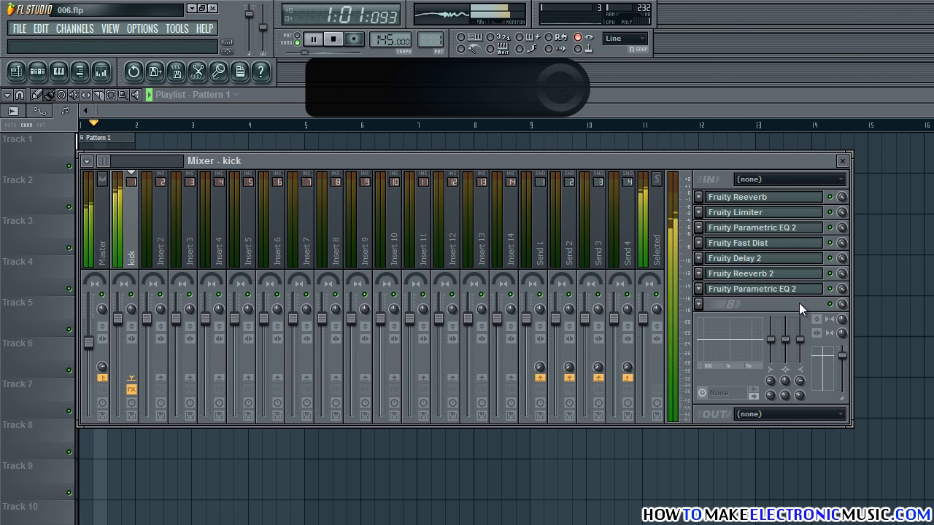
key("space")
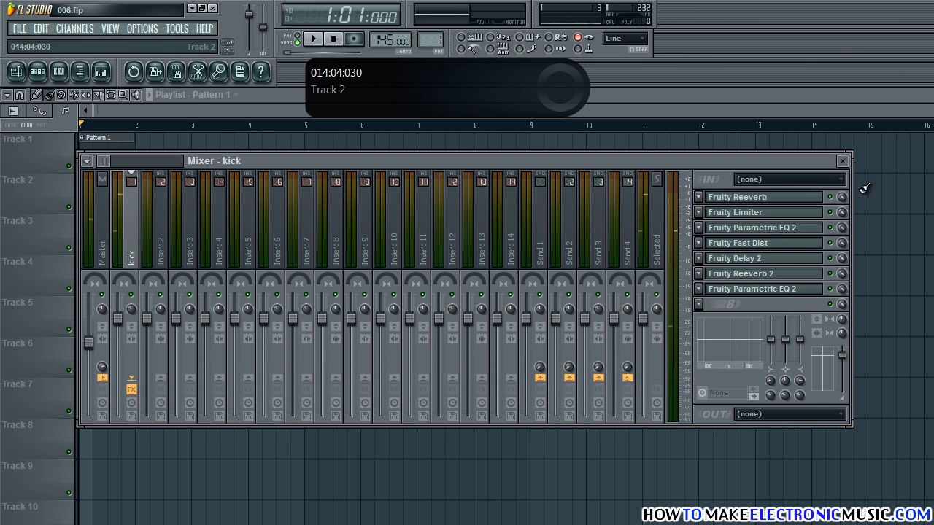
Close the mixer and add the CoolHihat_07B sample from the harder style beat tutorial folder as a new channel below the kick.
left_click(843, 162)
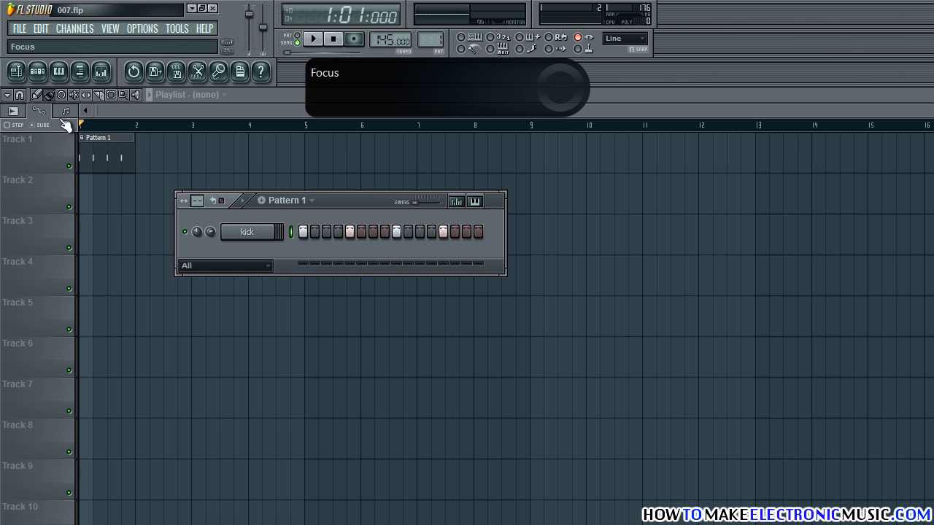
left_click(80, 72)
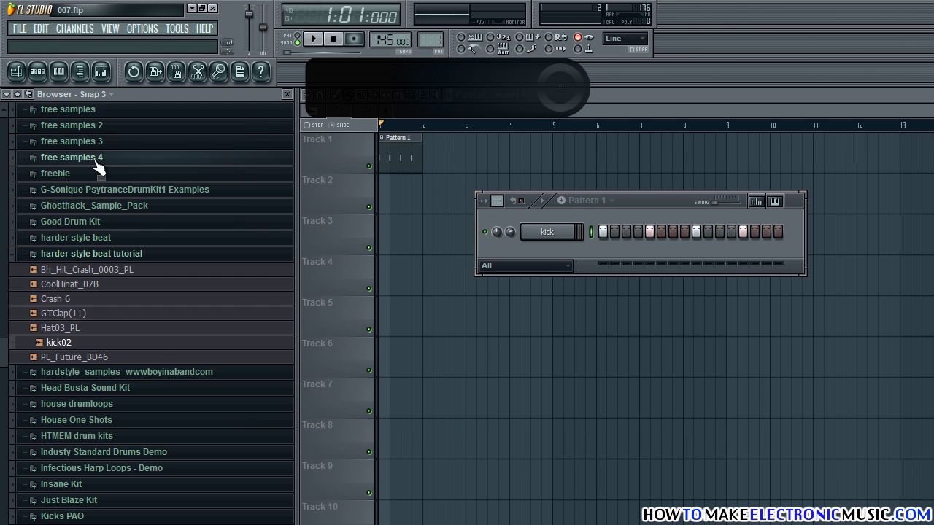
left_click(93, 286)
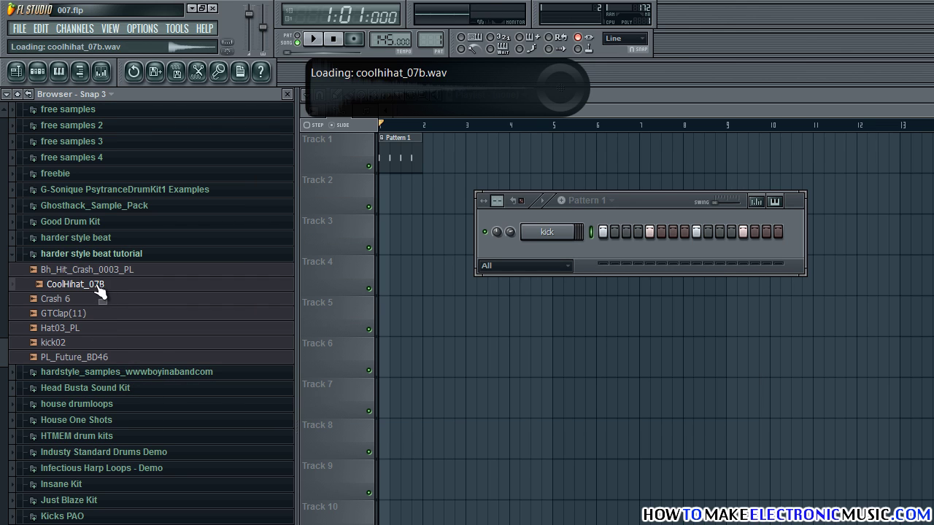
left_click_drag(93, 289, 547, 253)
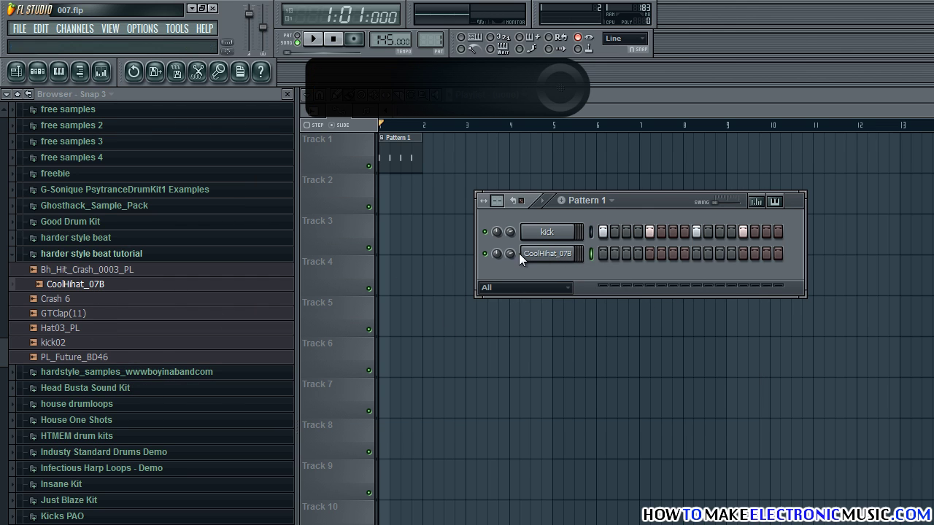
key("alt+F8")
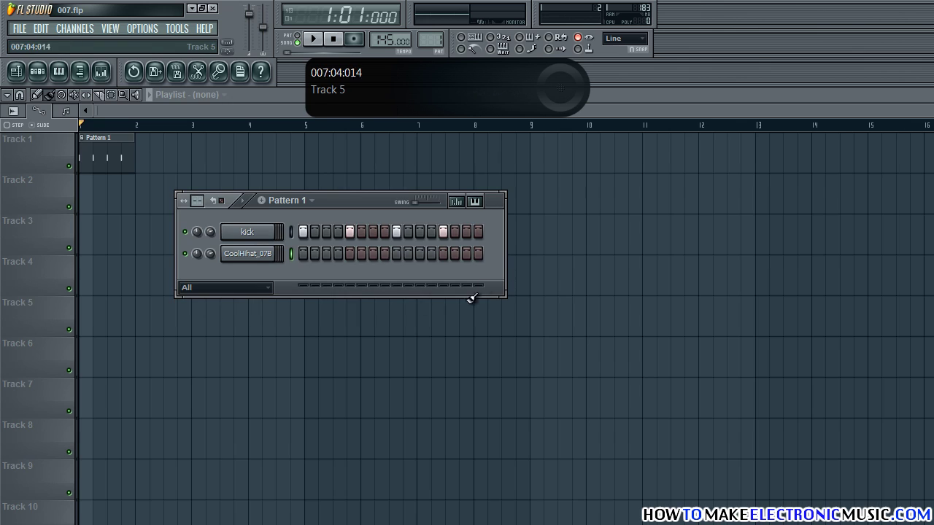
Rename the CoolHihat_07B channel to "open hihat" and place its hits on the off-beat steps 3, 7, 11 and 15.
right_click(260, 253)
left_click(310, 273)
type("open")
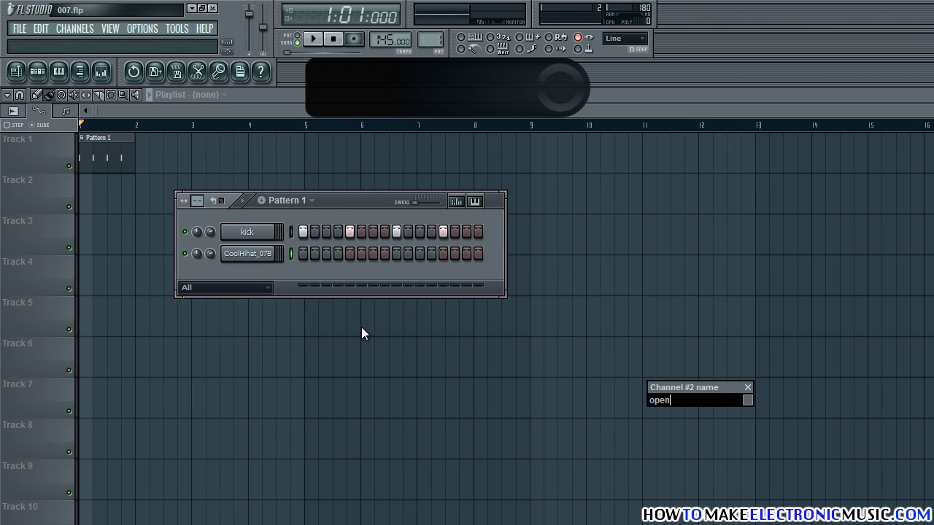
type(" hihat")
key("Return")
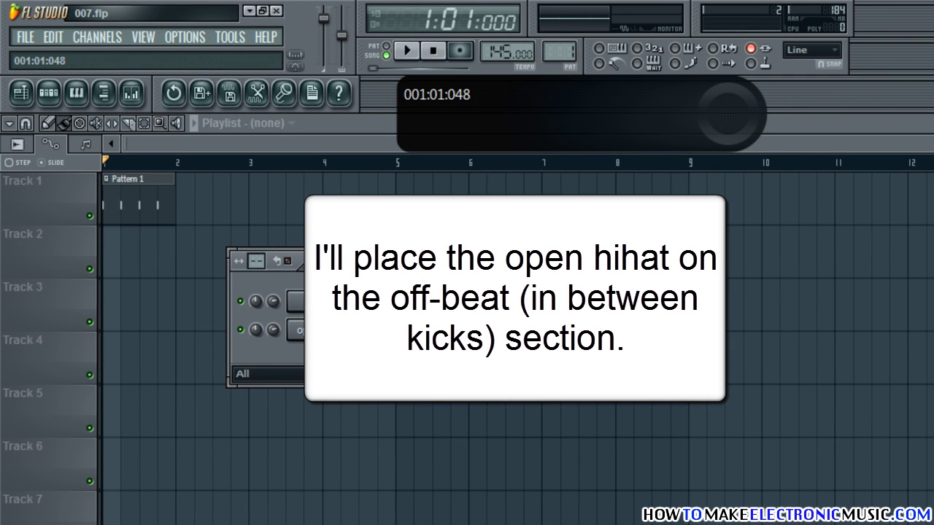
left_click(482, 330)
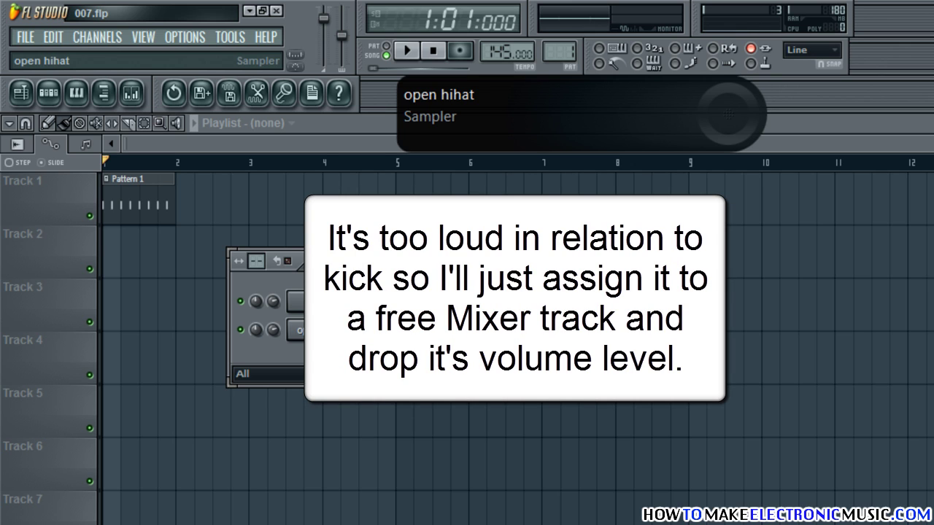
Route the open hihat to a free mixer track and lower its volume to -4.9 dB, checking the balance in playback.
left_click(343, 329)
left_click(196, 214)
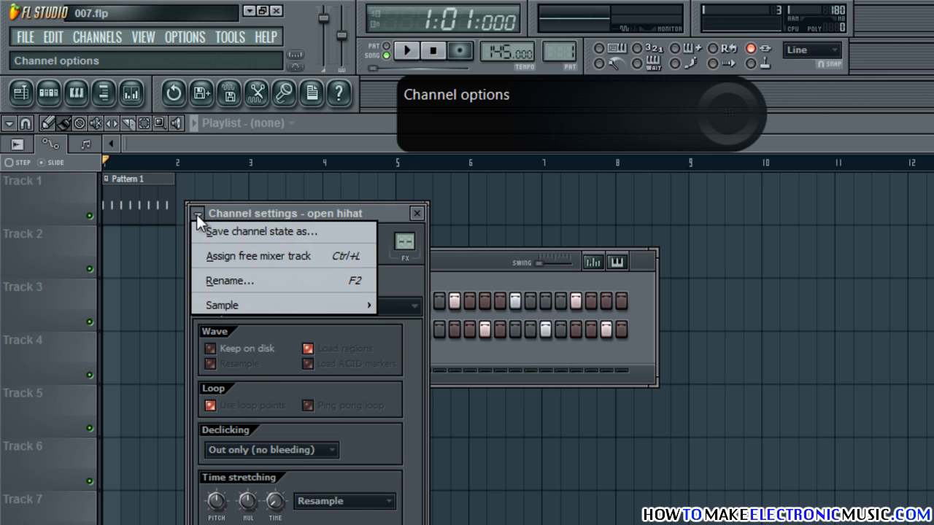
left_click(239, 255)
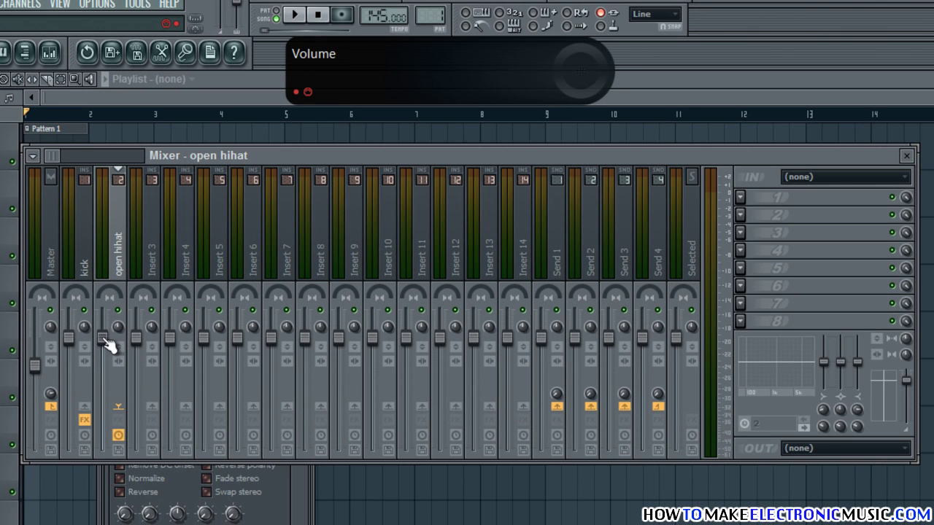
left_click_drag(108, 345, 120, 388)
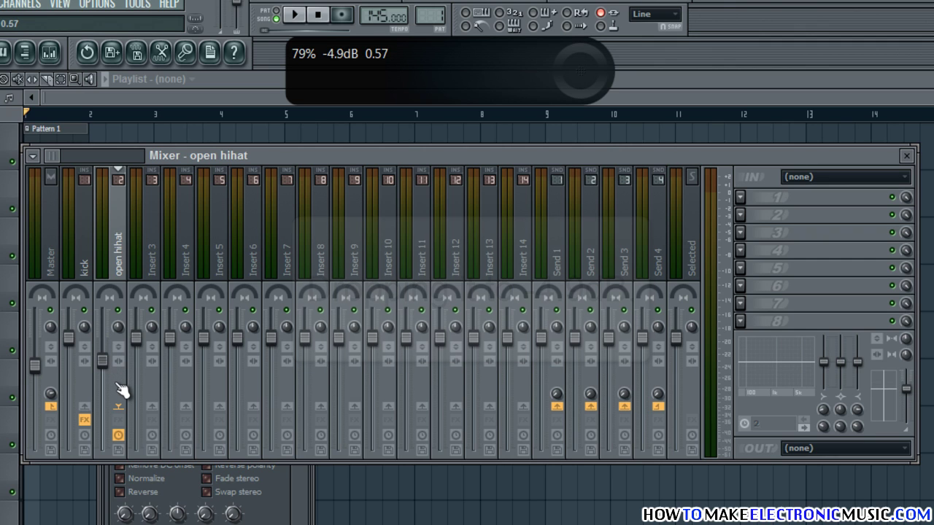
key("F6")
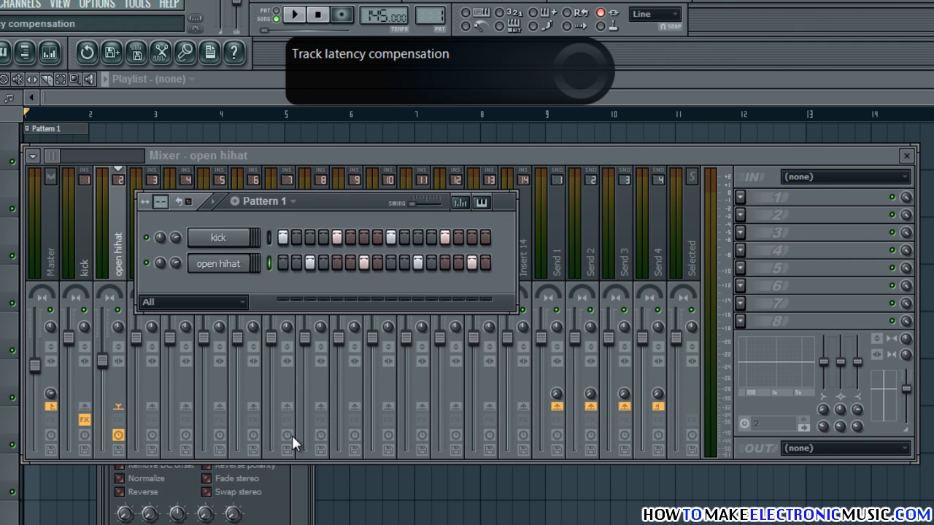
key("space")
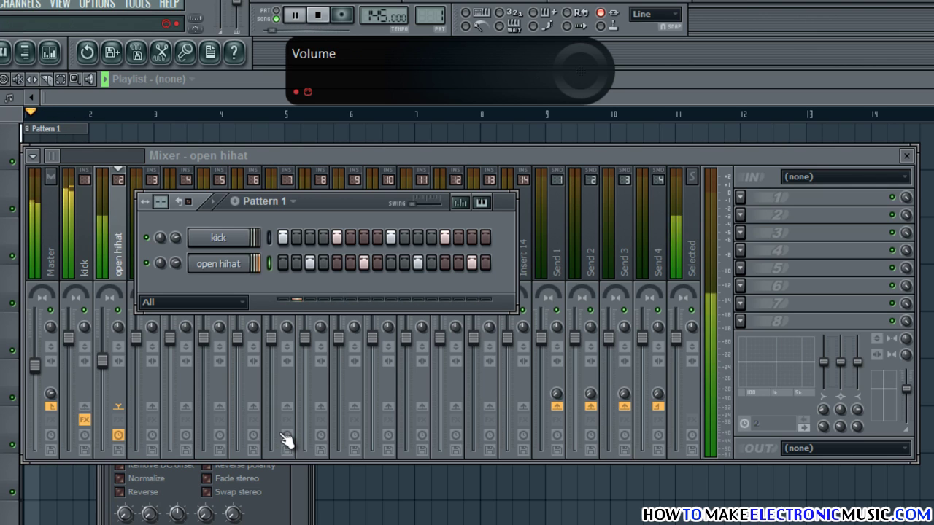
key("space")
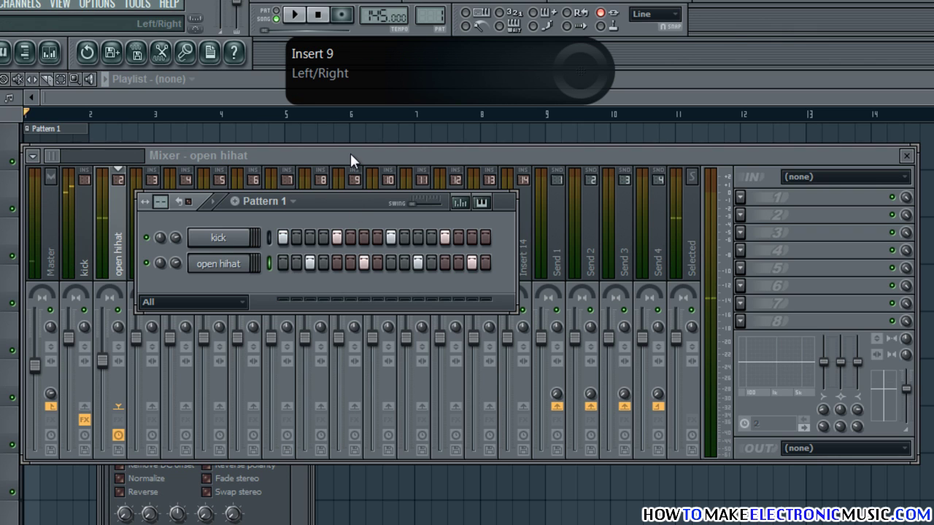
key("F6")
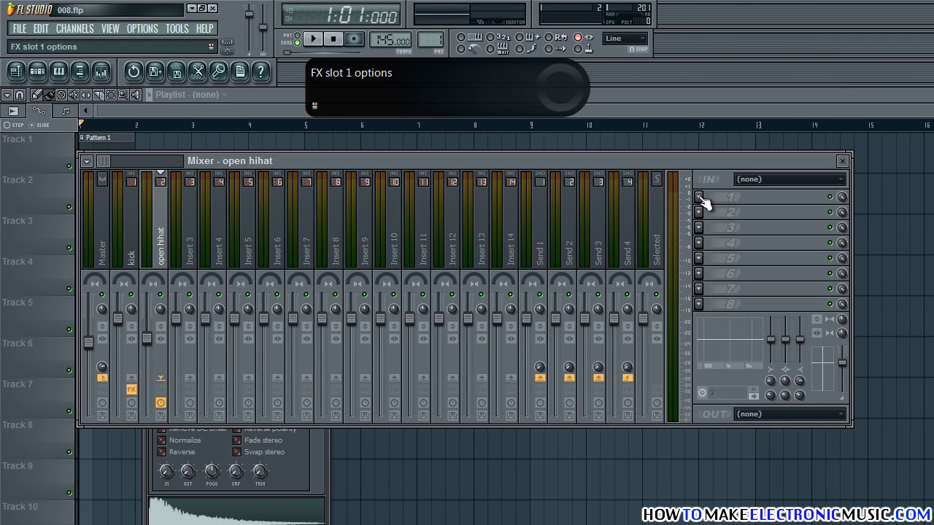
Load Fruity Delay Bank into effect slot 1 of the open hihat track and reposition its window.
left_click(700, 197)
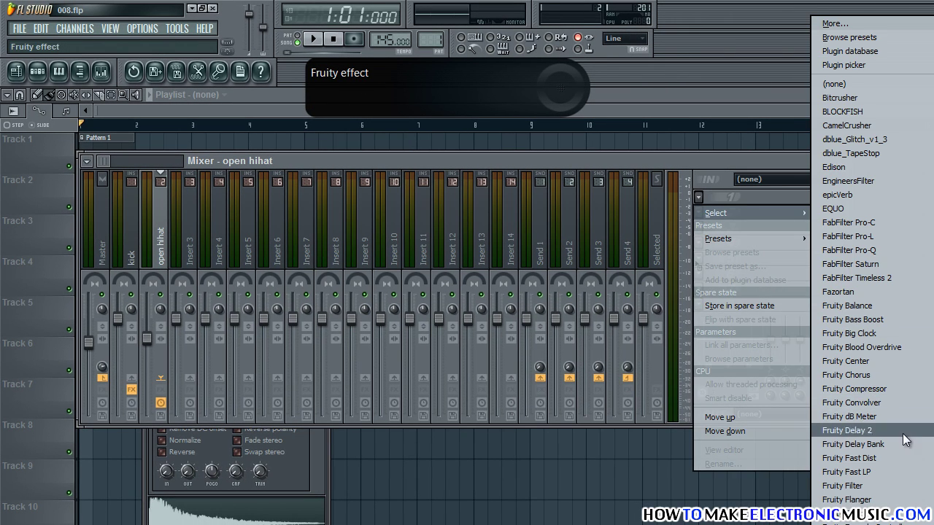
left_click(852, 444)
left_click_drag(281, 191, 521, 187)
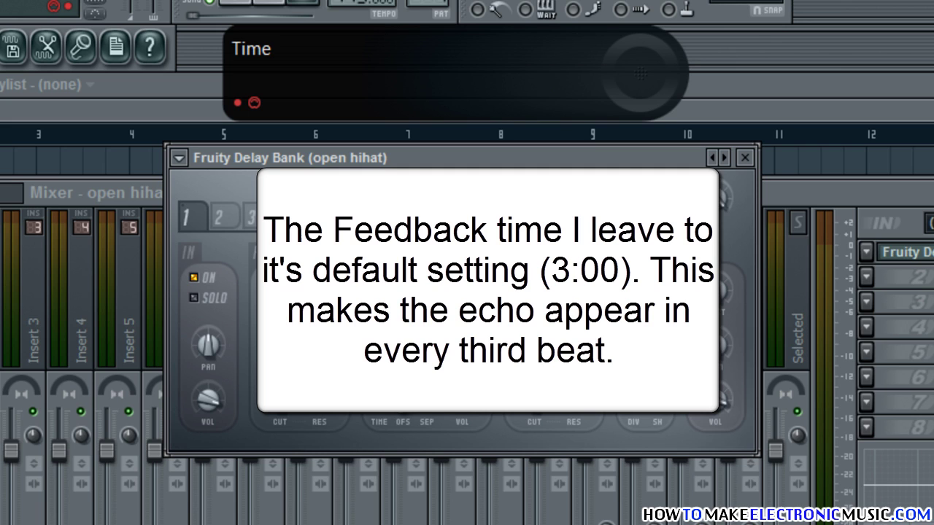
In delay unit 1, keep the feedback time at 3:00, pan the feedback 100% left and lower the feedback volume.
left_click_drag(388, 394, 388, 394)
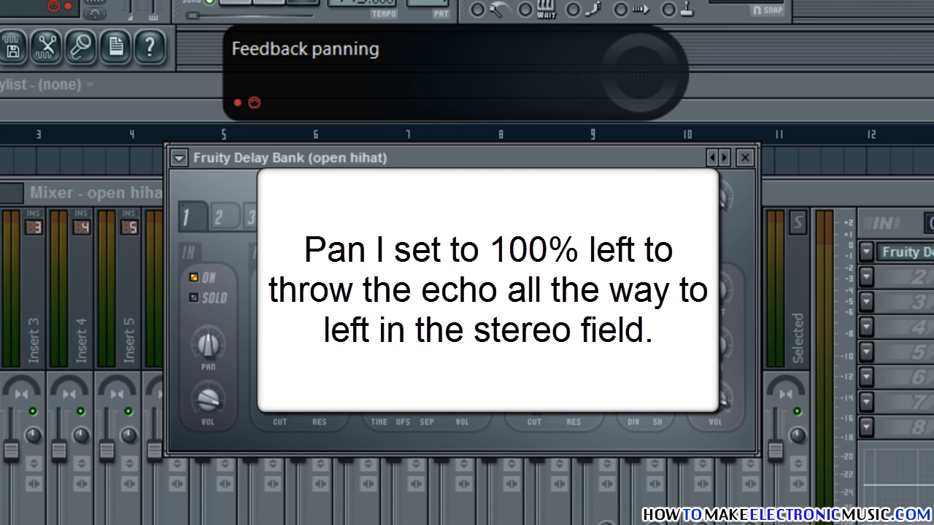
mouse_move(462, 343)
left_mouse_down()
mouse_move(462, 475)
mouse_move(457, 342)
left_mouse_up()
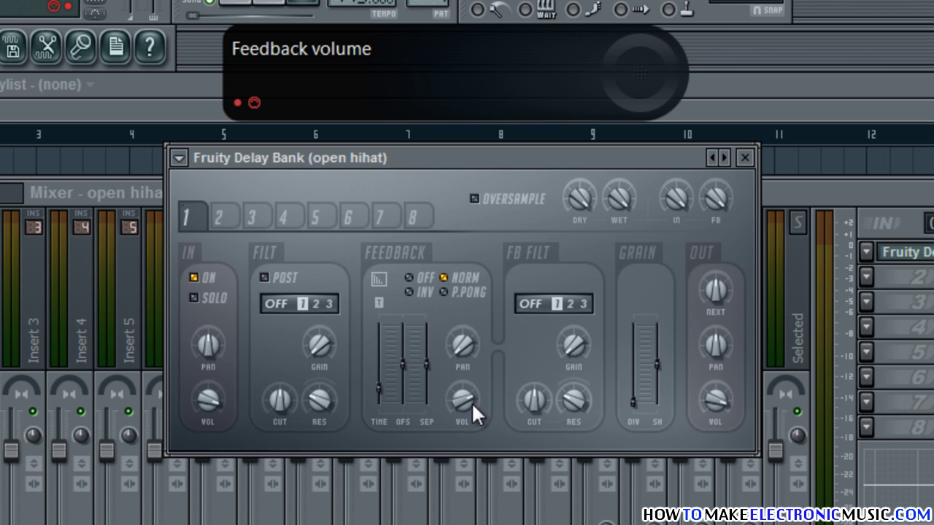
left_click_drag(472, 402, 517, 524)
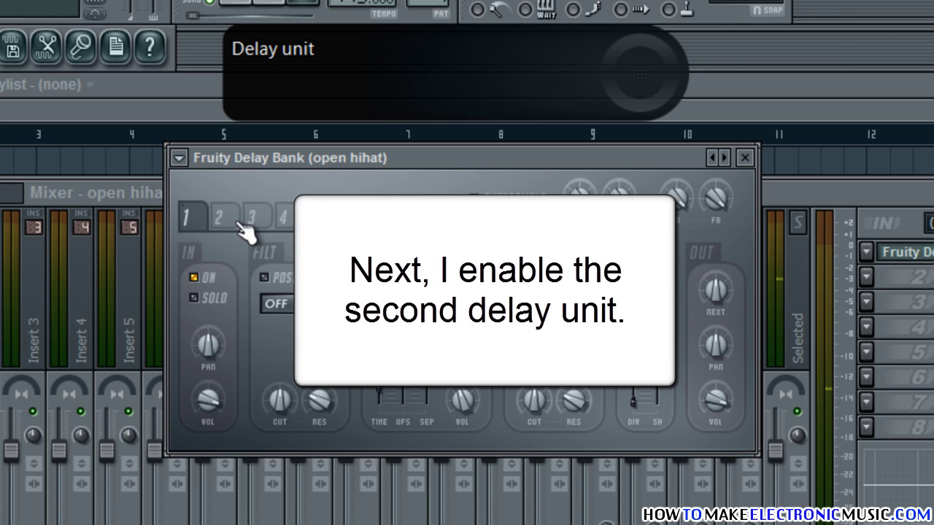
Set delay unit 2 to a feedback time of 5:00, feedback panned fully right and feedback volume 26%, and close the delay window.
left_click(237, 220)
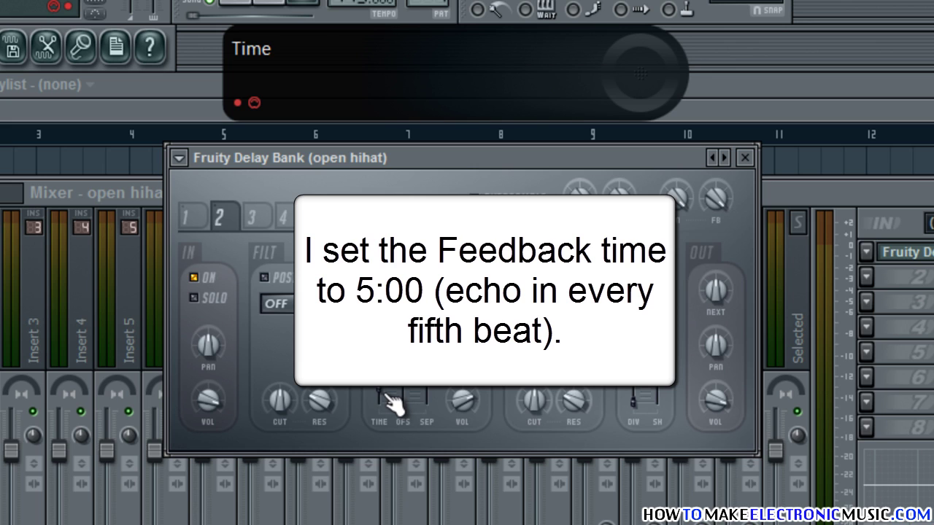
left_click_drag(385, 392, 388, 304)
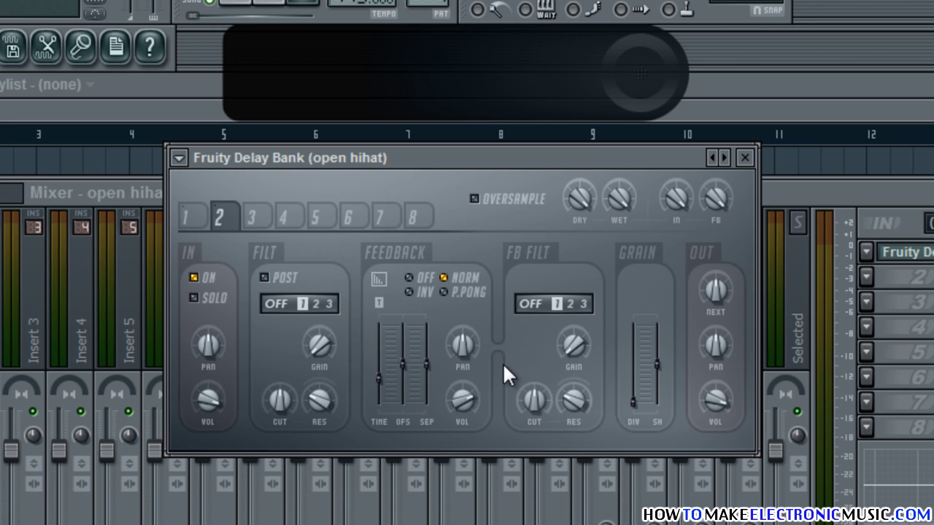
left_click_drag(472, 346, 432, 108)
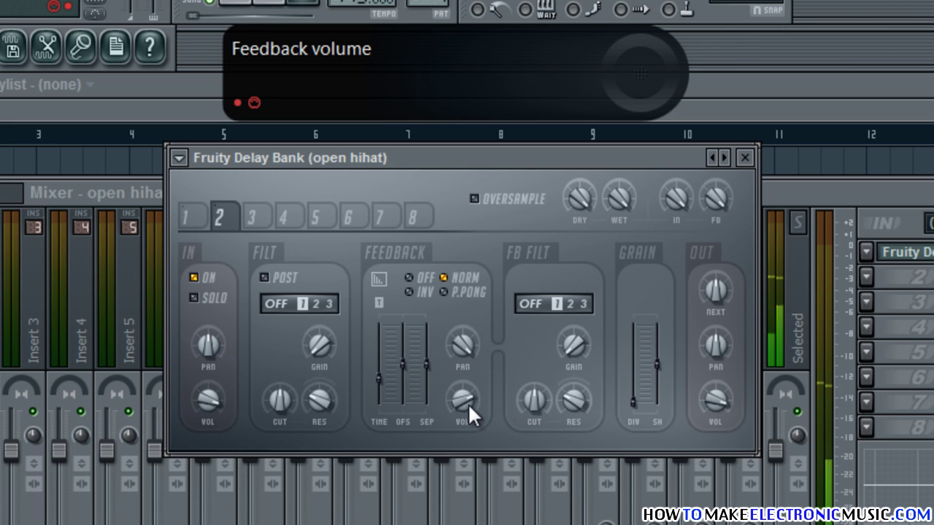
left_click_drag(464, 399, 464, 402)
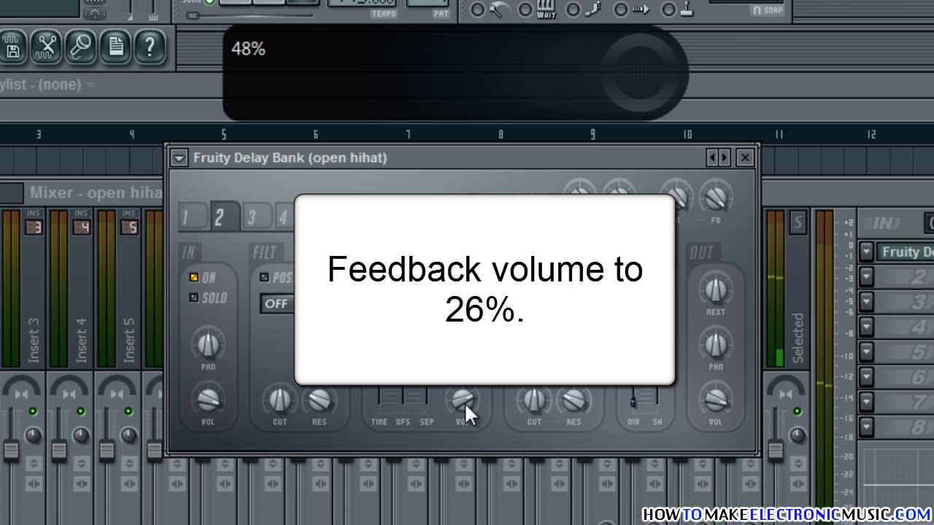
left_click_drag(464, 402, 482, 438)
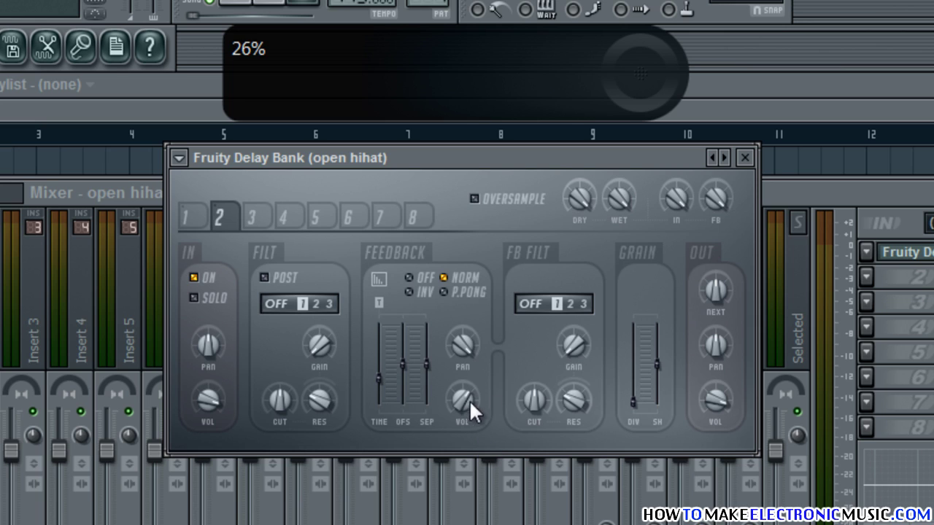
key("space")
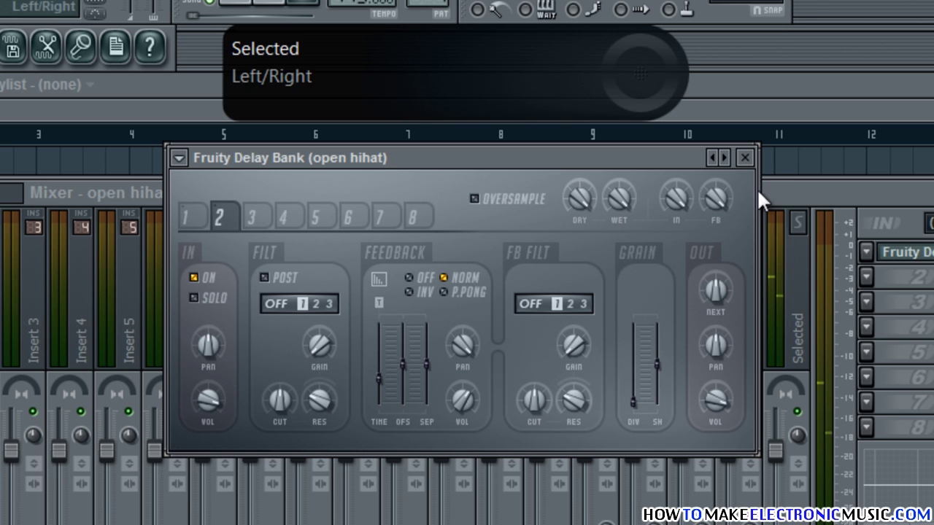
left_click(744, 158)
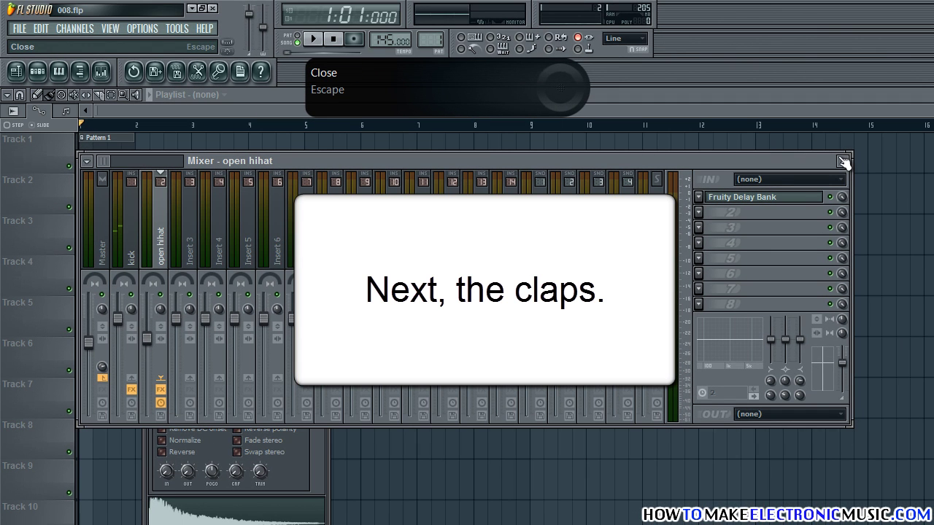
Close the mixer and channel settings and add the GTClap(11) sample as a new channel below the open hihat.
left_click(843, 162)
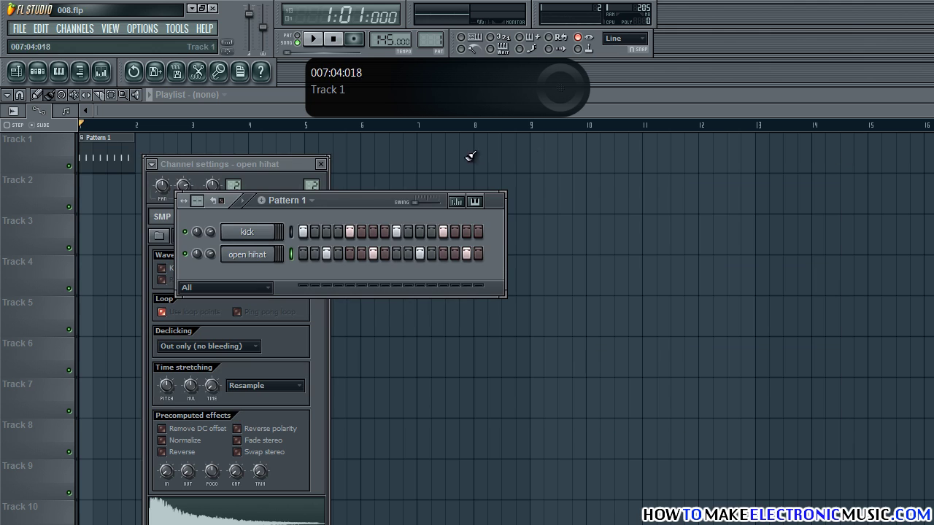
left_click(329, 163)
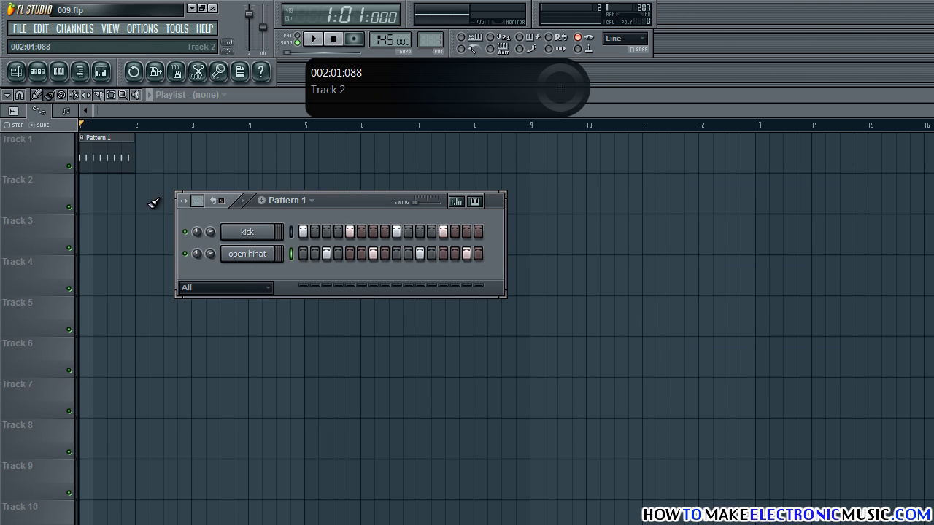
key("F8")
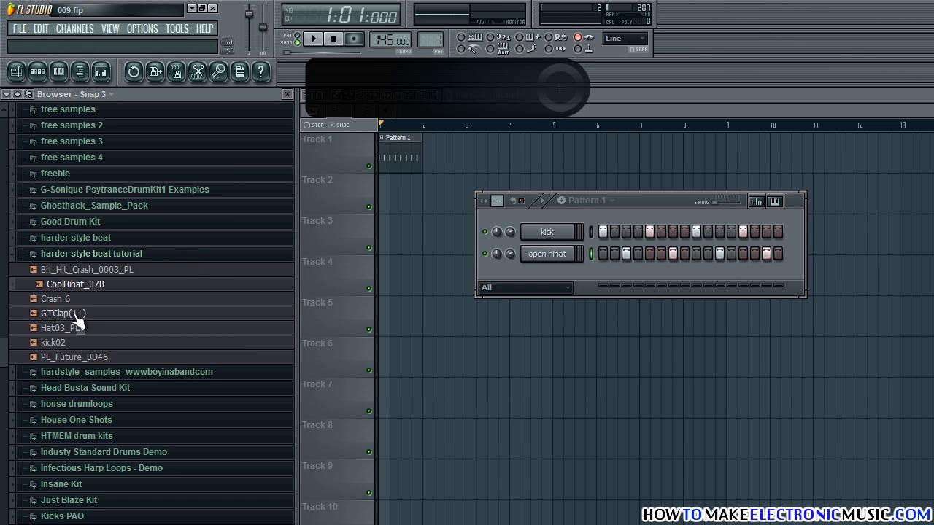
left_click(75, 314)
left_click_drag(76, 315, 549, 275)
key("F8")
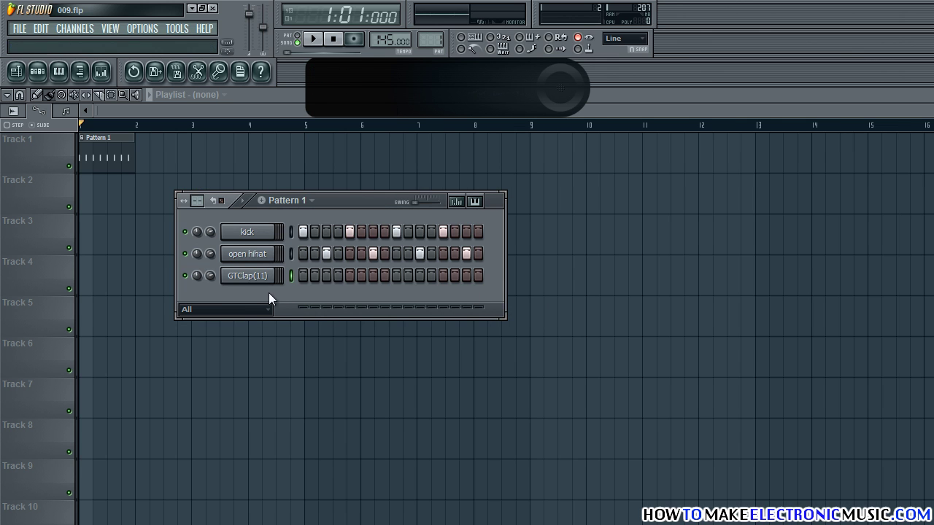
Rename the GTClap(11) channel to "clap" and audition it with hits on steps 5 and 13 of the pattern.
right_click(255, 276)
left_click(311, 297)
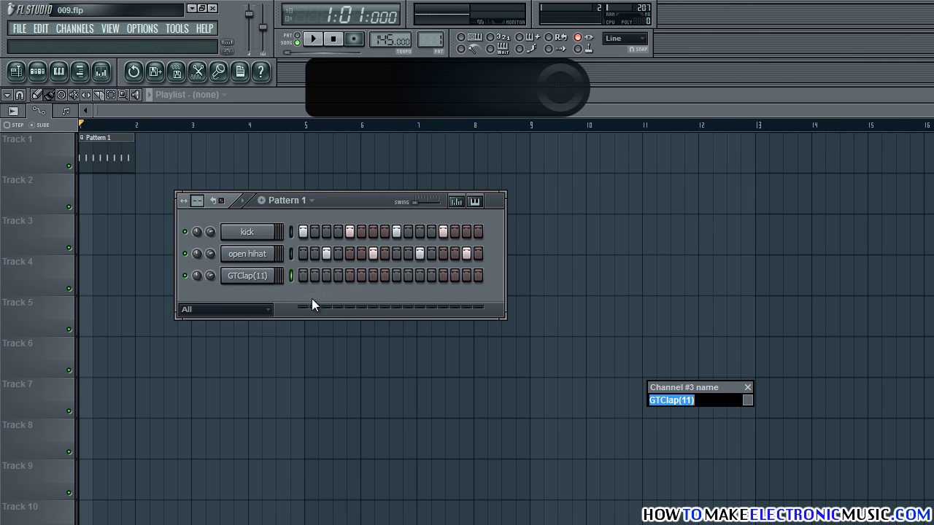
type("clap")
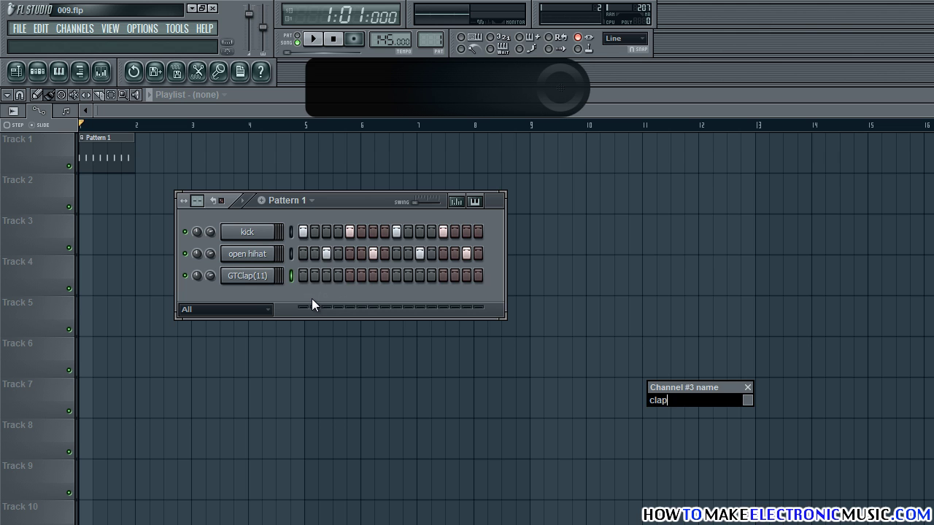
key("Return")
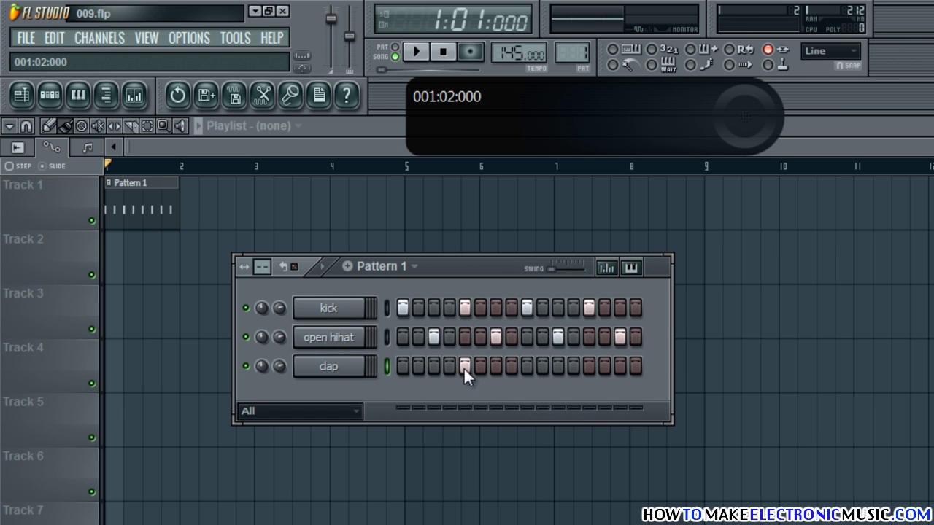
key("space")
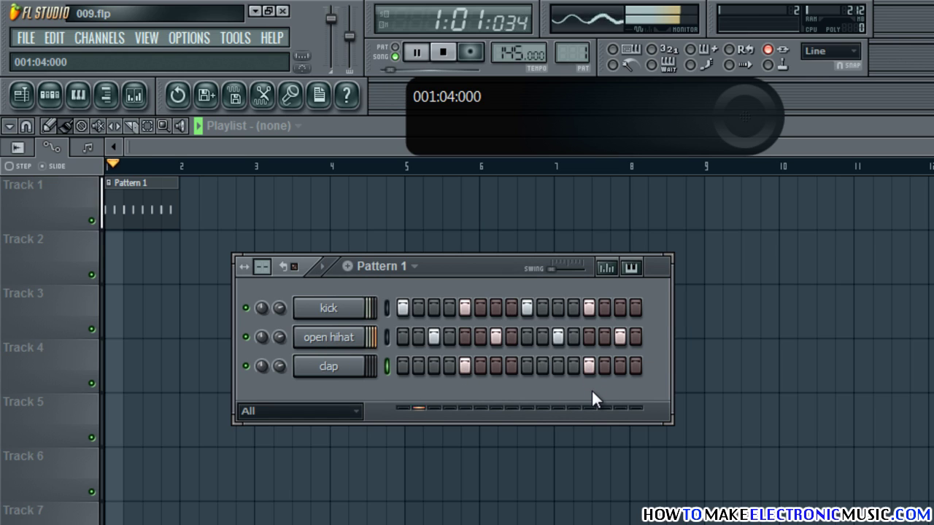
key("space")
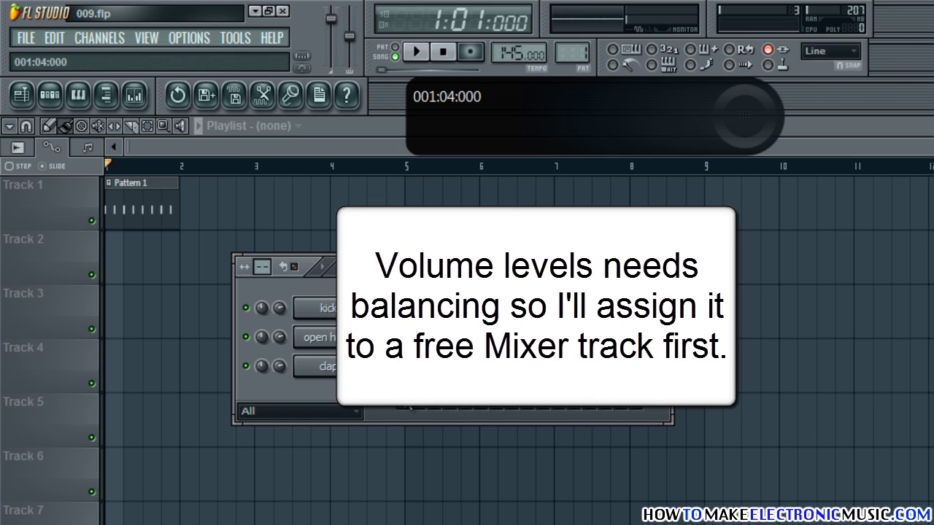
Route the clap channel to a free mixer track and lower its volume to -1.8 dB.
left_click(325, 366)
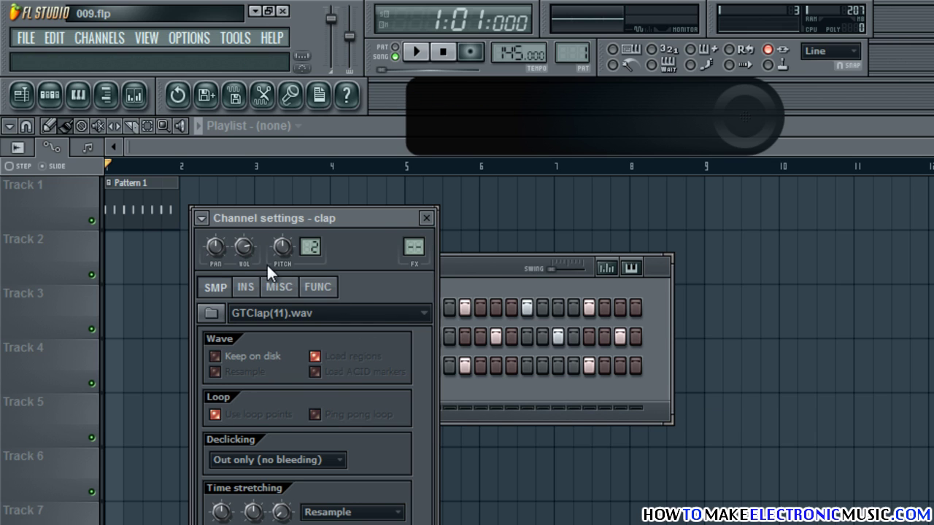
left_click(201, 218)
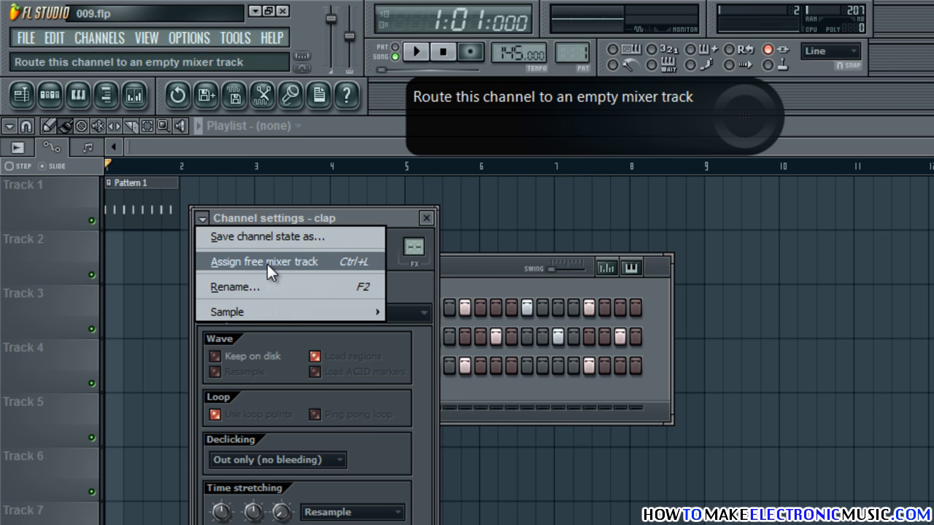
left_click(267, 264)
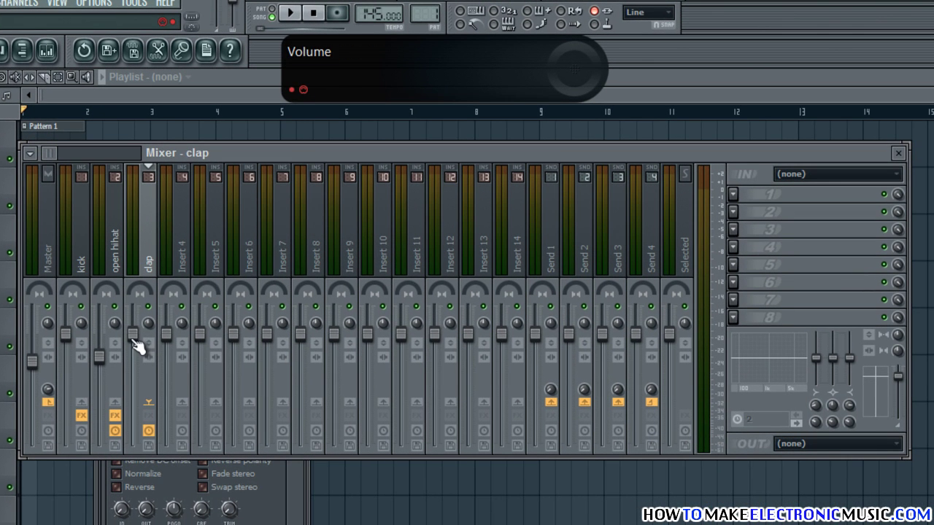
left_click_drag(139, 343, 144, 358)
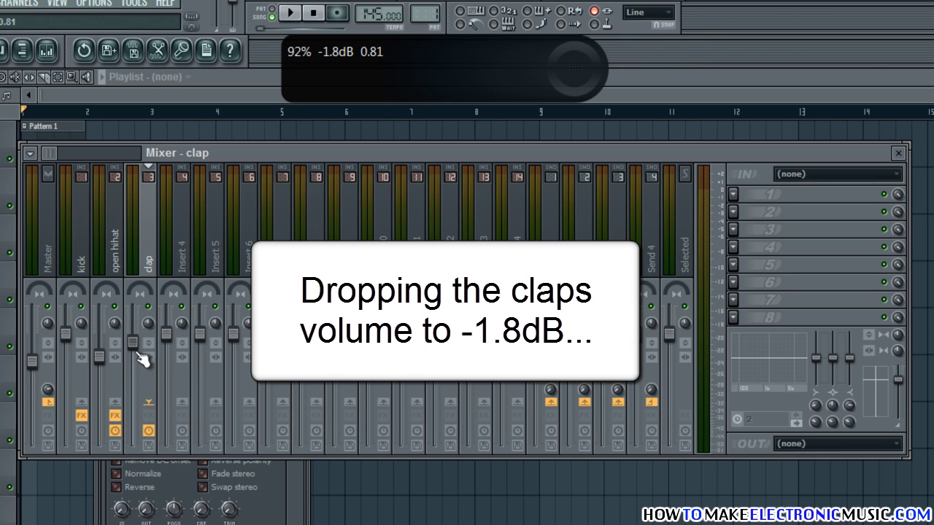
Play back the beat to check the clap's volume against the kick and open hihat.
key("space")
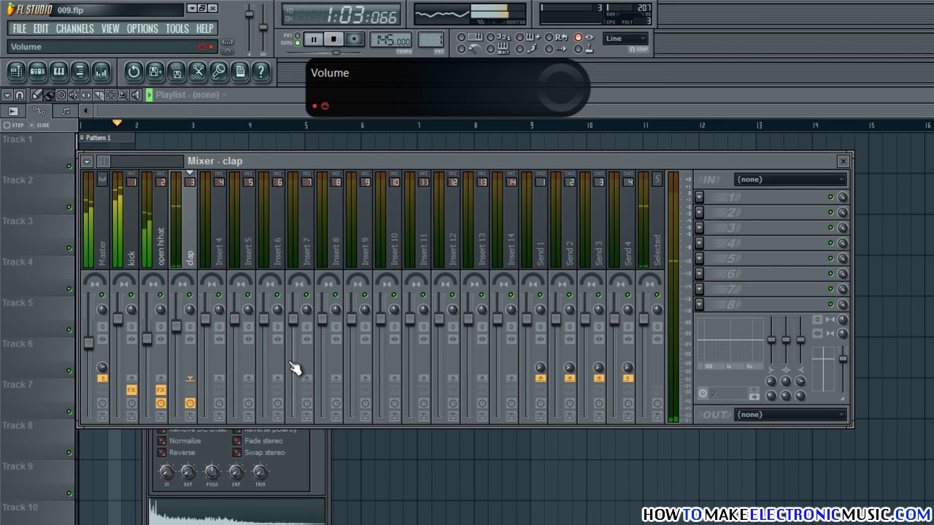
key("space")
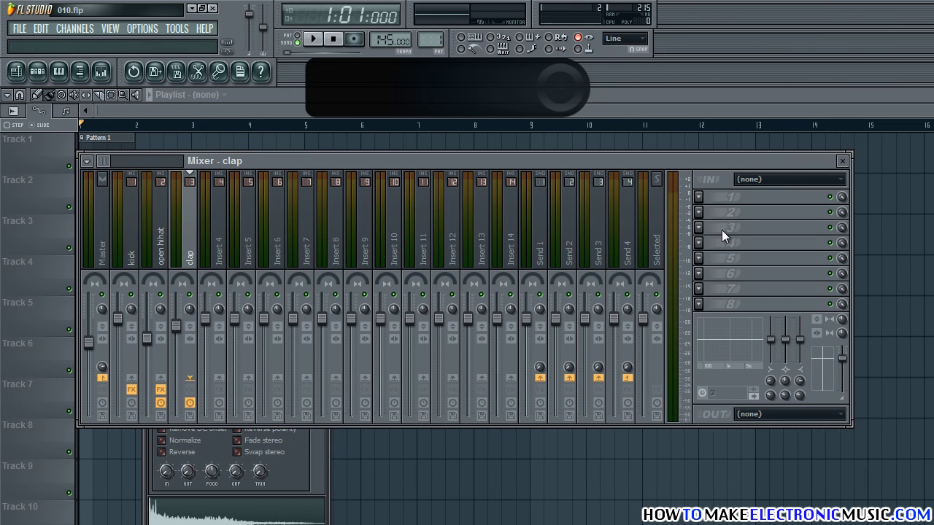
Load Fruity Limiter into the clap track's first effect slot and switch it to compressor mode.
left_click(698, 197)
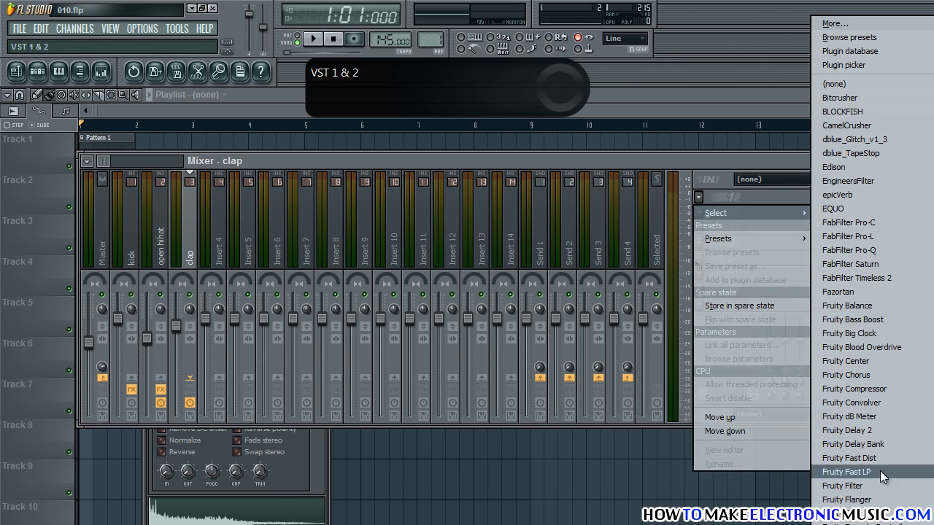
left_click(854, 524)
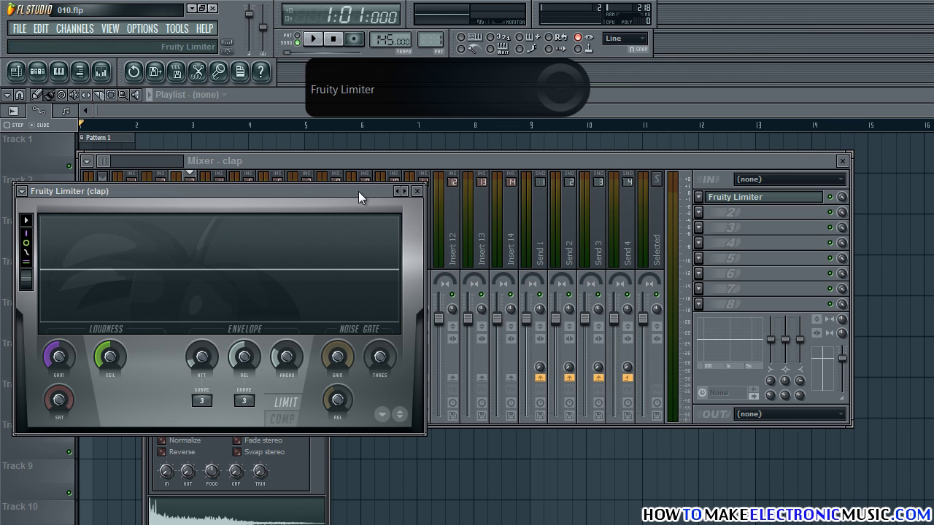
left_click_drag(358, 192, 595, 140)
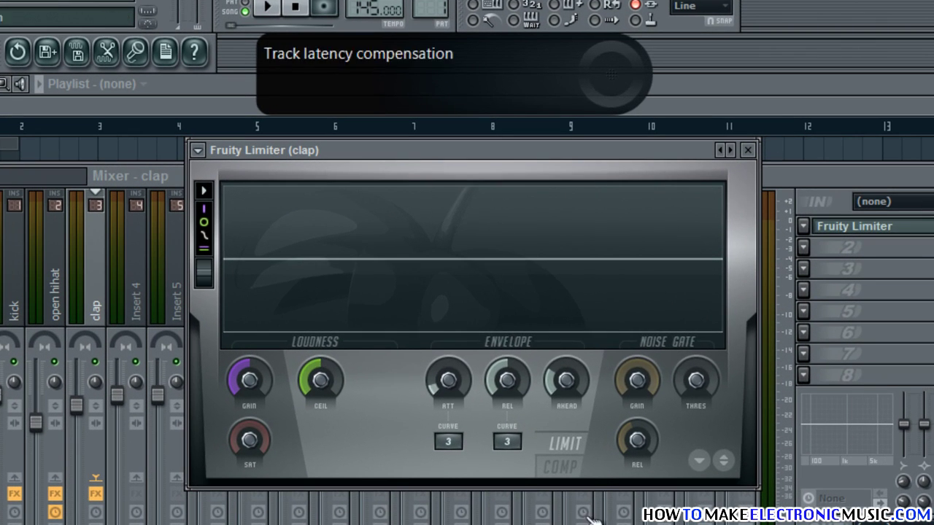
left_click(580, 470)
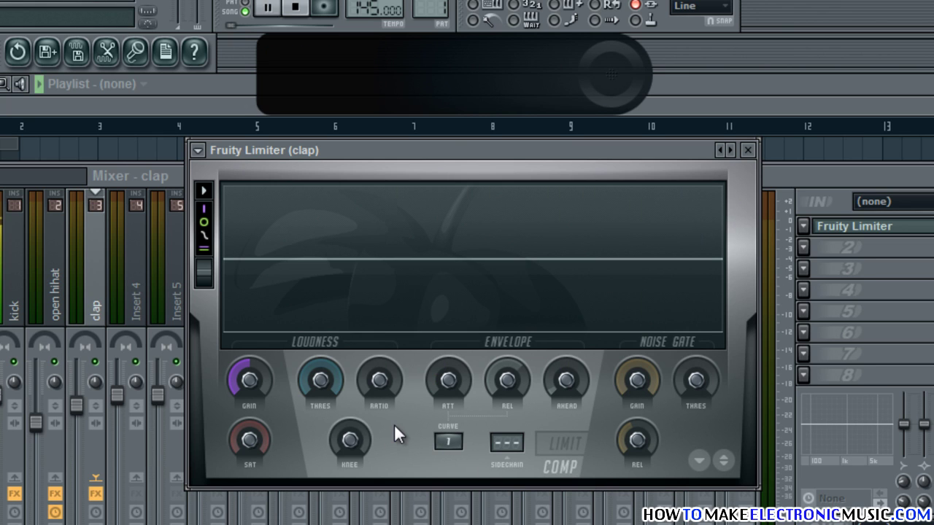
Solo the clap track during playback, lower the compressor's threshold and set its ratio to 3.8:1.
right_click(95, 361)
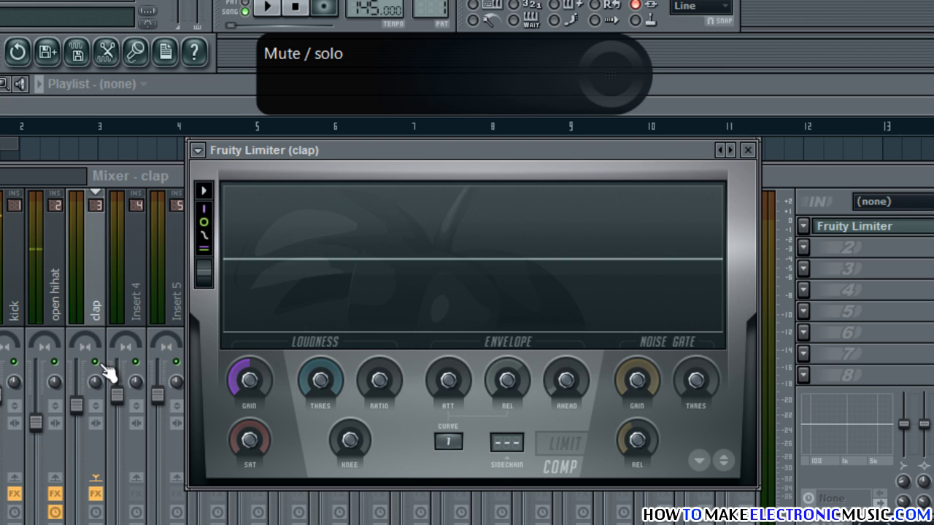
left_click(847, 228)
key("space")
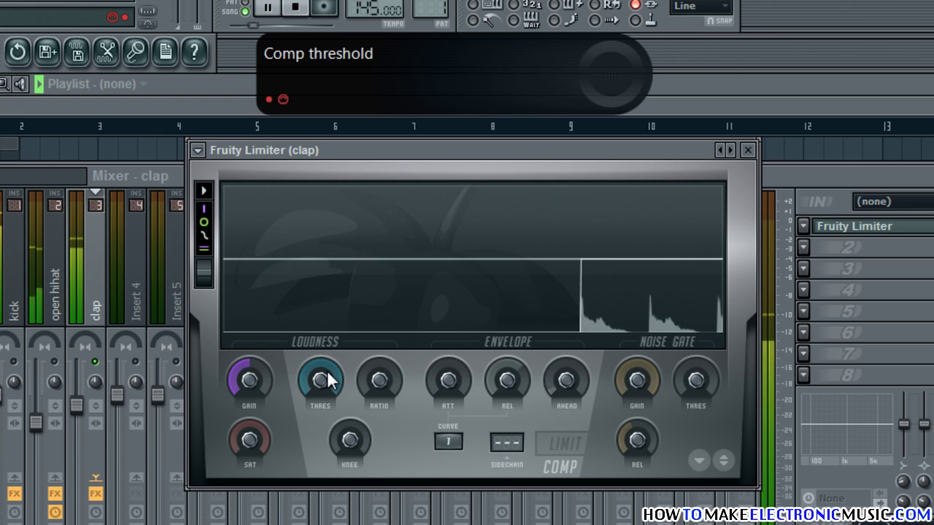
left_click_drag(327, 370, 355, 524)
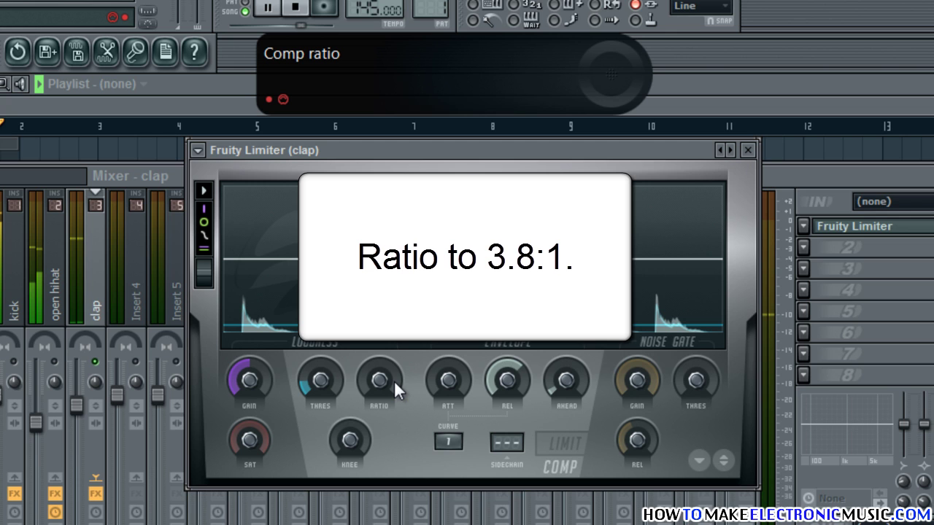
left_click_drag(394, 380, 402, 243)
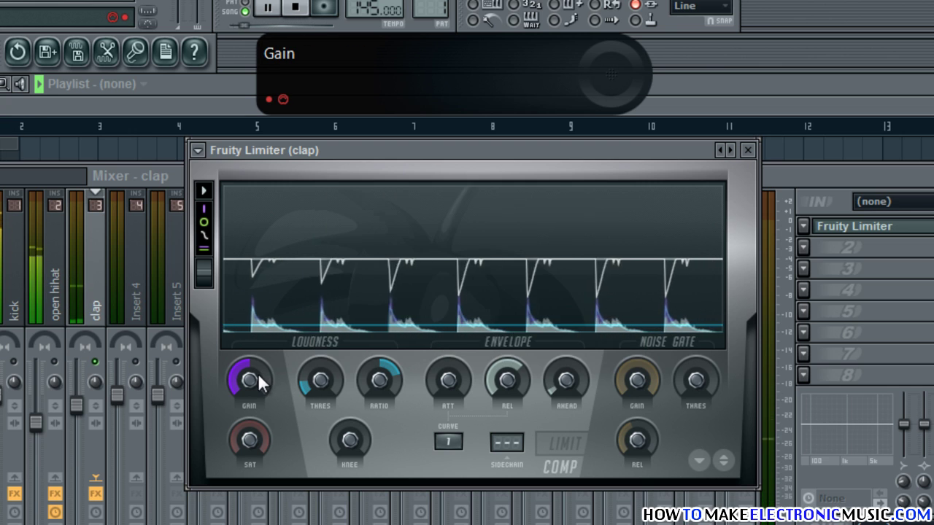
Raise the clap compressor's gain and attack time, set its release to 146.26 ms, and close the limiter window.
left_click_drag(261, 374, 304, 165)
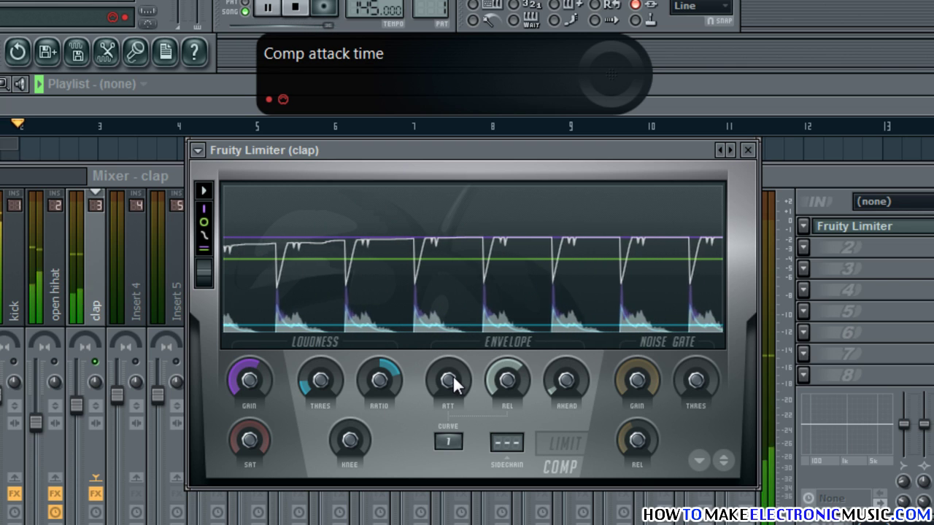
left_click_drag(452, 375, 463, 180)
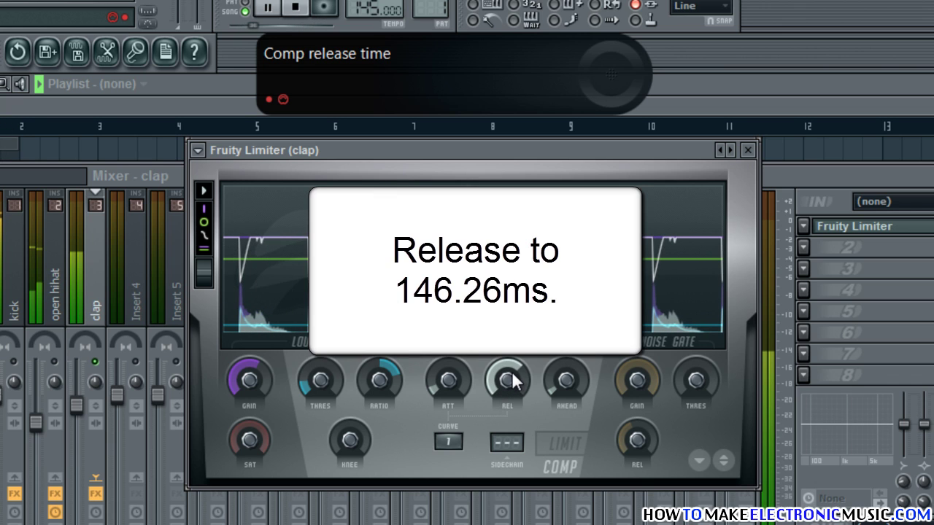
left_click_drag(512, 372, 544, 364)
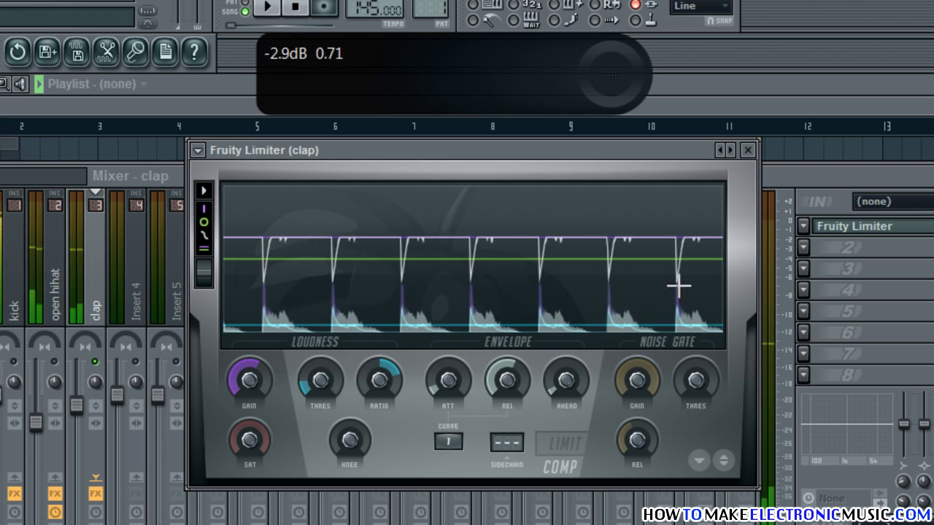
left_click(748, 150)
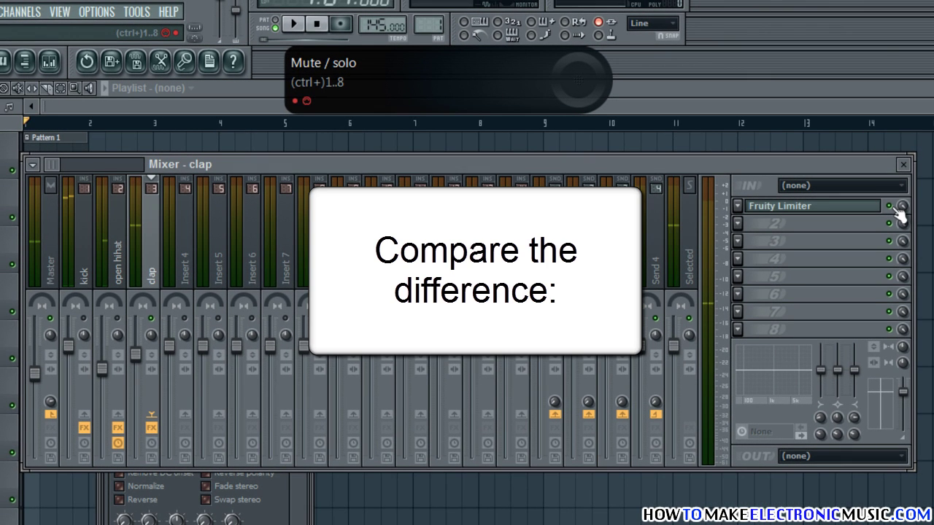
Compare the clap with Fruity Limiter bypassed and enabled, and listen to it in the full beat with solo off.
left_click(890, 207)
key("space")
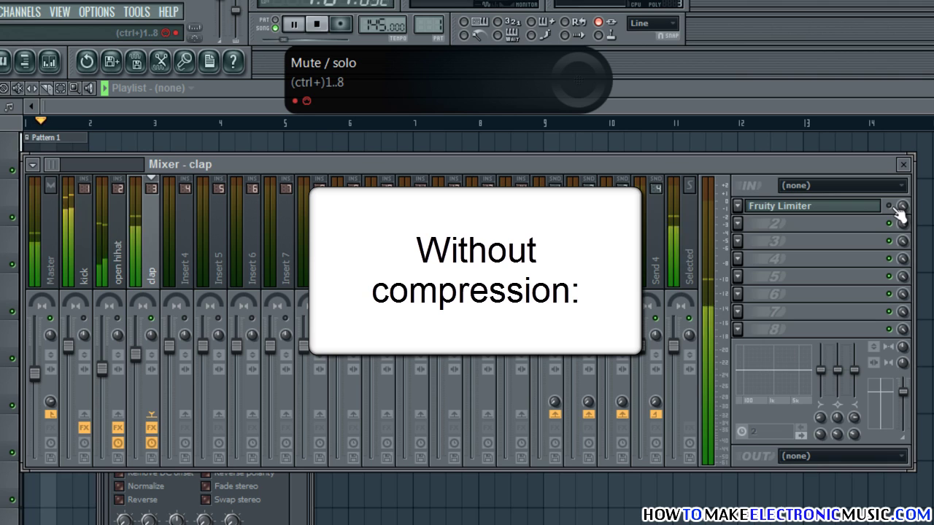
left_click(890, 207)
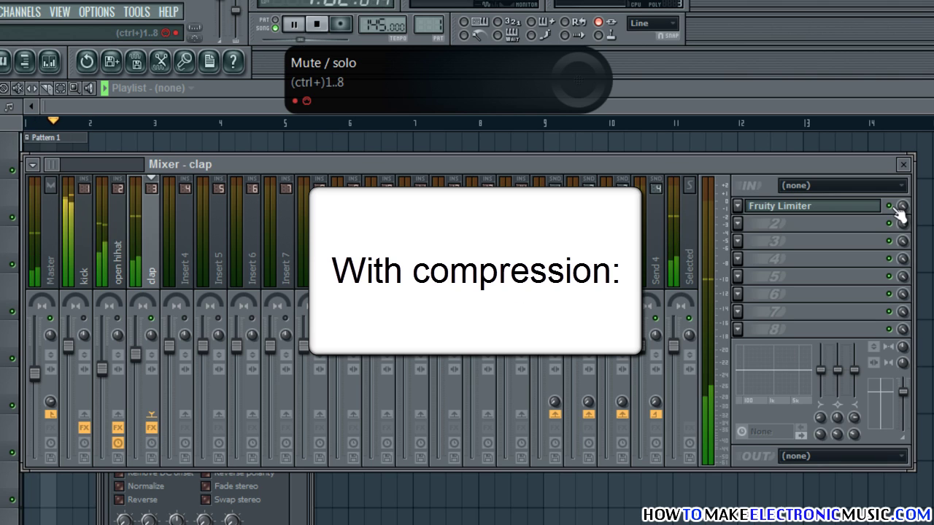
left_click(889, 206)
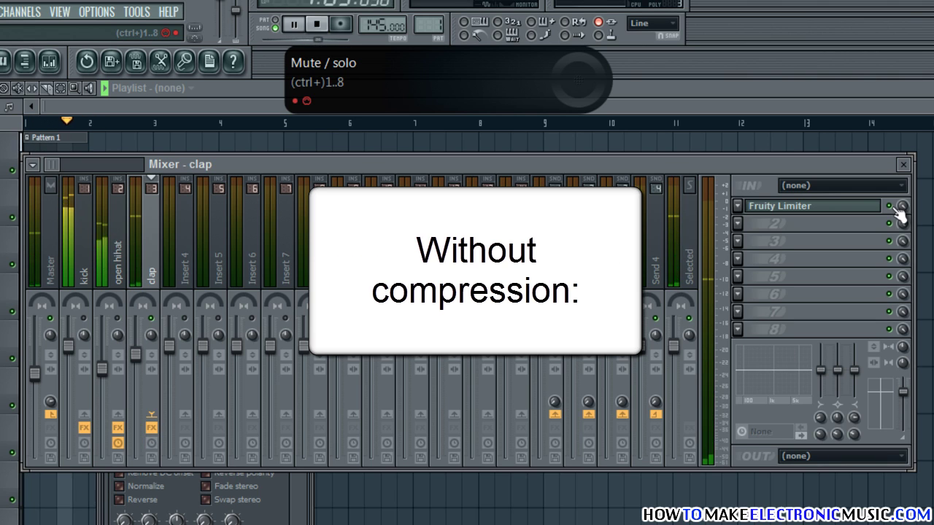
left_click(894, 207)
key("space")
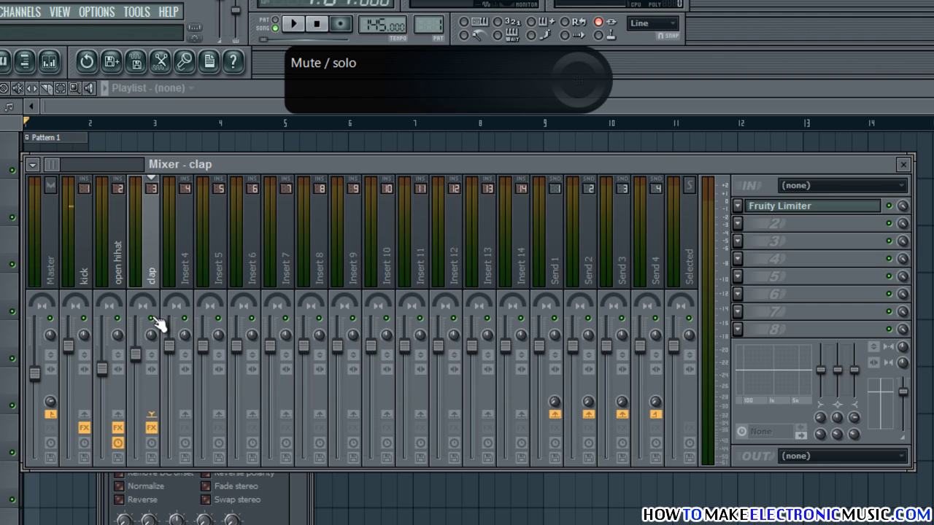
key("space")
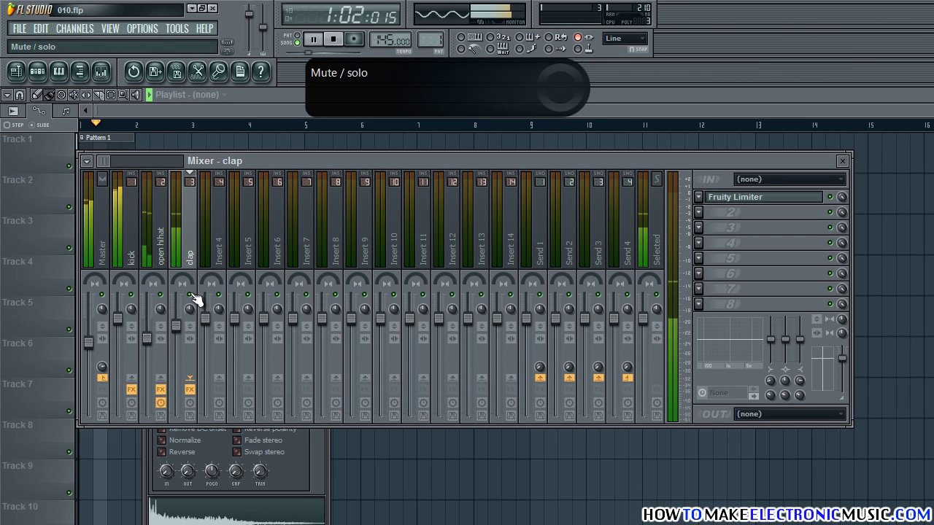
key("space")
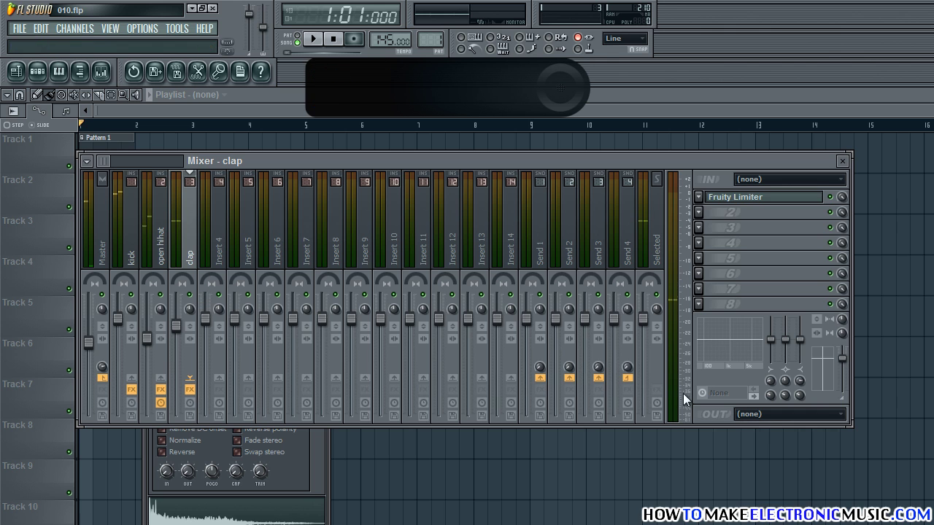
Load Fruity Parametric EQ 2 into the clap track's second effect slot and boost band 6 in the treble range.
left_click(698, 213)
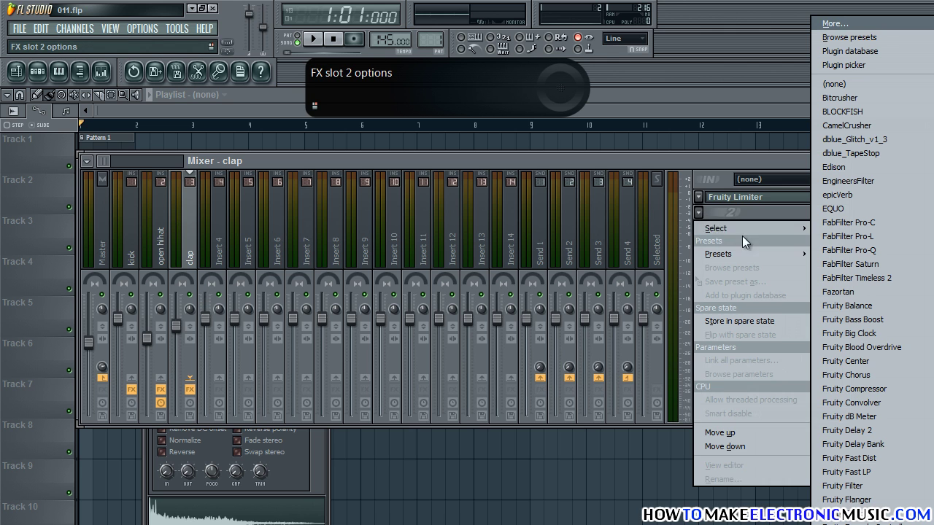
left_click(861, 522)
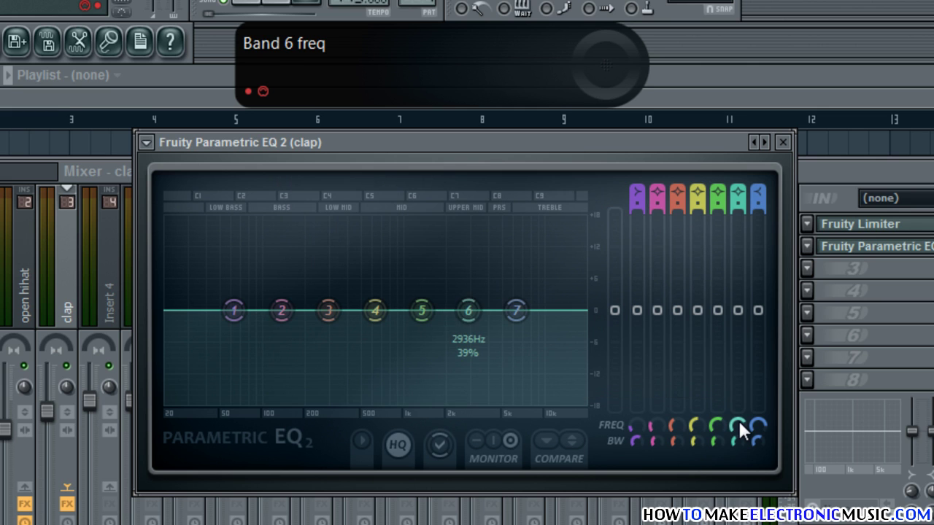
left_click_drag(738, 420, 734, 255)
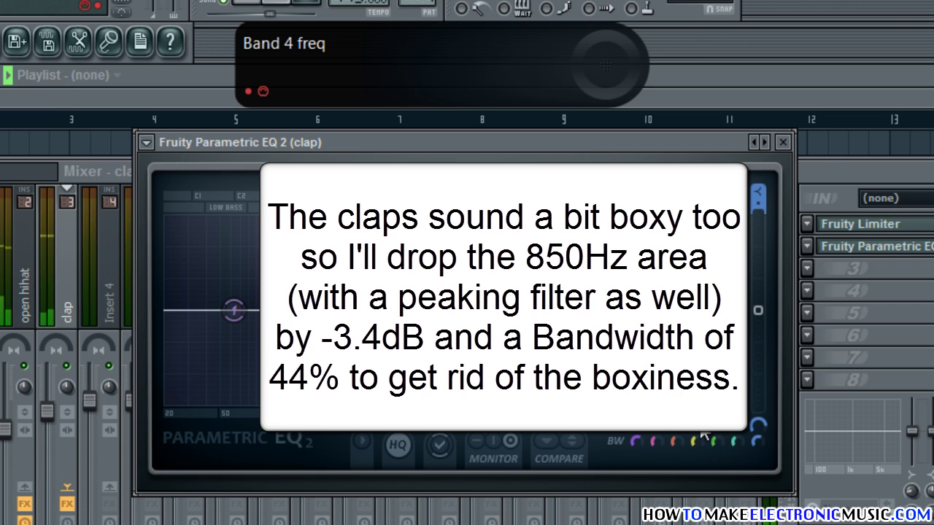
Cut EQ band 4 on the clap at 850 Hz by -3.4 dB with a 44% bandwidth.
left_click_drag(702, 433, 700, 397)
left_click_drag(703, 317, 709, 355)
left_click_drag(698, 441, 700, 427)
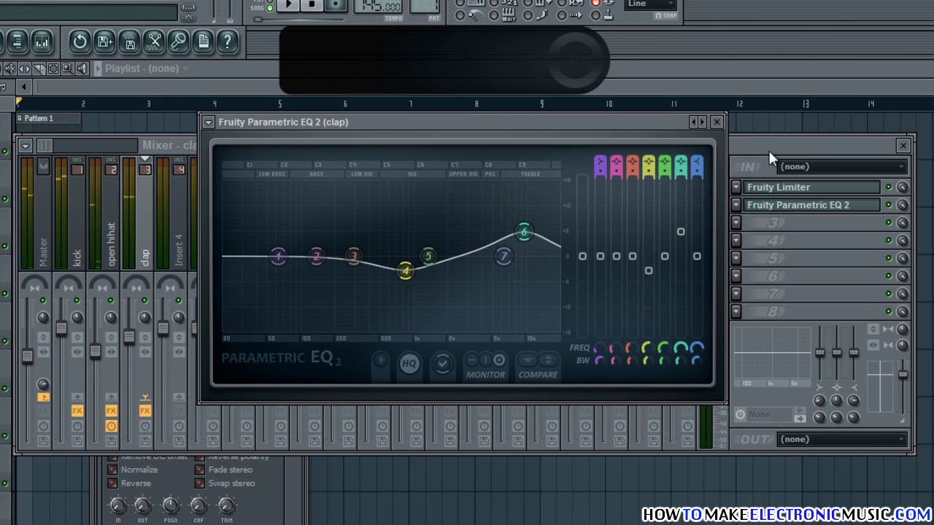
Bring the mixer forward and listen to the equalized clap, including in the full beat with solo off.
left_click(768, 145)
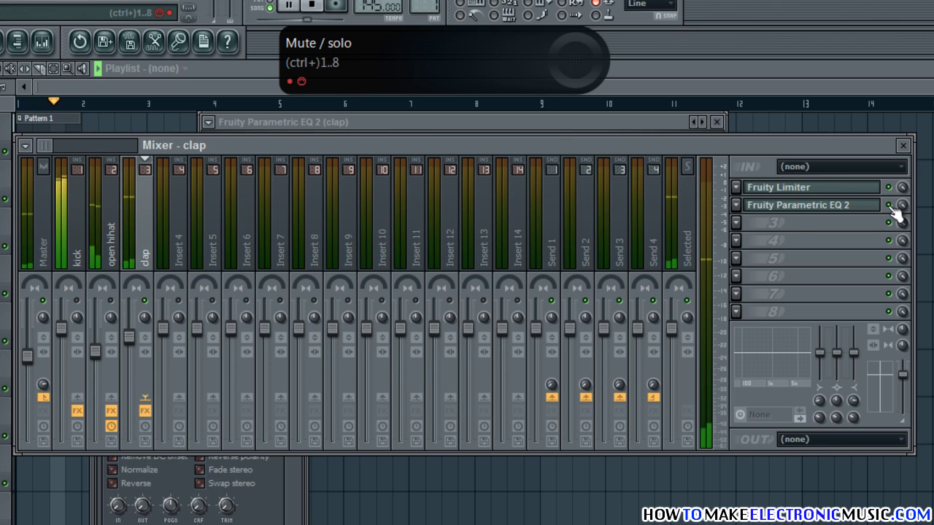
key("space")
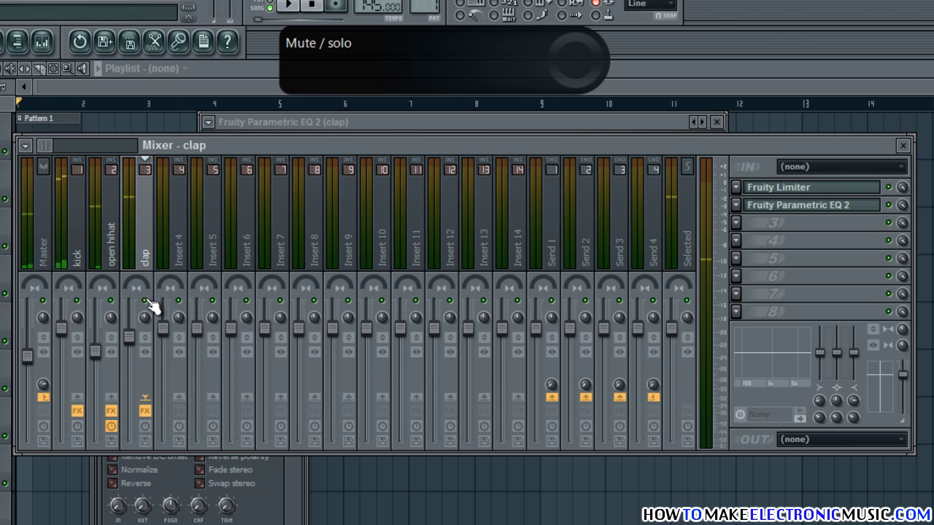
key("space")
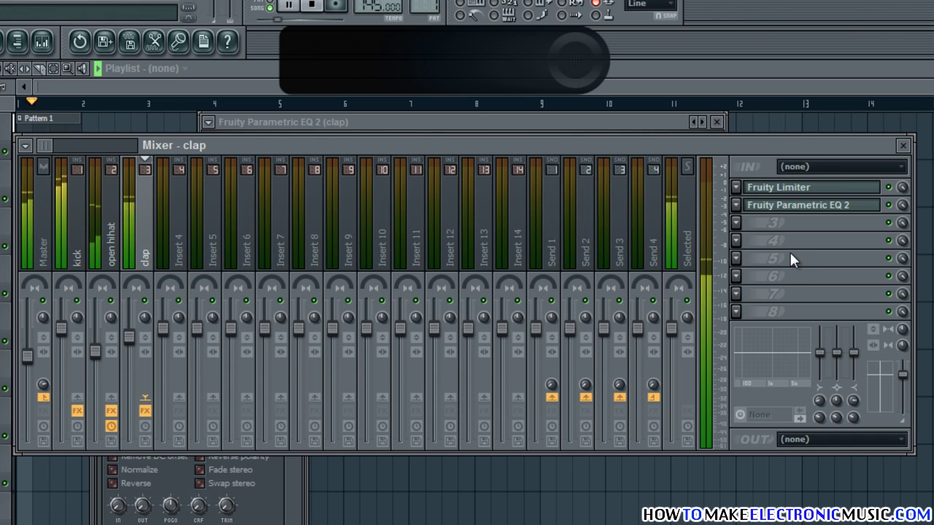
key("space")
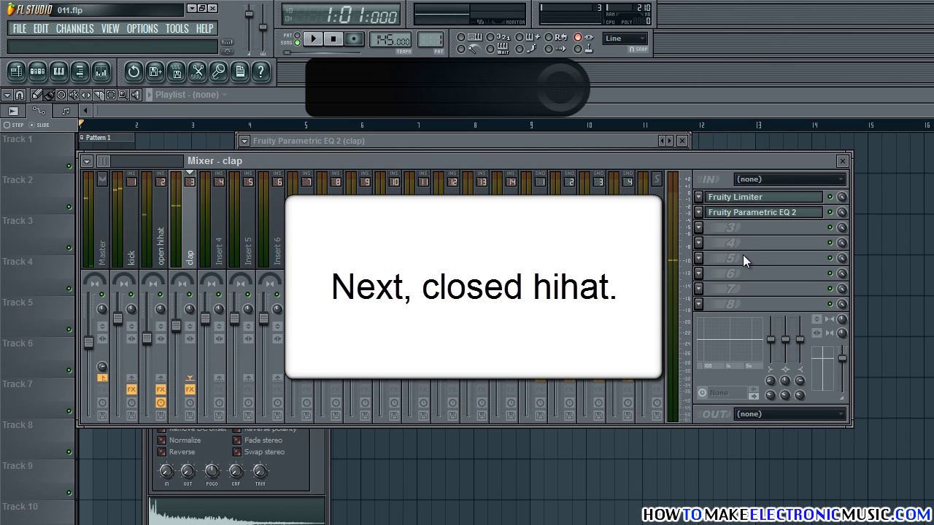
Close the mixer, EQ and channel settings and add the Hat03_PL sample as a new channel below the clap.
left_click(842, 161)
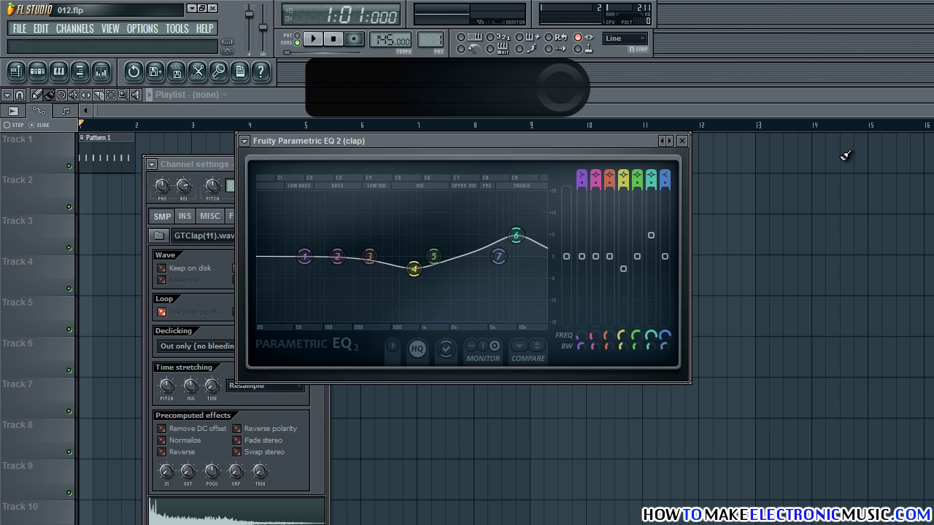
left_click(683, 141)
left_click(323, 164)
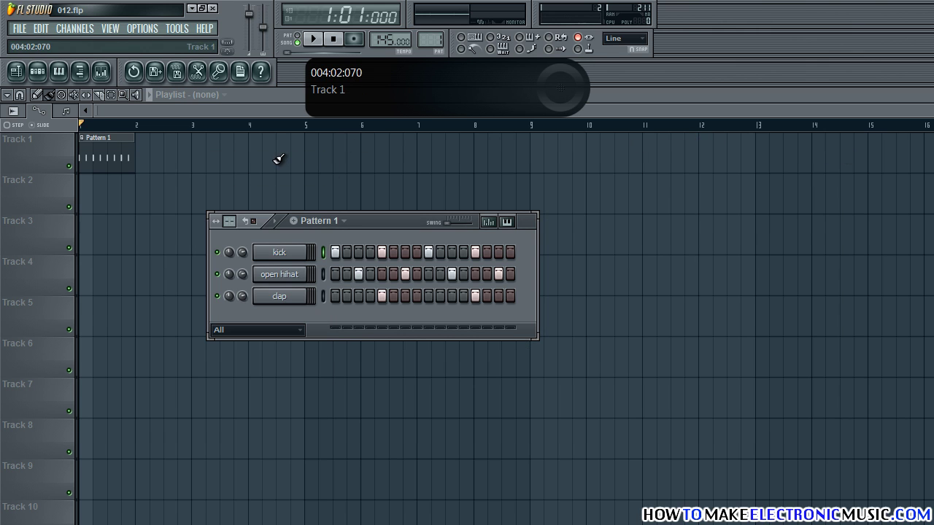
key("alt+F8")
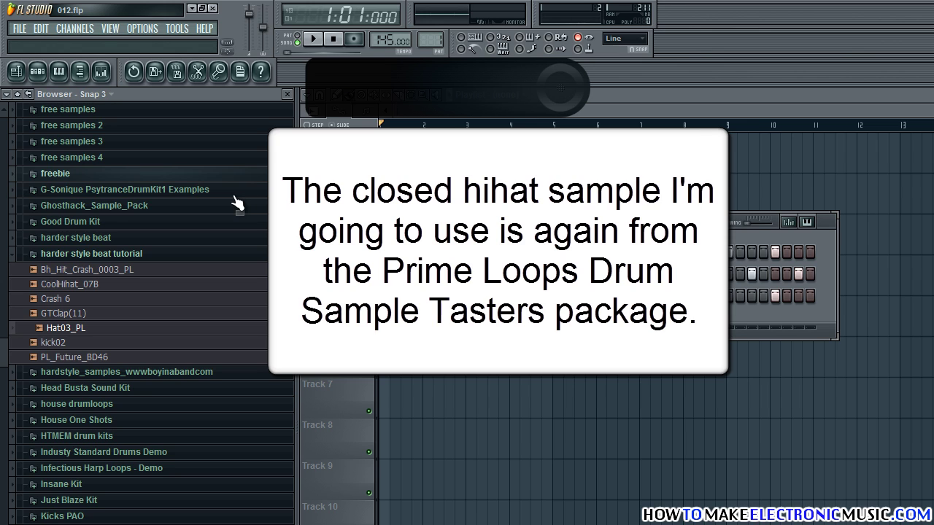
left_click_drag(98, 327, 581, 314)
left_click(286, 94)
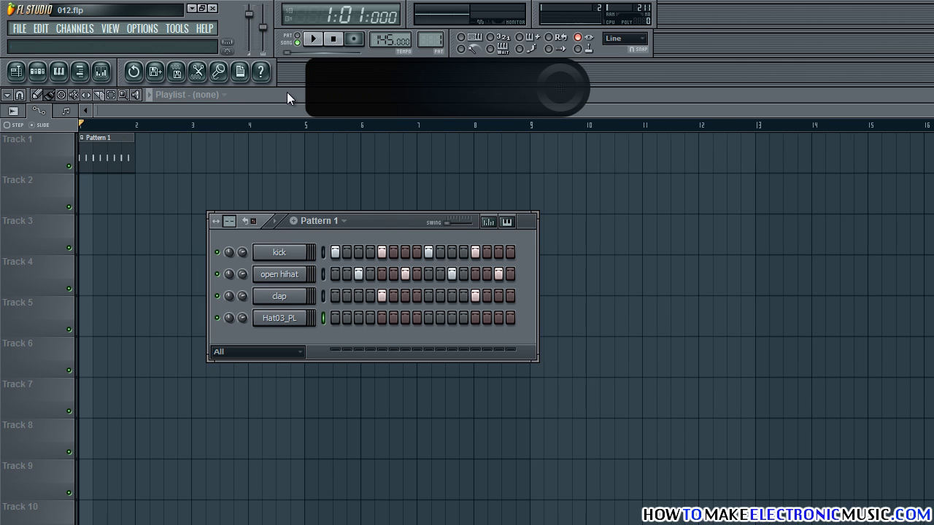
Rename the Hat03_PL channel to "closed hihat".
right_click(302, 321)
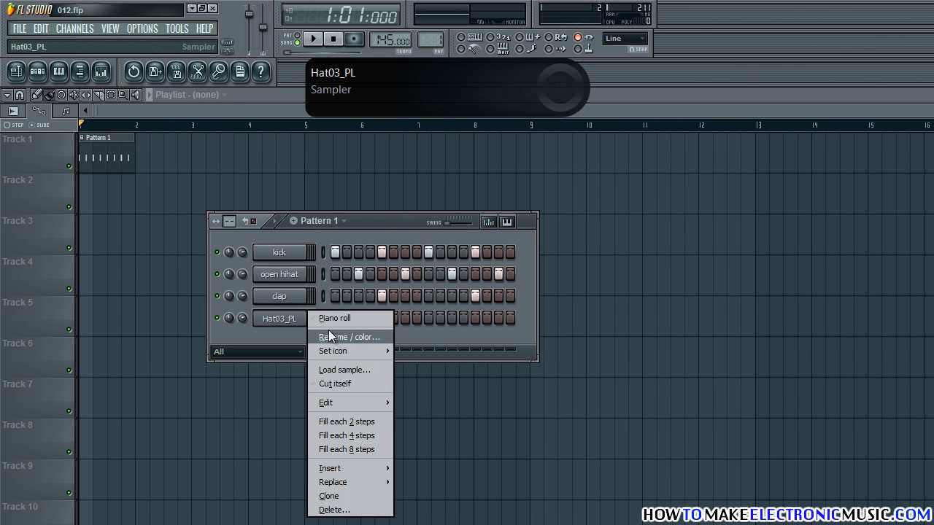
left_click(329, 332)
left_click_drag(666, 386, 570, 273)
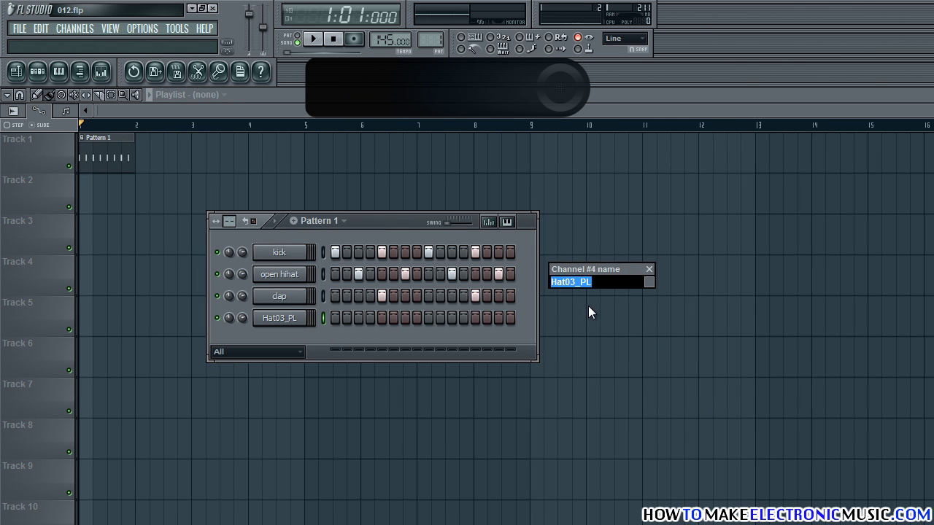
type("closed hihat")
key("Return")
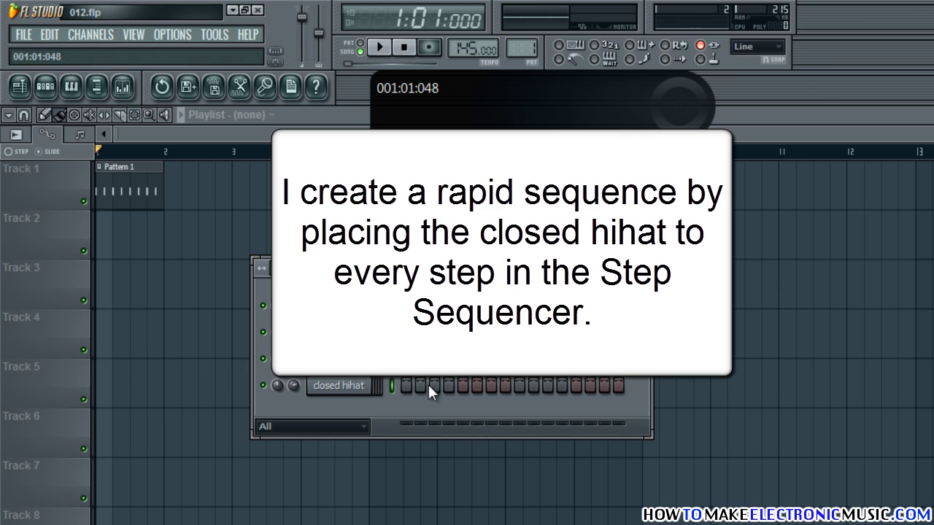
Fill every closed hihat step in Pattern 1 and lower the velocities of steps 1, 3, 4 and 5 to about 46%.
left_click_drag(418, 384, 602, 385)
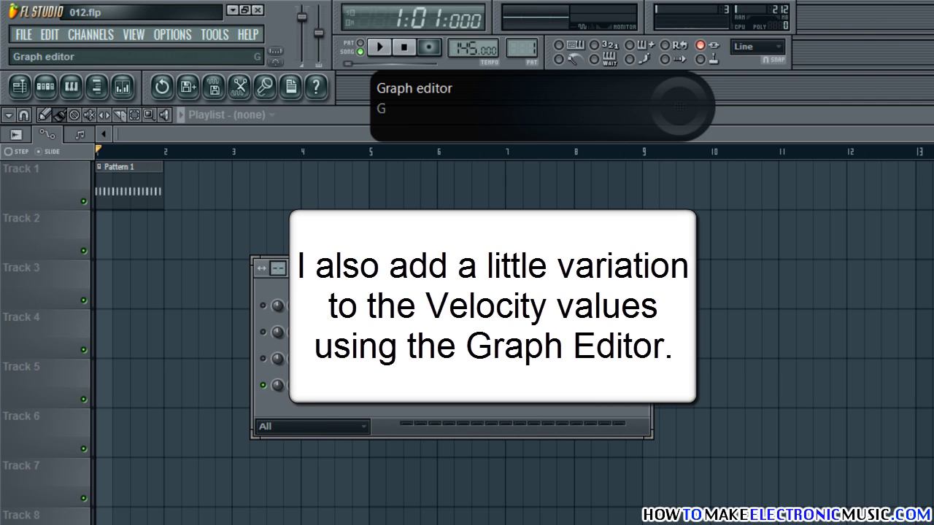
left_click(592, 270)
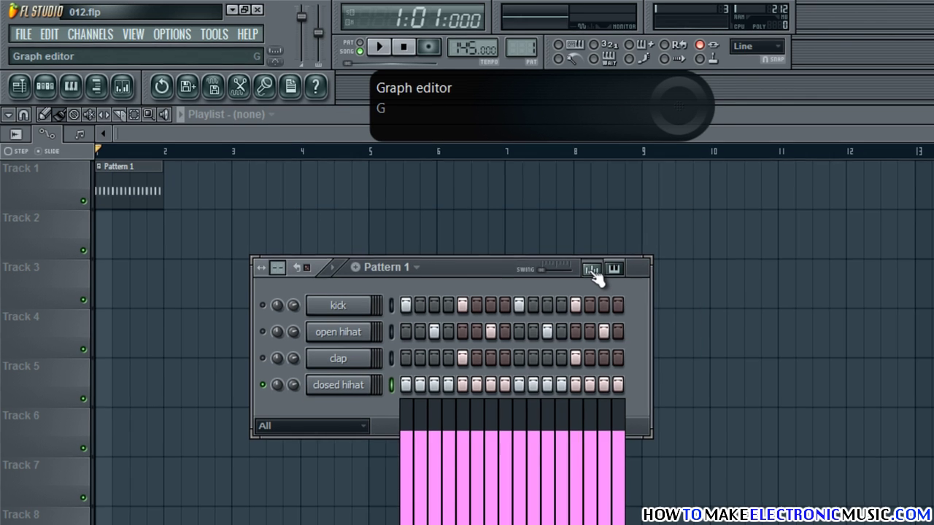
left_click_drag(358, 440, 367, 430)
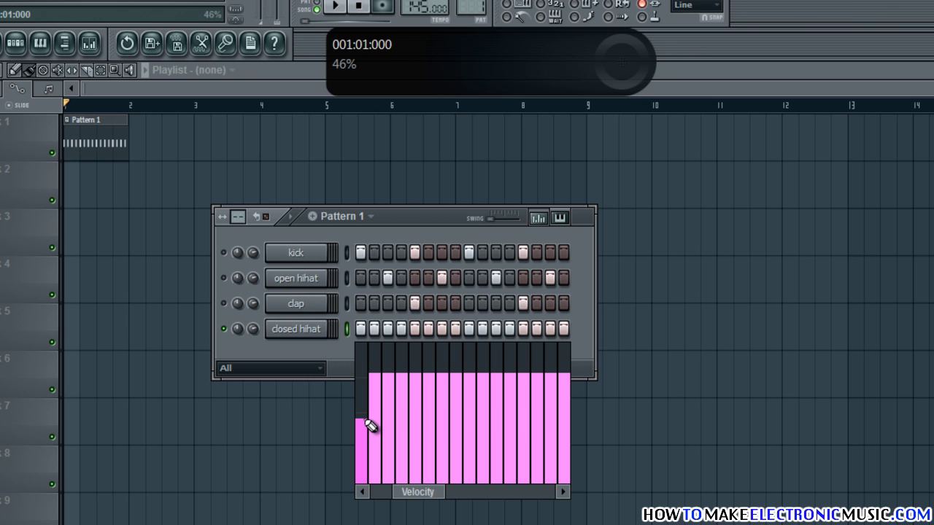
left_click(391, 426)
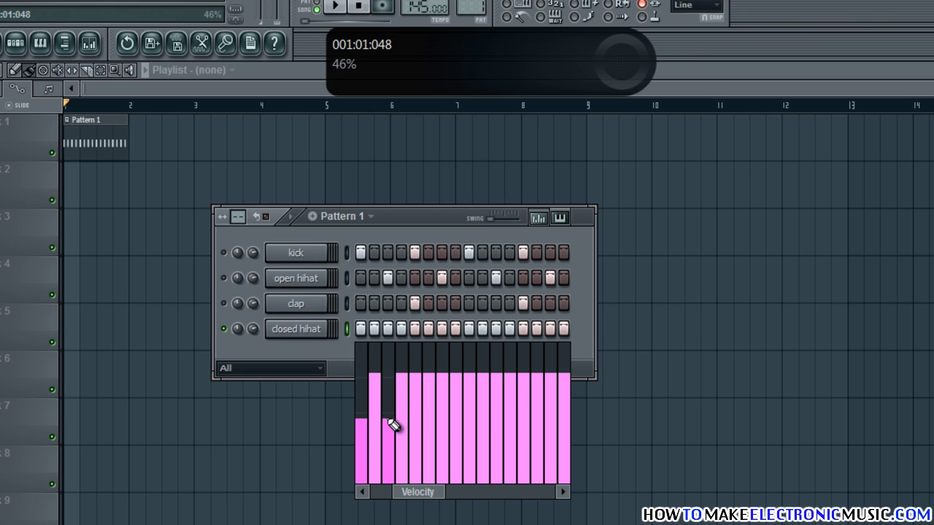
left_click_drag(392, 425, 404, 425)
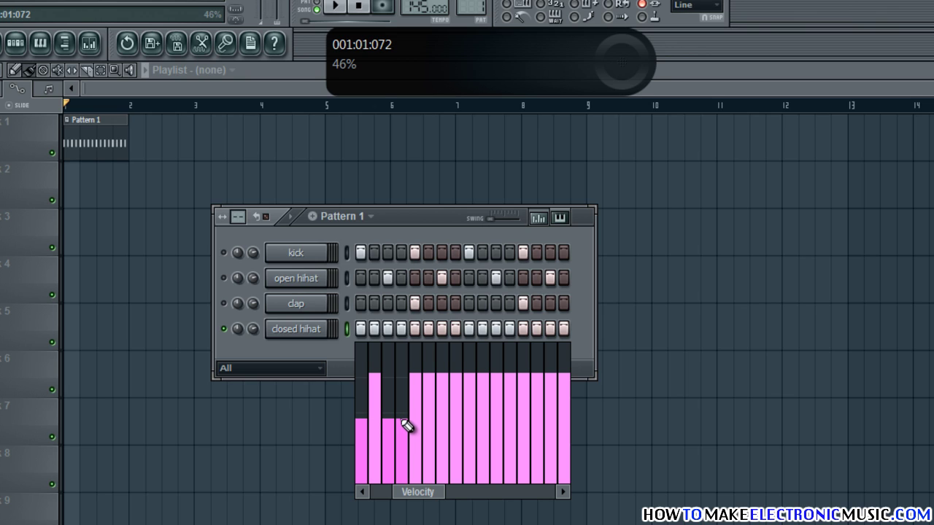
left_click(417, 422)
key("space")
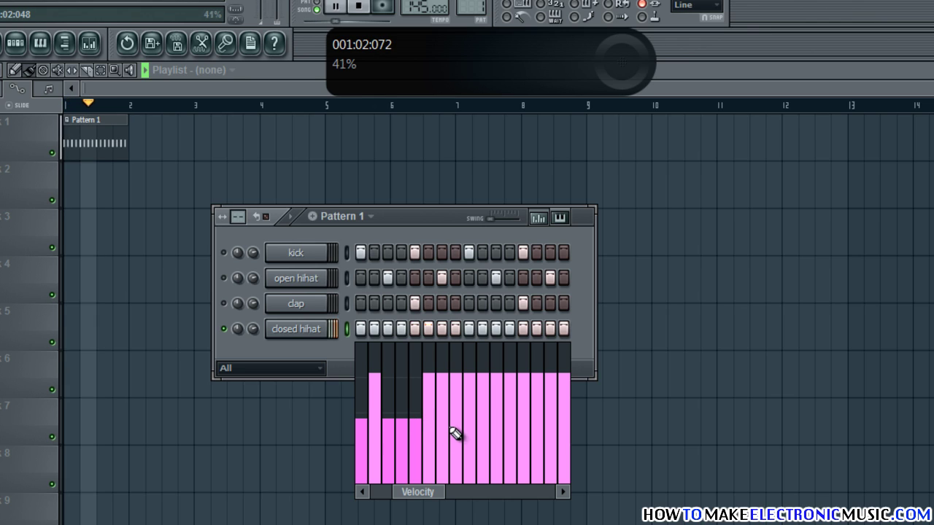
key("space")
Lower the closed hihat velocities on steps 7–9, 11–13, 15 and 16 to about 46%, then hide the graph editor and unsolo the channel.
left_click(444, 421)
left_click(456, 420)
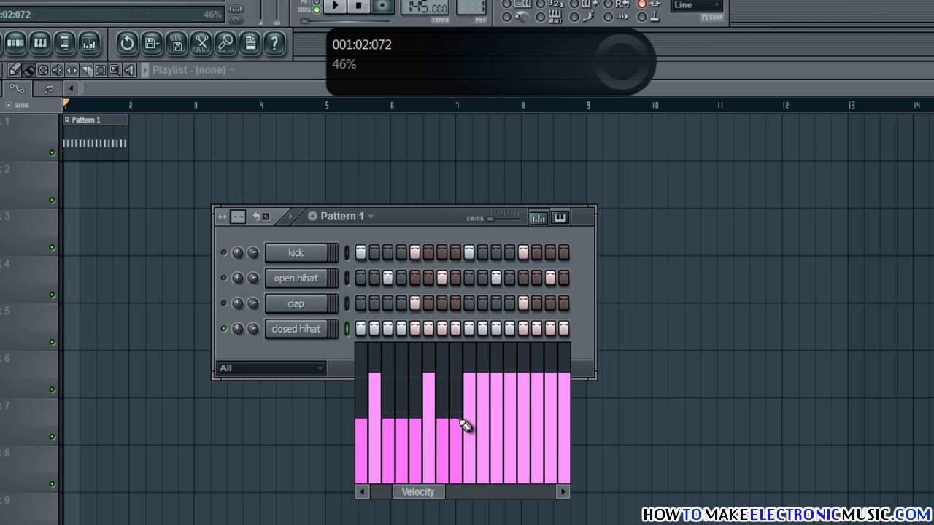
left_click(470, 421)
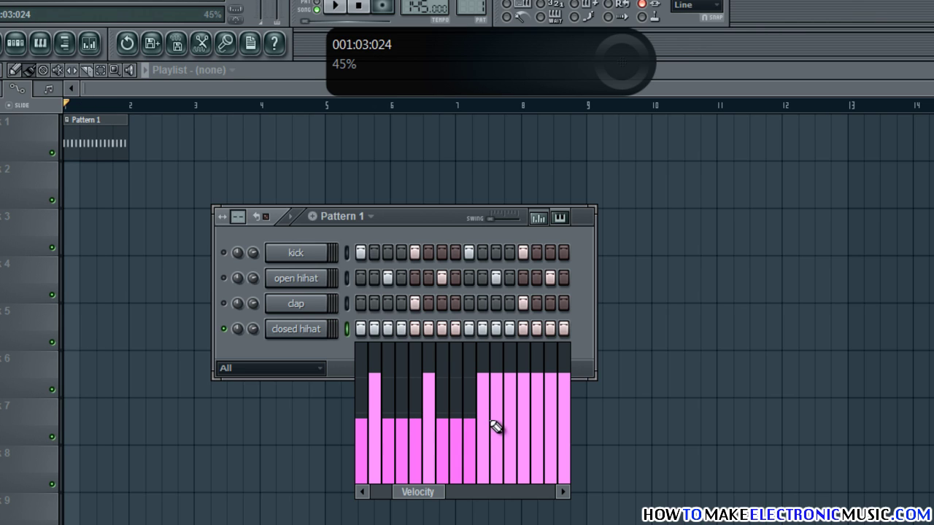
left_click(498, 427)
left_click(513, 426)
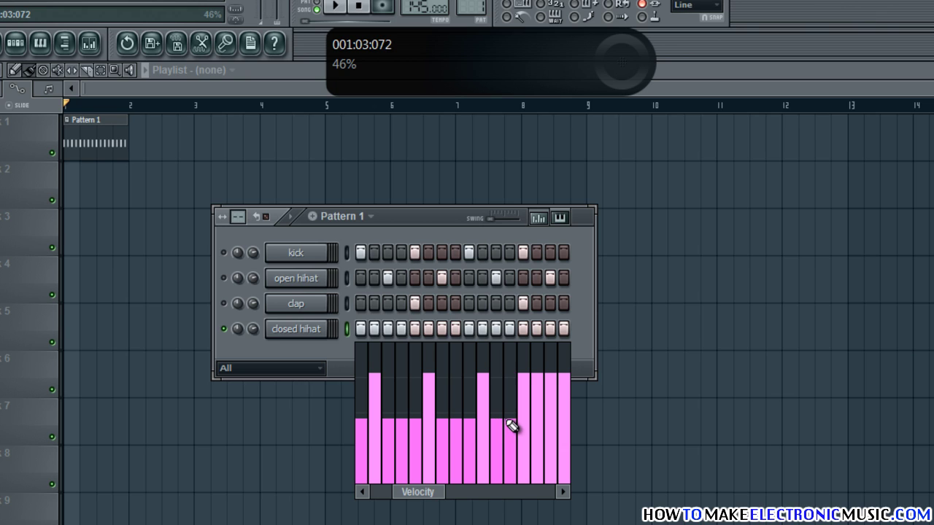
left_click(526, 426)
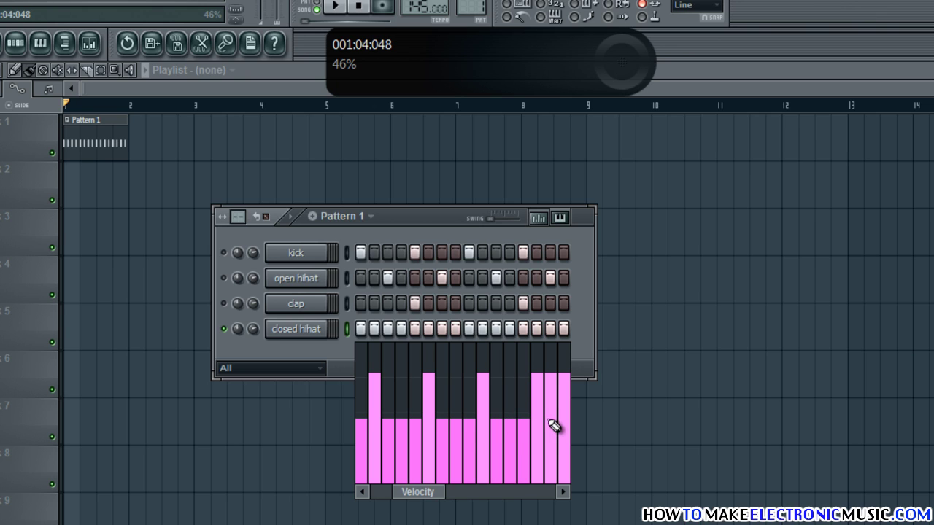
left_click(551, 426)
left_click(564, 425)
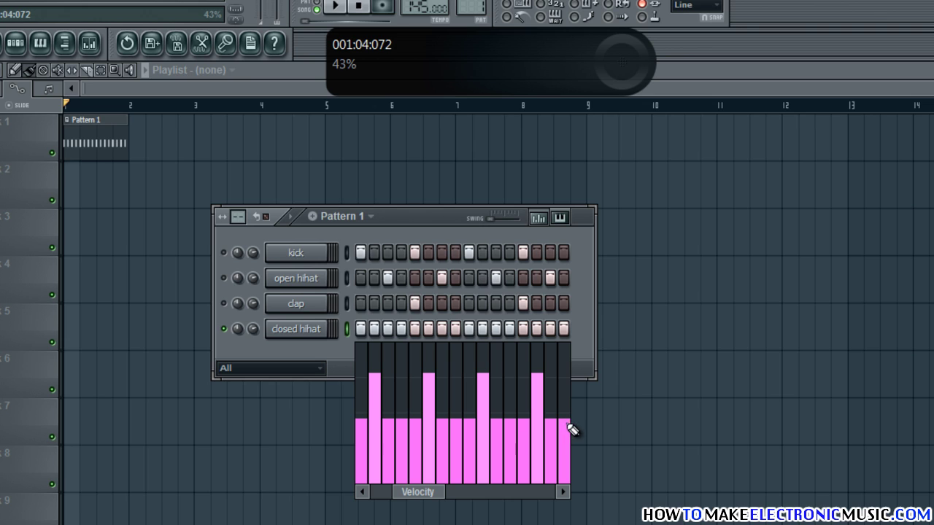
left_click(544, 218)
right_click(224, 328)
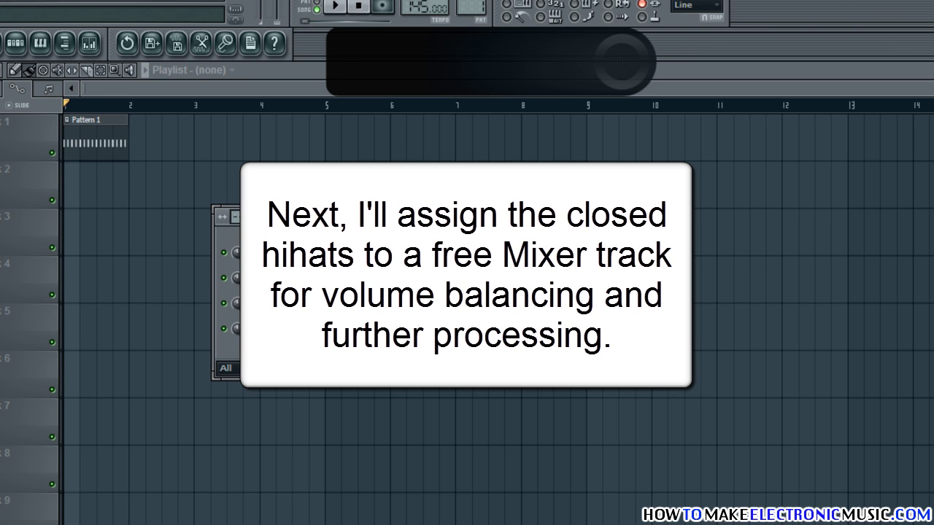
Route the closed hihat channel to free mixer track 4 and lower that track to -7.0 dB, checking the level in playback.
left_click(306, 329)
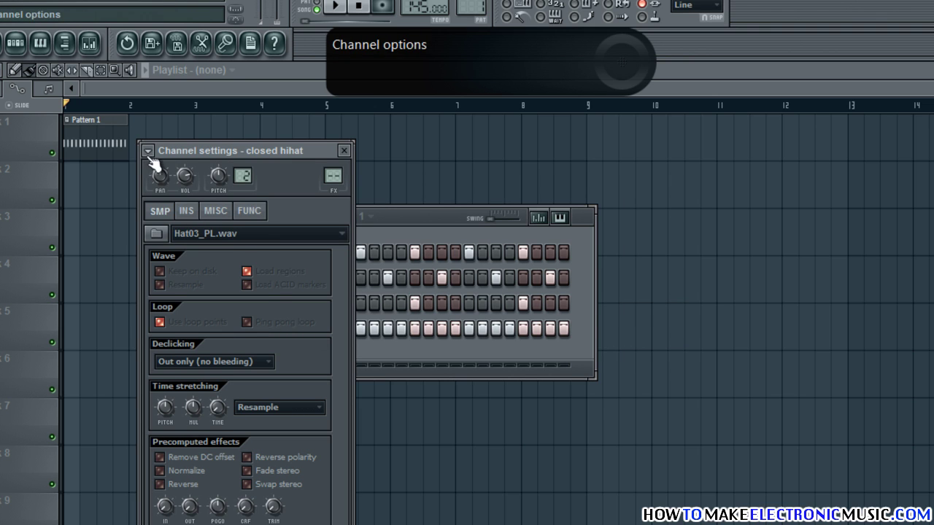
left_click(148, 150)
left_click(188, 191)
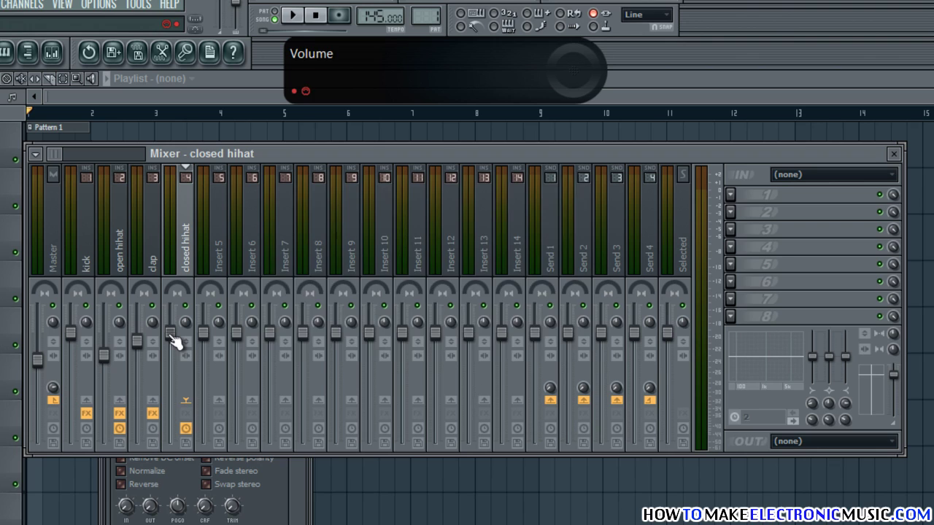
left_click_drag(171, 336, 171, 340)
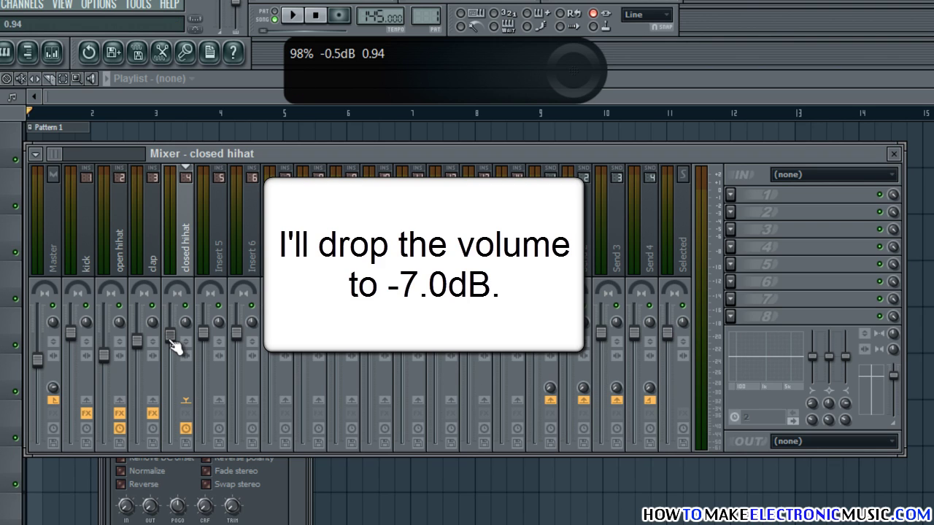
left_click_drag(174, 344, 198, 406)
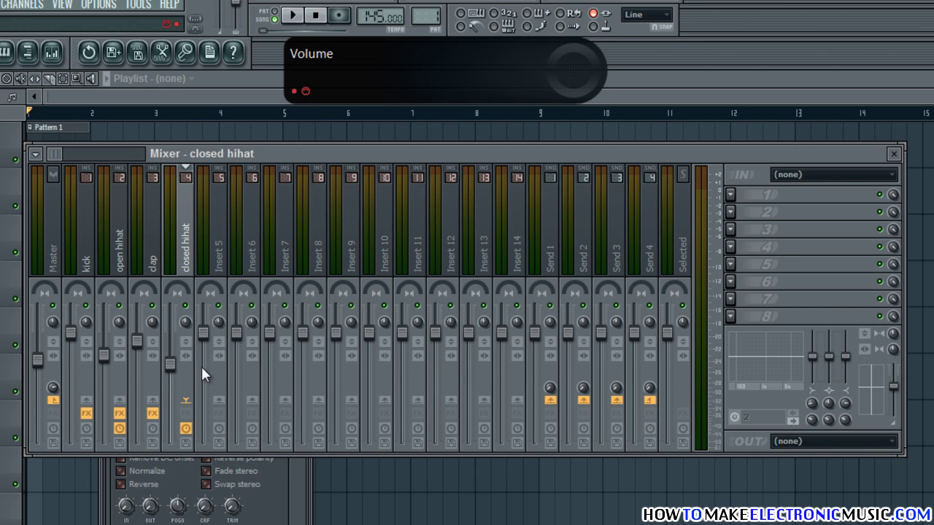
key("space")
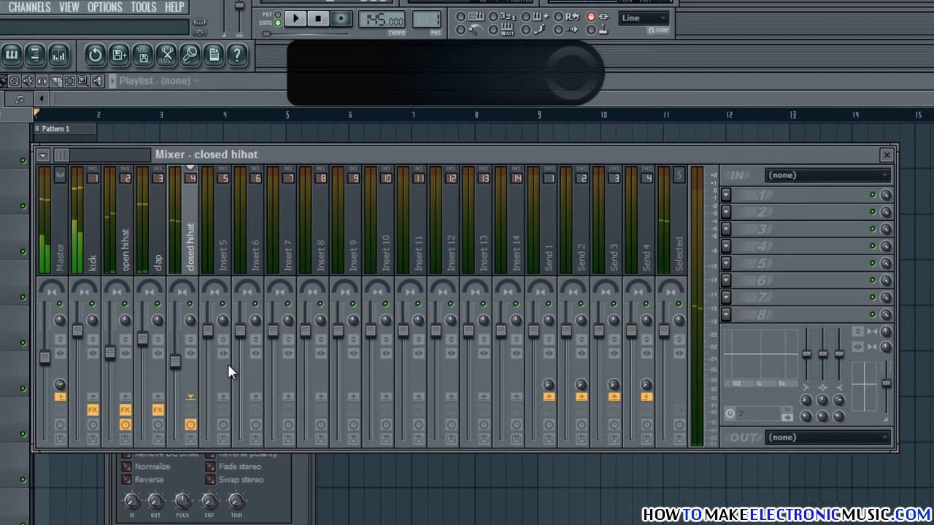
key("space")
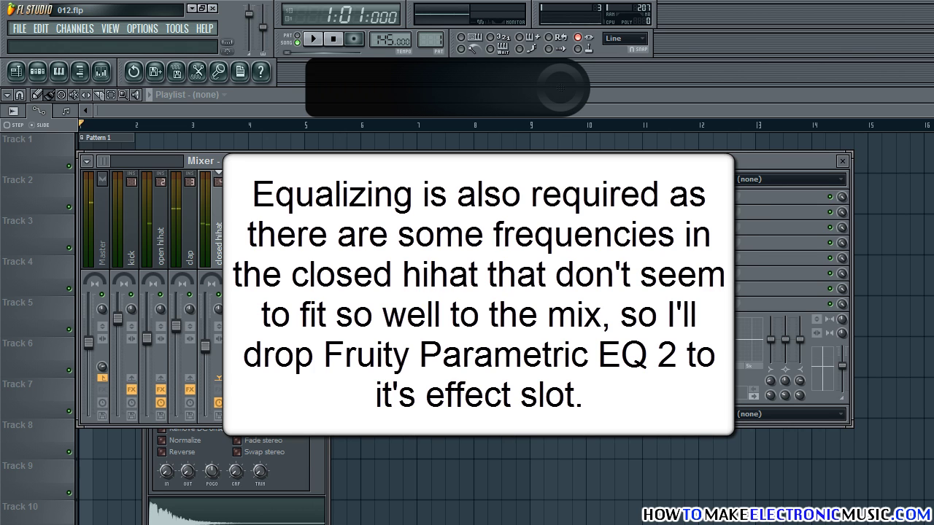
Add Fruity Parametric EQ 2 to the closed hihat's first effect slot and play the track soloed.
left_click(698, 196)
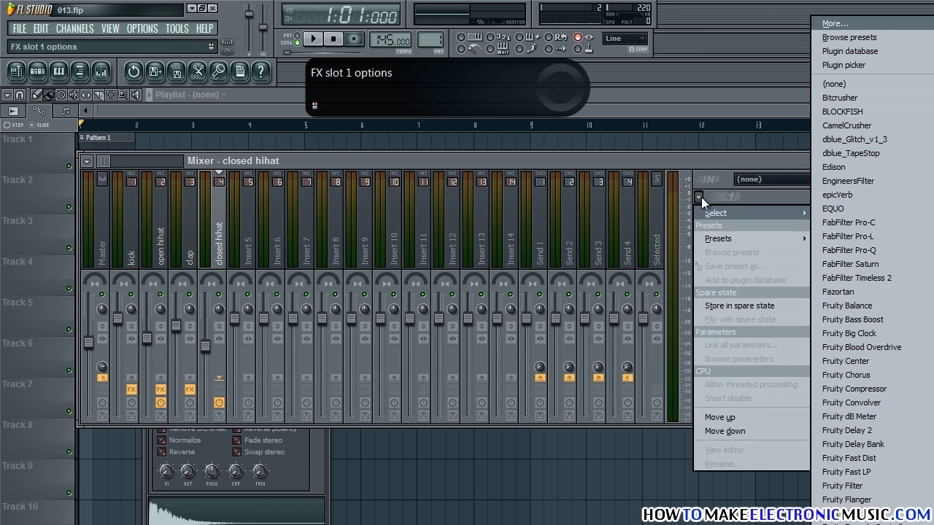
left_click(868, 501)
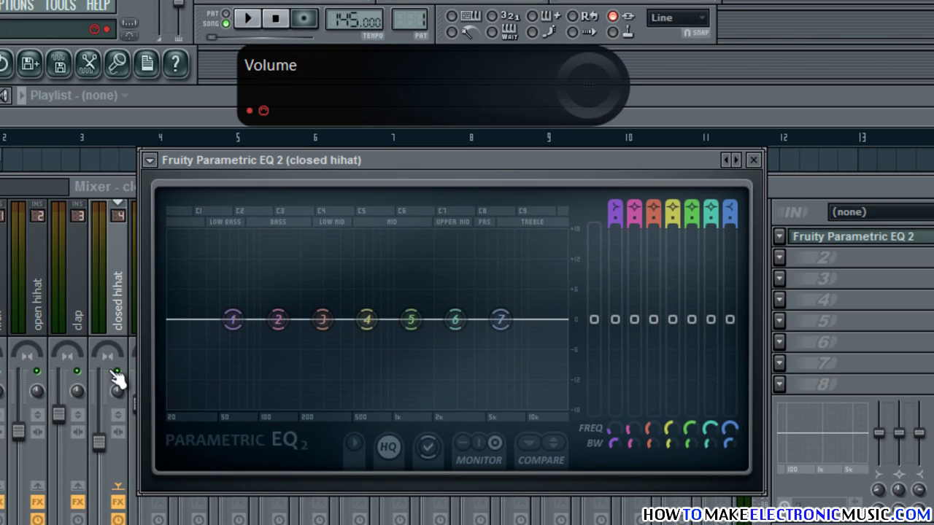
right_click(218, 294)
left_click(336, 159)
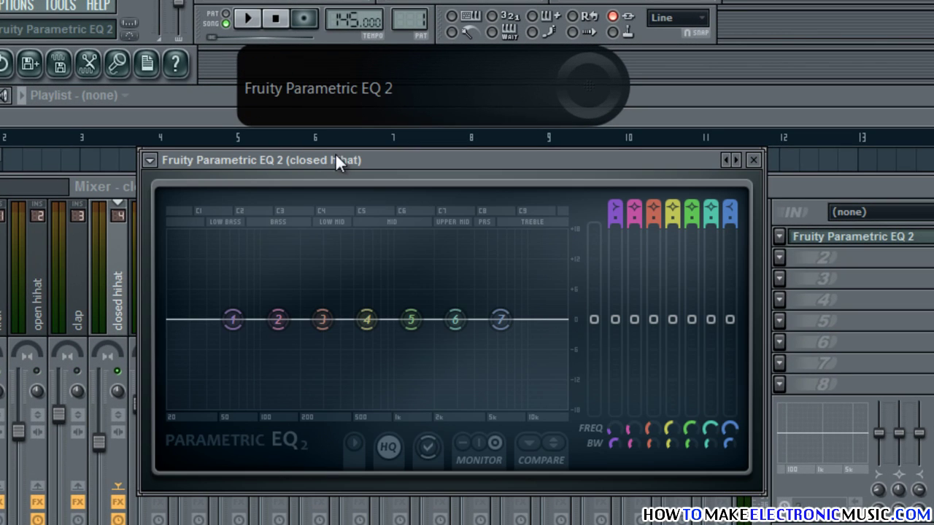
key("space")
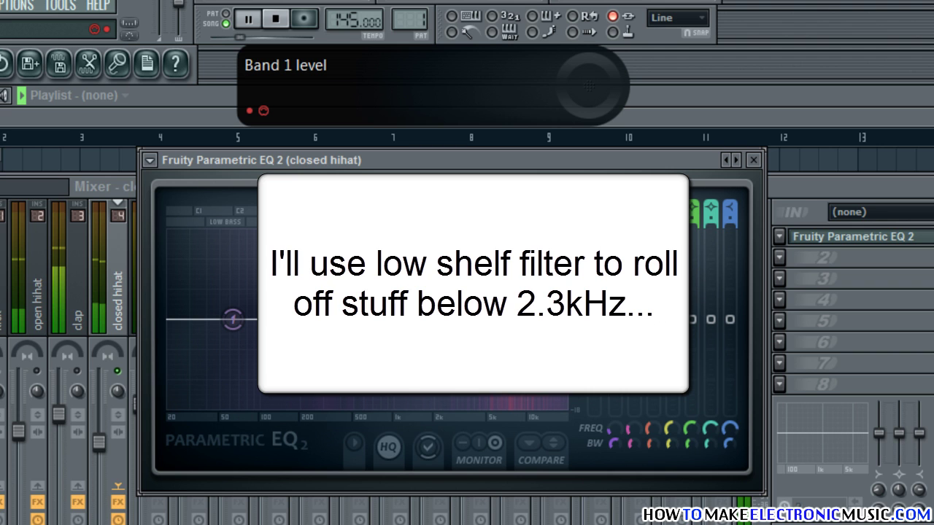
Roll off the closed hihat below 2.3 kHz with a fully lowered band 1 low shelf, and cut band 7 at 7537 Hz by -2.9 dB.
left_click_drag(625, 329, 623, 468)
left_click_drag(617, 425, 604, 158)
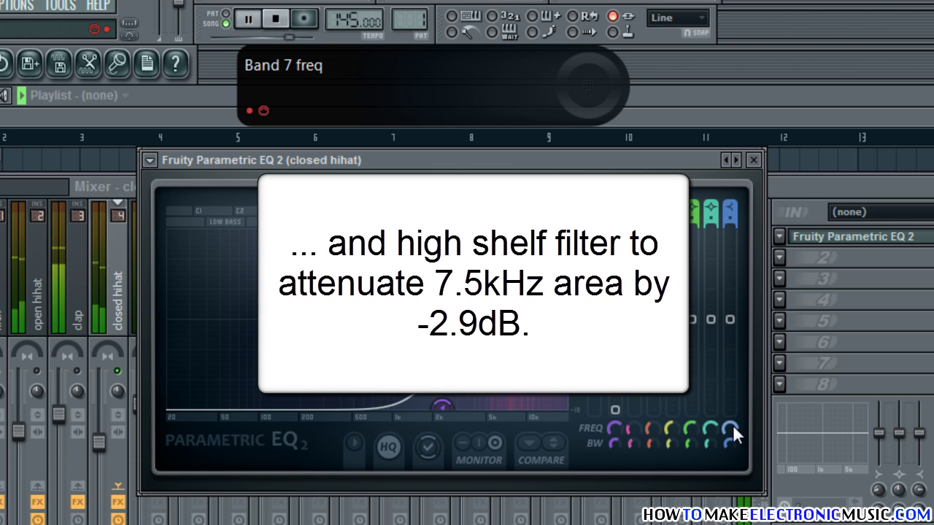
mouse_move(733, 424)
left_mouse_down()
mouse_move(733, 400)
mouse_move(737, 412)
left_mouse_up()
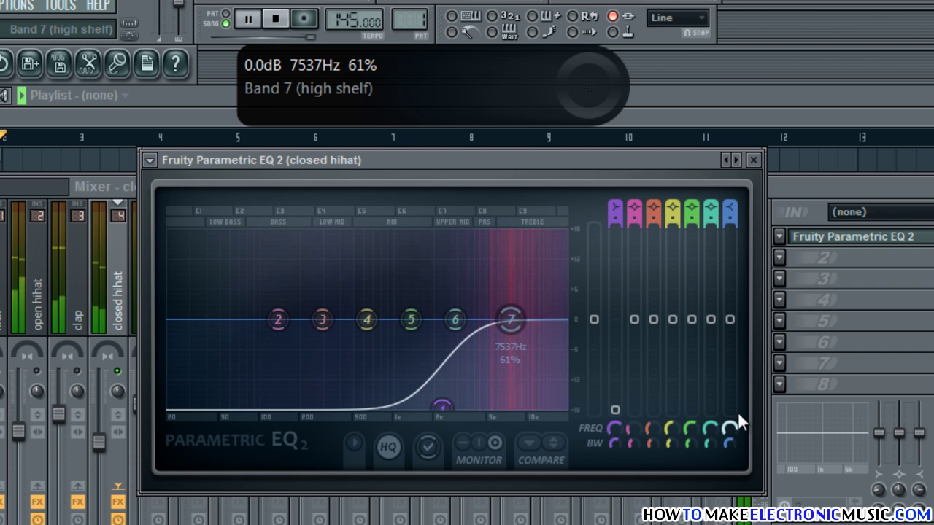
left_click_drag(738, 322, 745, 364)
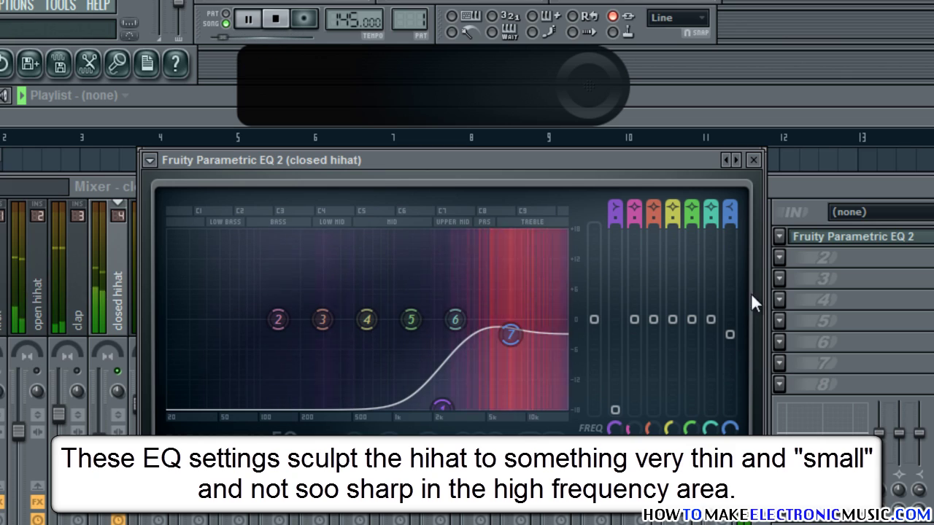
left_click(893, 202)
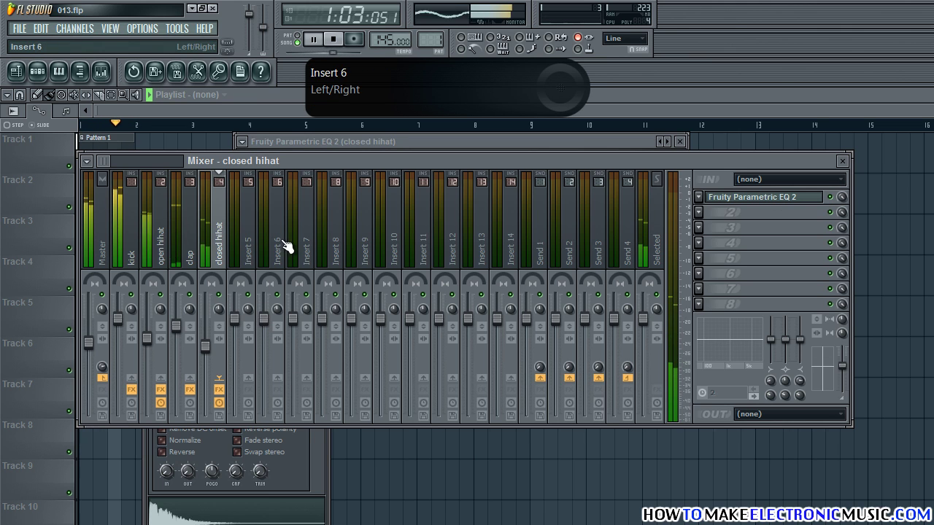
key("space")
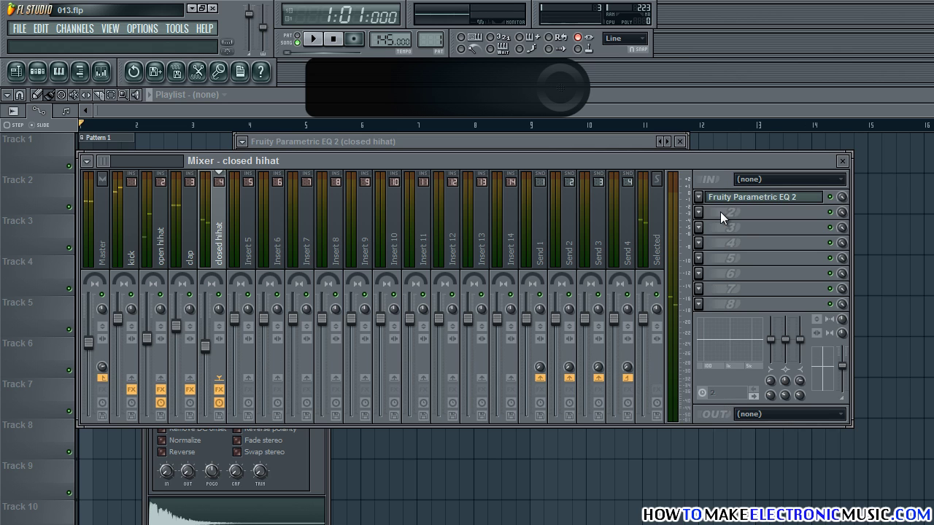
Add Fruity Blood Overdrive to the closed hihat's second effect slot and play the track soloed.
left_click(720, 213)
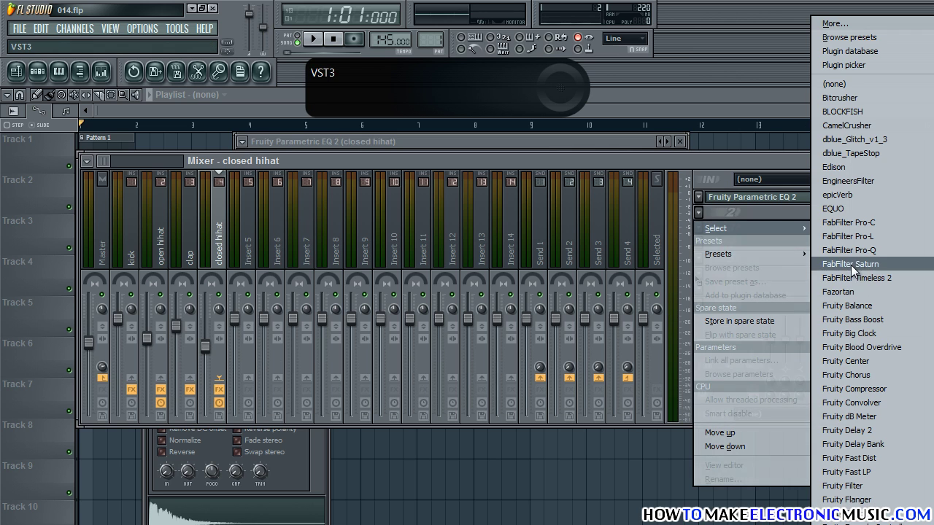
left_click(862, 348)
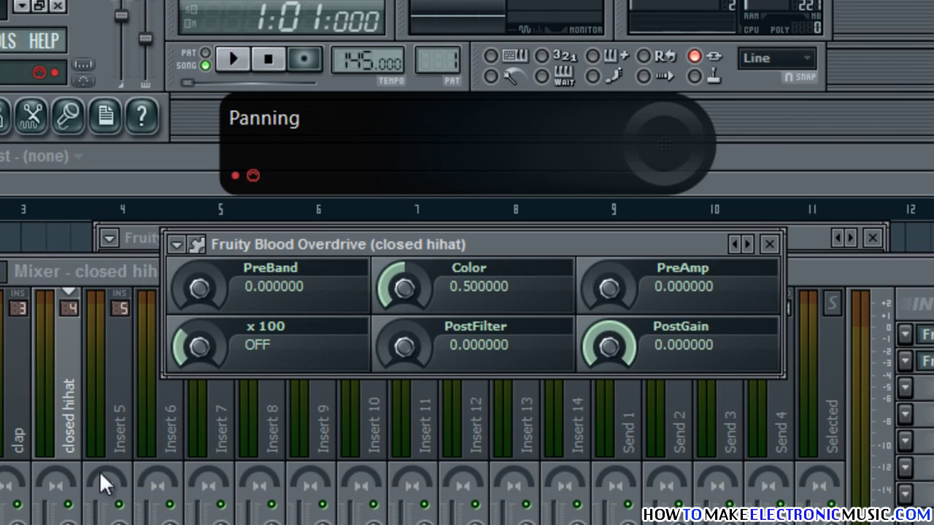
right_click(67, 505)
left_click(426, 244)
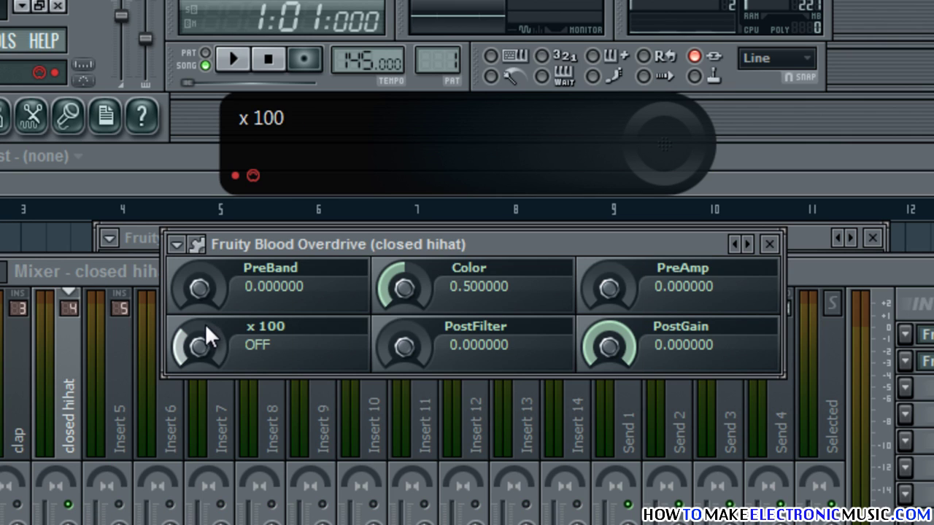
key("space")
Set the overdrive's x 100 to ON, PreAmp to 0.199218 and PostGain to -0.65625.
left_click_drag(214, 339, 214, 231)
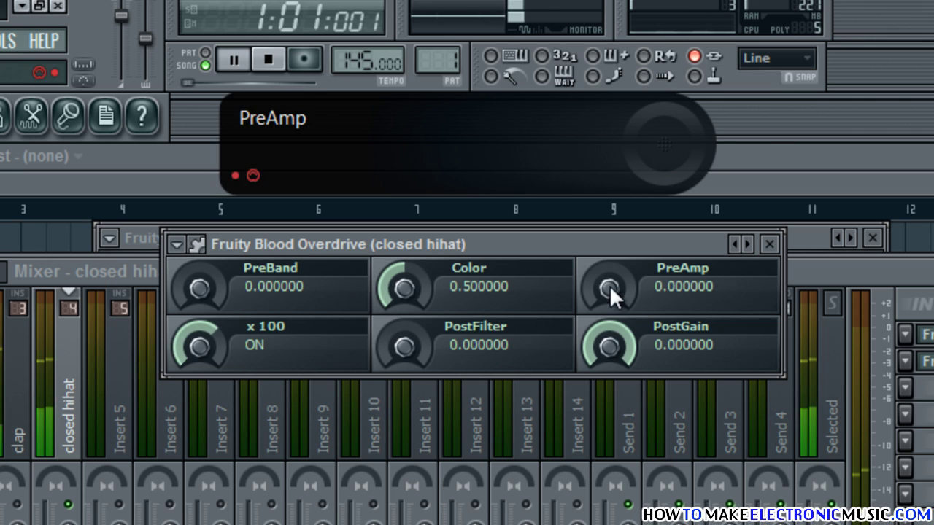
left_click_drag(609, 285, 598, 240)
left_click_drag(612, 336, 644, 524)
left_click_drag(613, 293, 613, 273)
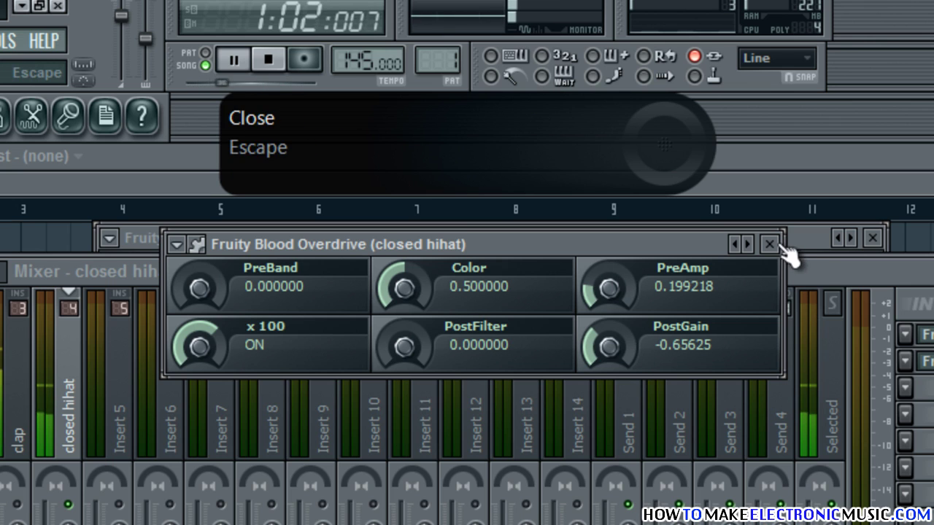
Bring the mixer forward and listen to the overdriven closed hihat in the full beat with solo off.
left_click(806, 267)
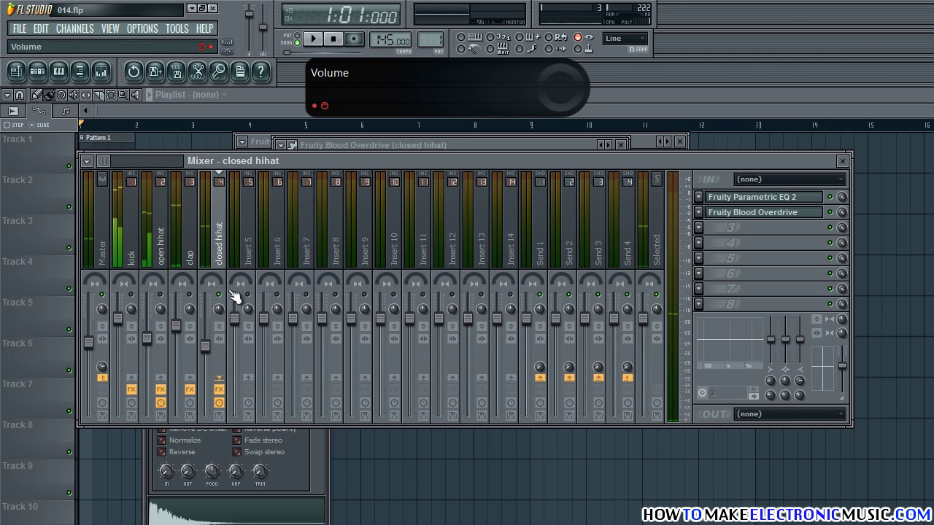
key("space")
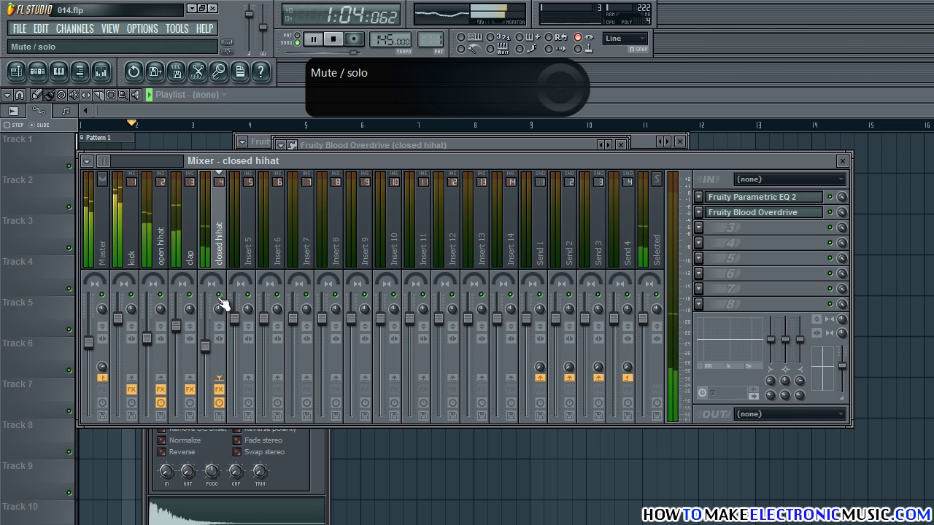
key("space")
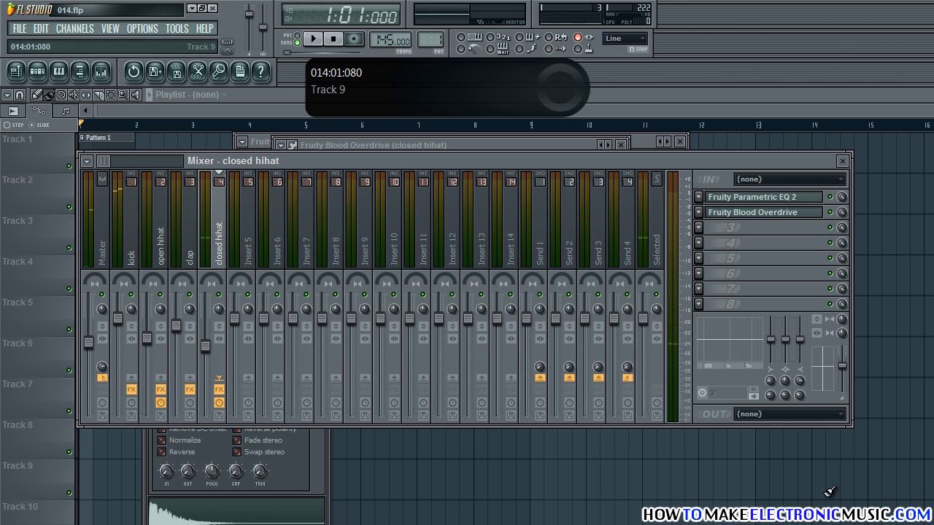
Add Fruity Stereo Shaper to the closed hihat's third effect slot and solo the closed hihat's mixer track.
left_click(699, 228)
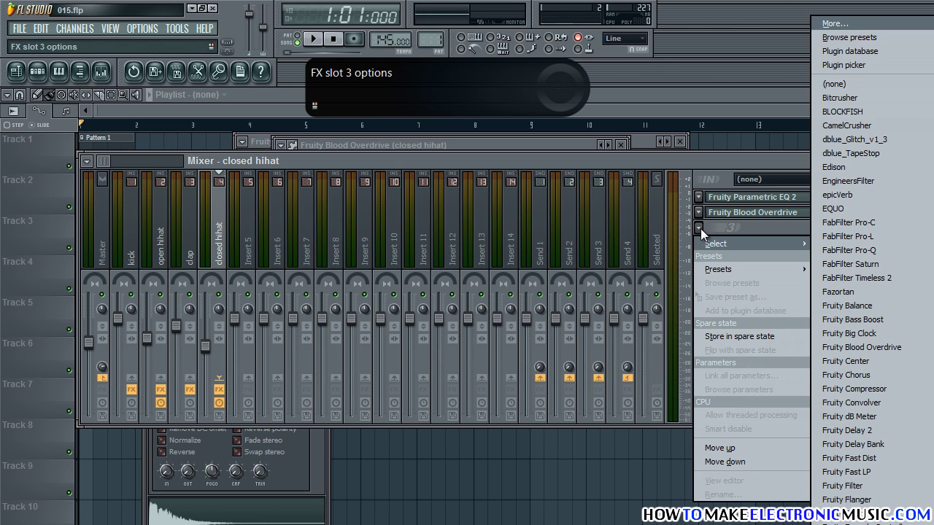
left_click(894, 346)
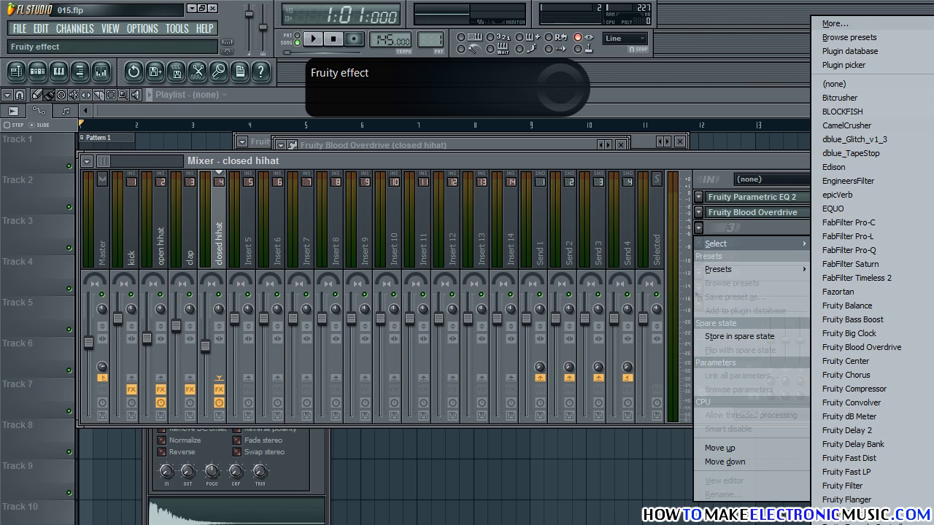
left_click_drag(187, 257, 460, 169)
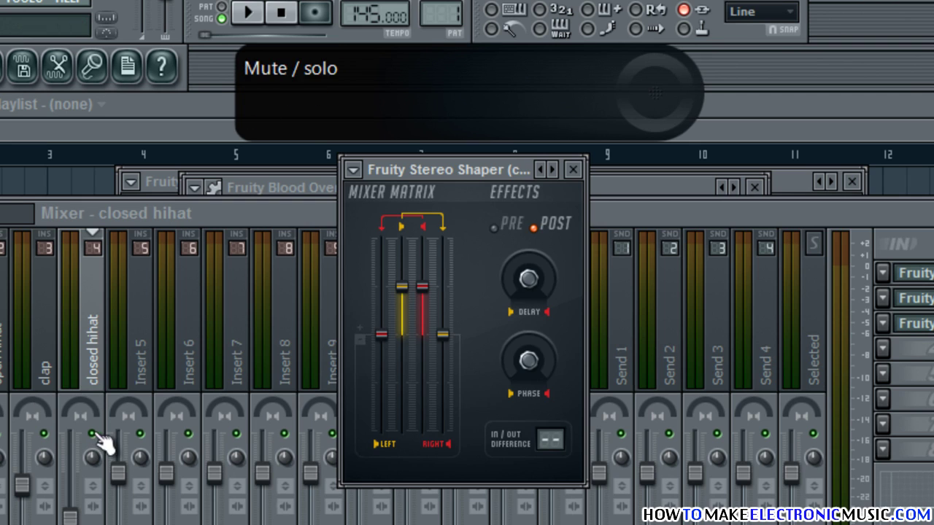
right_click(94, 434)
left_click(487, 174)
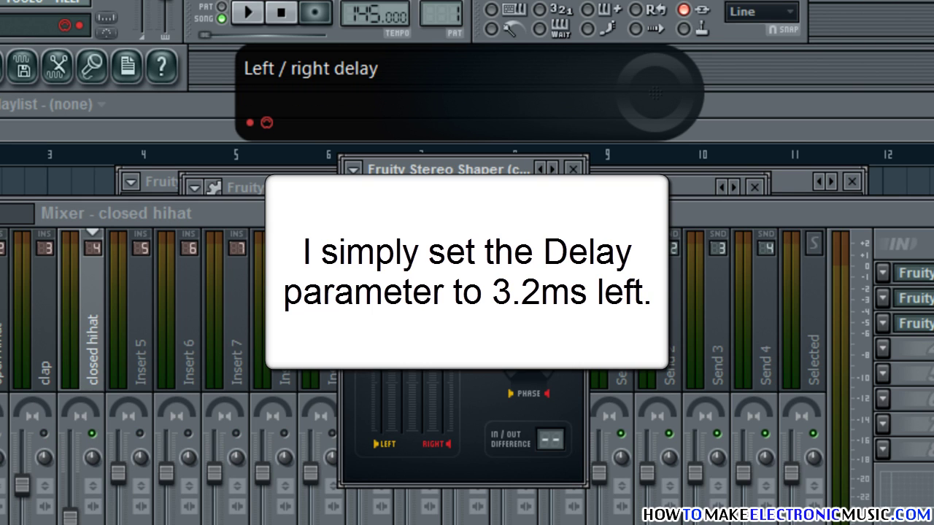
Set the Stereo Shaper's Delay to 3.2 ms left while the soloed closed hihat plays.
key("space")
left_click_drag(537, 273, 567, 363)
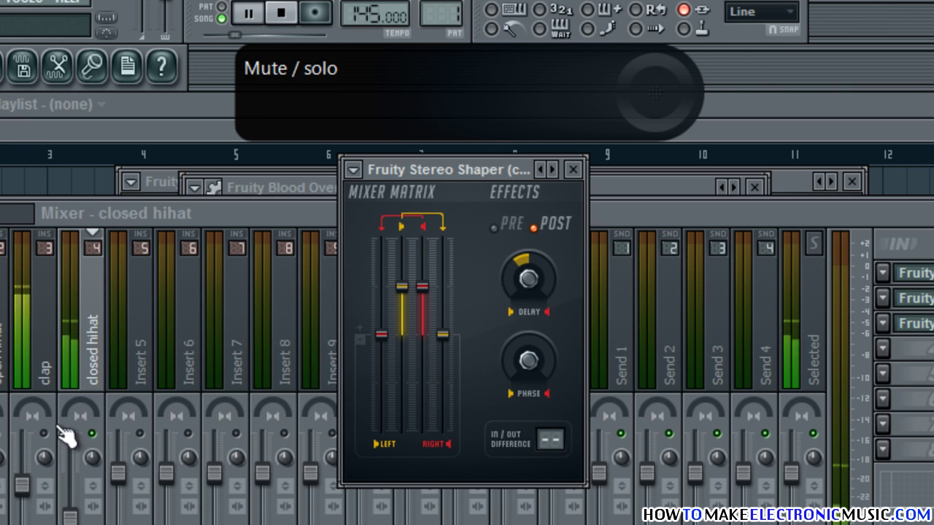
key("space")
Turn off the closed hihat's solo and listen to the widened hihat in the full beat.
right_click(92, 435)
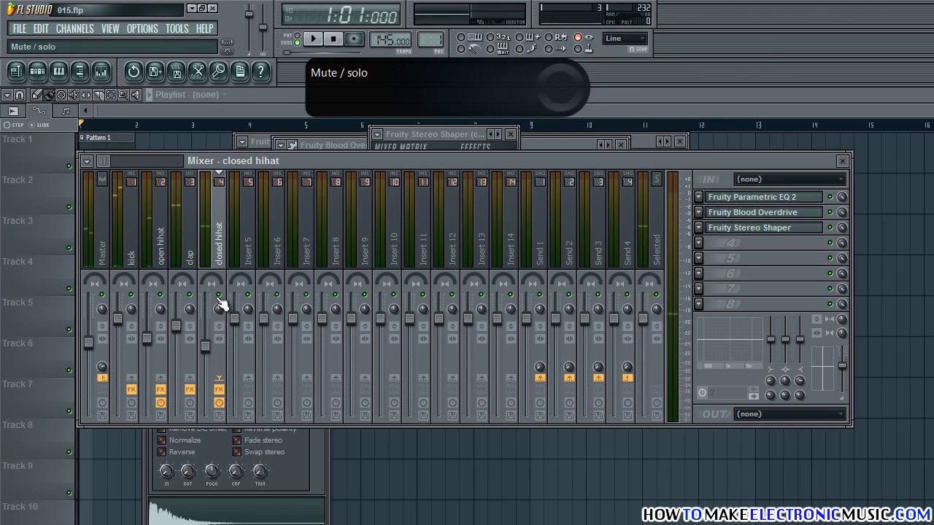
key("space")
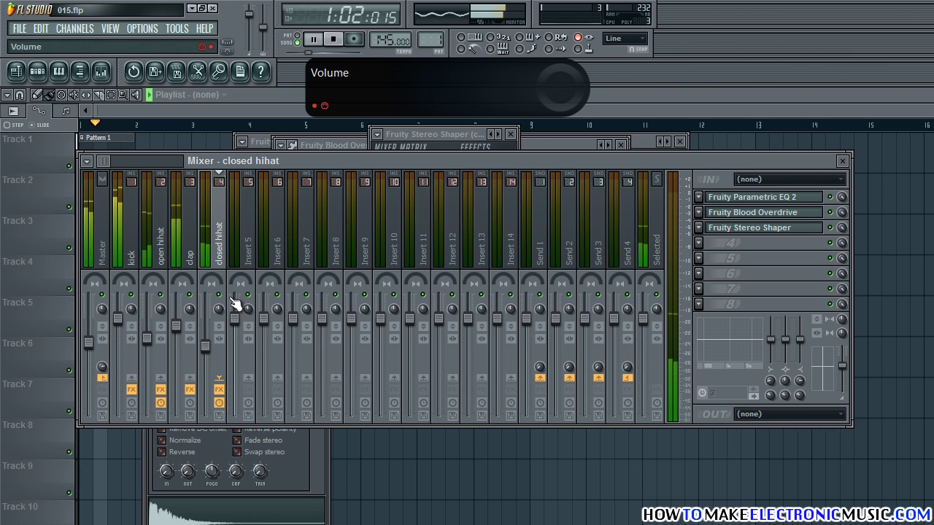
key("space")
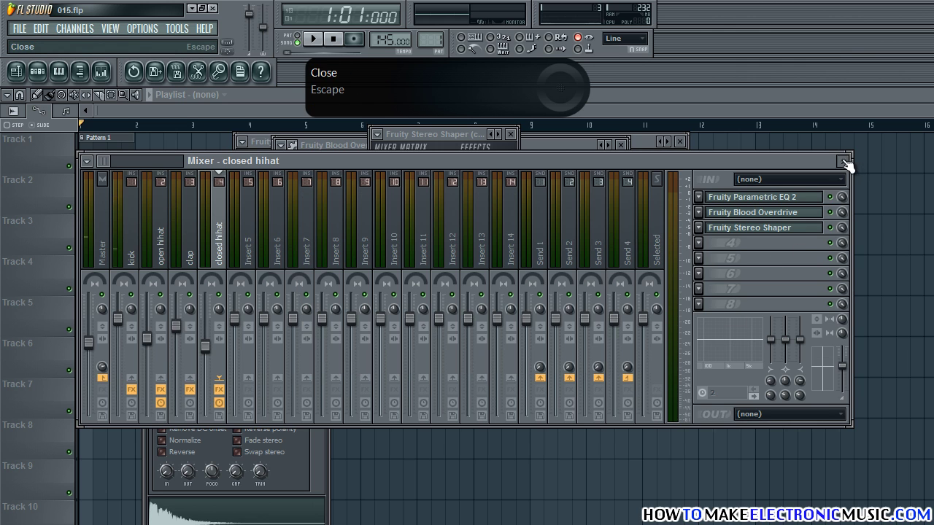
Close the mixer, the closed hihat's three effect windows and its channel settings.
left_click(845, 162)
left_click(510, 135)
left_click(622, 145)
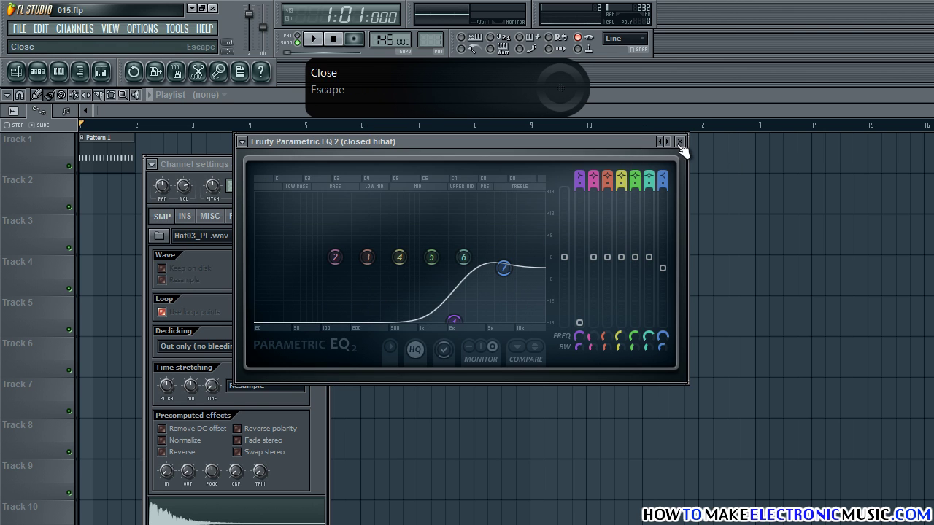
left_click(679, 141)
left_click(321, 165)
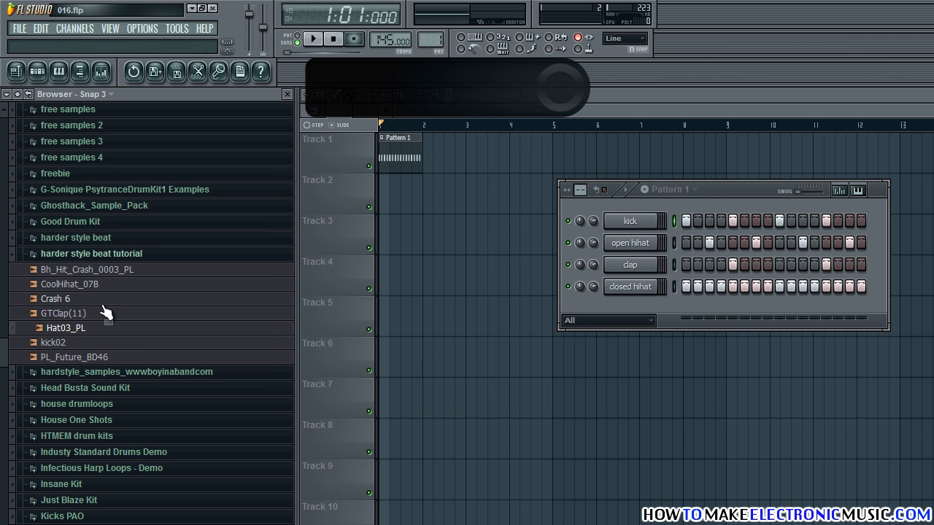
Add the Bh_Hit_Crash_0003_PL sample from the harder style beat tutorial folder as a new channel and close the browser.
left_click(143, 274)
left_click_drag(143, 275, 627, 299)
left_click(288, 94)
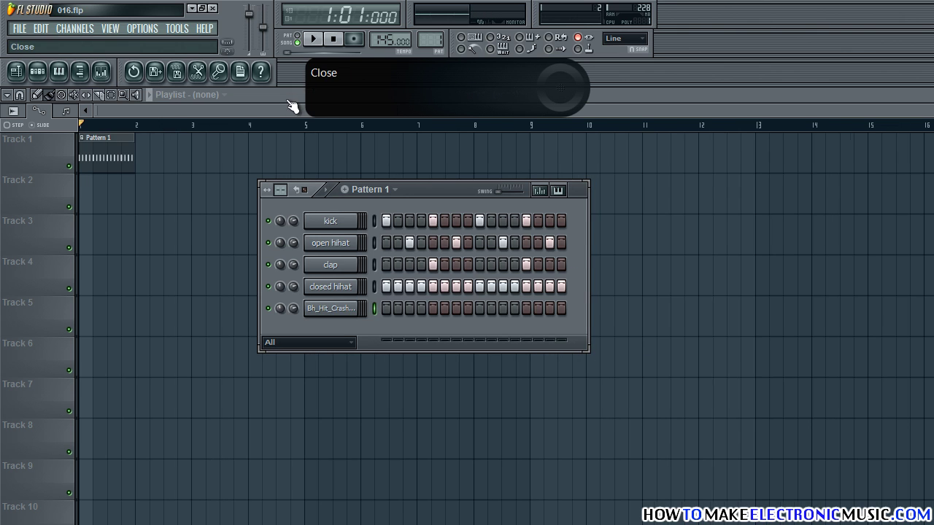
Rename the Bh_Hit_Crash_0003_PL channel to crash and place a hit on its step 1.
right_click(333, 309)
left_click(333, 328)
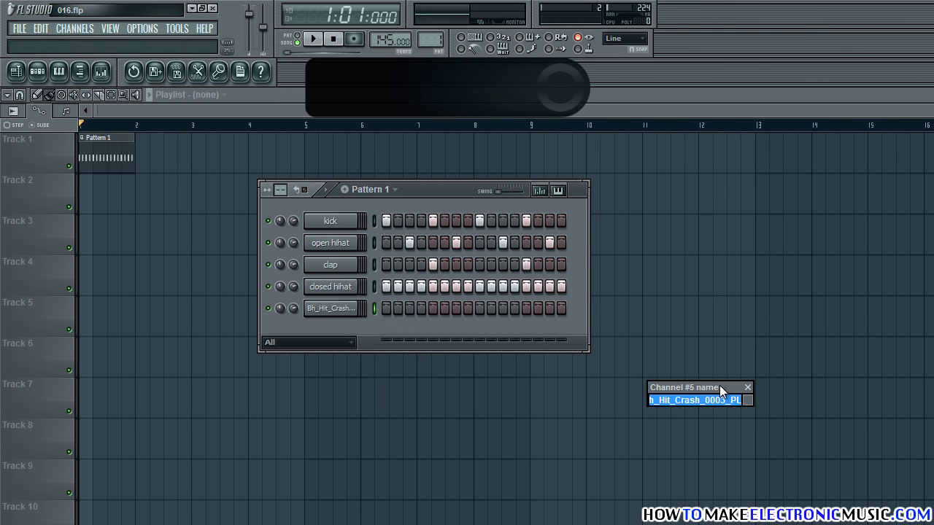
left_click_drag(719, 385, 625, 257)
type("cr")
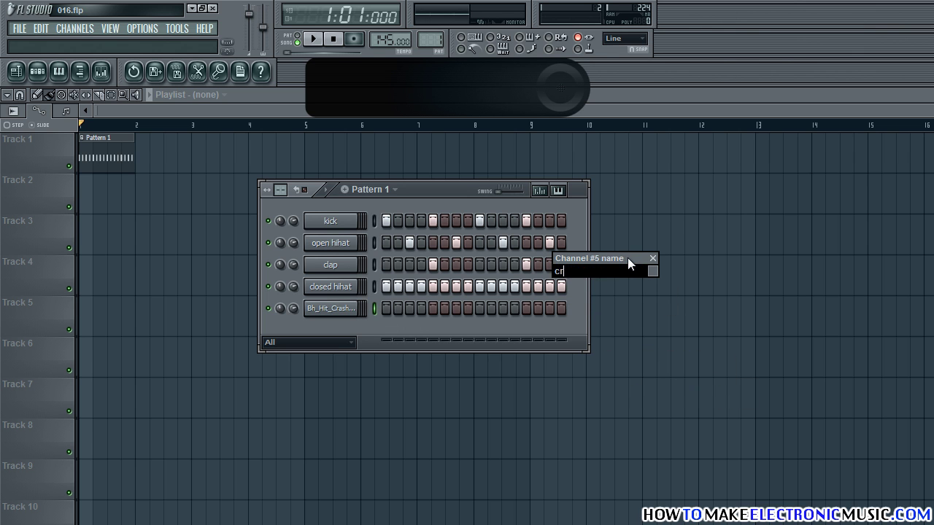
type("ash")
key("Return")
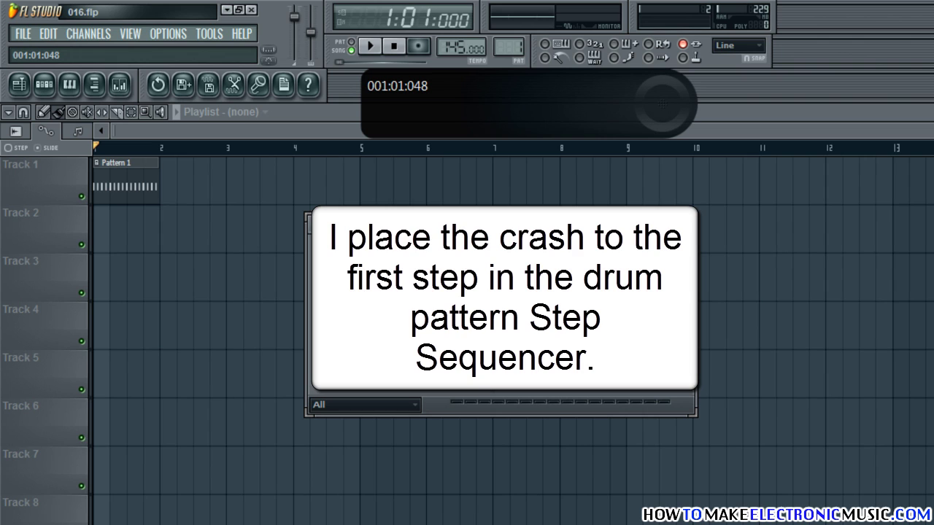
left_click(455, 364)
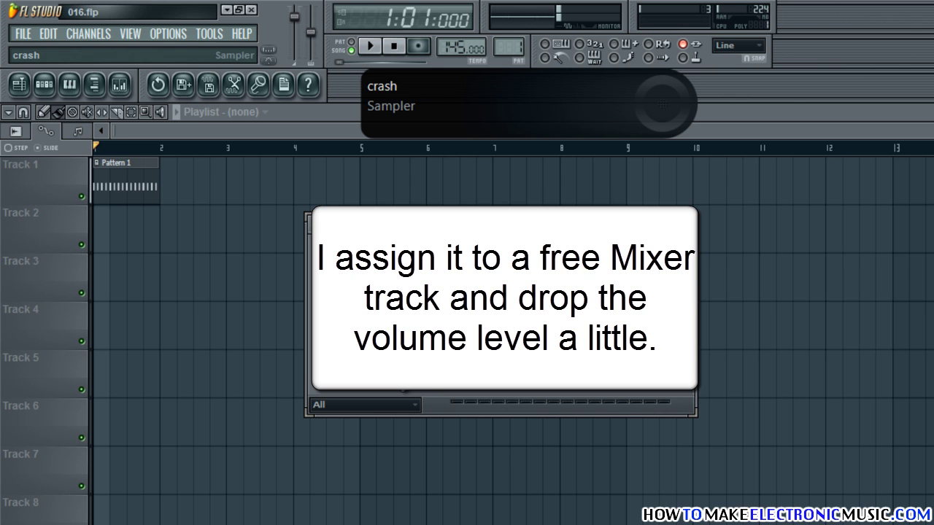
Assign the crash channel to a free mixer track and lower that track's volume to -8.5 dB.
left_click(394, 364)
left_click(179, 194)
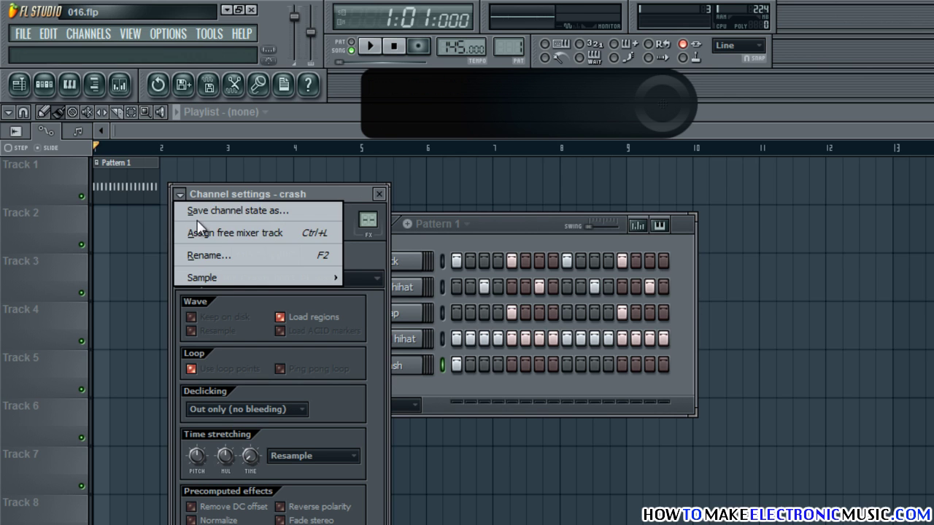
left_click(198, 232)
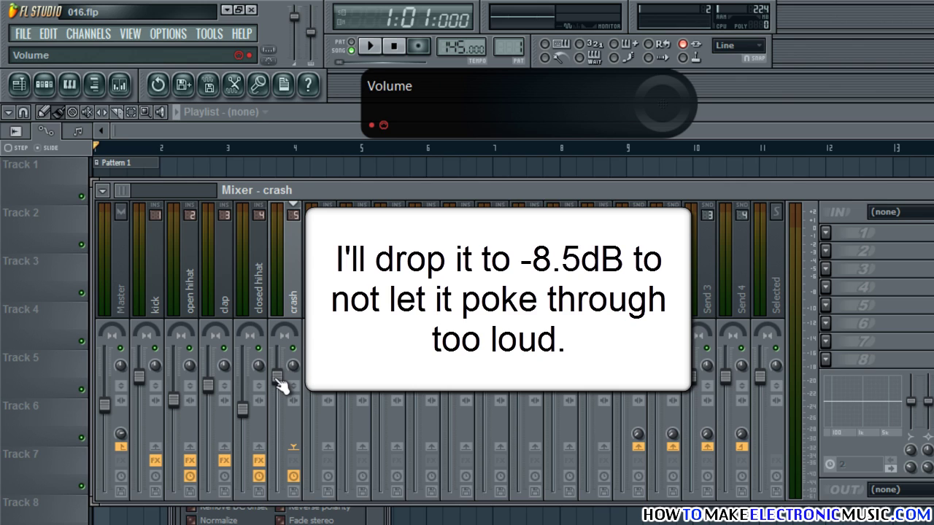
left_click_drag(281, 382, 286, 423)
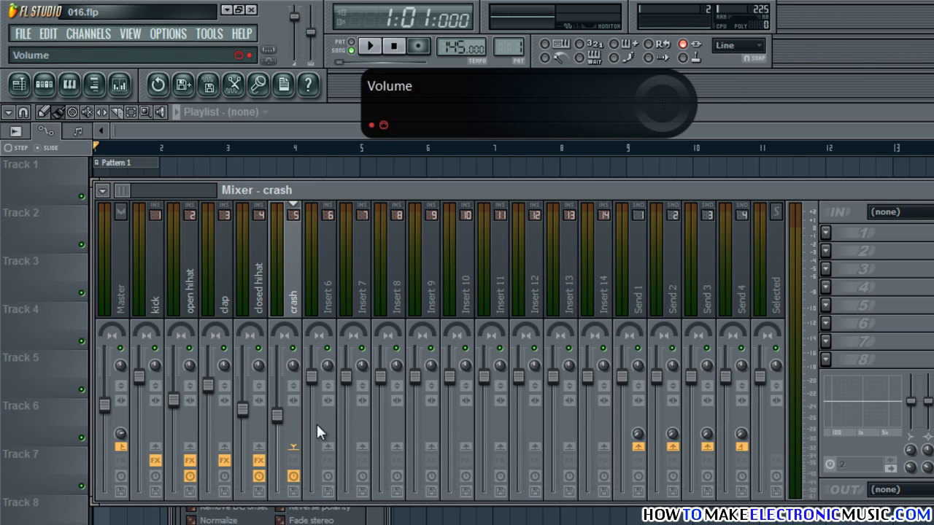
Listen to the beat with the crash, and close the mixer and the crash channel settings.
key("space")
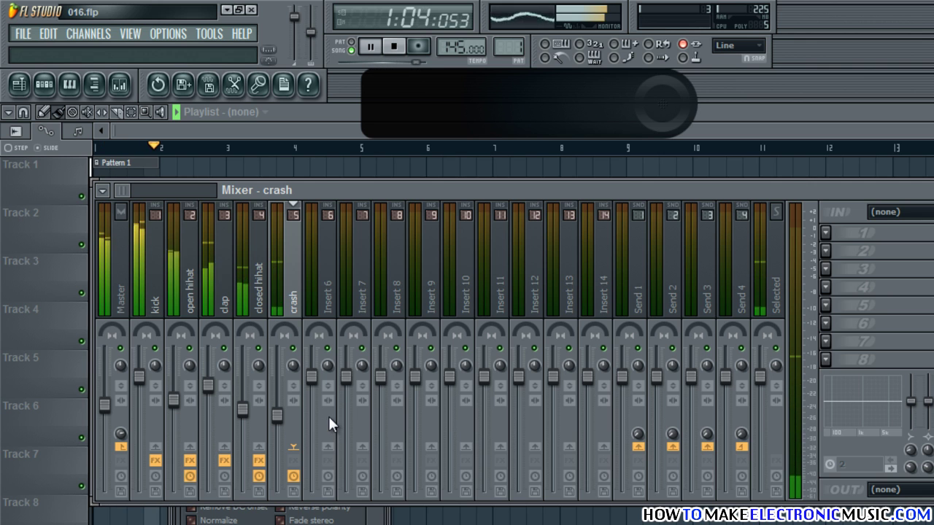
key("space")
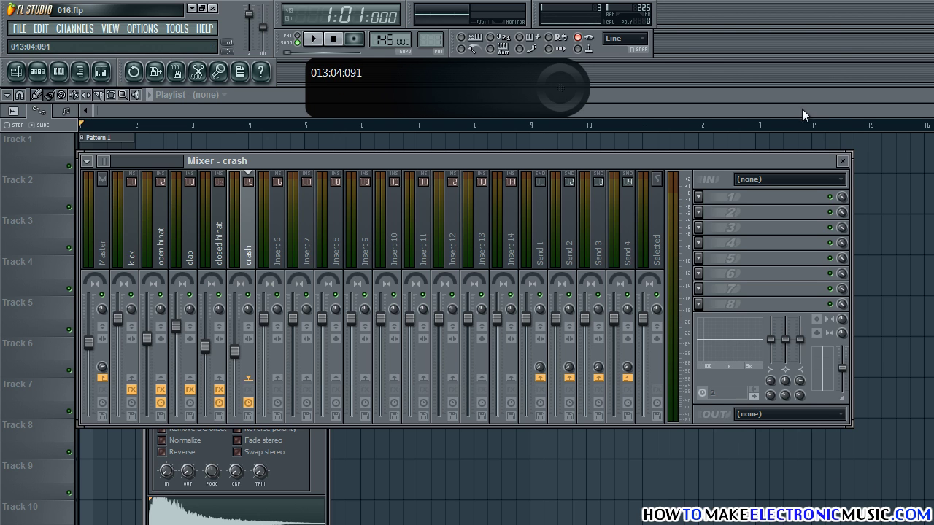
left_click(842, 161)
left_click(320, 164)
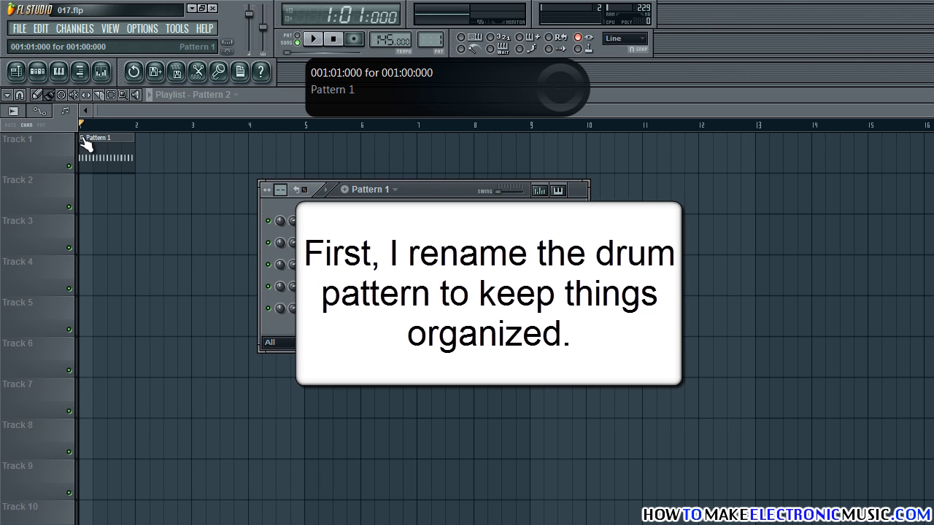
Rename Pattern 1 to drums and place a second drums clip at bar 2 of playlist Track 1.
left_click(85, 145)
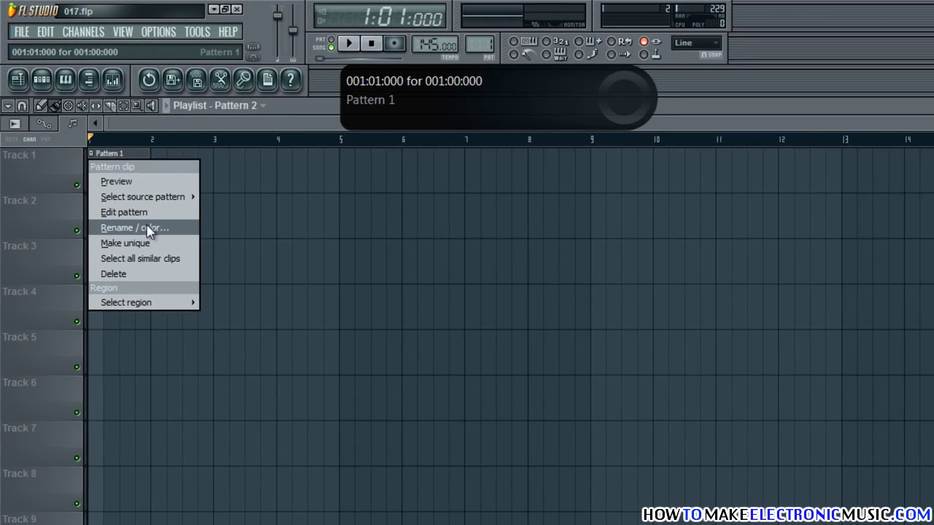
left_click(128, 204)
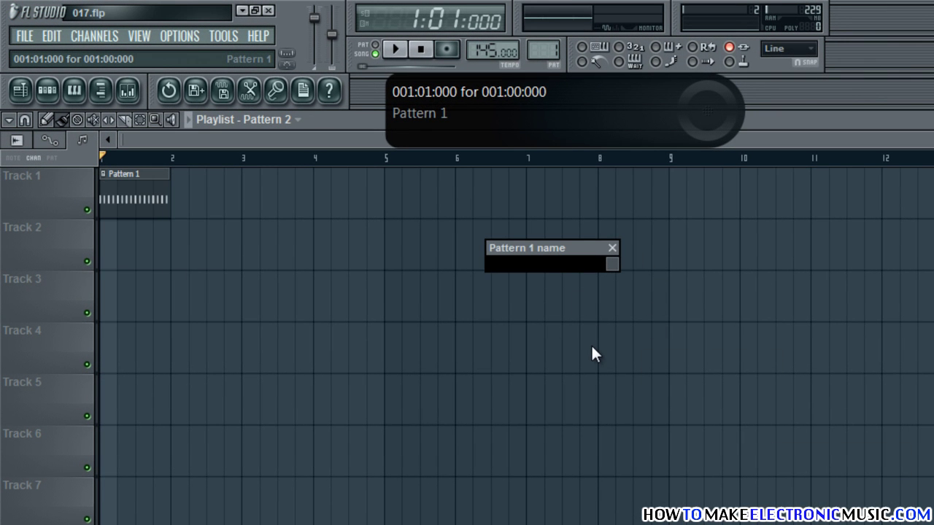
type("drums")
key("Return")
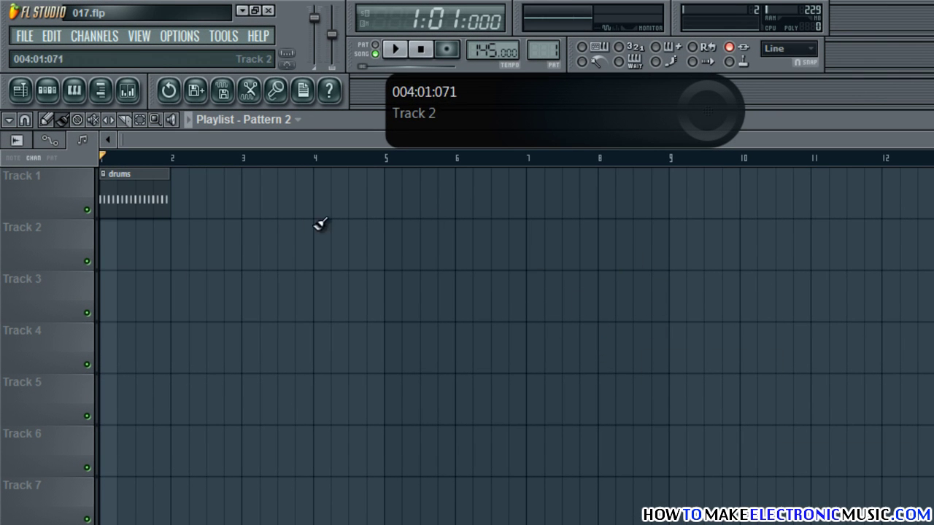
left_click(149, 181)
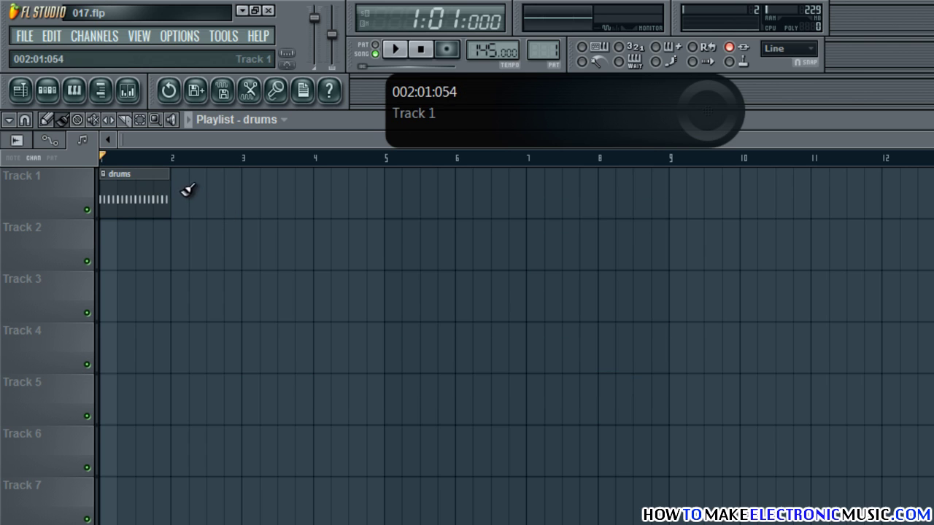
right_click(173, 190)
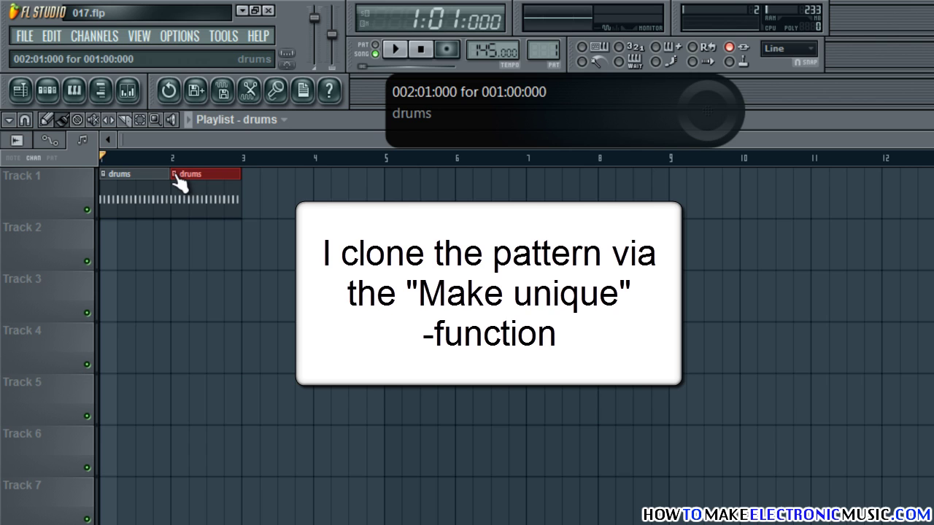
Make the drums clip at bar 2 unique and remove the crash from step 1 of the cloned pattern.
left_click(174, 174)
left_click(261, 276)
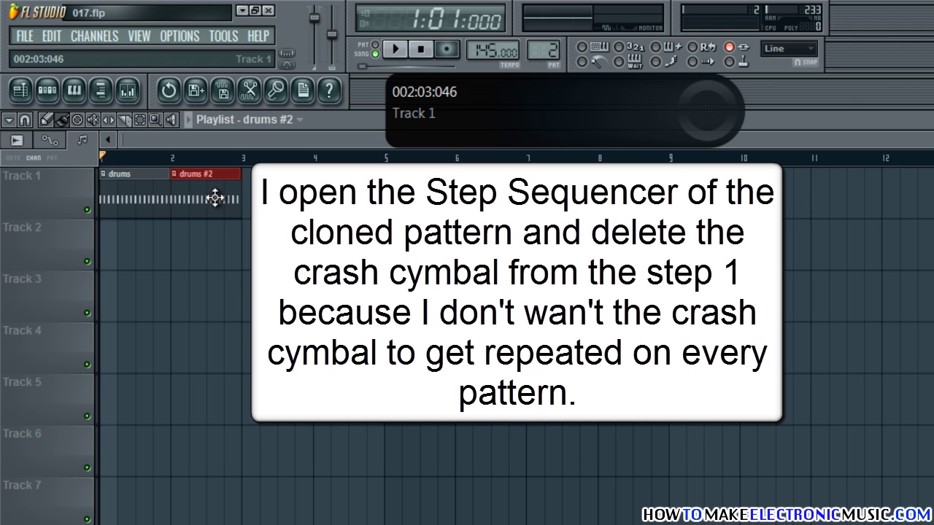
double_click(215, 198)
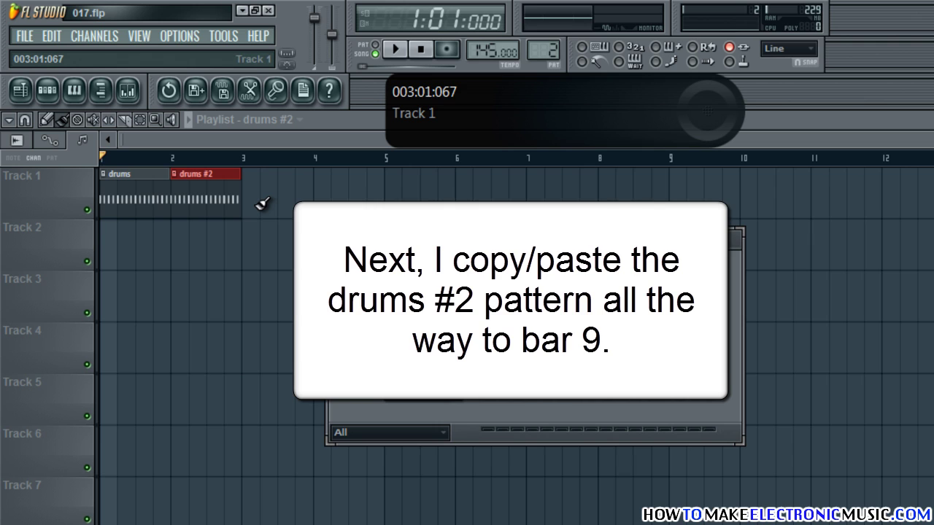
Fill playlist Track 1 with drums #2 clips from bar 3 up to bar 9 and play the arrangement.
left_click(210, 195)
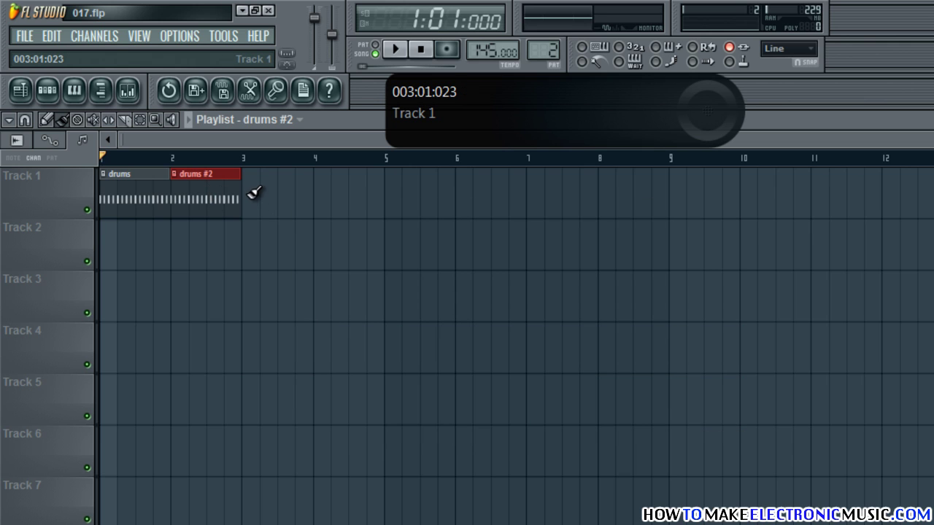
mouse_move(253, 193)
left_mouse_down()
mouse_move(603, 193)
mouse_move(579, 238)
left_mouse_up()
key("space")
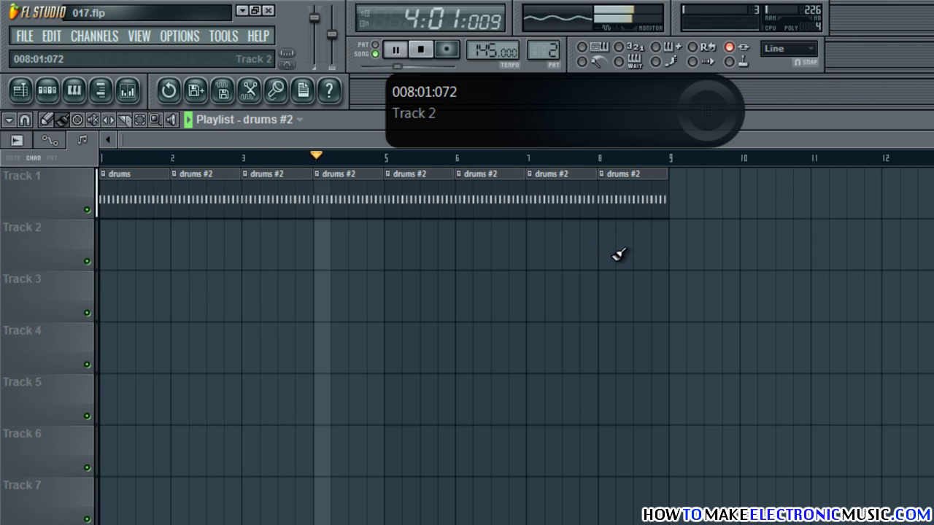
key("space")
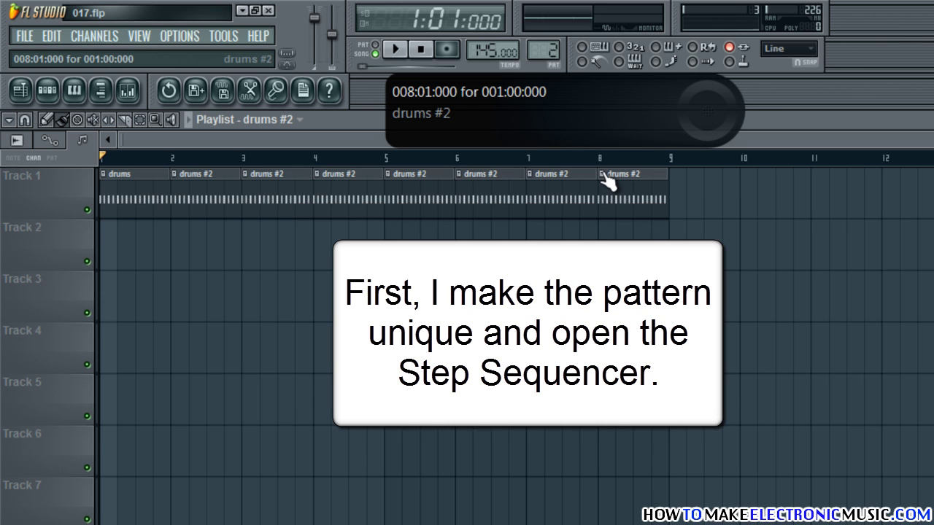
Make the drums #2 clip at bar 8 unique, add a clap on step 9 of its pattern and play it.
left_click(602, 174)
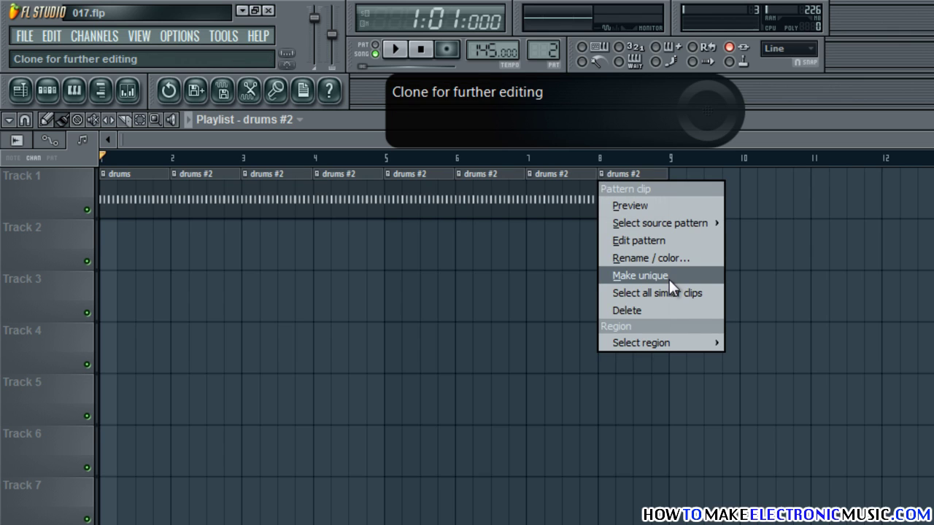
left_click(669, 276)
double_click(626, 193)
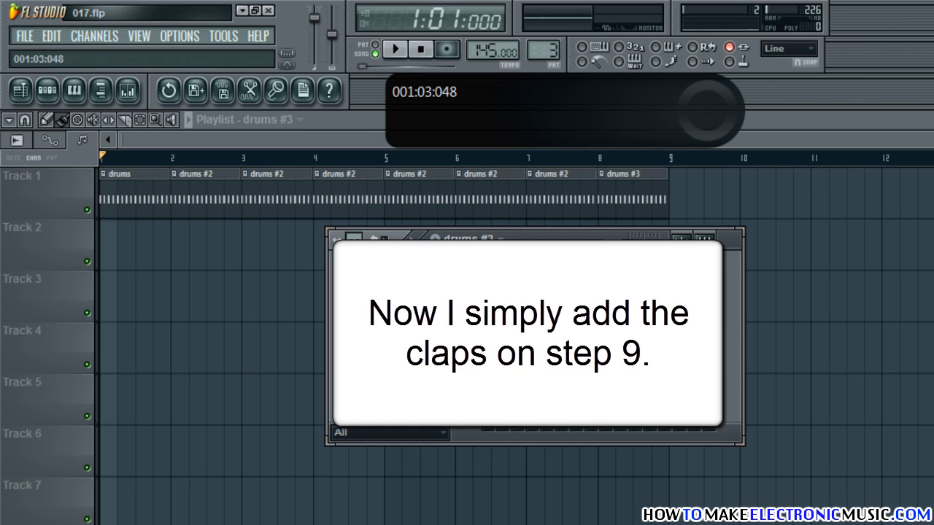
left_click(604, 333)
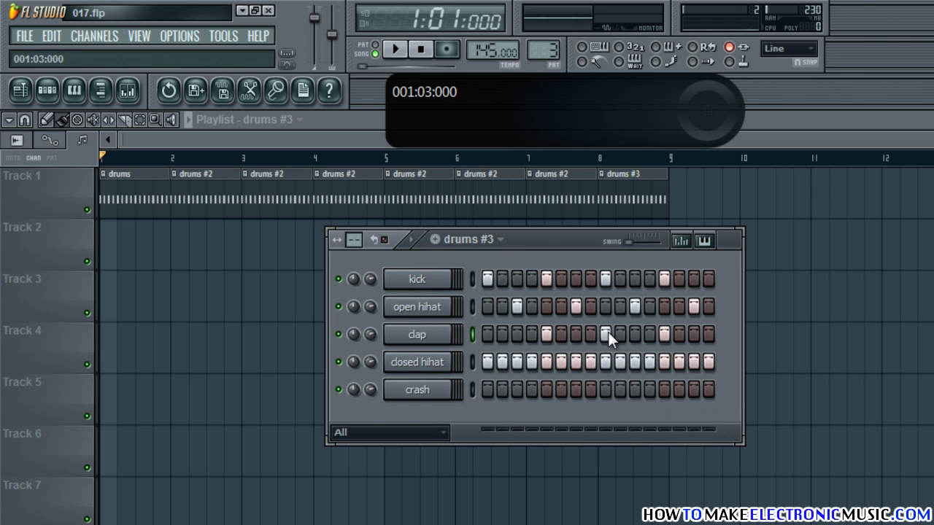
left_click(410, 245)
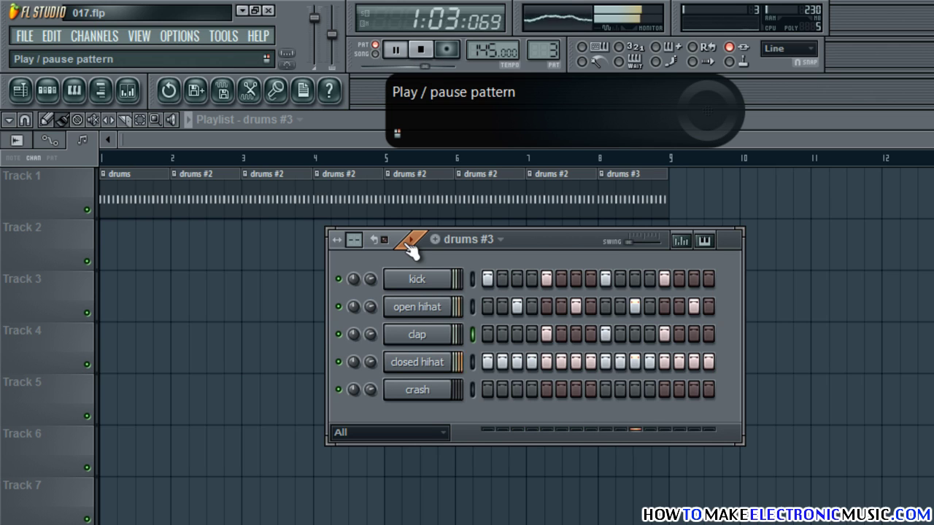
Stop the pattern playback and play the eight-bar drum arrangement in song mode from bar 1.
left_click(410, 245)
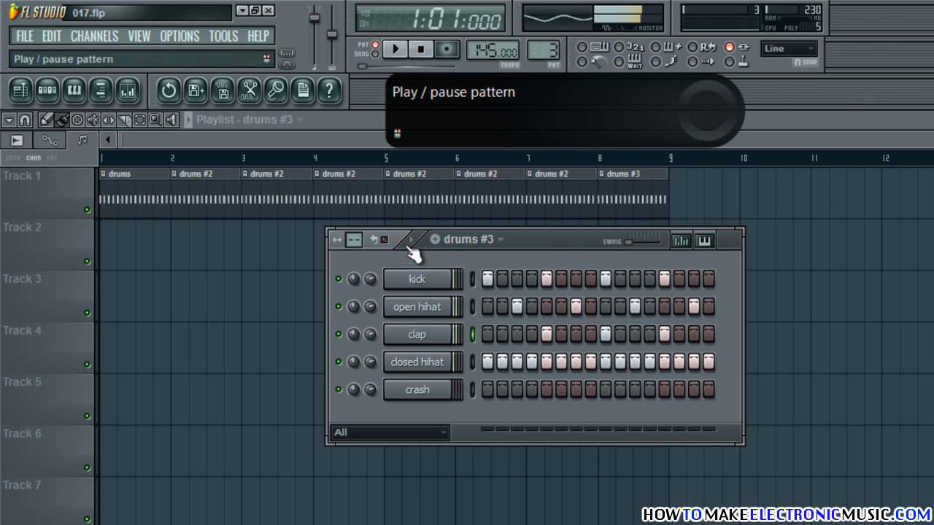
left_click(103, 159)
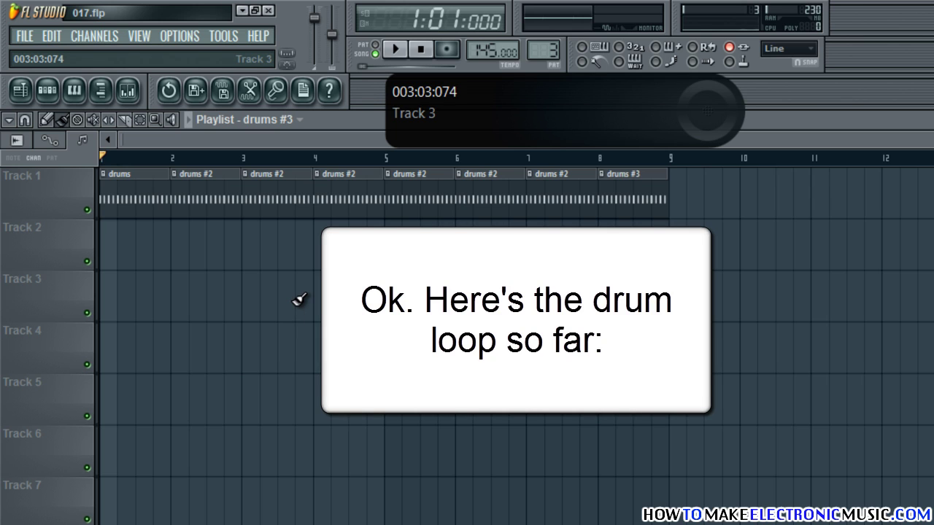
key("space")
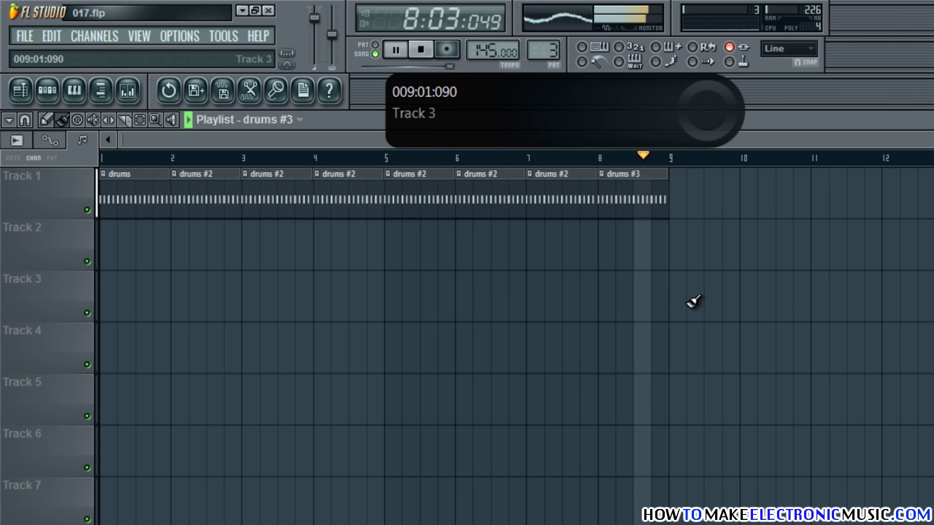
key("space")
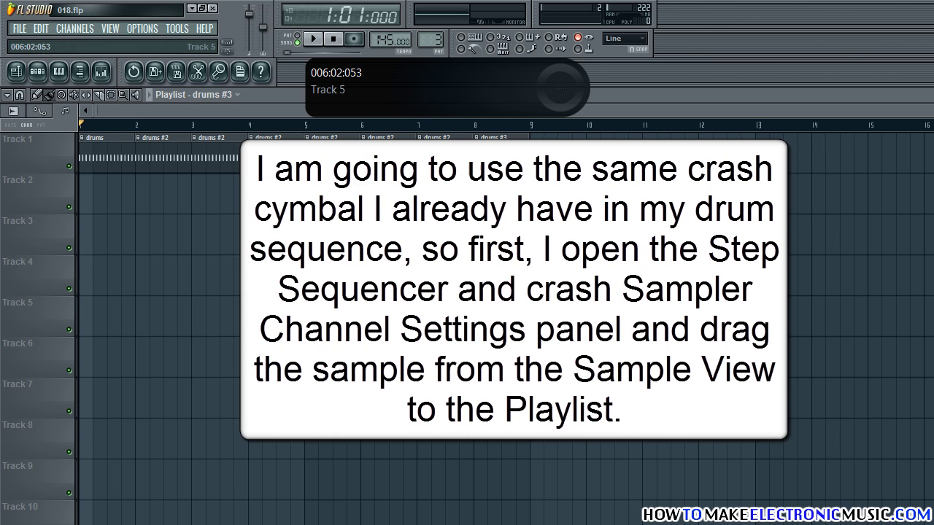
Place the crash channel's sample Bh_Hit_Crash_0003_PL as an audio clip on playlist Track 2, ending at bar 9.
key("F6")
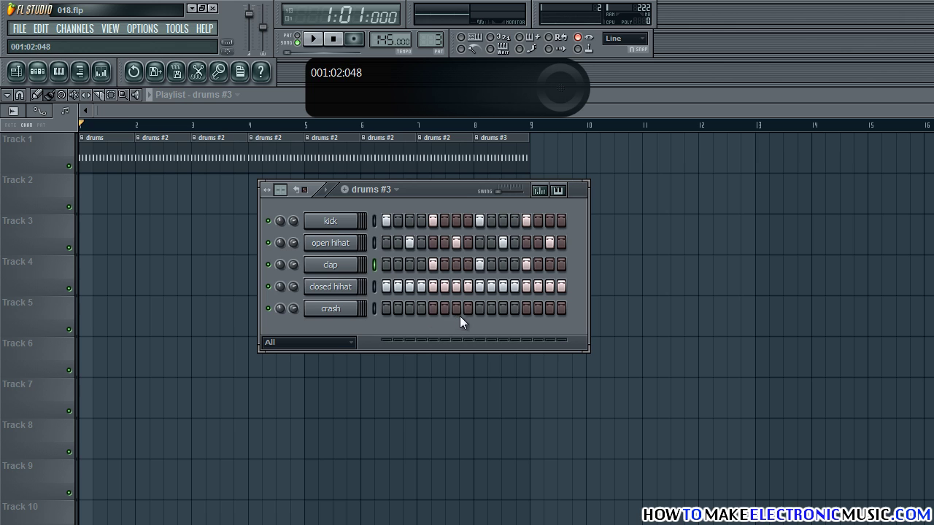
left_click(330, 308)
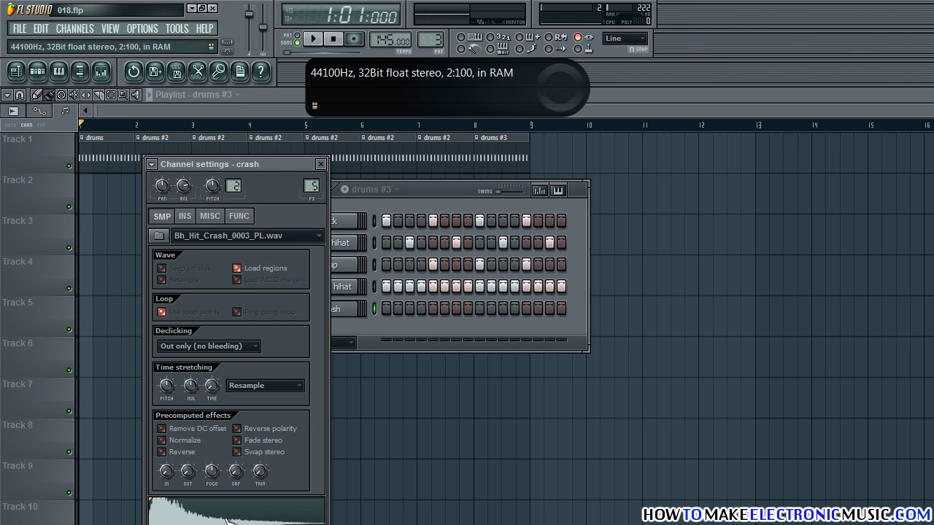
left_click_drag(272, 159, 458, 146)
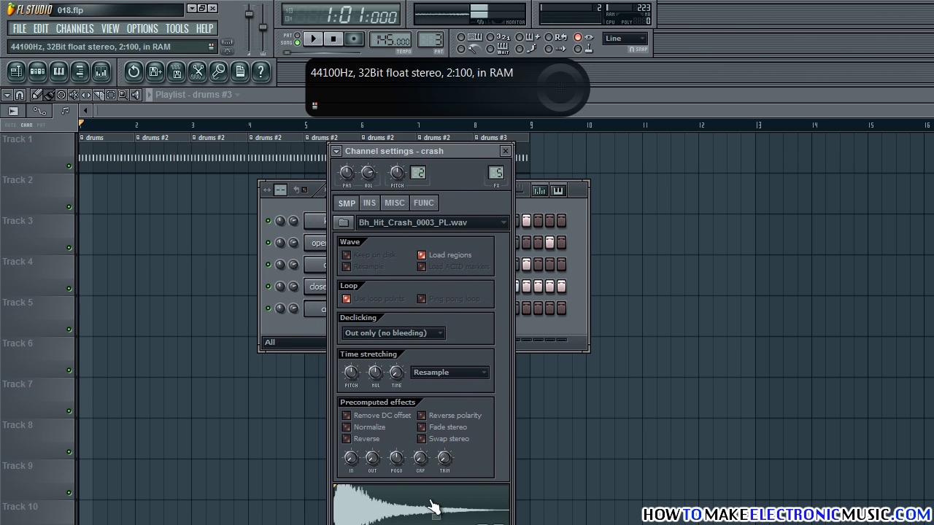
left_click_drag(433, 507, 502, 190)
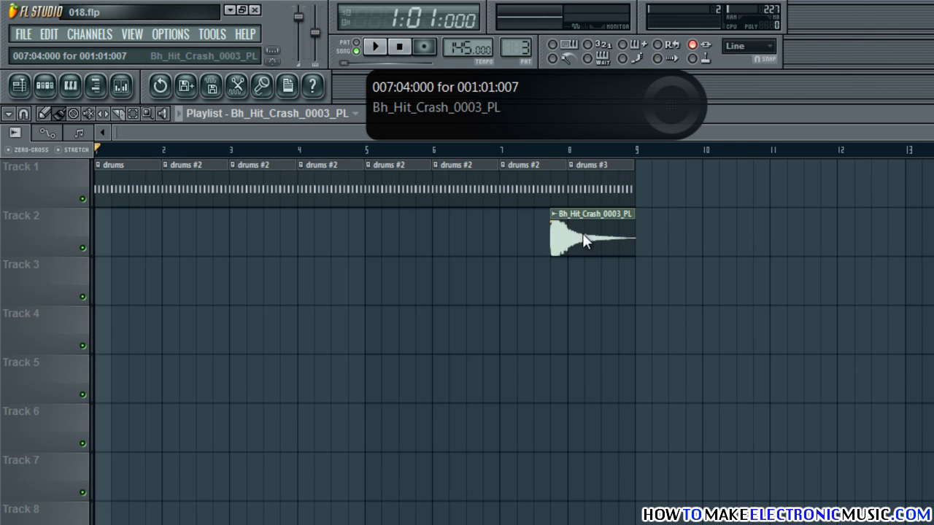
Reverse the sample of the crash audio clip on Track 2 in its channel settings.
double_click(582, 231)
left_click_drag(446, 147, 363, 147)
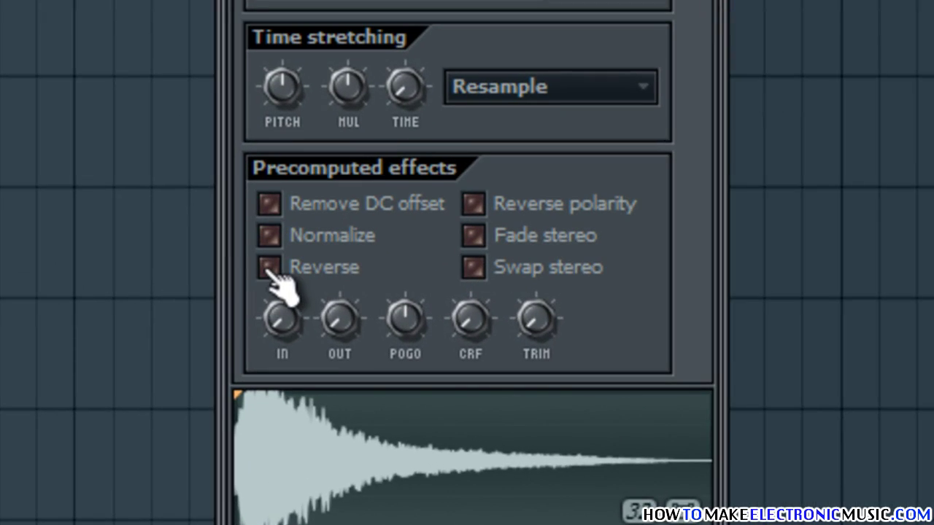
left_click(269, 268)
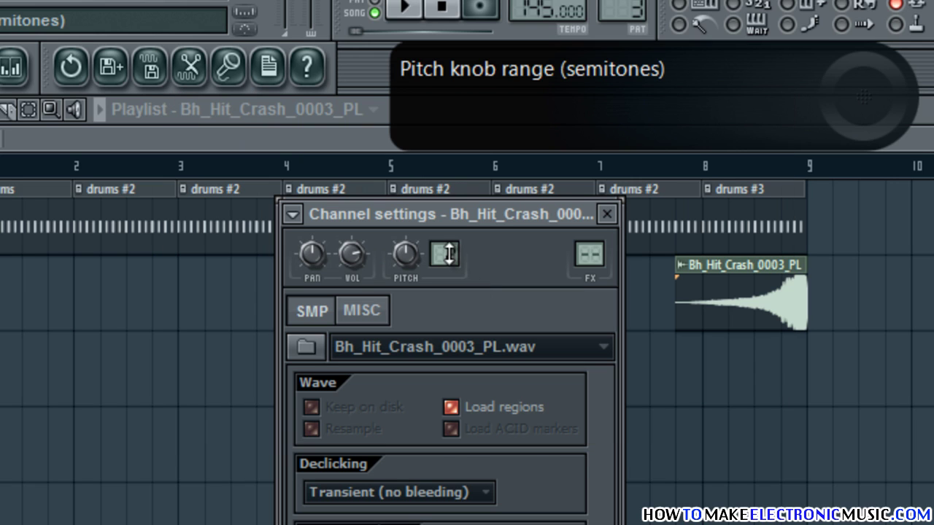
Set the crash clip's pitch knob range to 6 semitones, lower its channel pitch and close the channel settings.
left_click_drag(447, 253, 448, 231)
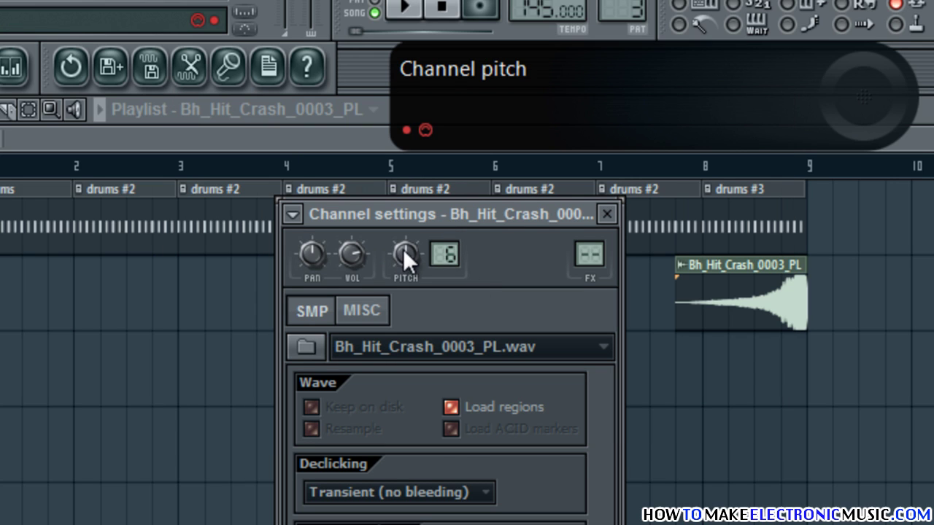
left_click_drag(405, 247, 413, 289)
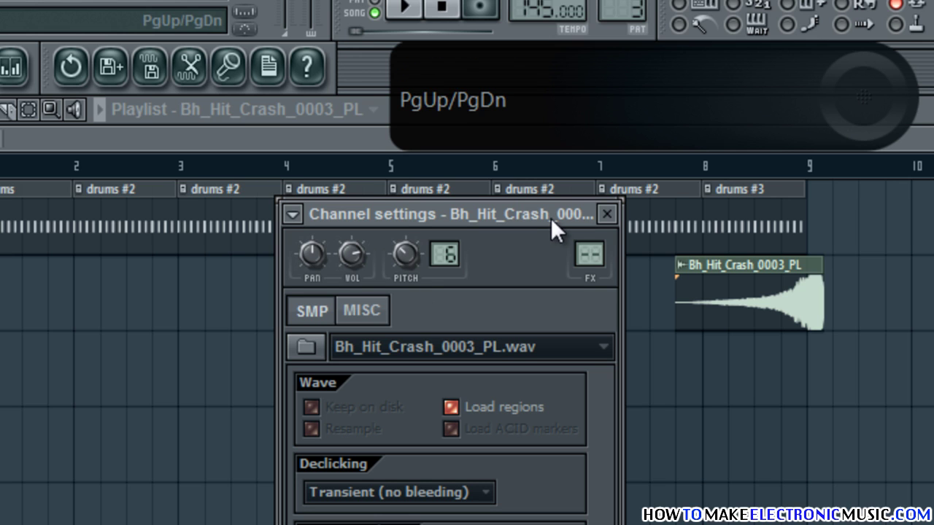
left_click(607, 214)
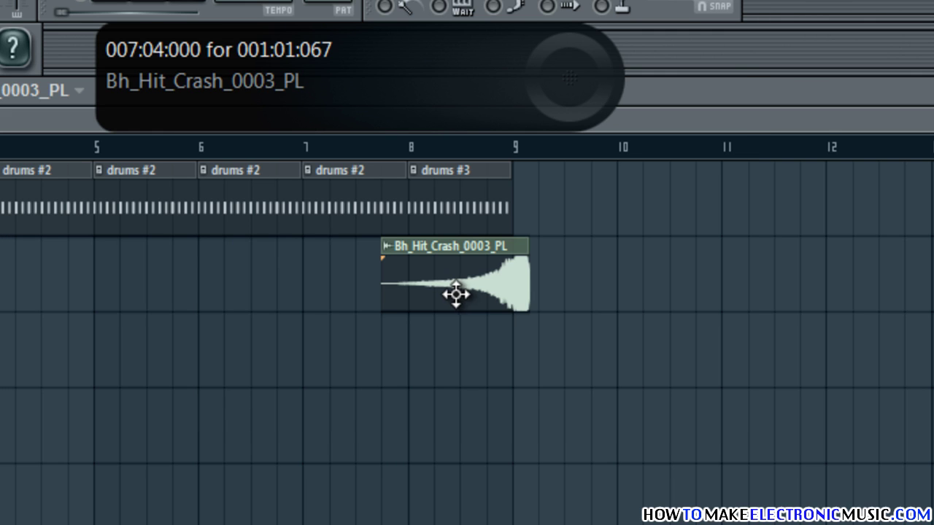
Move the reversed crash clip on Track 2 so it ends exactly at bar 9, and play the song from bar 7.
left_click_drag(455, 293, 410, 297)
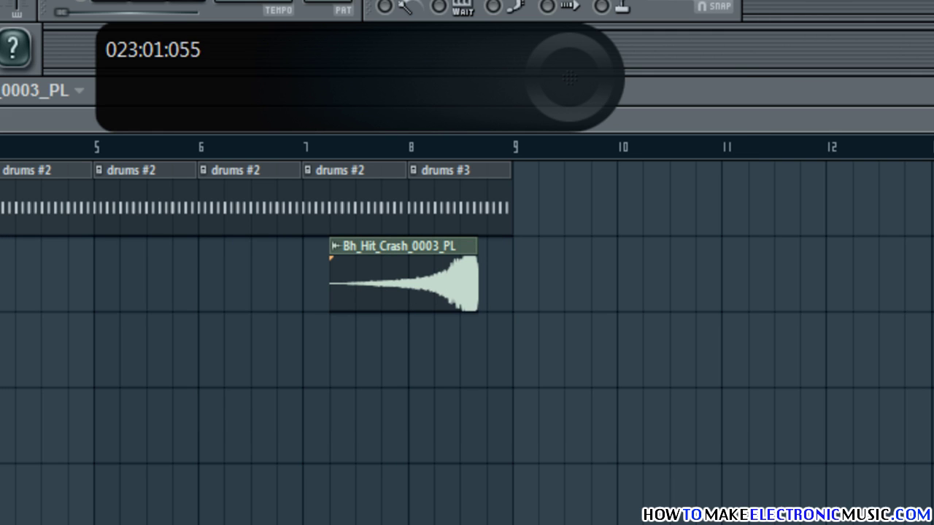
mouse_move(933, 116)
left_mouse_down()
mouse_move(834, 114)
mouse_move(933, 118)
left_mouse_up()
mouse_move(358, 260)
left_mouse_down()
mouse_move(410, 269)
mouse_move(400, 261)
left_mouse_up()
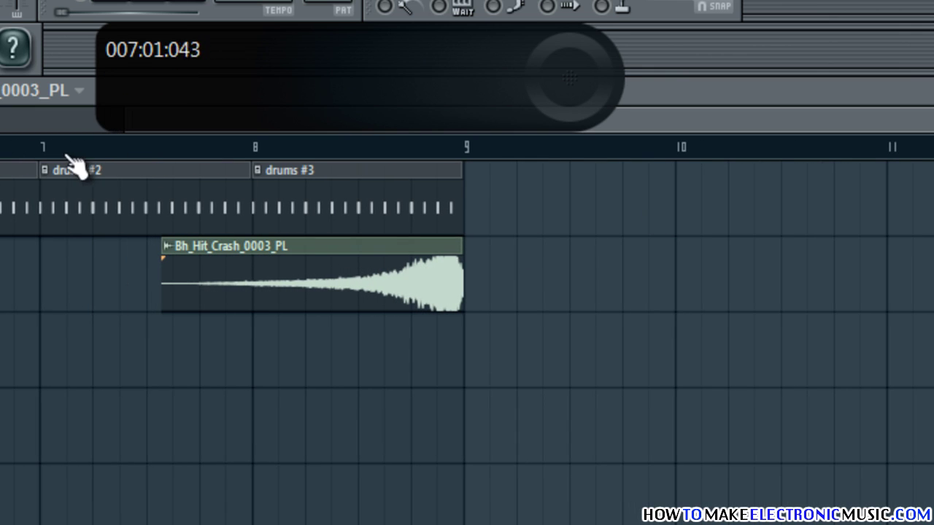
left_click(59, 146)
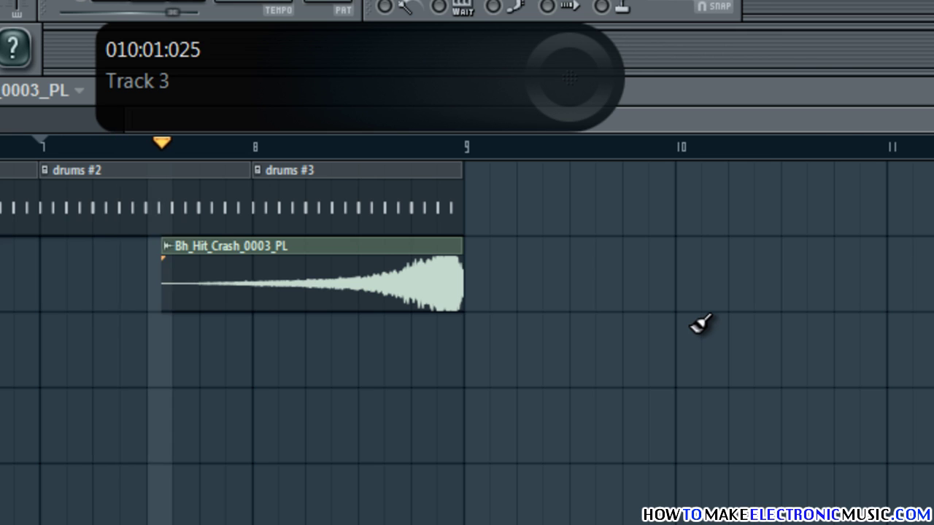
key("space")
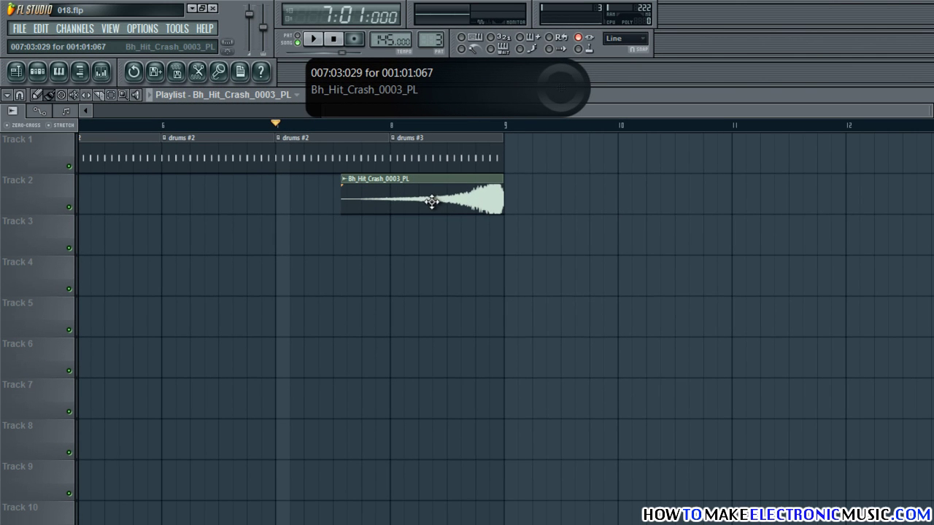
Assign the reversed crash clip's channel to a free mixer track and rename that track reverse crash.
left_click_drag(928, 110, 932, 110)
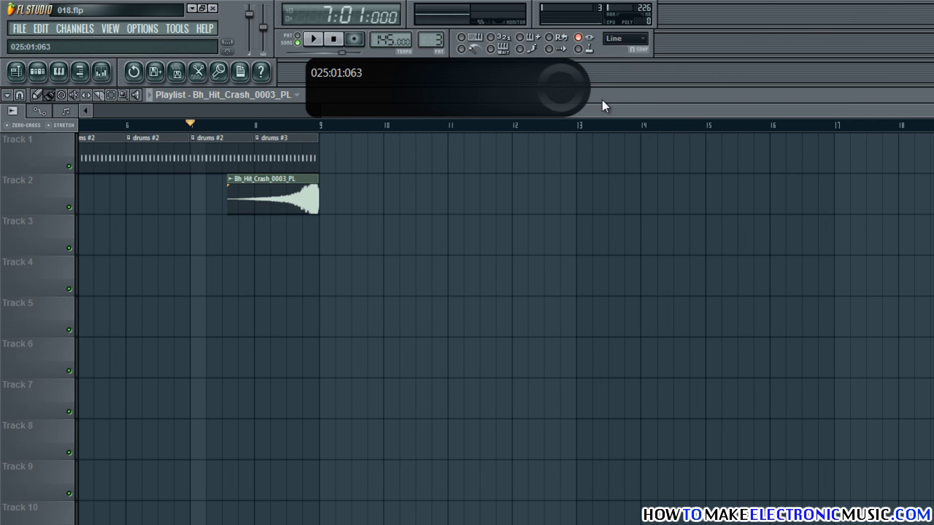
left_click_drag(602, 101, 245, 98)
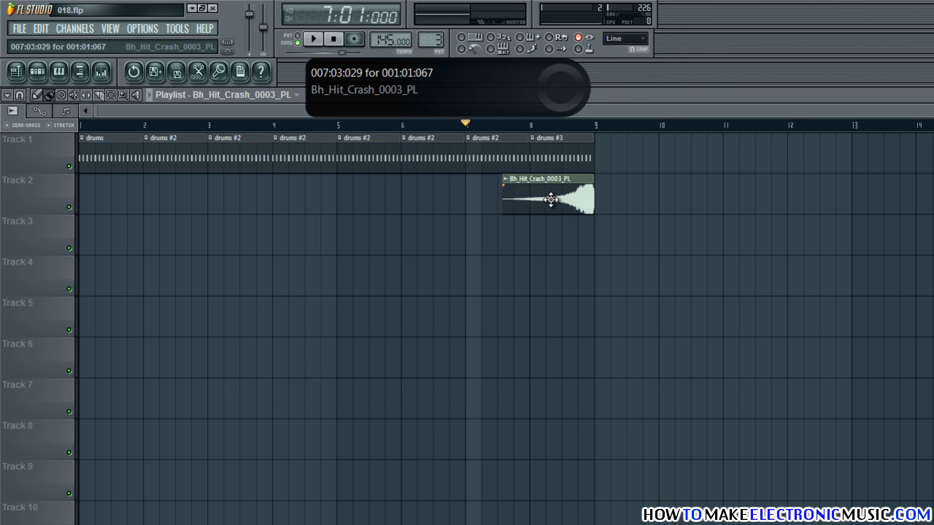
double_click(550, 198)
left_click(253, 152)
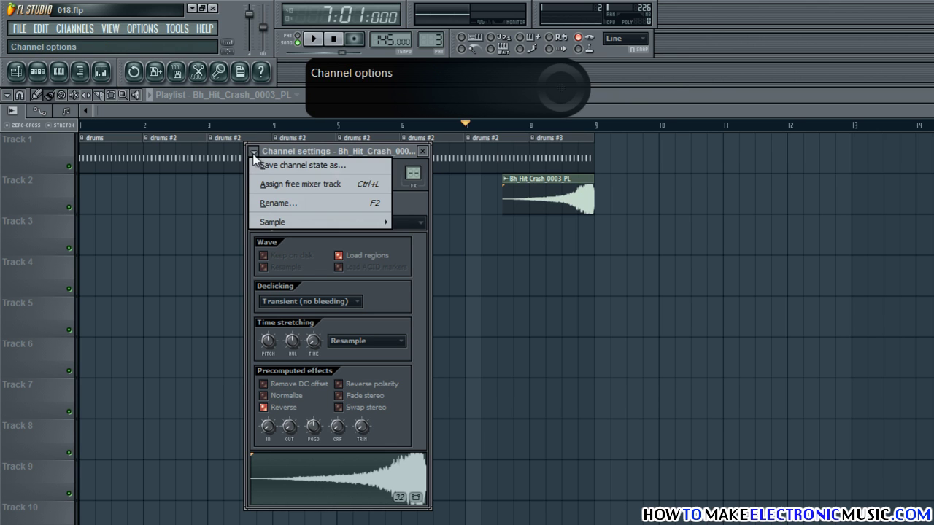
left_click(297, 187)
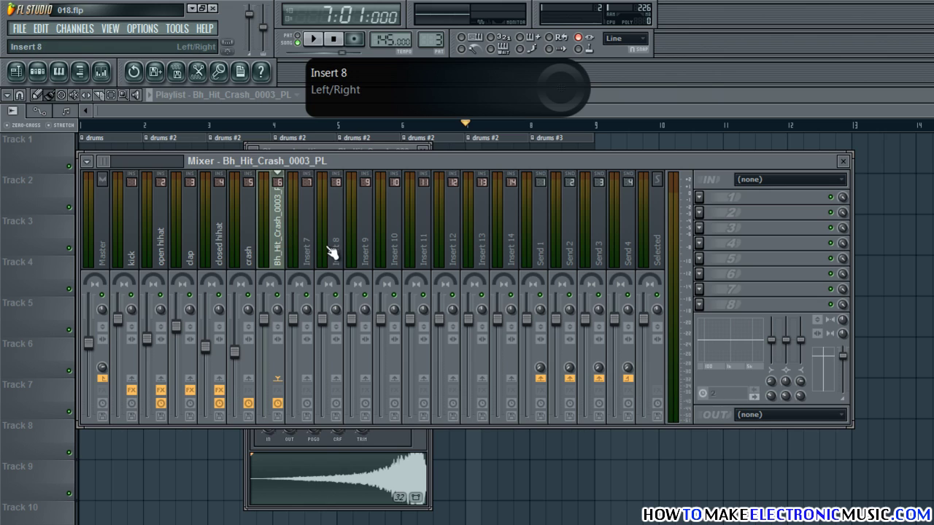
key("F2")
type("reverse crash")
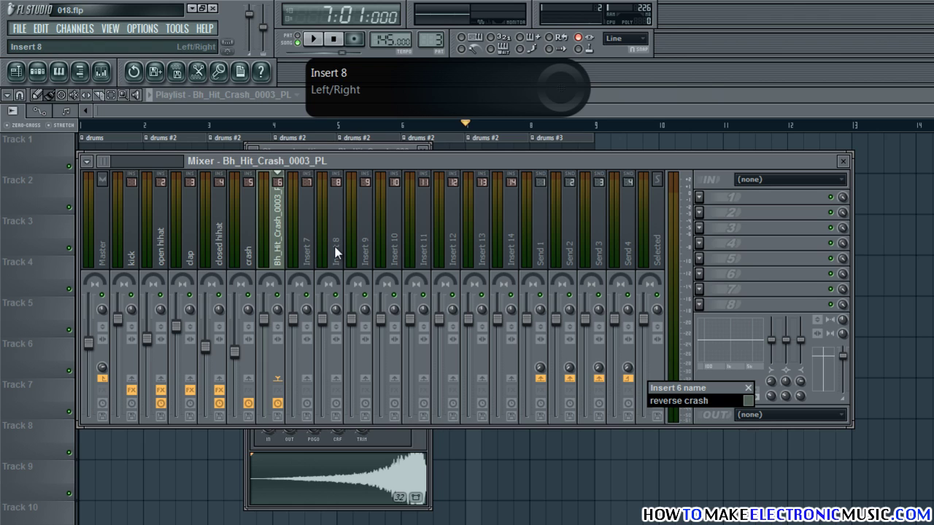
key("Return")
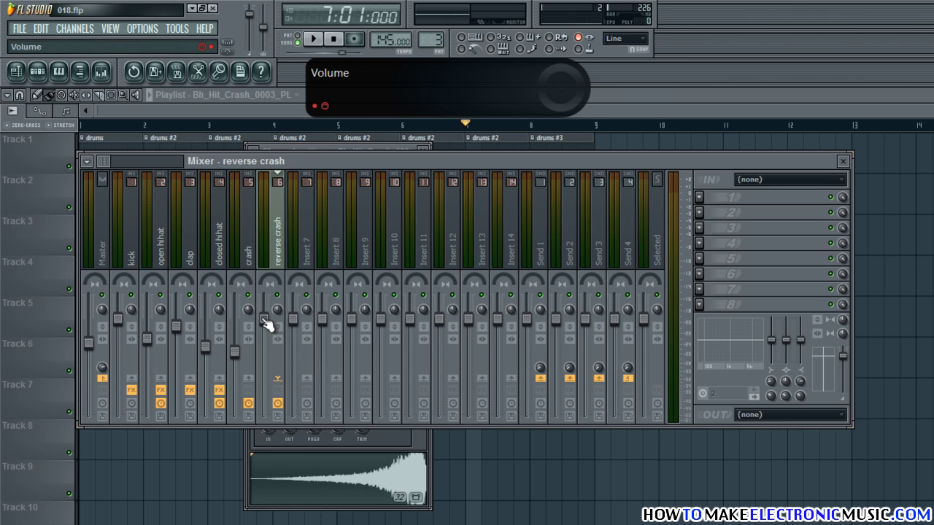
Lower the reverse crash mixer track's volume to 36% (-17.1 dB), close the mixer and play the arrangement.
left_click_drag(264, 320, 267, 437)
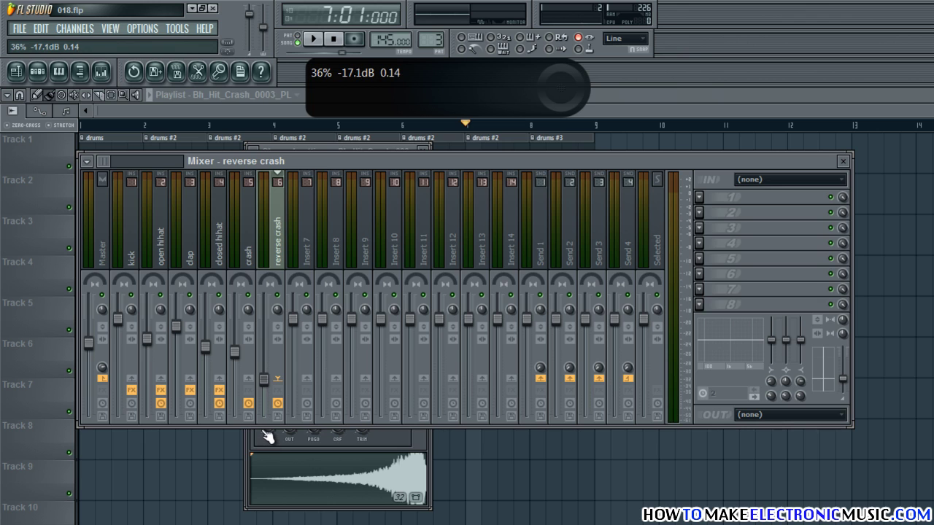
left_click(843, 161)
key("Escape")
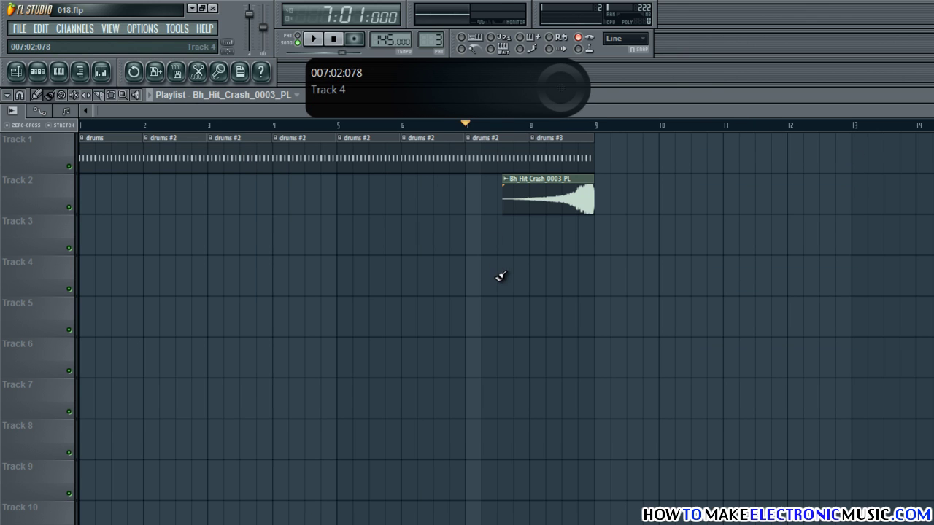
key("space")
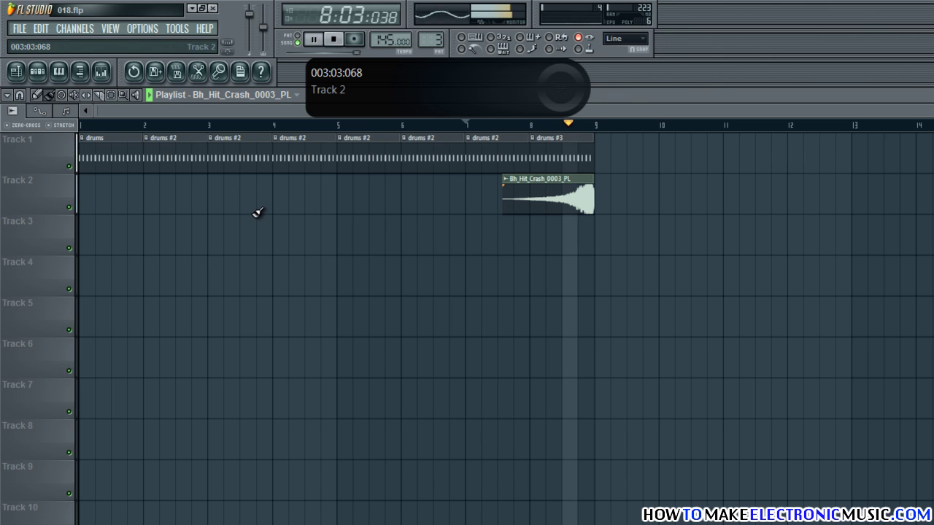
key("space")
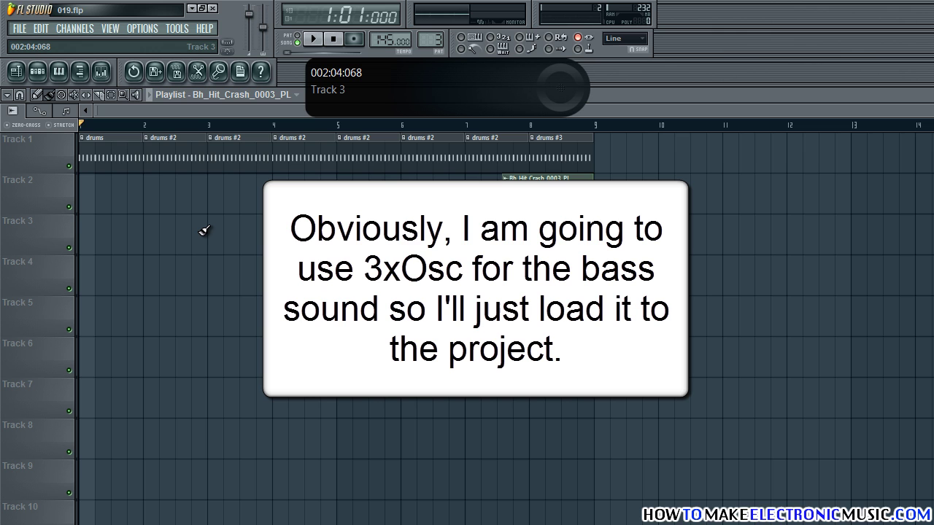
Add a 3x Osc channel to the project for the bass sound.
left_click(75, 29)
mouse_move(80, 43)
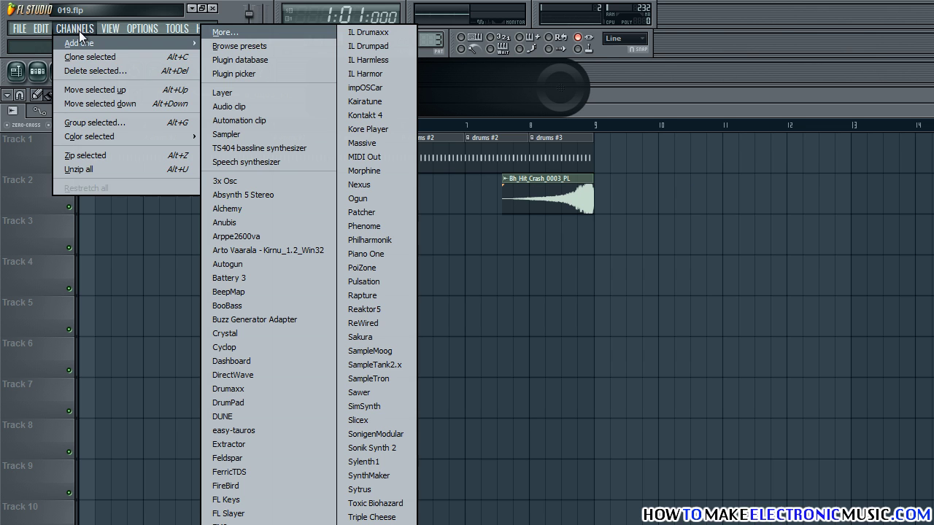
left_click(241, 185)
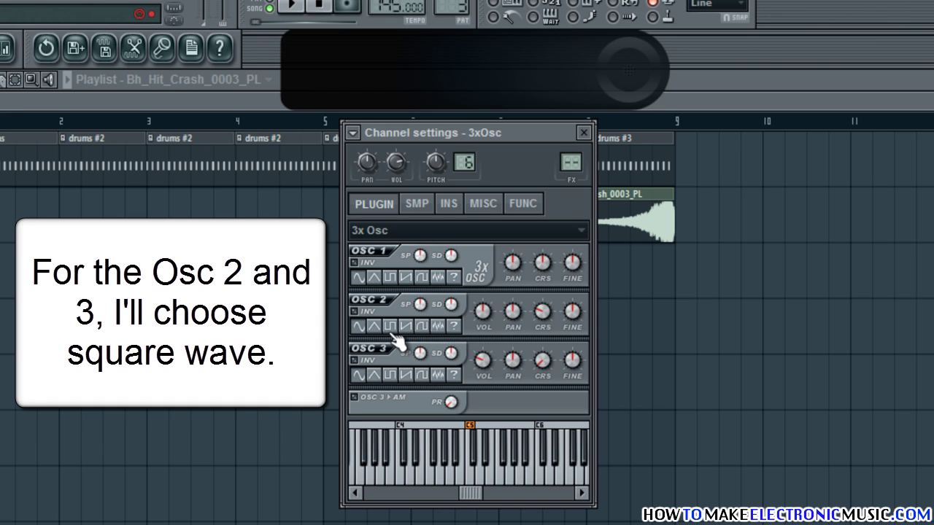
Give Osc 2 and Osc 3 square waves, set Osc 1 coarse tune to -12 semitones and Osc 2 mix level to 63%.
left_click(391, 330)
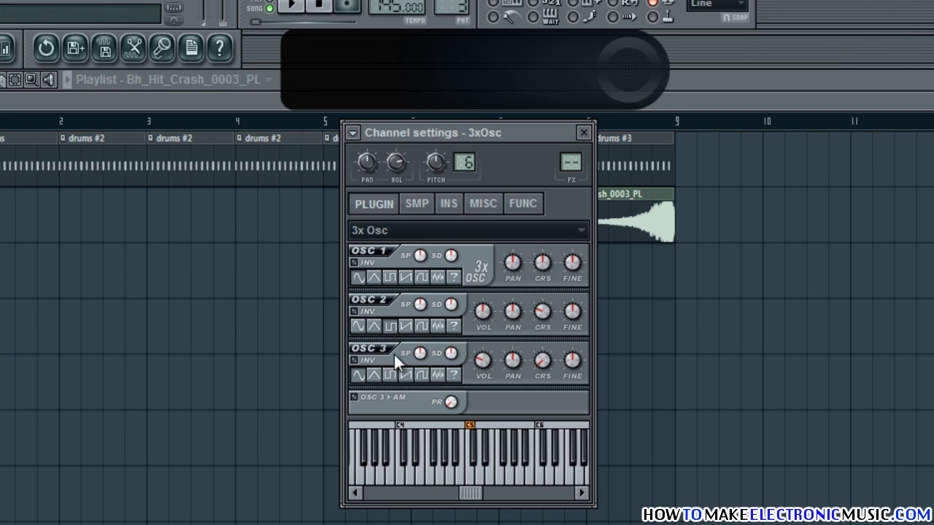
left_click(393, 379)
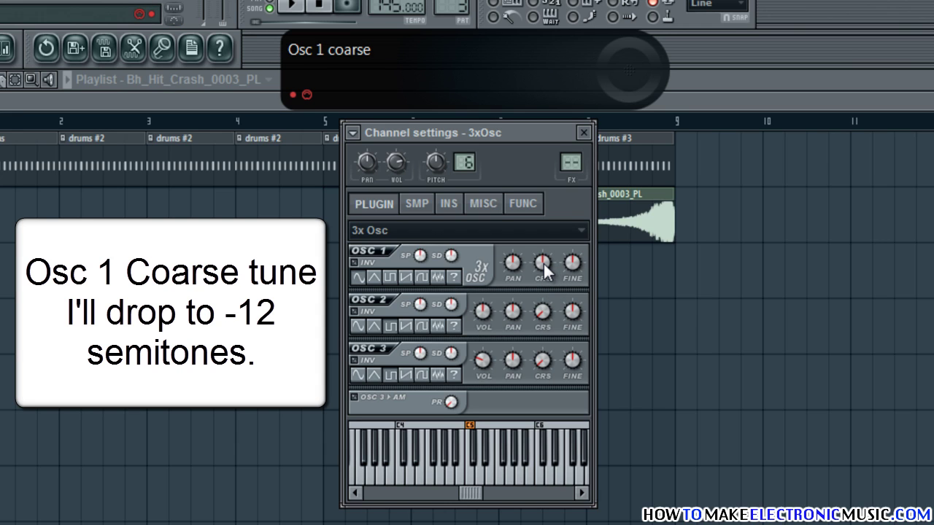
left_click_drag(545, 270, 553, 306)
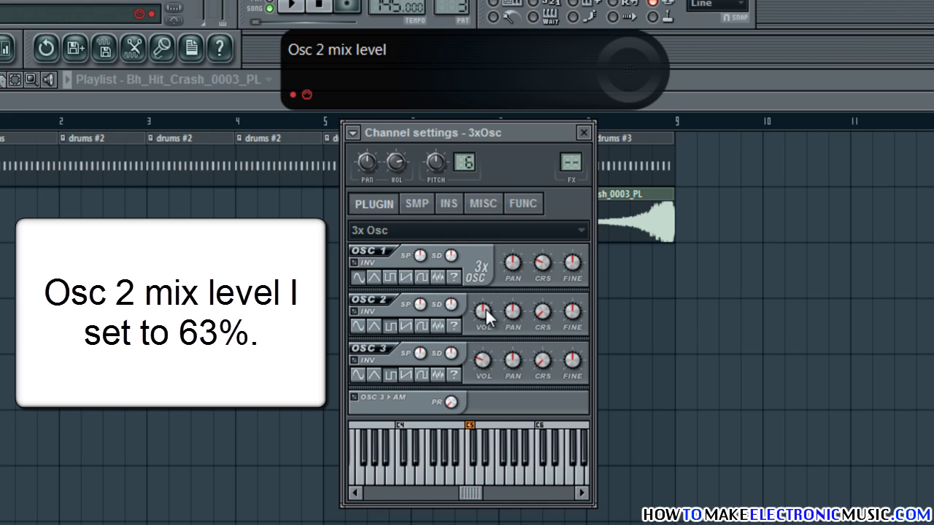
left_click_drag(485, 310, 483, 275)
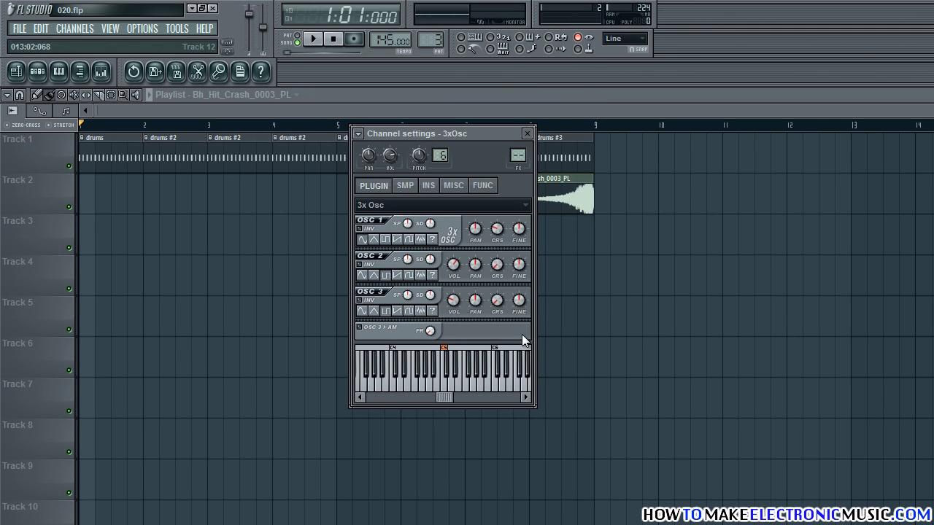
Rename the 3xOsc channel to bass.
key("F6")
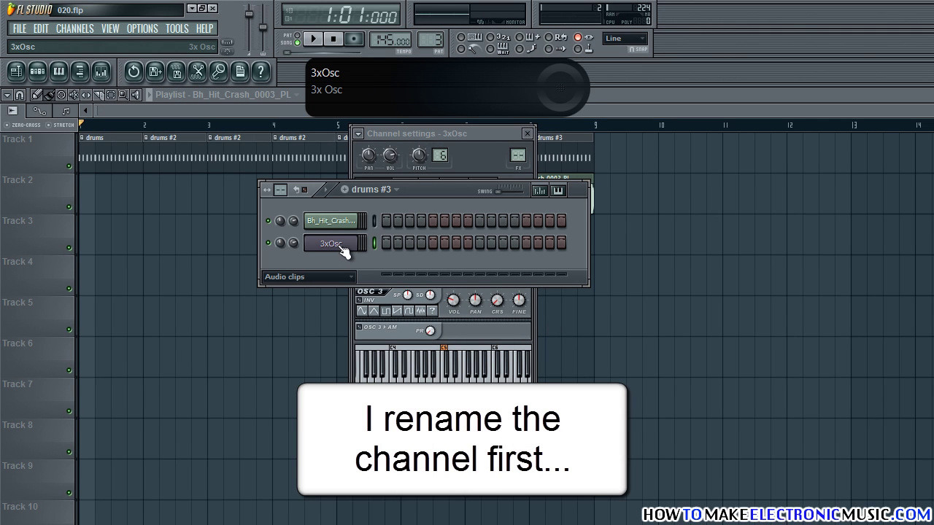
right_click(341, 247)
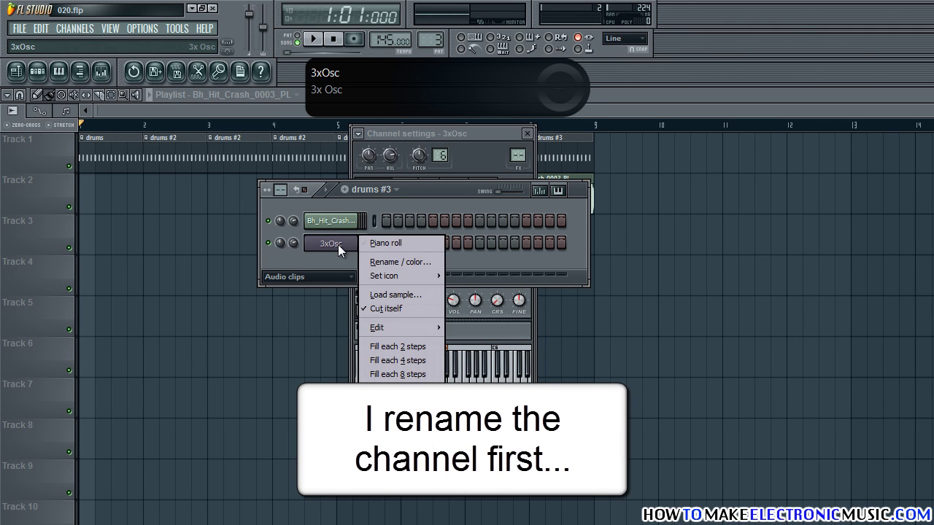
left_click(386, 261)
left_click_drag(715, 400, 617, 317)
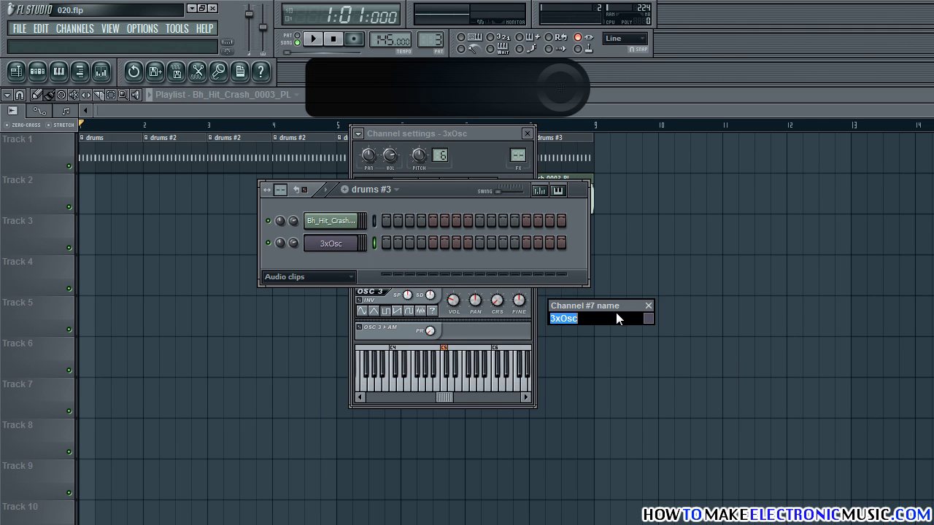
type("bass")
key("Return")
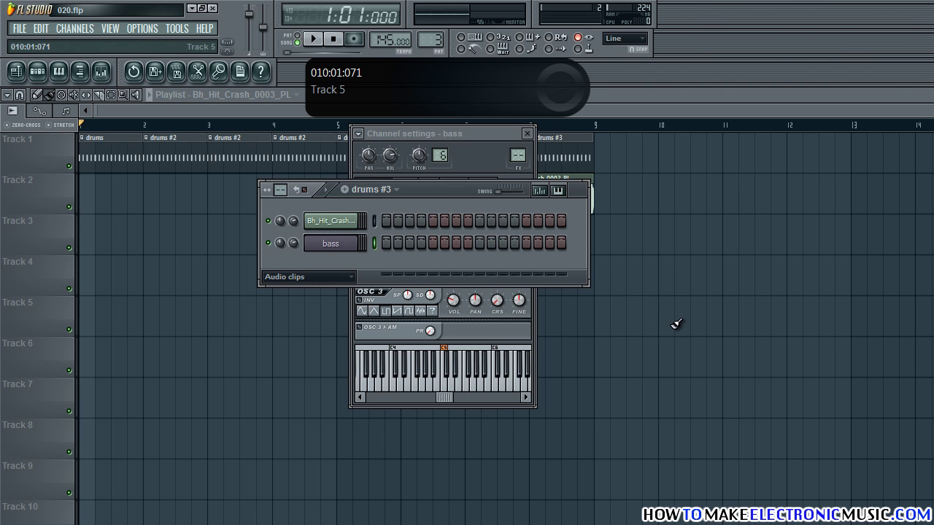
Assign the bass channel to a free mixer track and show that track in the mixer.
left_click(330, 243)
left_click(350, 243)
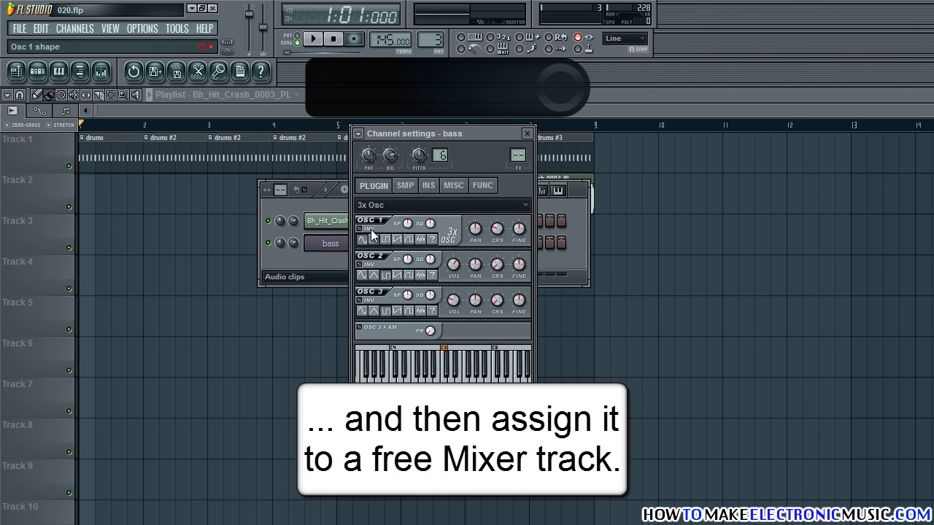
left_click(359, 134)
left_click(394, 166)
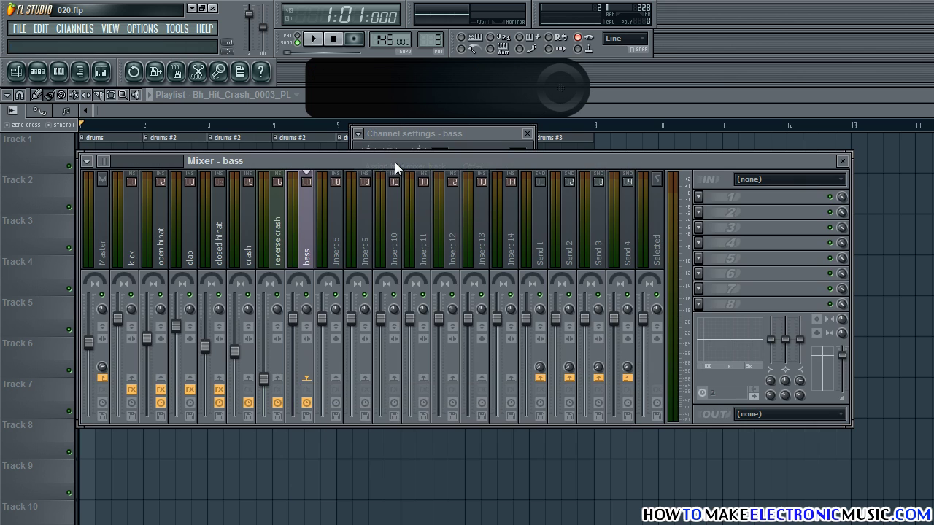
Load Soundgoodizer in the first effect slot of the bass mixer track, and close the effect's window.
left_click(698, 196)
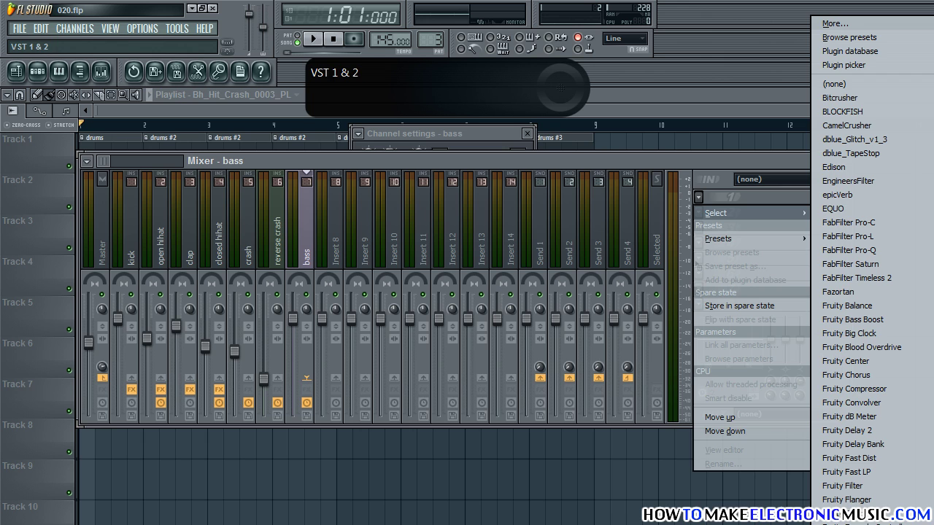
left_click(933, 409)
left_click_drag(133, 193, 492, 143)
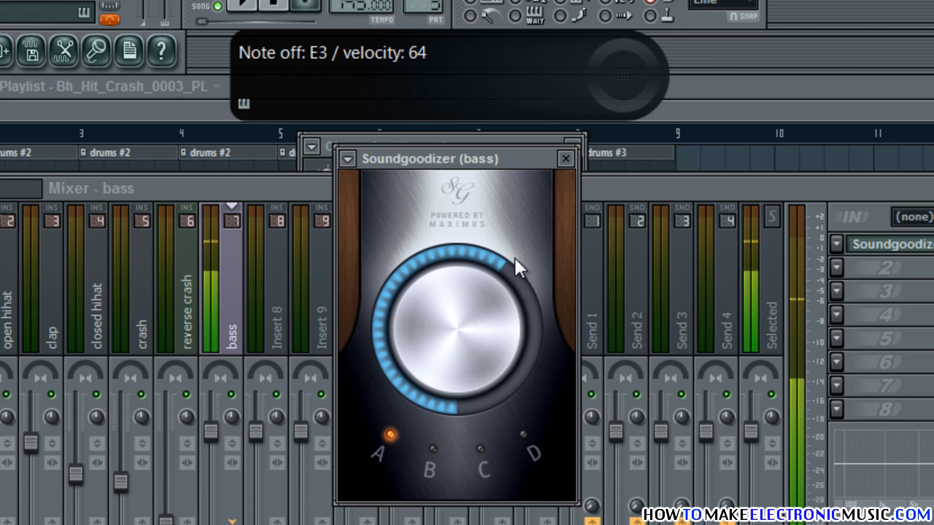
left_click(566, 159)
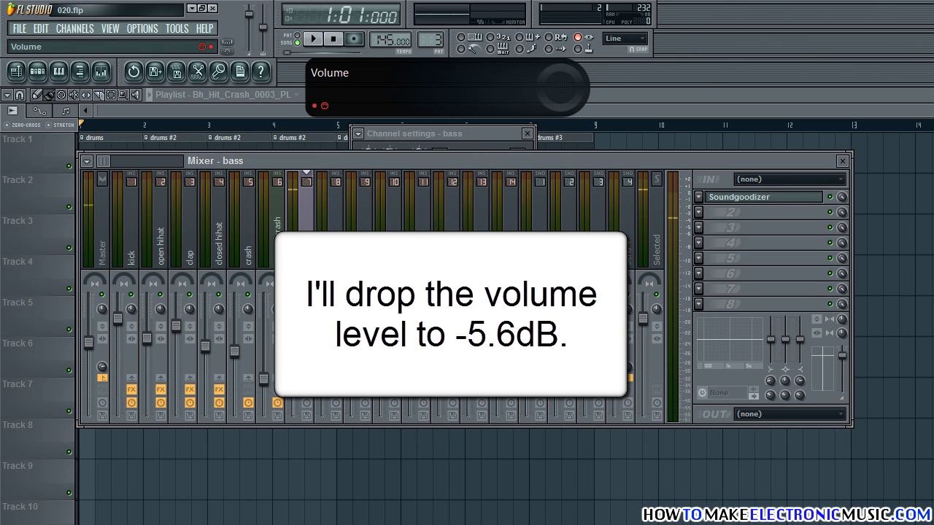
Lower the bass mixer track's volume to -5.6 dB, and close all windows except the playlist.
left_click_drag(302, 321, 305, 372)
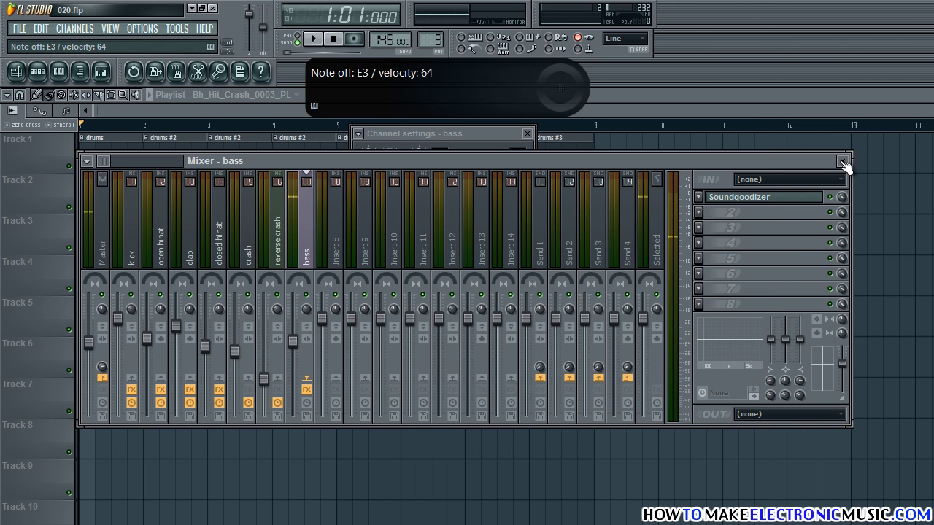
left_click(844, 162)
left_click(527, 134)
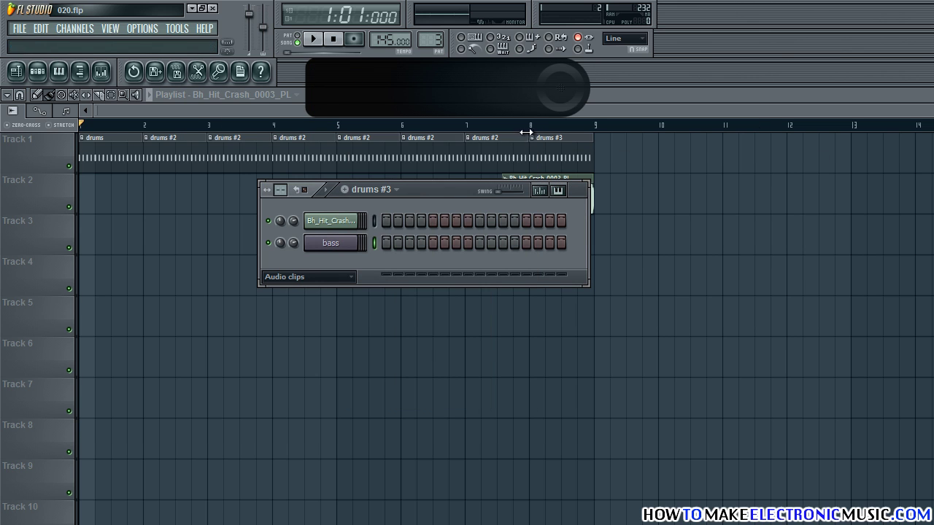
key("Escape")
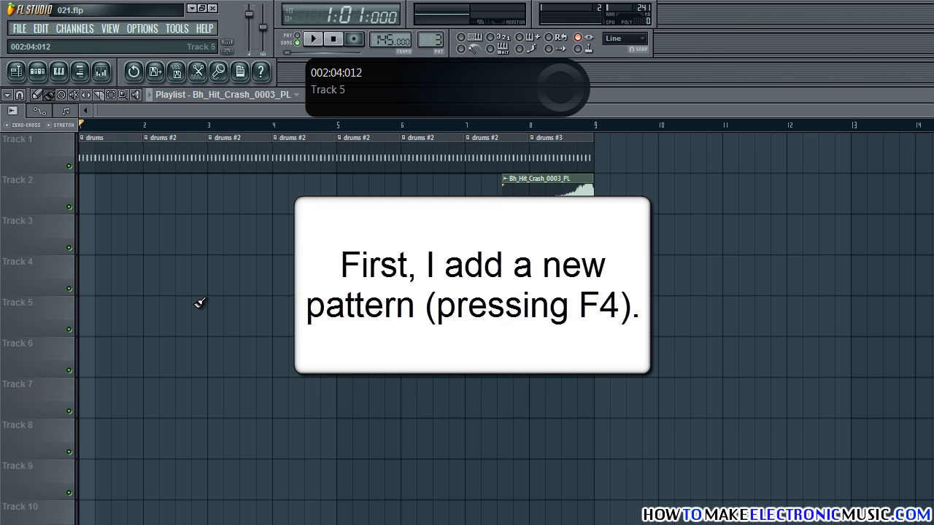
Add a new pattern named bass and place its clip at bar 1 on Track 3 of the playlist.
key("F4")
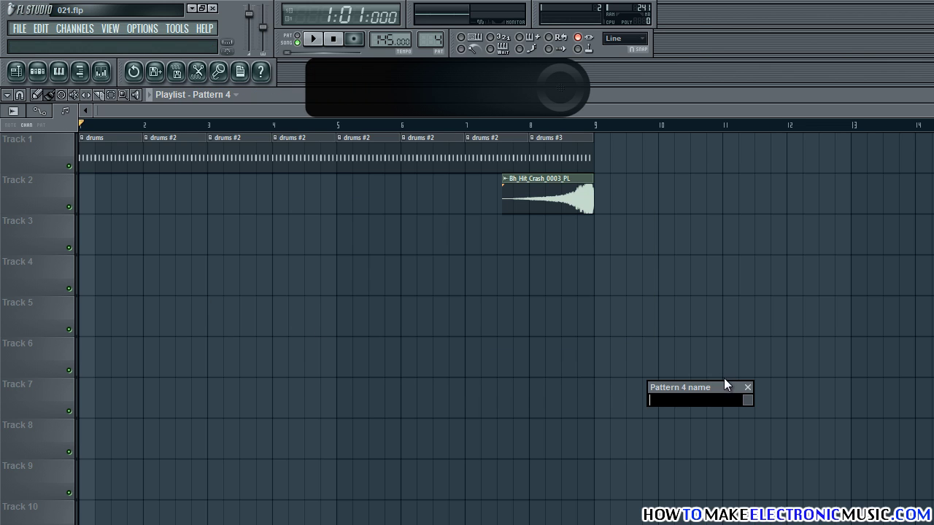
left_click_drag(724, 379, 406, 245)
type("bass")
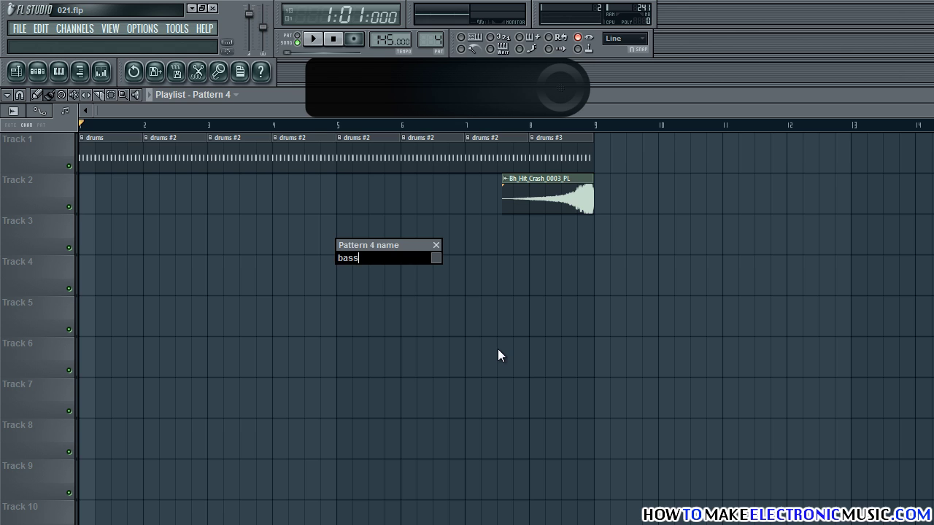
key("Return")
left_click(83, 224)
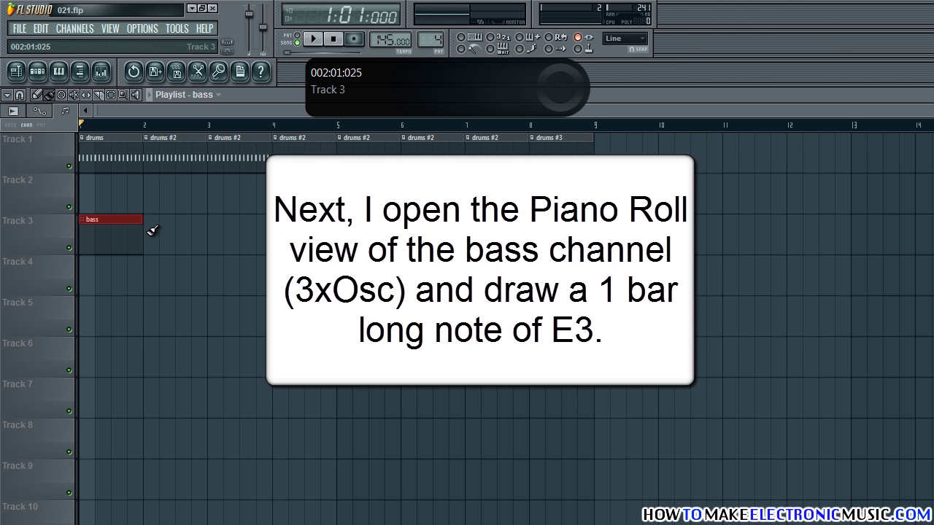
Draw a one-bar E3 note at the start of the bass channel's piano roll and play the arrangement from the playlist.
key("F6")
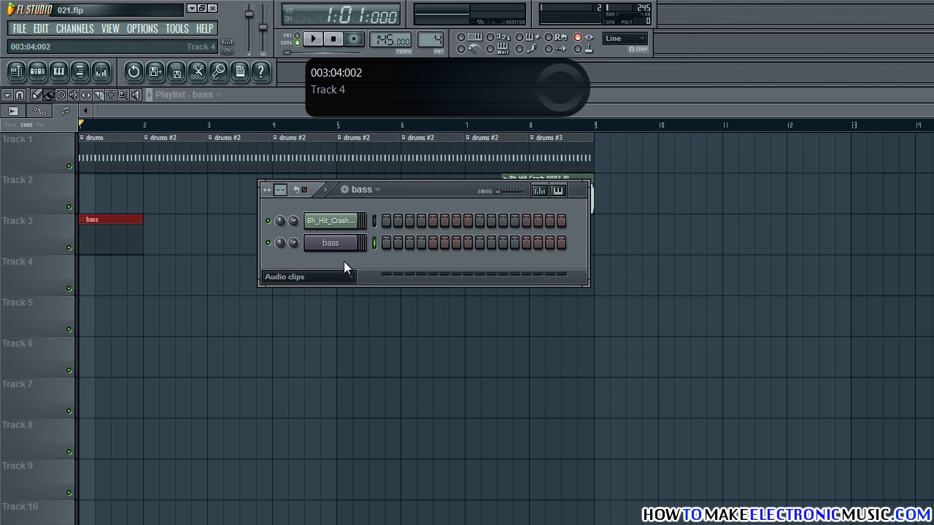
right_click(335, 241)
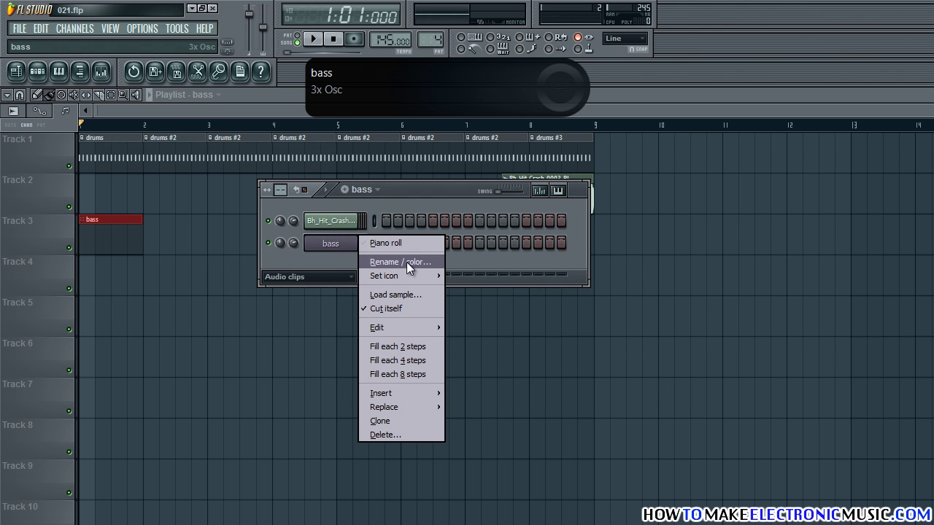
left_click(394, 243)
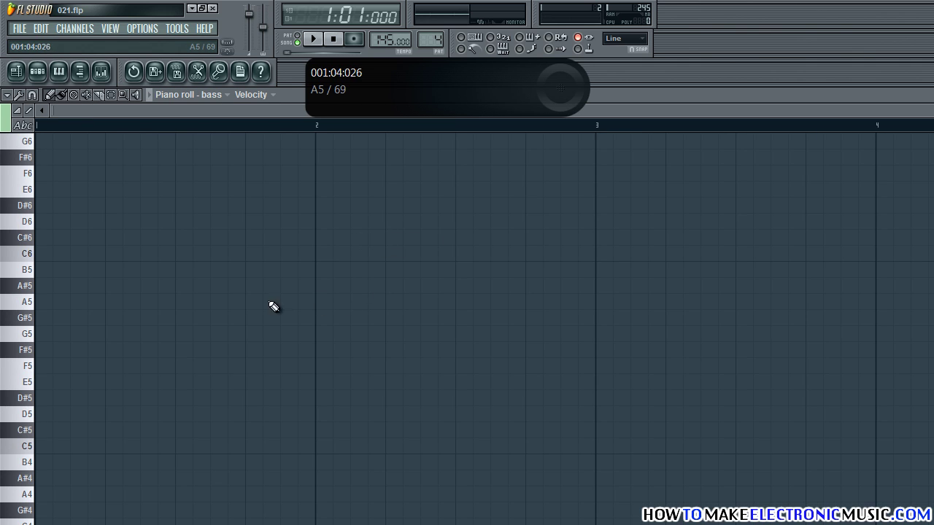
scroll(152, 308, "down", 4)
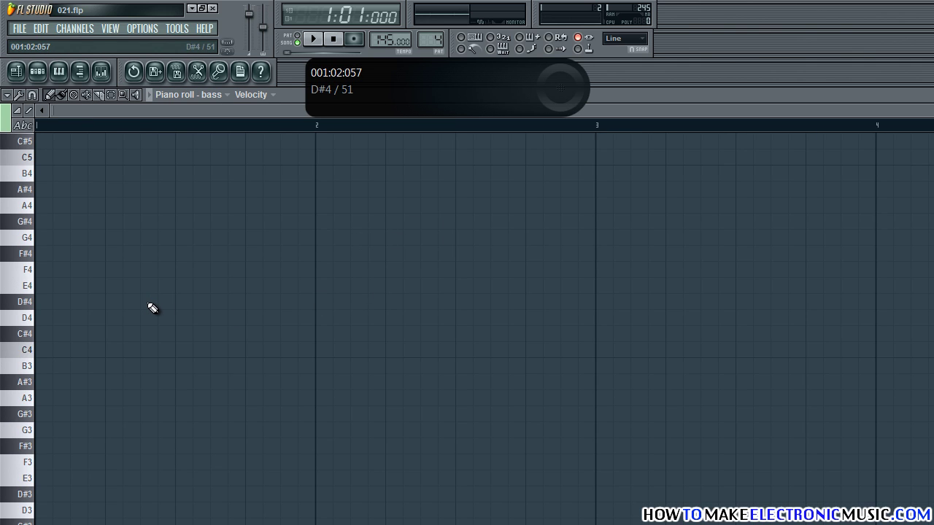
scroll(152, 308, "down", 2)
left_click(39, 380)
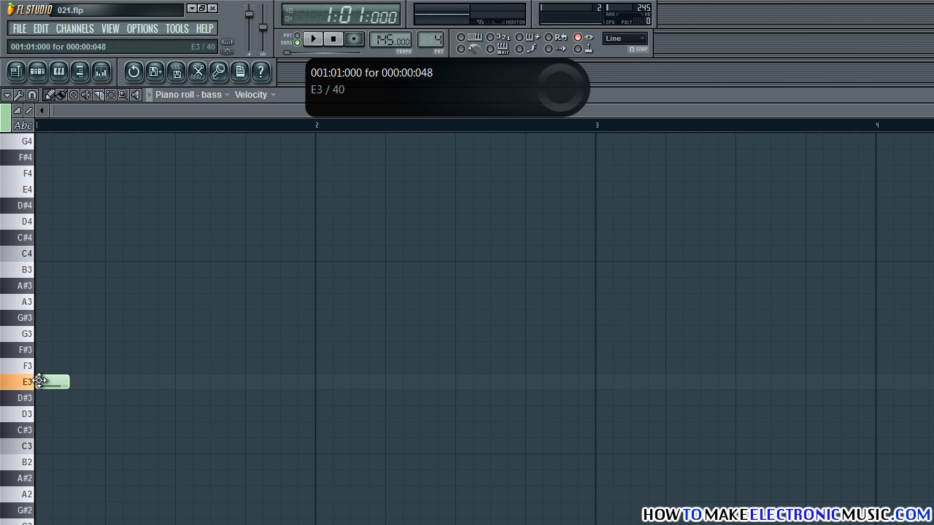
left_click_drag(68, 380, 307, 378)
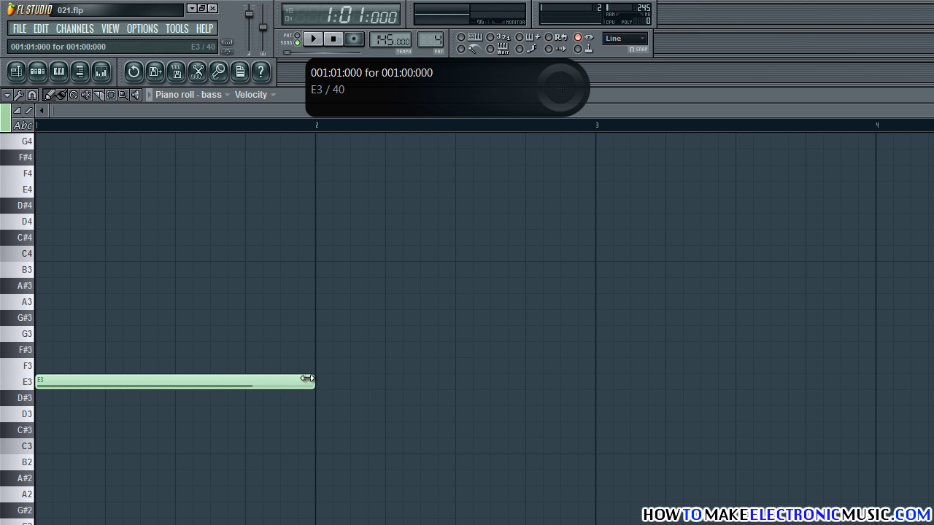
key("F5")
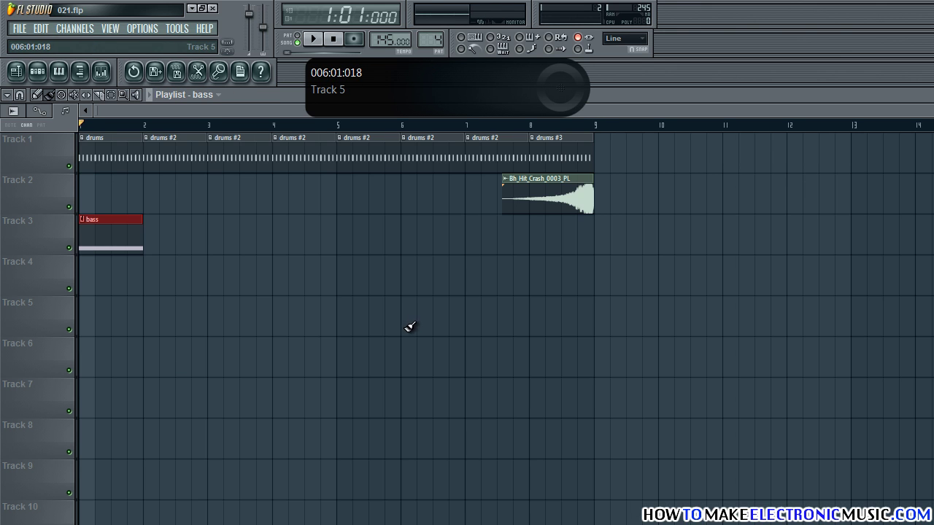
key("space")
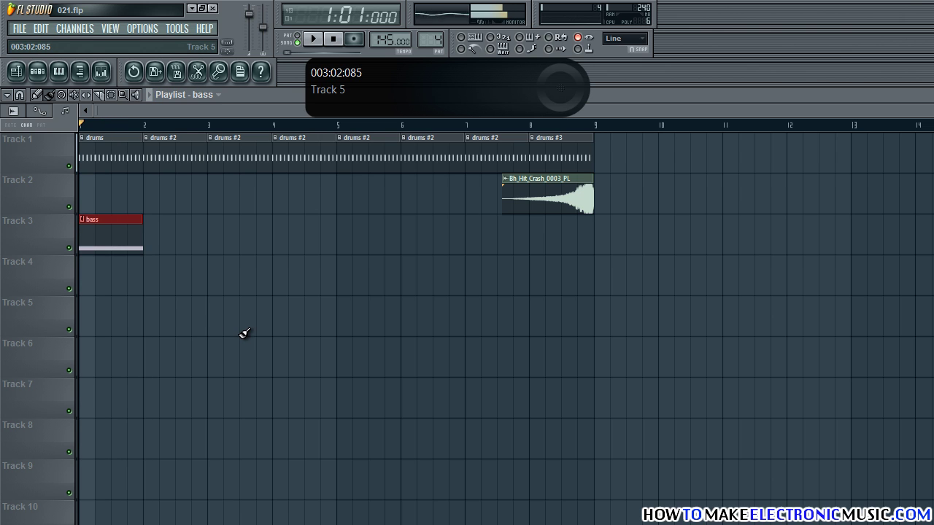
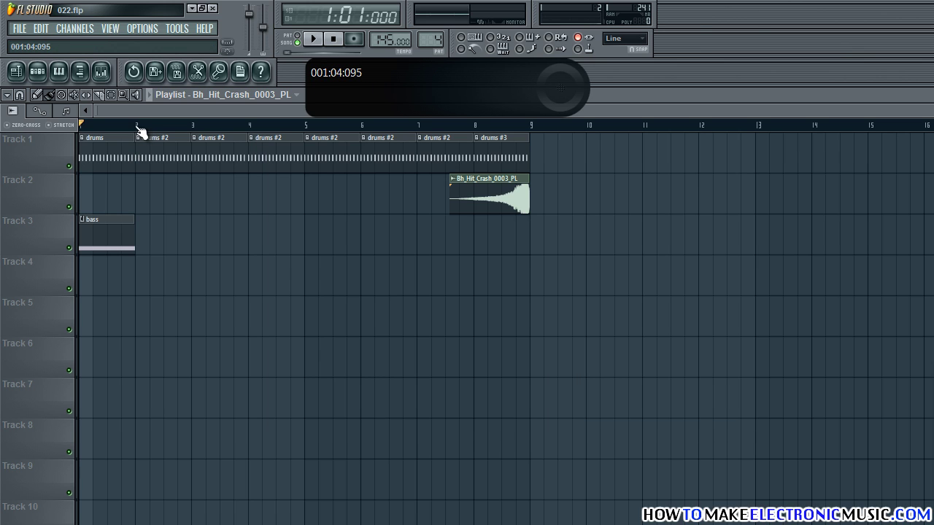
Select the first bar of the playlist, create an automation clip for the bass channel's volume and place it on Track 4.
left_click_drag(138, 129, 42, 131)
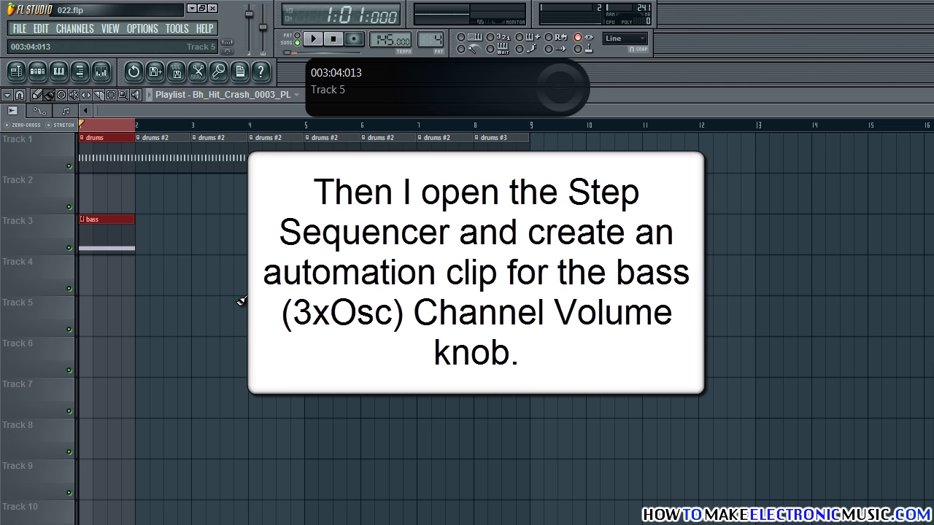
key("F6")
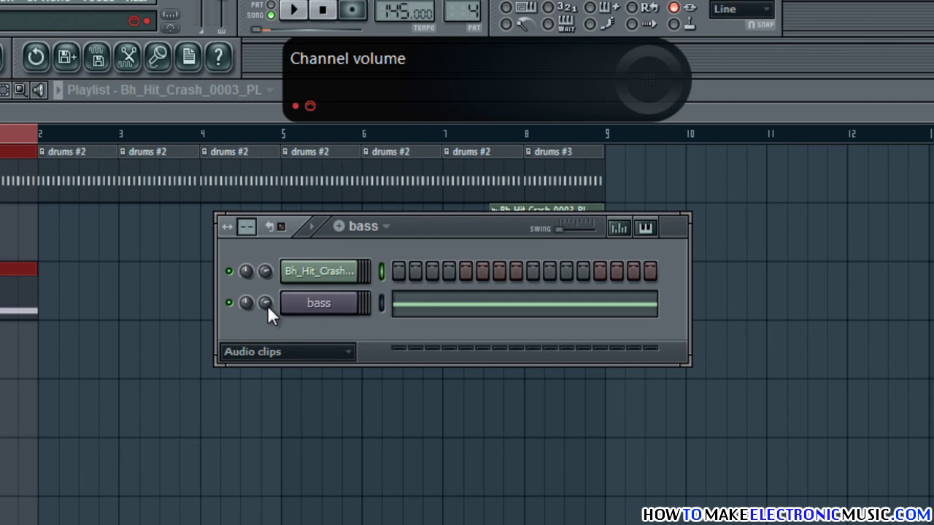
right_click(267, 304)
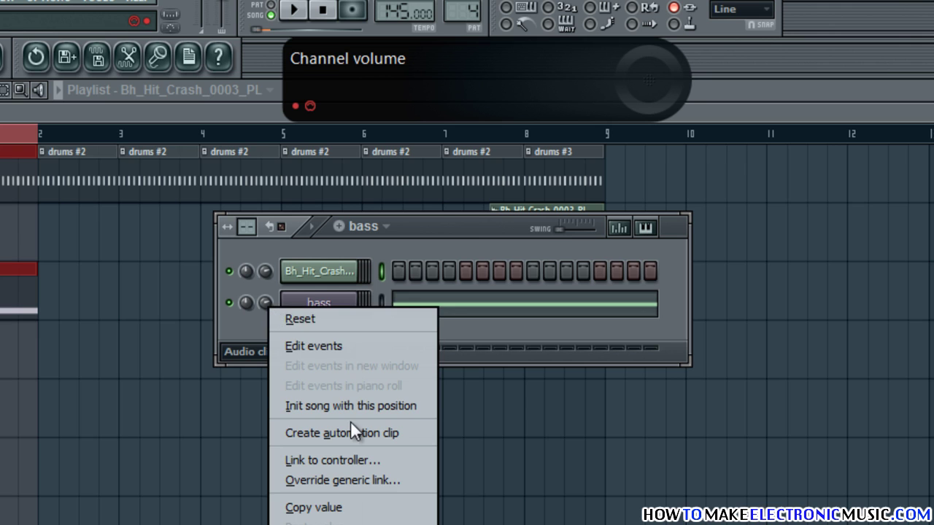
left_click(352, 431)
key("F6")
left_click_drag(80, 186, 70, 277)
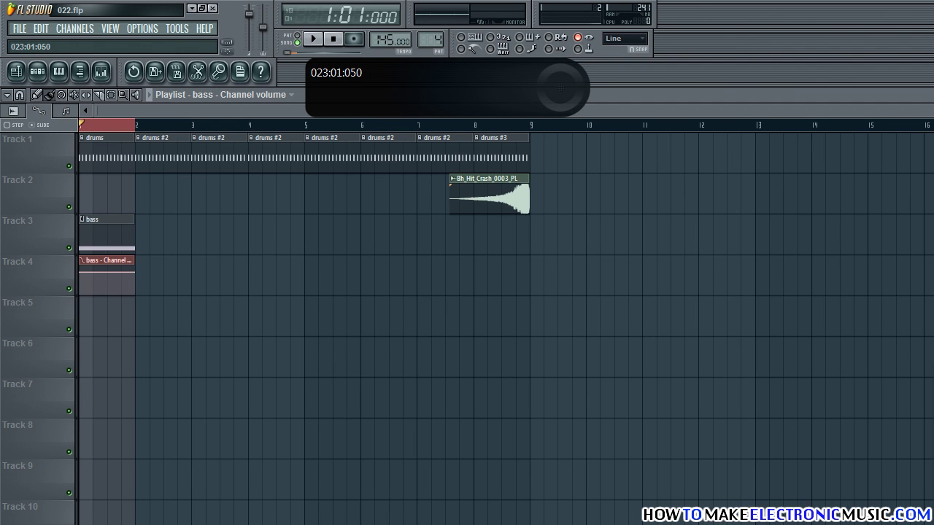
Shape the first beat of the bass volume envelope as a curved rise from 0% through a half-beat point to 001:02:000, and play it.
left_click_drag(926, 109, 201, 100)
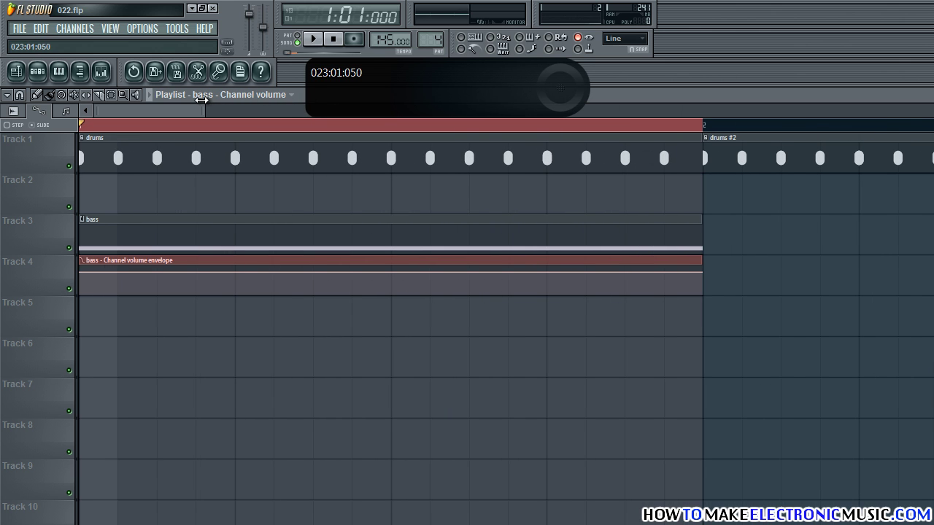
left_click_drag(34, 131, 34, 55)
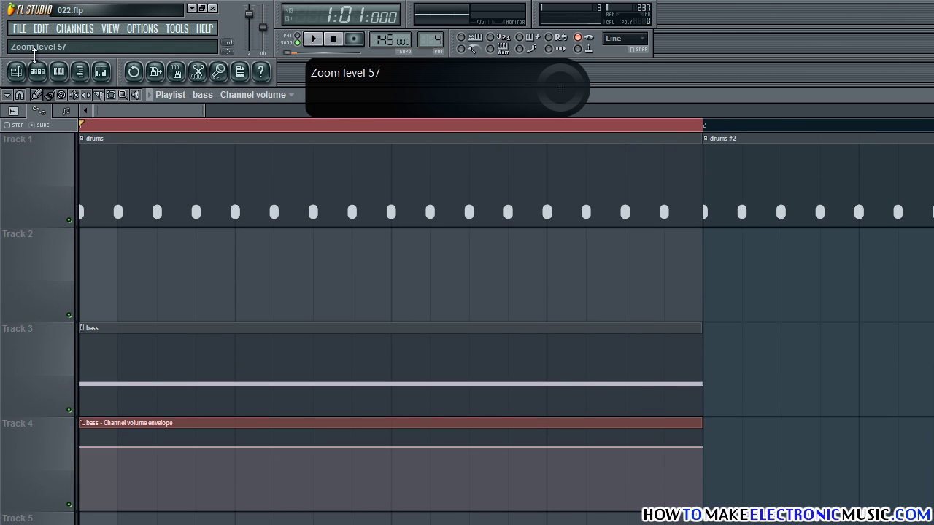
scroll(241, 292, "down", 2)
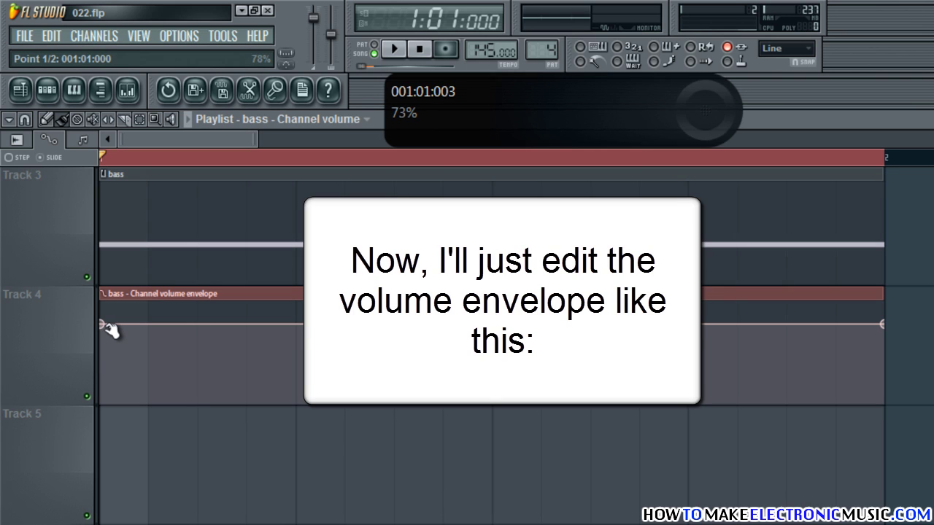
left_click_drag(103, 324, 81, 430)
left_click_drag(205, 339, 201, 340)
left_click_drag(299, 338, 298, 323)
left_click_drag(150, 375, 165, 524)
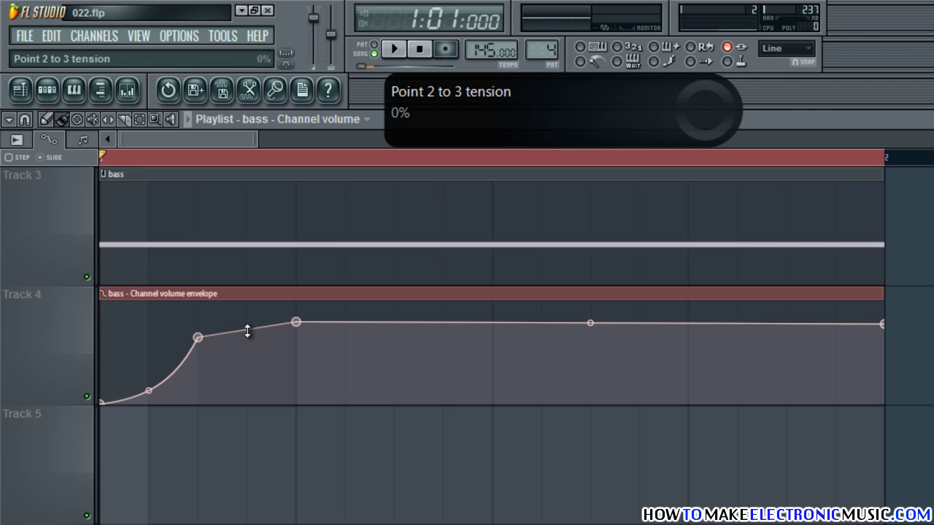
left_click_drag(248, 331, 247, 413)
key("space")
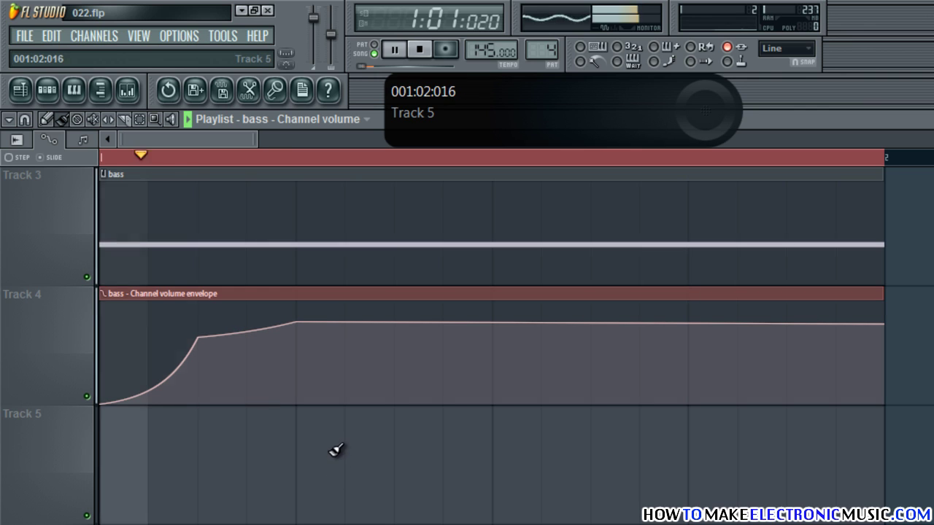
key("space")
Shape the second beat of the bass volume envelope: drop to 0% at 001:02:000, then curved rises to 65% at 001:02:048 and 77% at 001:03:000.
left_click_drag(344, 378, 303, 407)
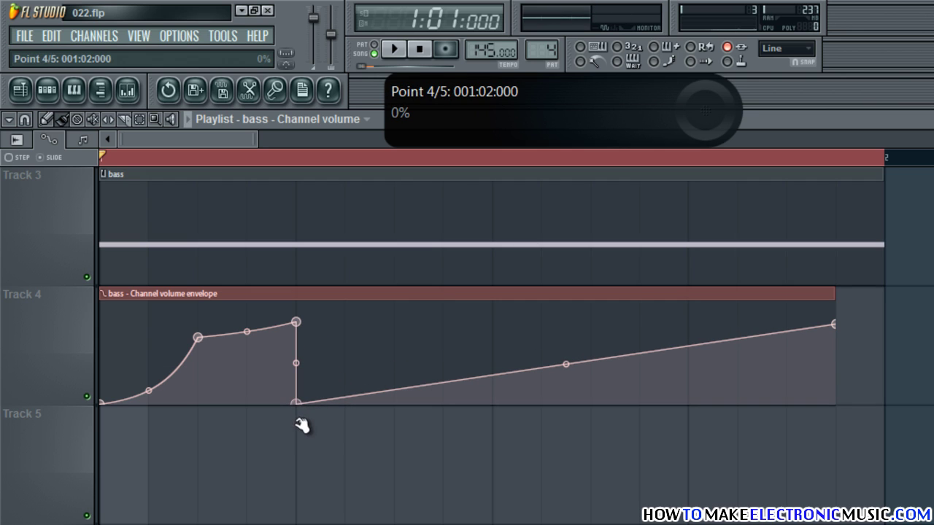
right_click(392, 360)
left_click_drag(396, 359, 396, 338)
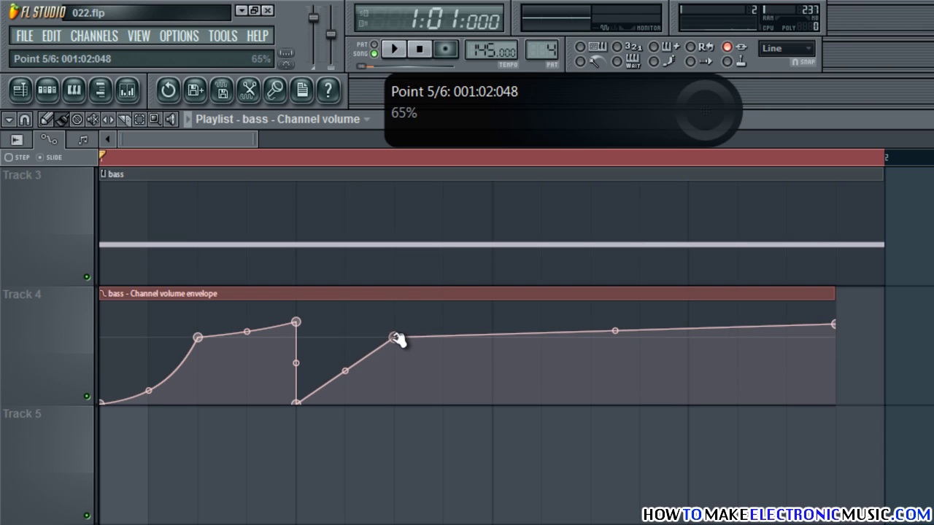
right_click(493, 329)
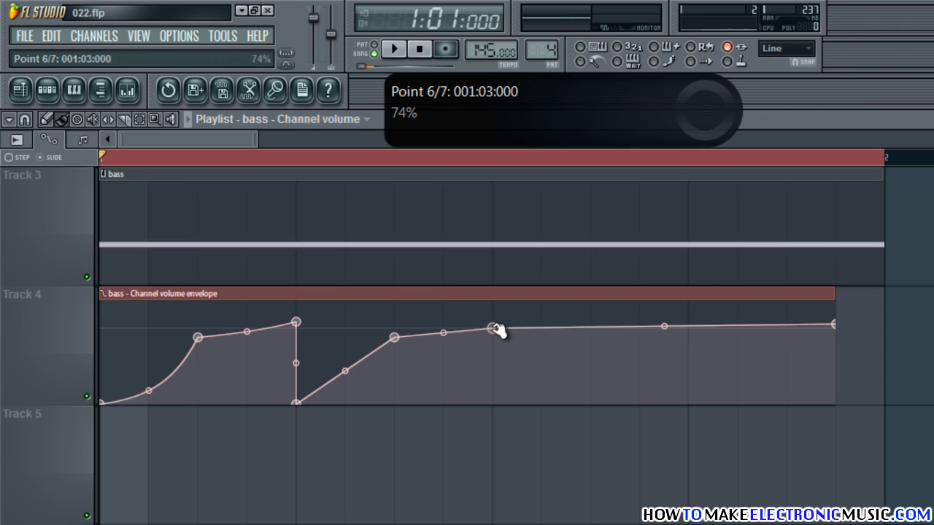
left_click_drag(497, 329, 496, 328)
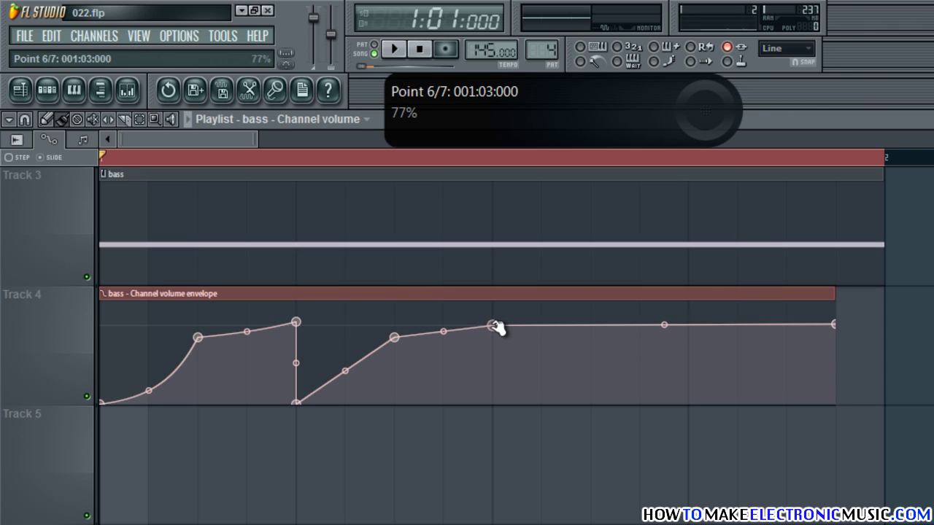
left_click_drag(346, 373, 346, 500)
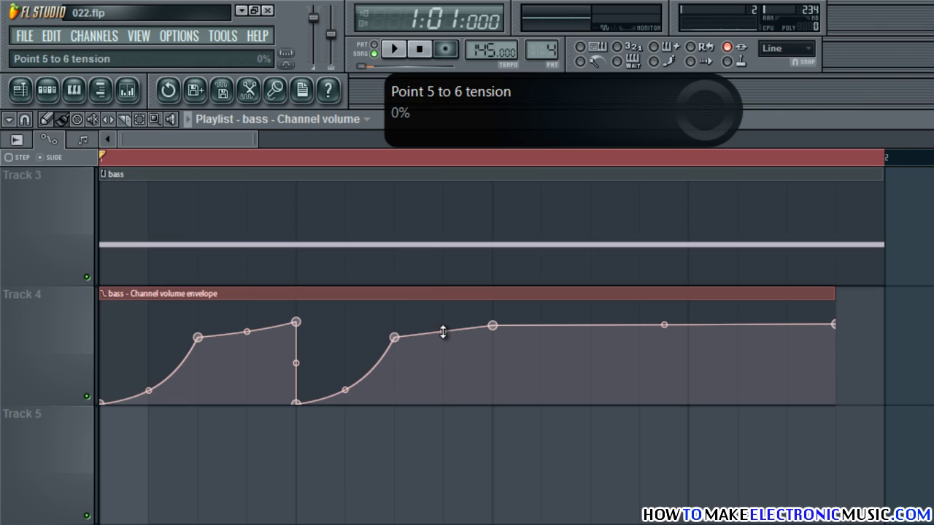
left_click_drag(443, 332, 441, 343)
left_click_drag(441, 385, 442, 479)
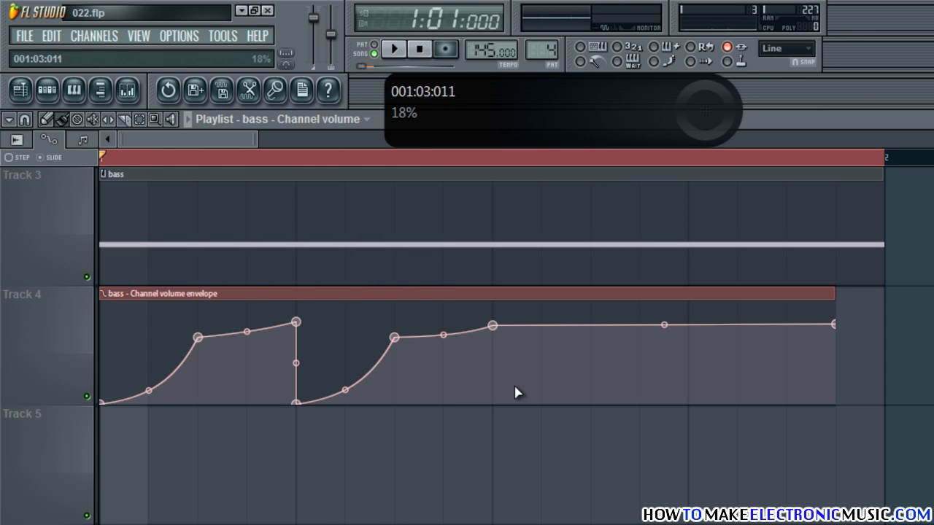
Shape the third beat of the bass volume envelope as a drop to 0% at 001:03:000 and curved rises through 001:03:048 to 001:04:000, and play it.
right_click(537, 382)
left_click_drag(537, 381, 493, 402)
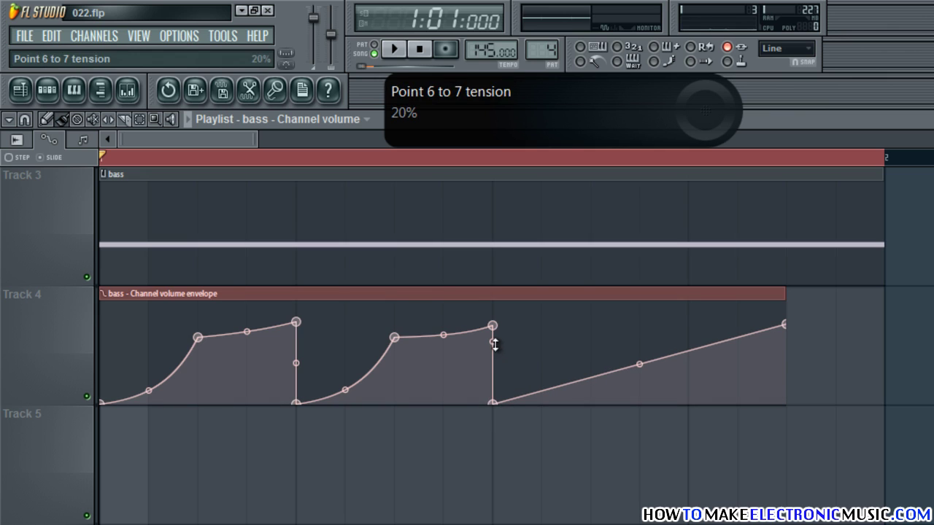
right_click(494, 344)
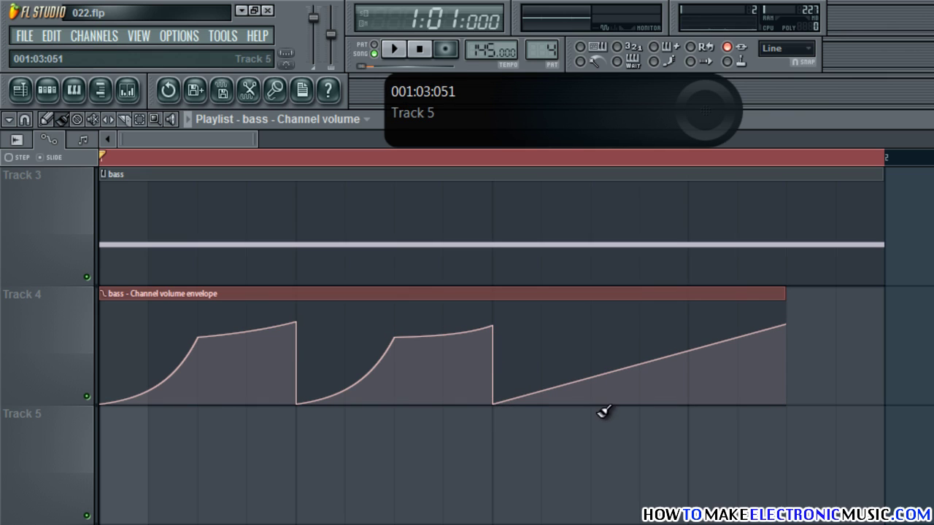
right_click(591, 367)
left_click_drag(591, 367, 593, 334)
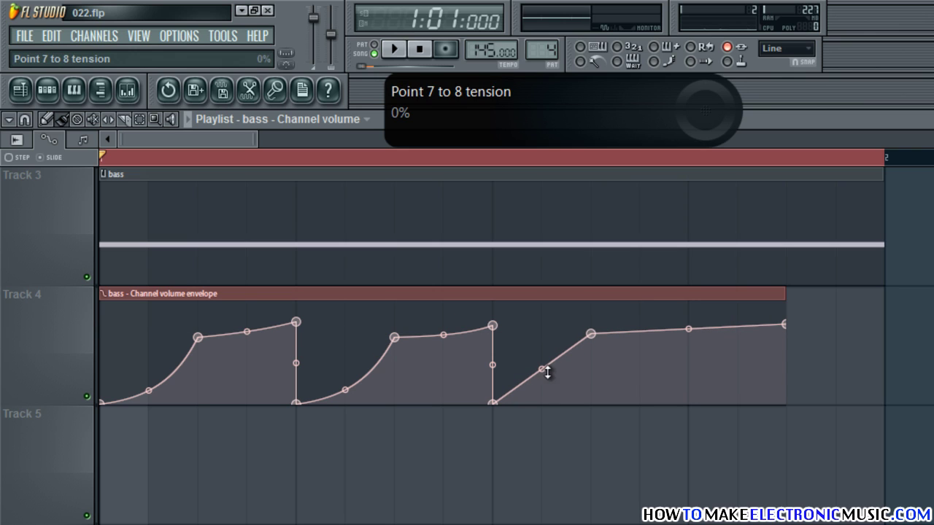
right_click(690, 317)
left_click_drag(688, 317, 694, 328)
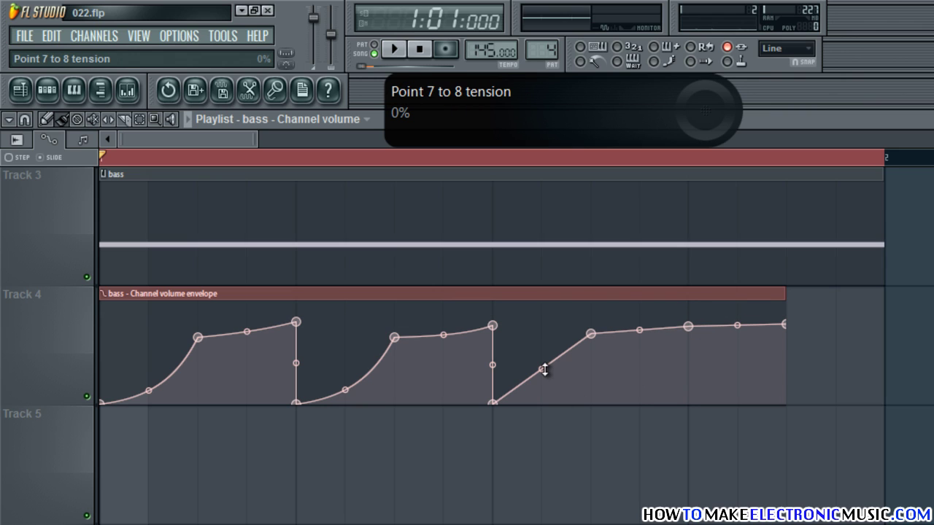
left_click_drag(544, 372, 568, 497)
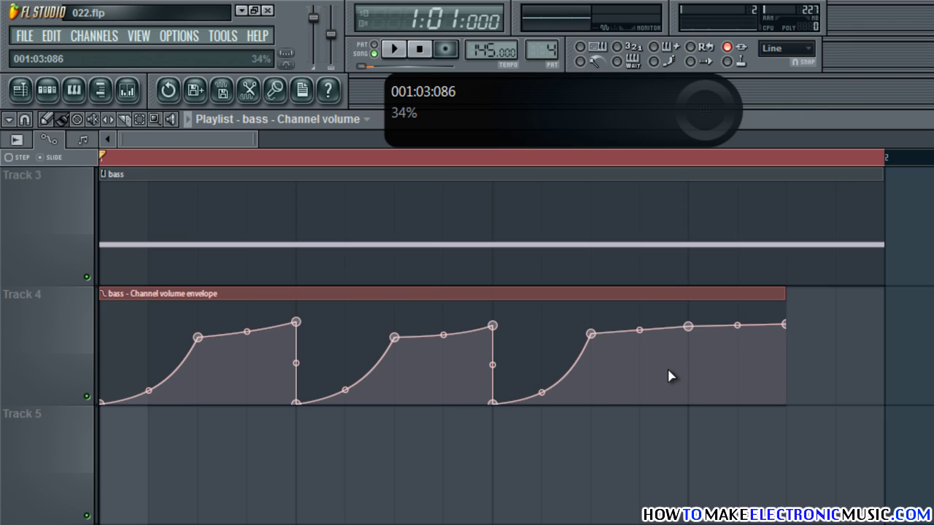
left_click_drag(644, 327, 646, 355)
left_click_drag(651, 391, 666, 492)
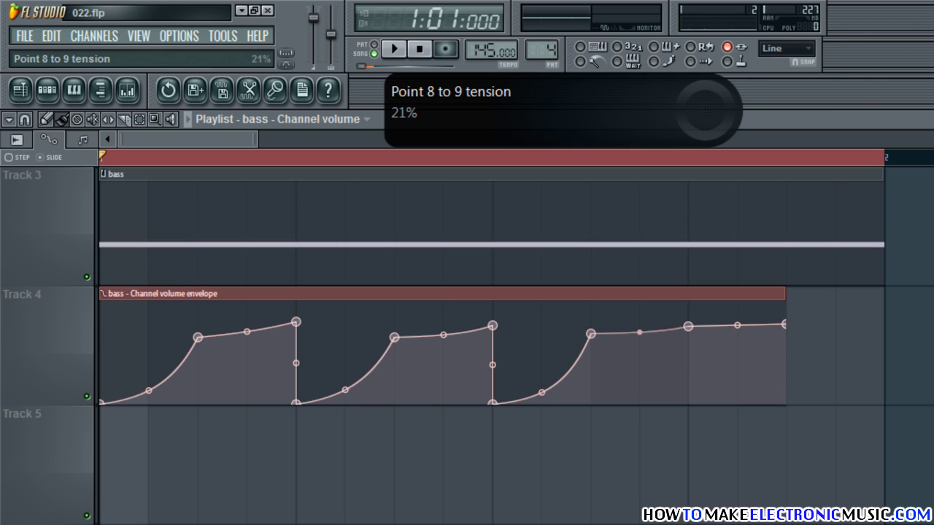
key("space")
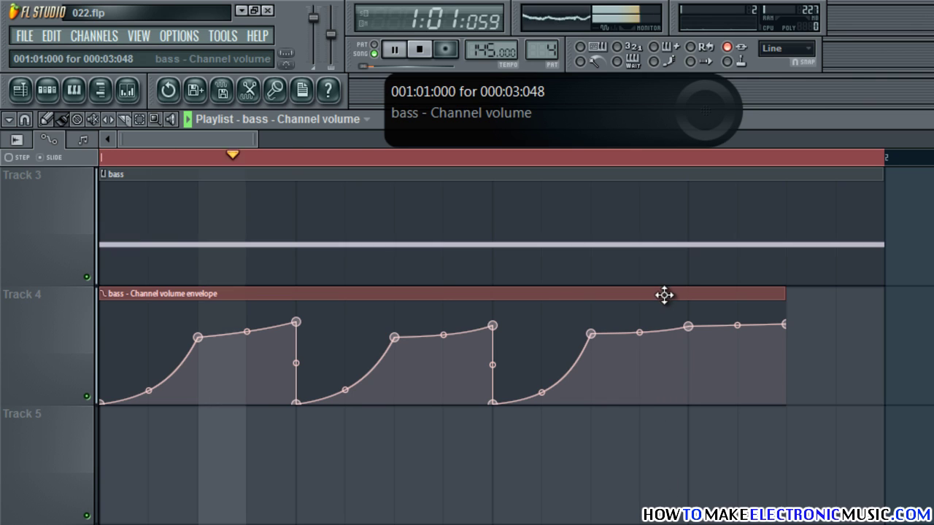
key("space")
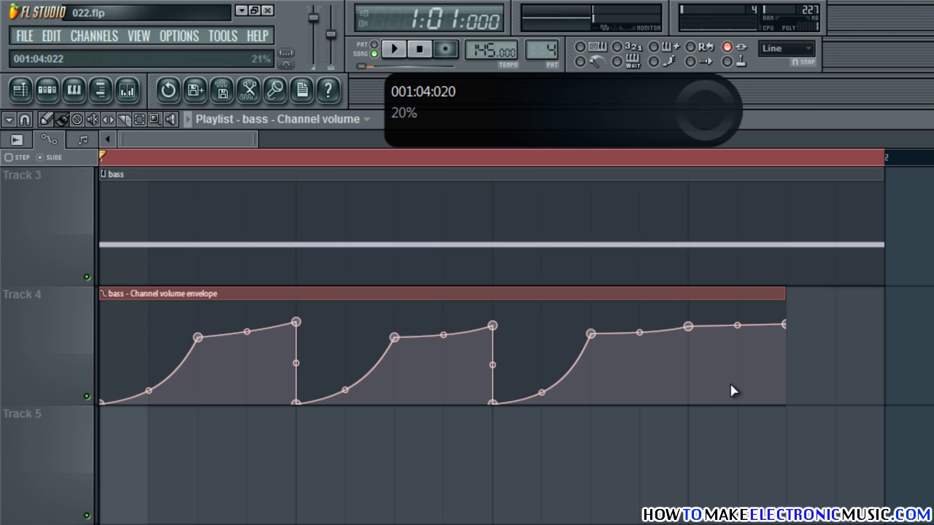
Extend the envelope clip to the bar's end, shape its fourth beat from 0% at 001:04:000 through 67% at 001:04:048 to 002:01:000, and play it.
left_click_drag(784, 292, 871, 291)
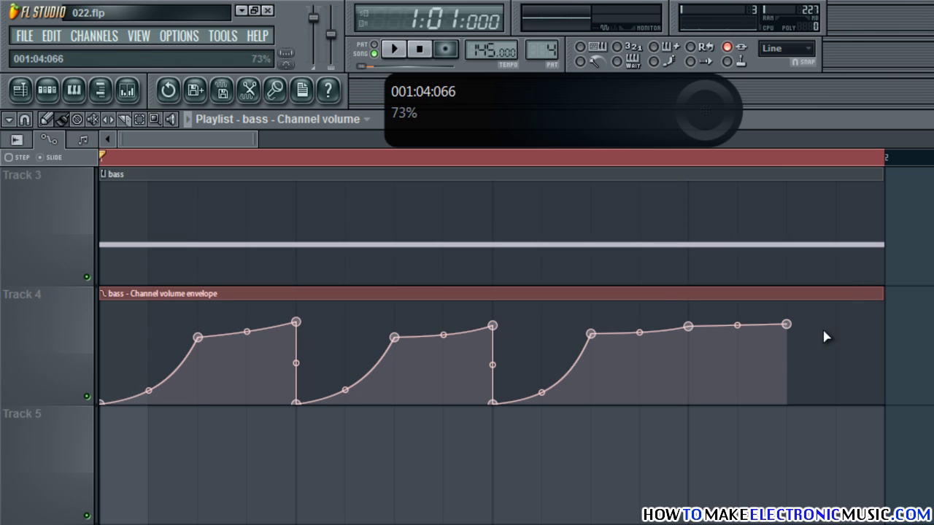
left_click_drag(786, 325, 700, 431)
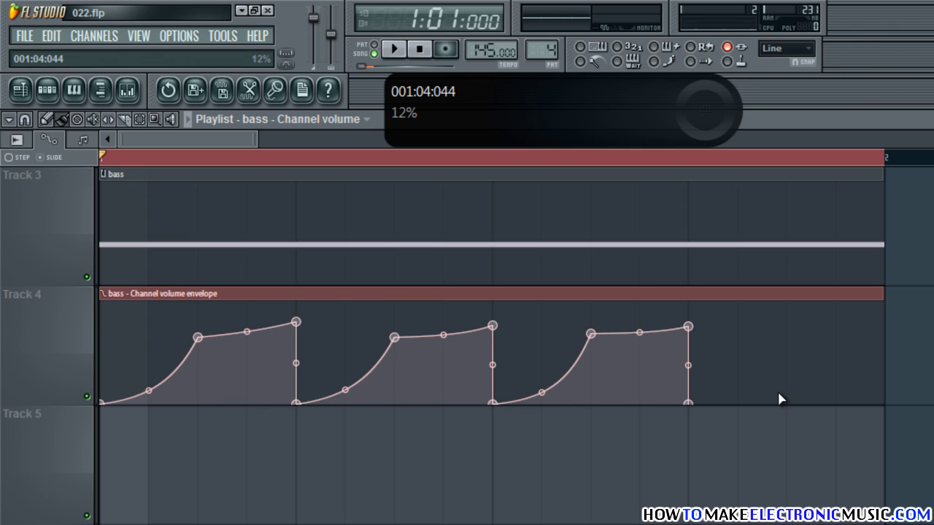
left_click(786, 356)
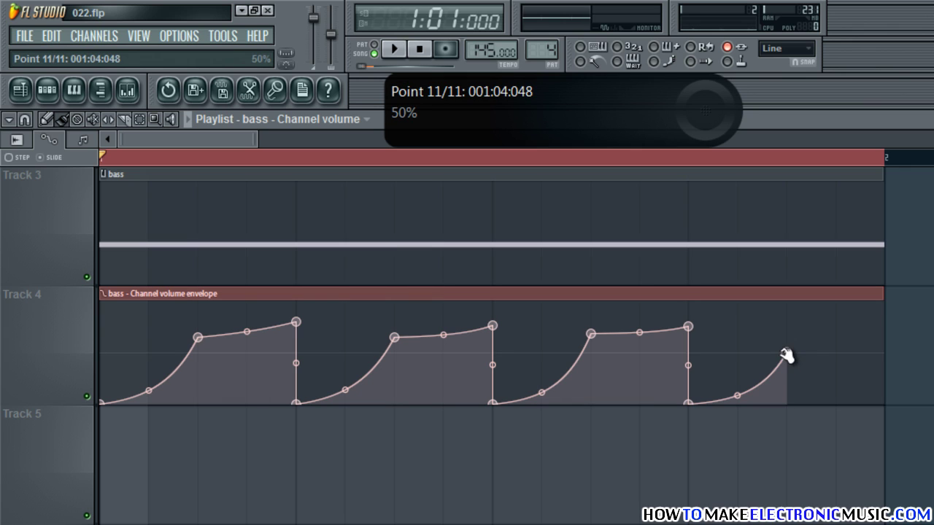
mouse_move(788, 356)
left_mouse_down()
mouse_move(789, 329)
mouse_move(790, 338)
left_mouse_up()
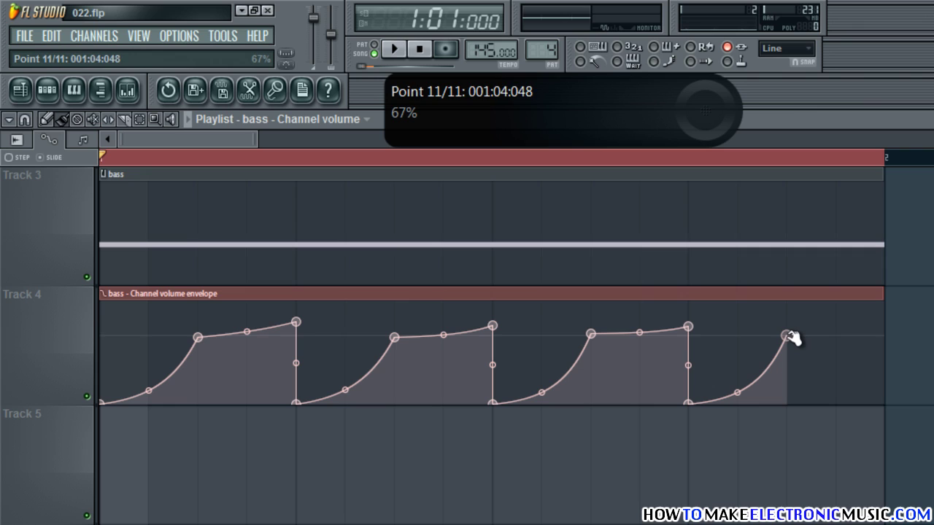
right_click(875, 326)
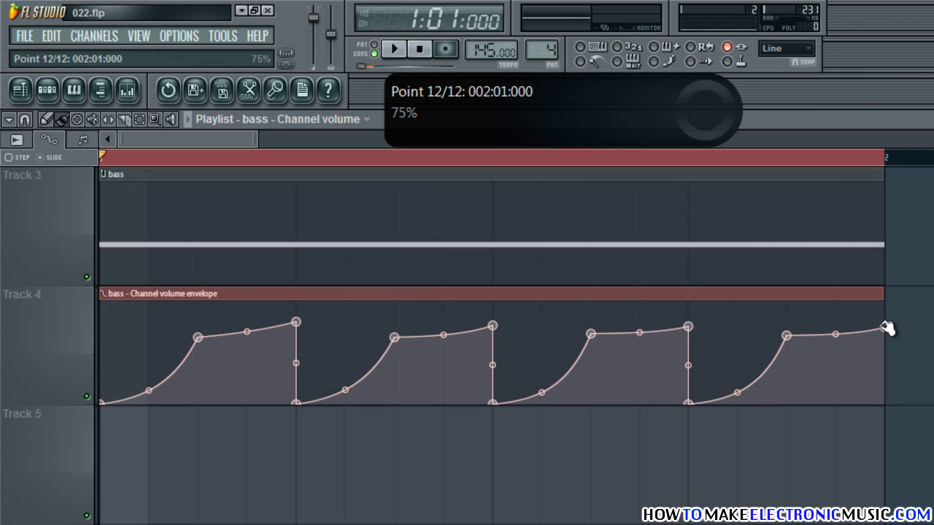
left_click_drag(885, 326, 890, 328)
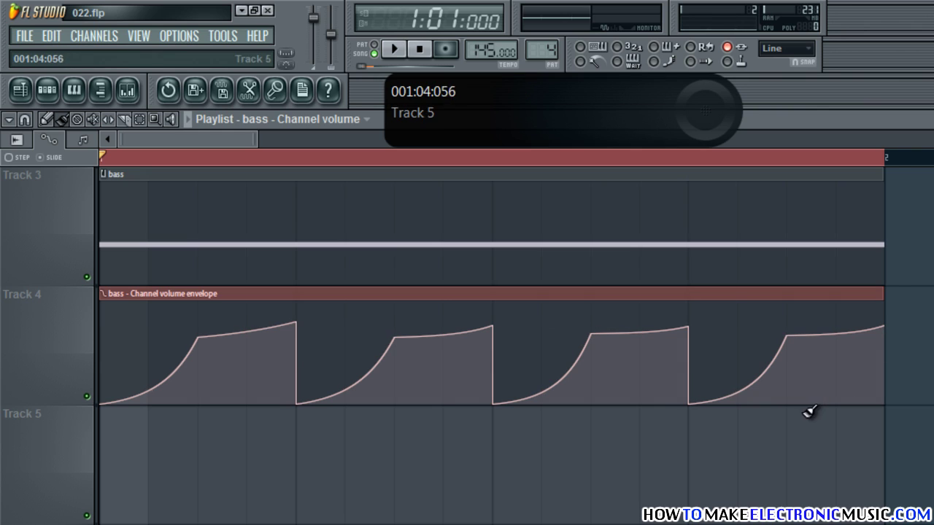
left_click_drag(737, 393, 740, 406)
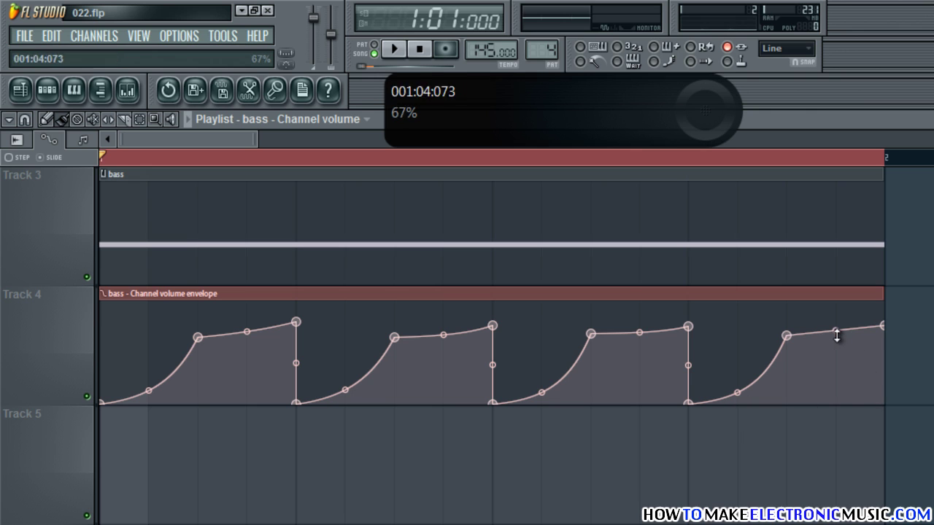
key("space")
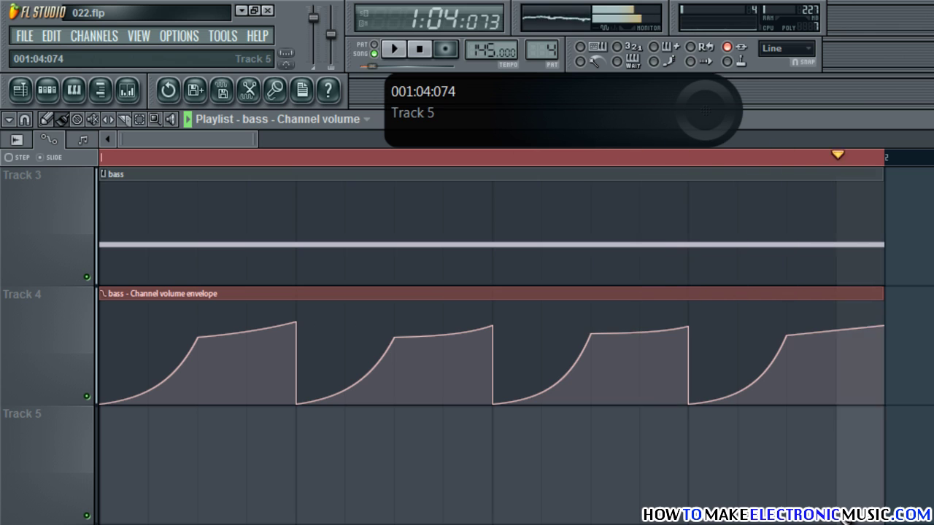
key("space")
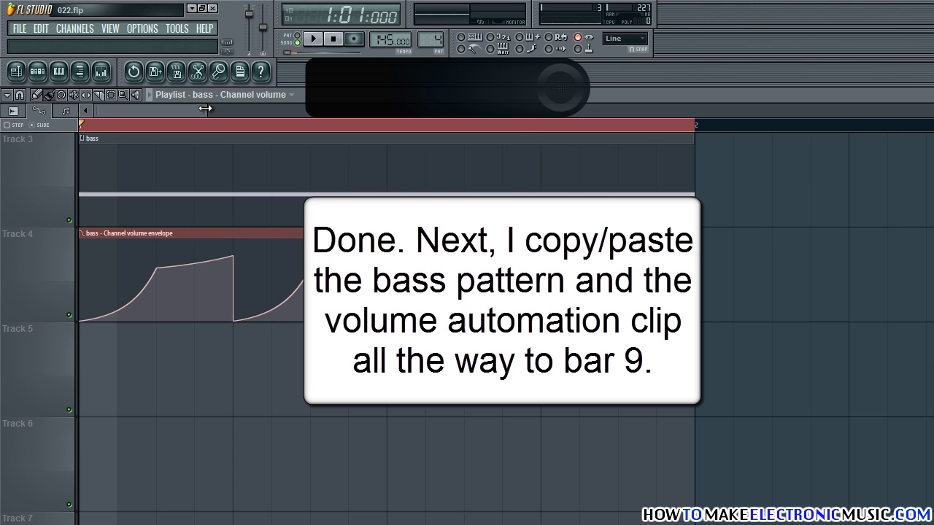
Zoom the playlist out to show the drums, crash, bass and volume envelope clips together up to bar 9.
left_click_drag(205, 109, 933, 109)
scroll(43, 136, "up", 3)
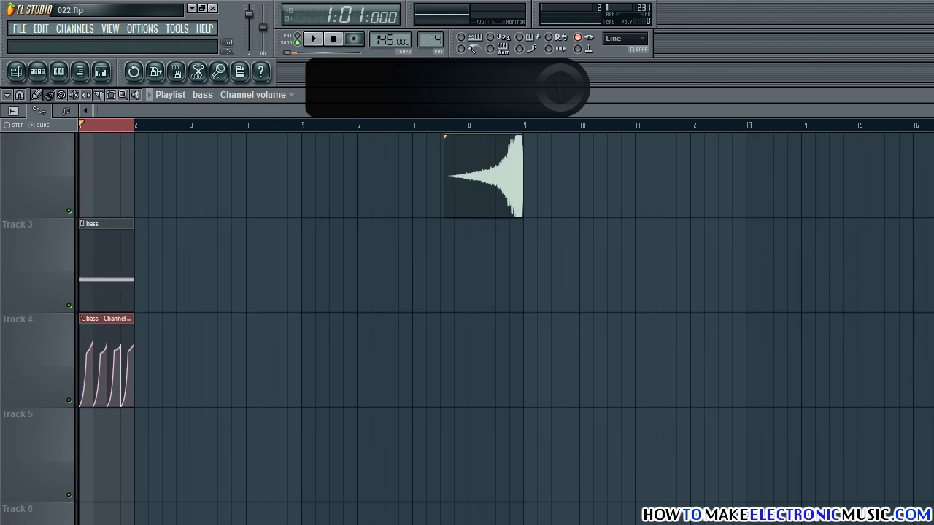
scroll(43, 137, "down", 3)
scroll(40, 144, "down", 6)
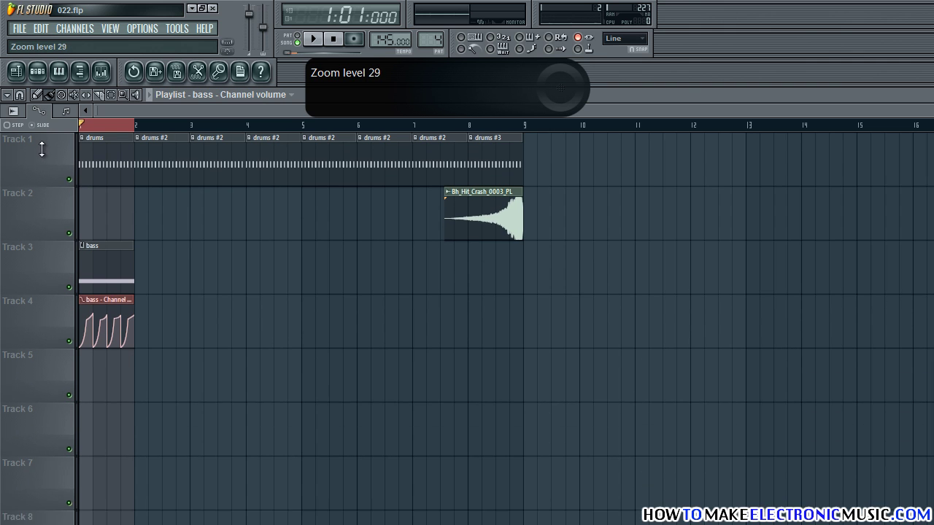
scroll(37, 152, "up", 1)
scroll(38, 152, "up", 2)
scroll(37, 152, "down", 1)
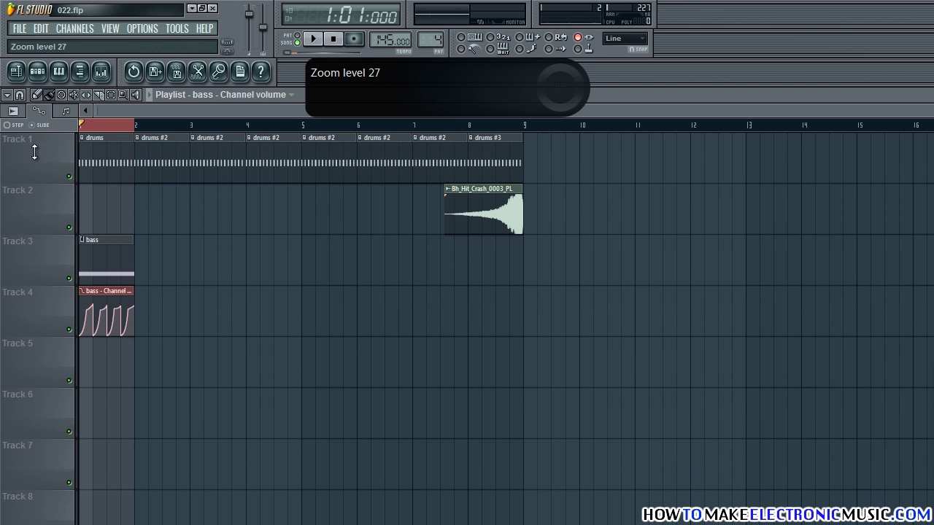
Clear the timeline selection, then repeat the bass pattern and its channel volume automation up to bar 9 and play the arrangement.
double_click(86, 127)
left_click(84, 129)
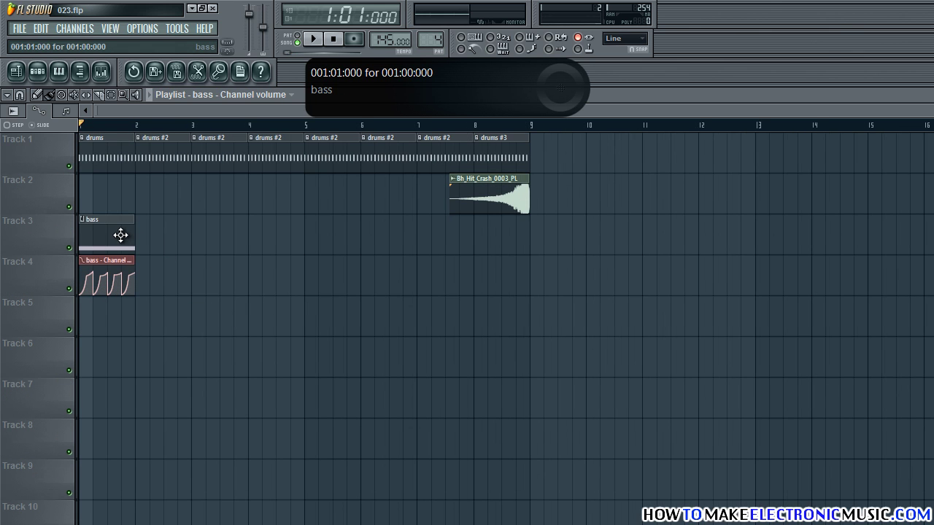
left_click(127, 238)
left_click(145, 238)
mouse_move(145, 237)
left_mouse_down()
mouse_move(494, 234)
mouse_move(216, 265)
left_mouse_up()
left_click(124, 260)
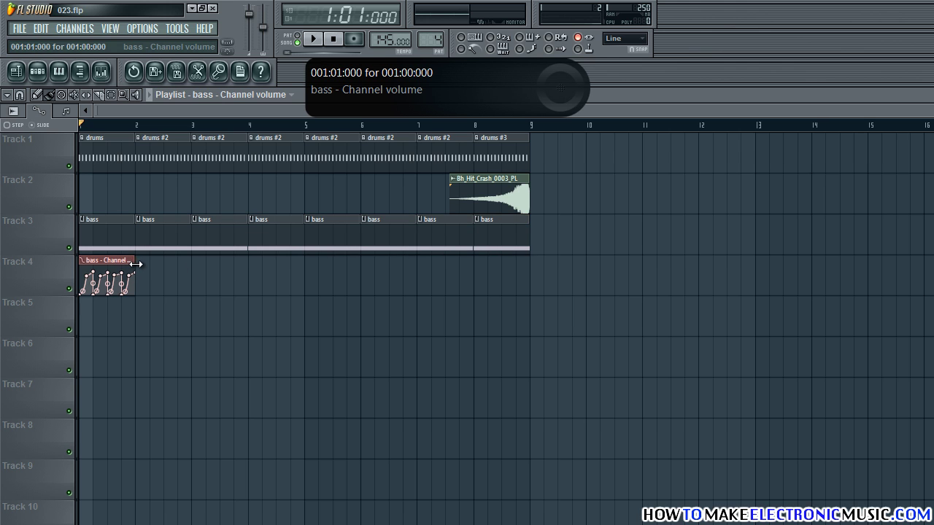
mouse_move(136, 264)
left_mouse_down()
mouse_move(469, 260)
mouse_move(494, 313)
mouse_move(489, 325)
left_mouse_up()
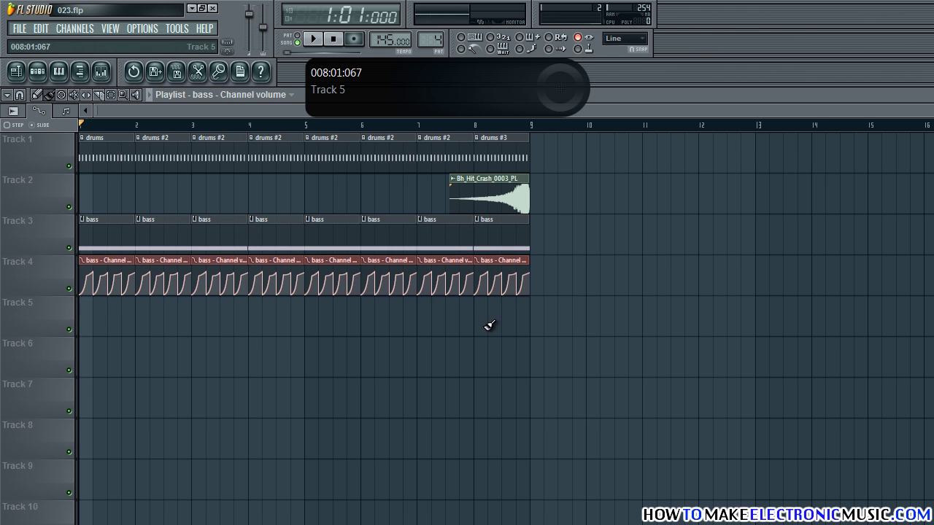
key("space")
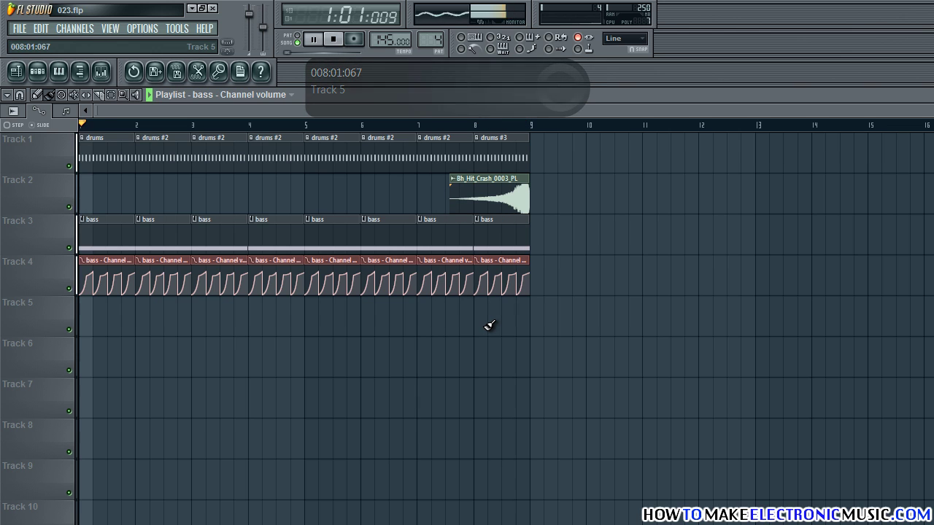
key("space")
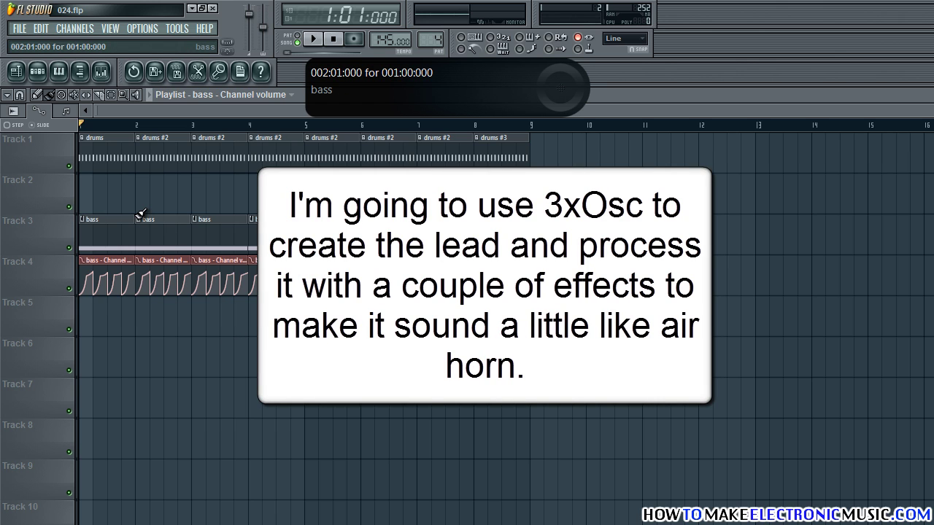
Add a 3x Osc channel and set the shape of all three oscillators to sawtooth.
left_click(75, 28)
mouse_move(80, 43)
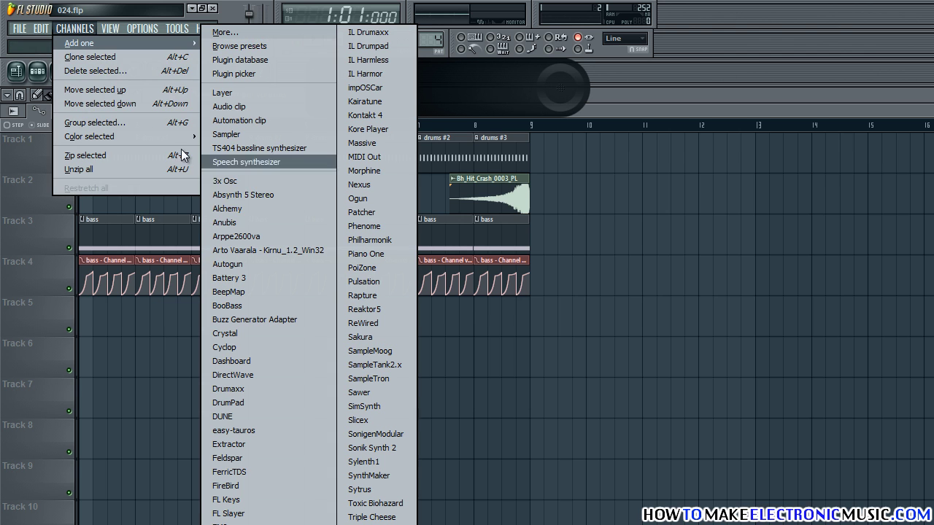
left_click(267, 181)
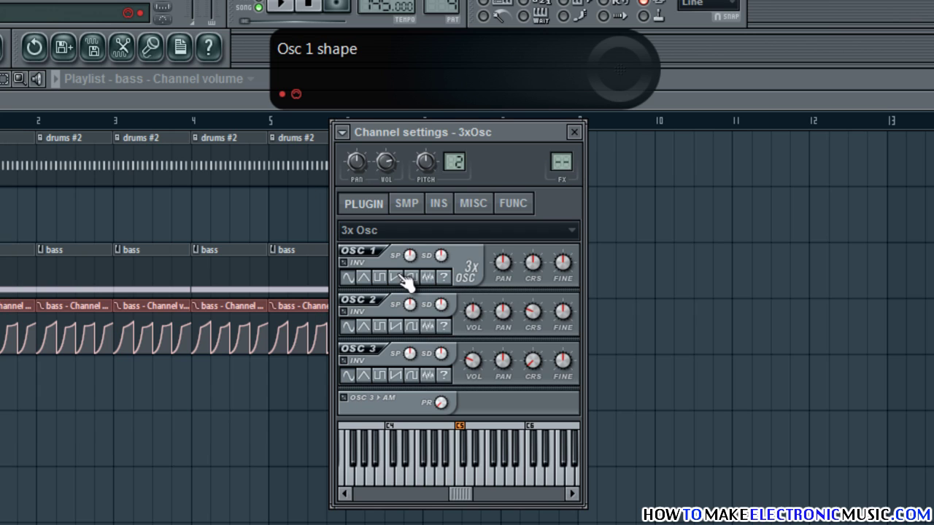
left_click(397, 278)
left_click(398, 327)
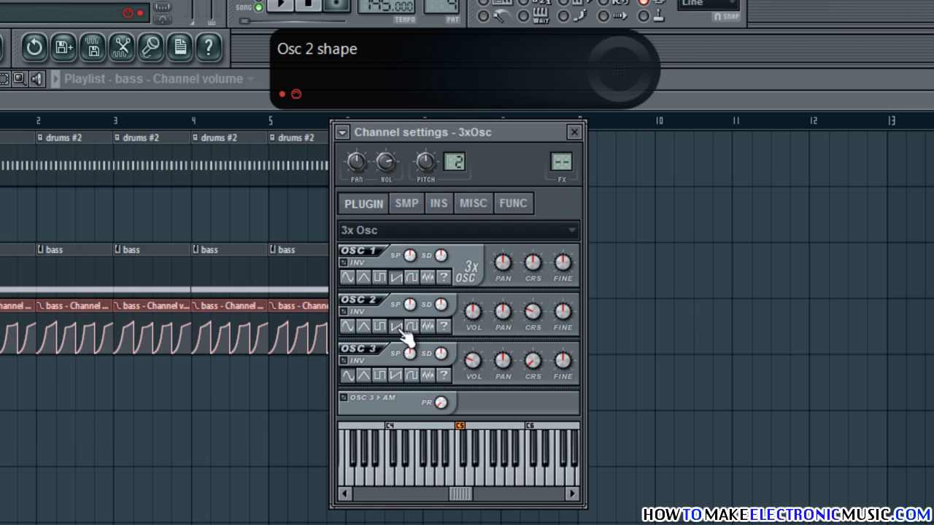
left_click(398, 376)
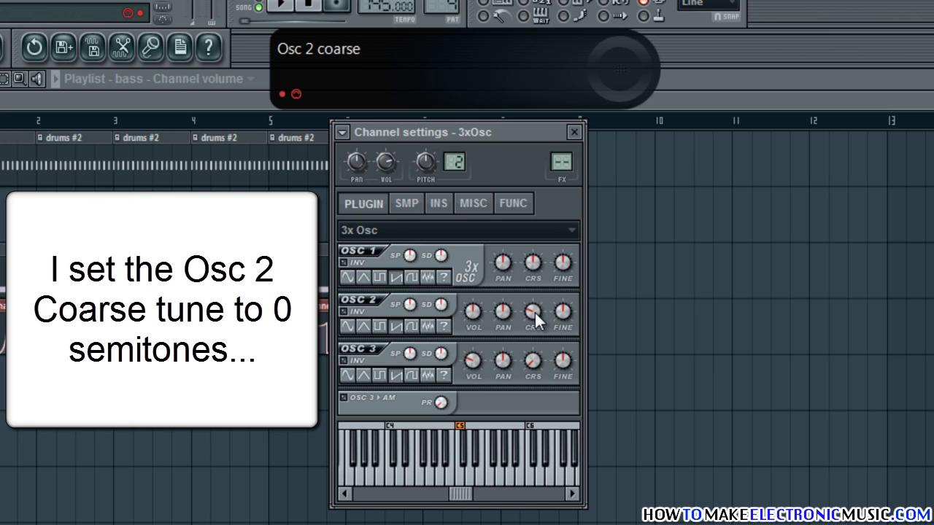
Set Osc 2 and Osc 3 coarse tuning to 0 semitones, and fine-tune Osc 1 to -40 cents and Osc 2 to +40 cents.
left_click_drag(534, 311, 536, 262)
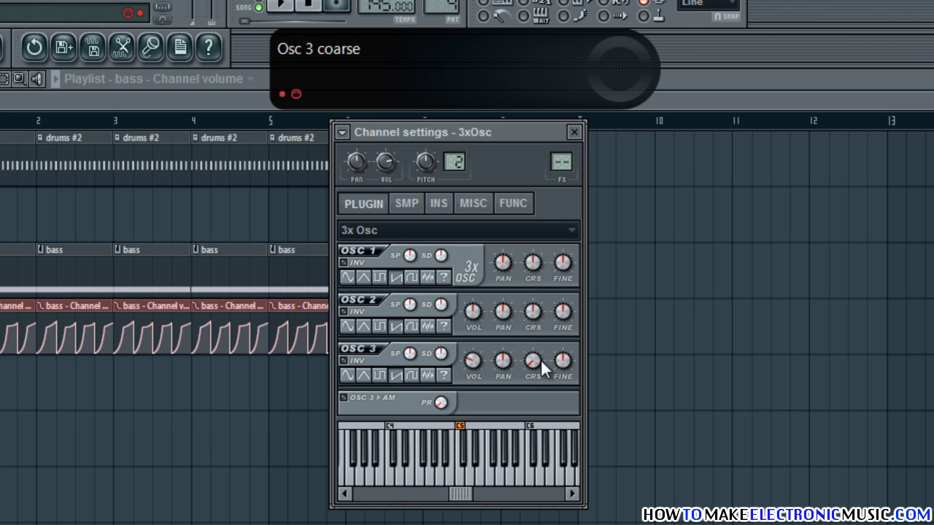
left_click_drag(540, 364, 530, 262)
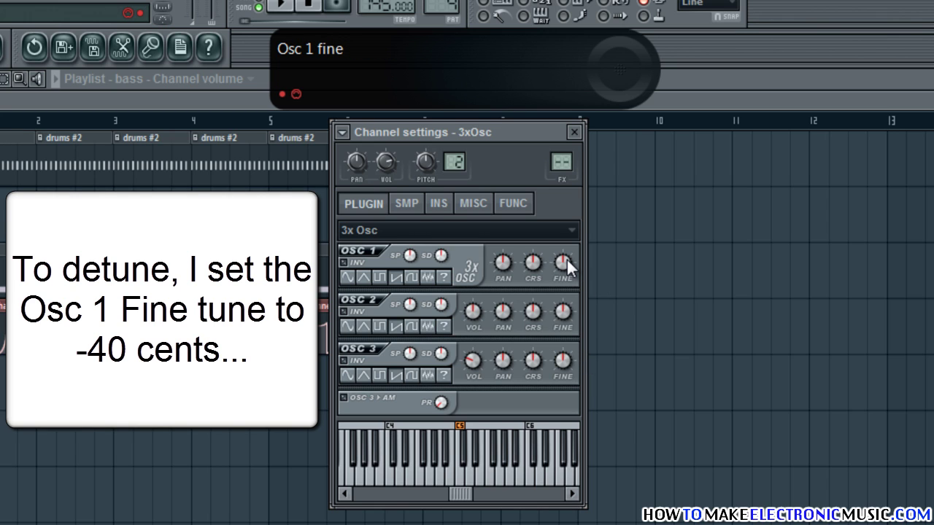
left_click_drag(565, 261, 568, 302)
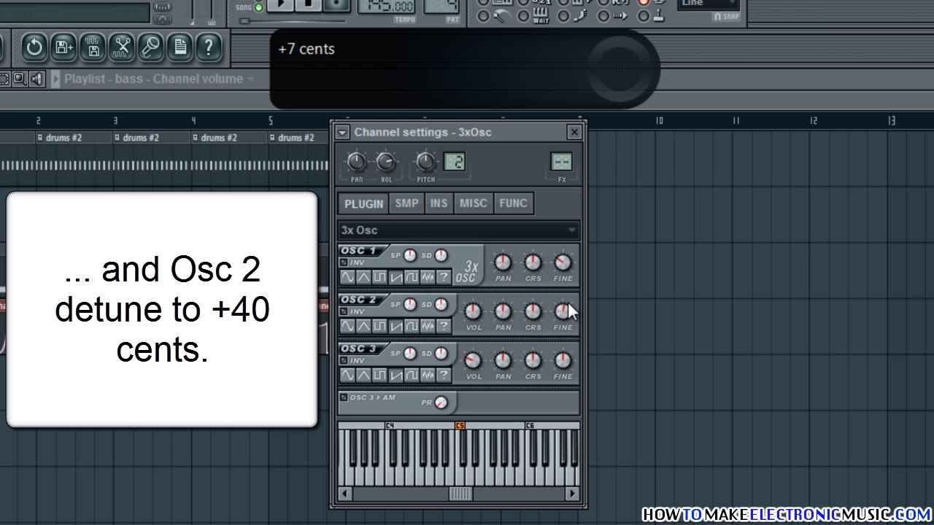
left_click_drag(568, 301, 569, 270)
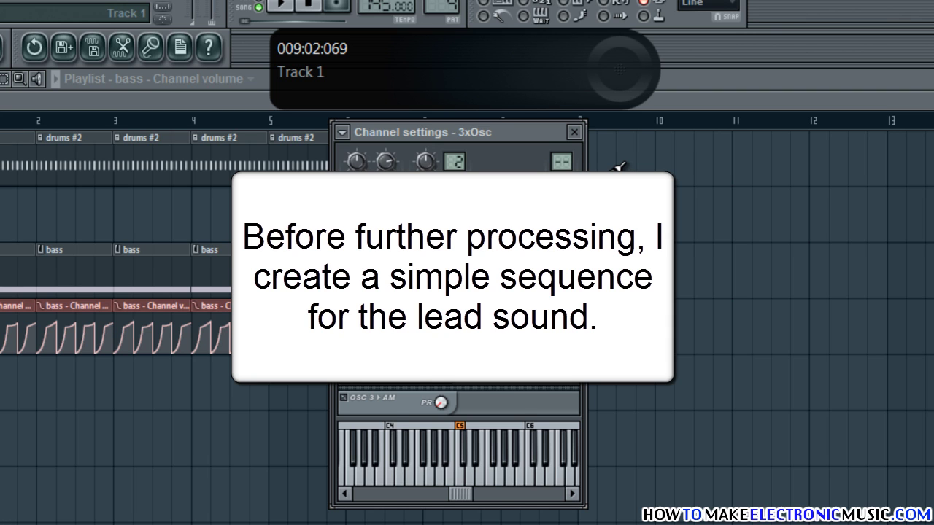
left_click(575, 135)
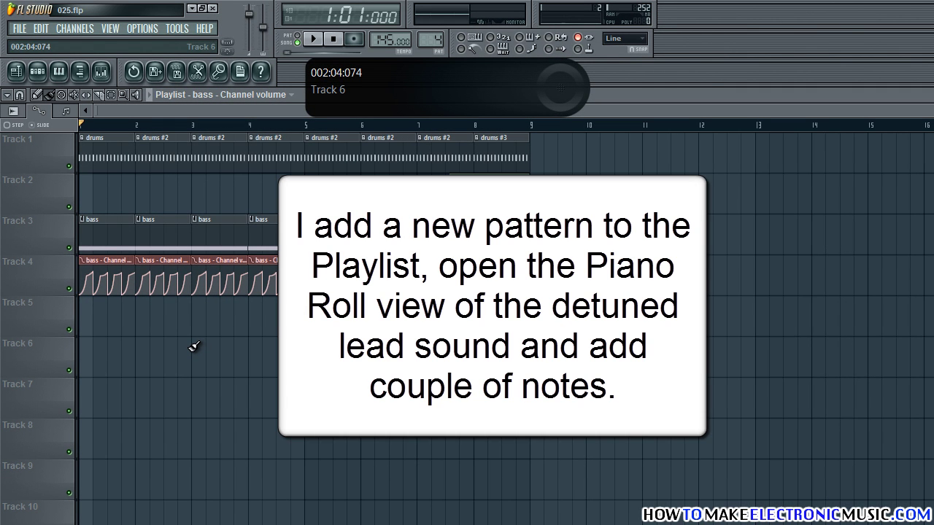
Create a new pattern named "air horn" and place it on Track 5 at bar 1.
key("F4")
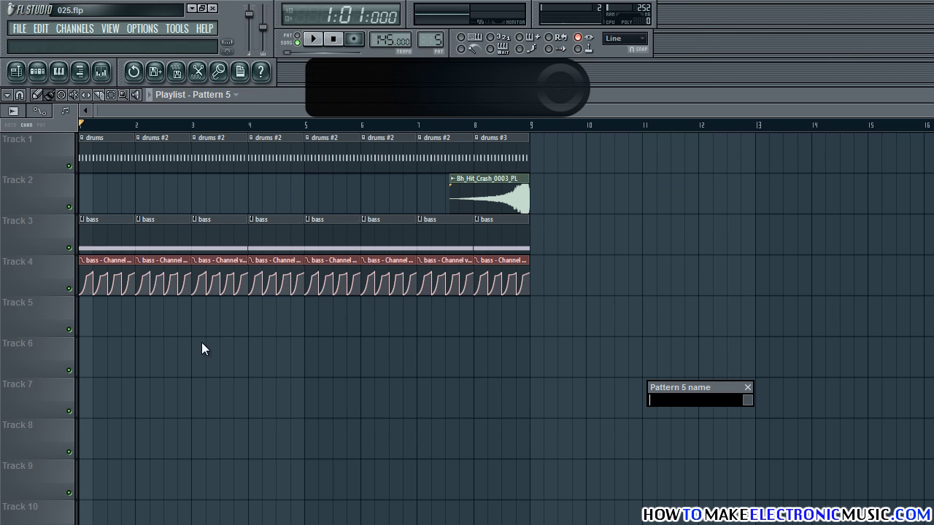
left_click_drag(684, 387, 411, 313)
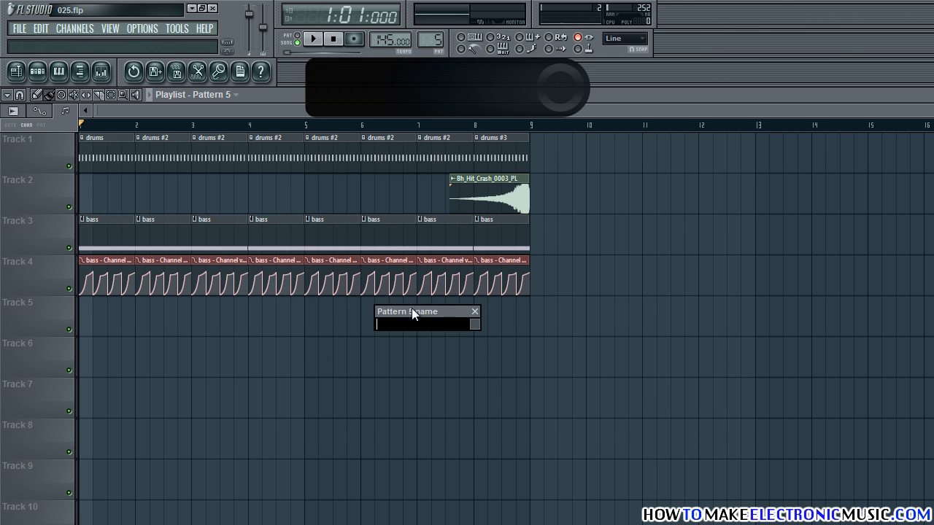
type("air horn")
key("Return")
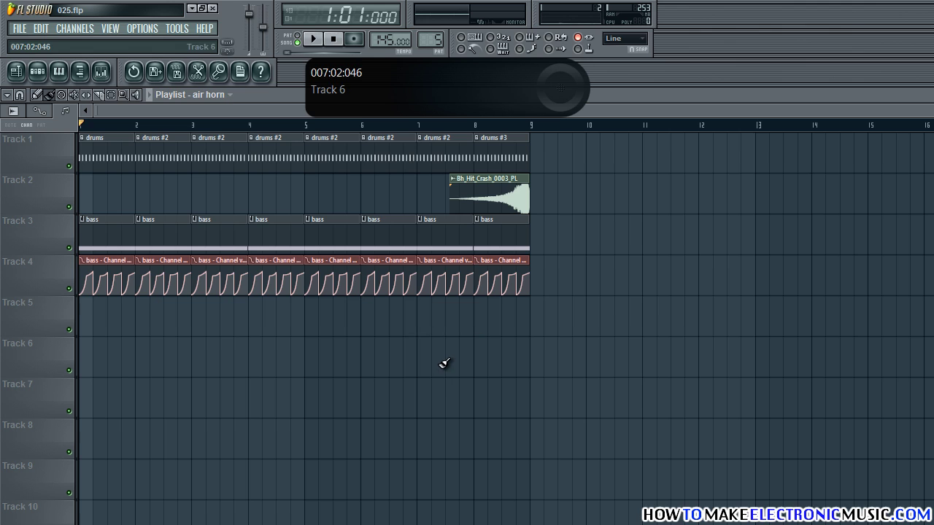
left_click(93, 311)
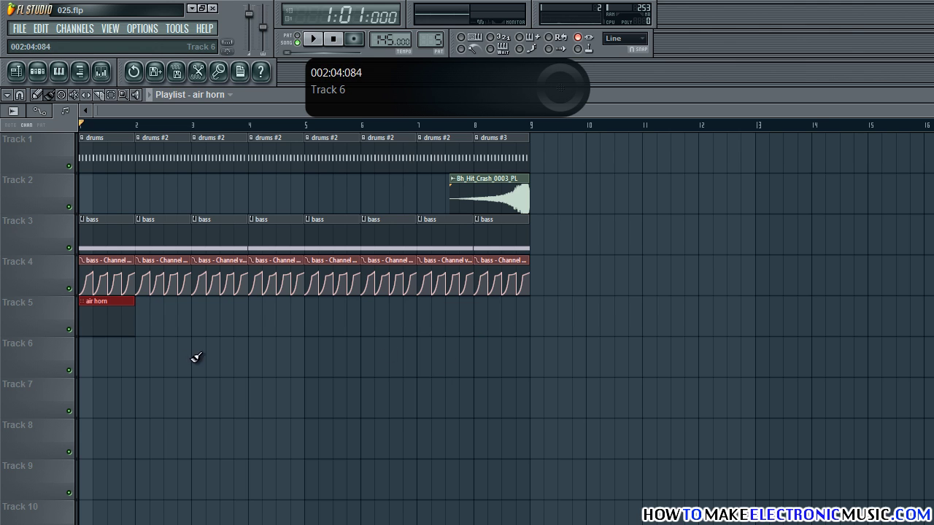
Enter four E4 notes spaced 1.5 beats apart for the 3xOsc, three one beat long and the last extended to bar 3, and preview them.
key("F6")
right_click(356, 242)
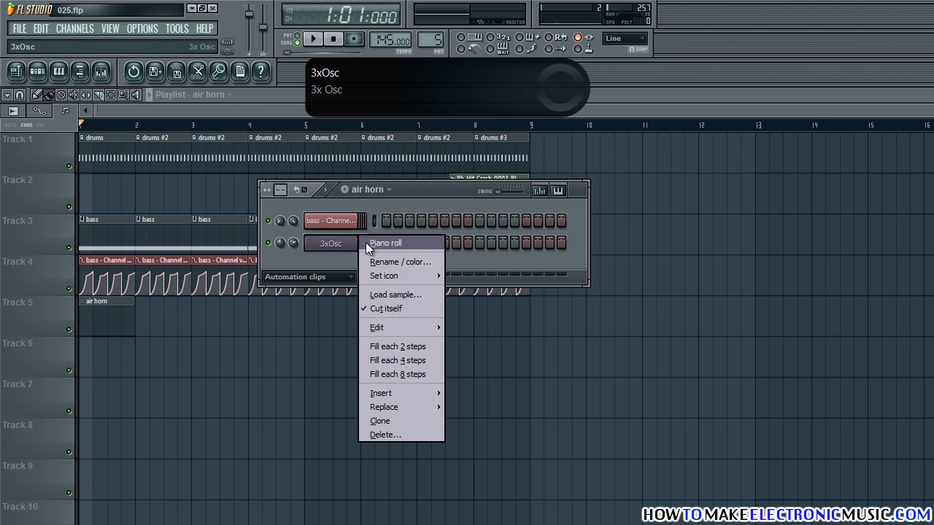
left_click(368, 245)
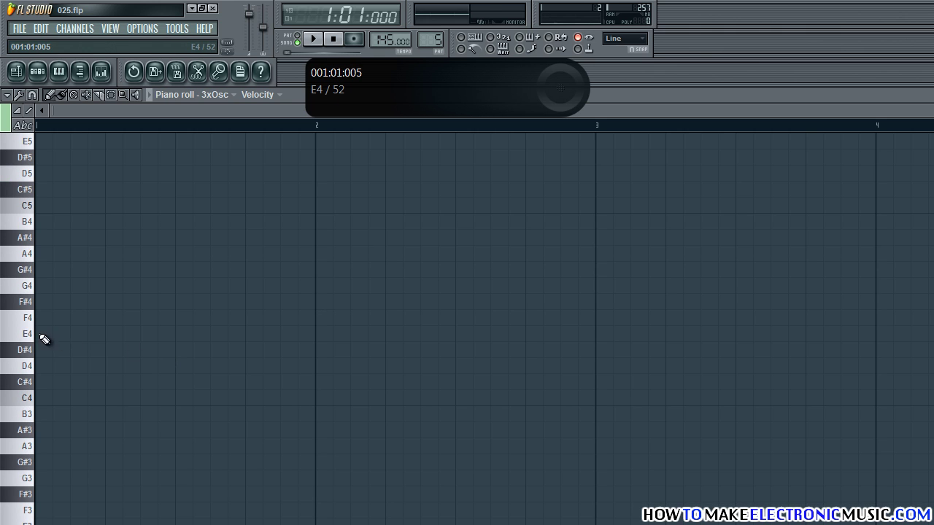
left_click_drag(42, 335, 105, 334)
left_click(138, 334)
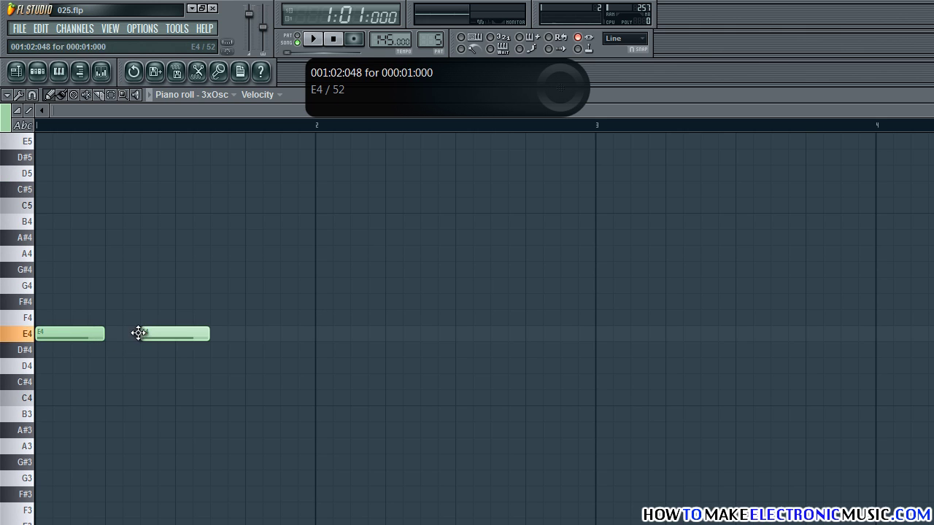
left_click(252, 334)
left_click(357, 334)
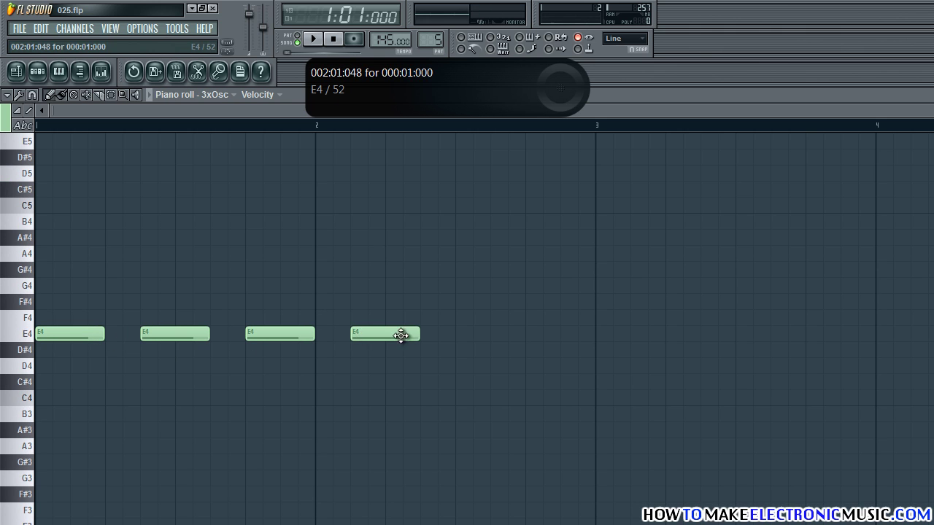
left_click_drag(418, 334, 608, 333)
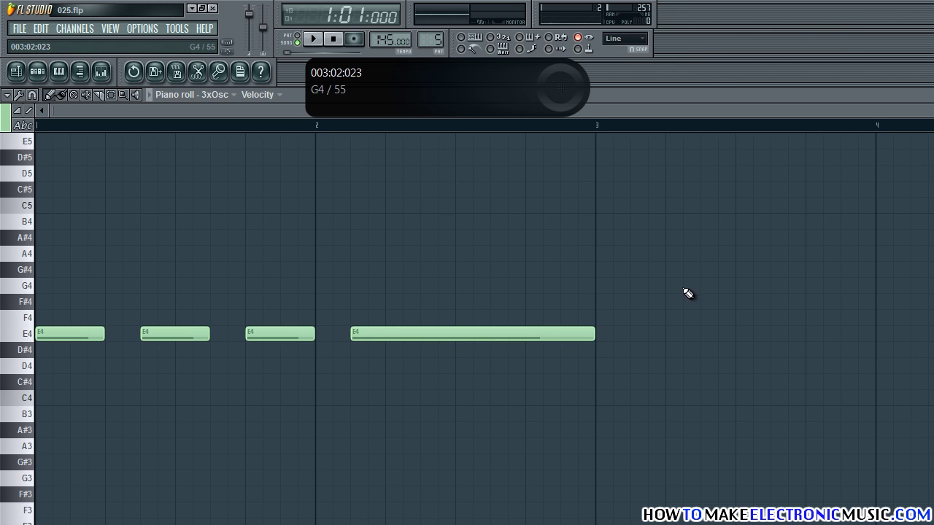
key("space")
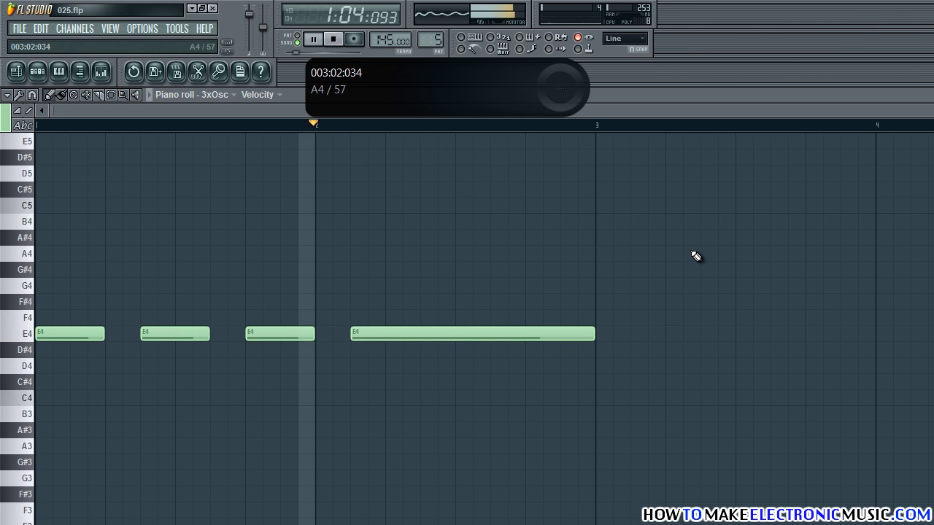
key("space")
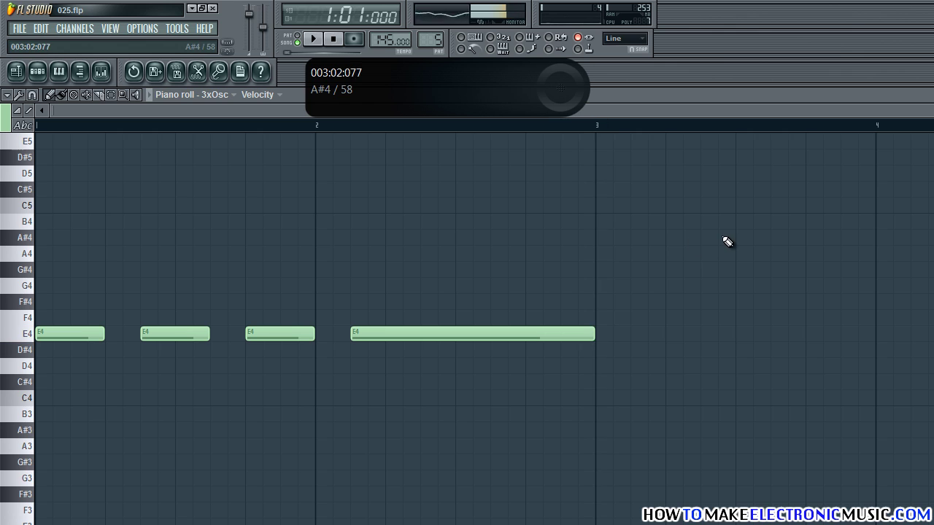
left_click(933, 95)
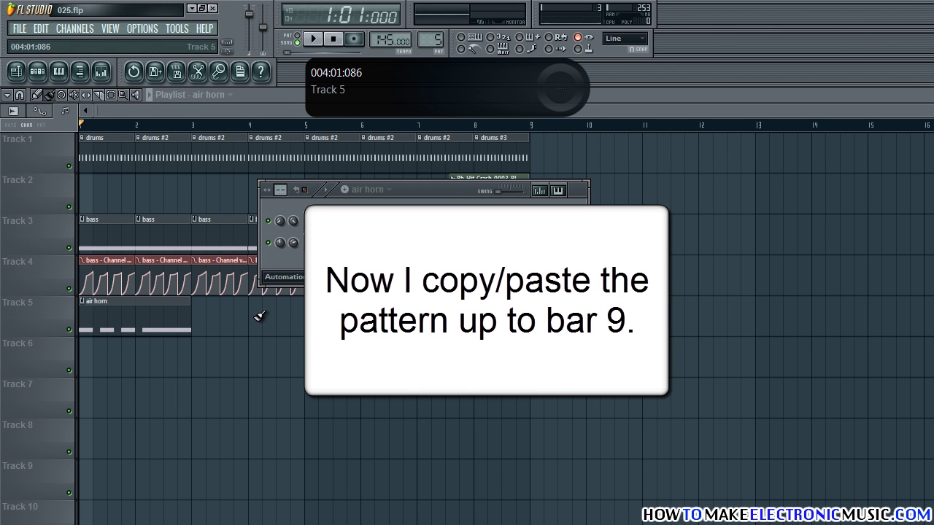
Repeat the air horn pattern along Track 5 up to bar 9.
left_click(179, 312)
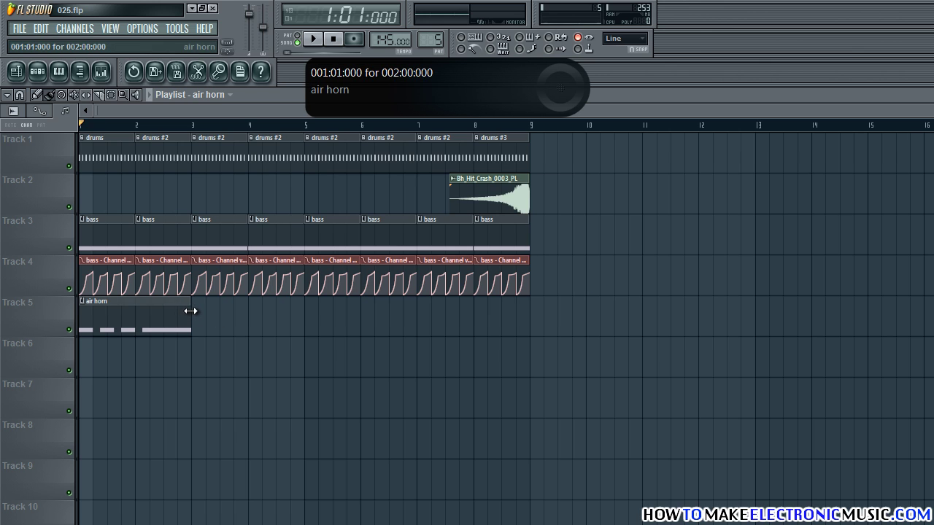
left_click_drag(190, 312, 422, 310)
left_click_drag(441, 360, 435, 364)
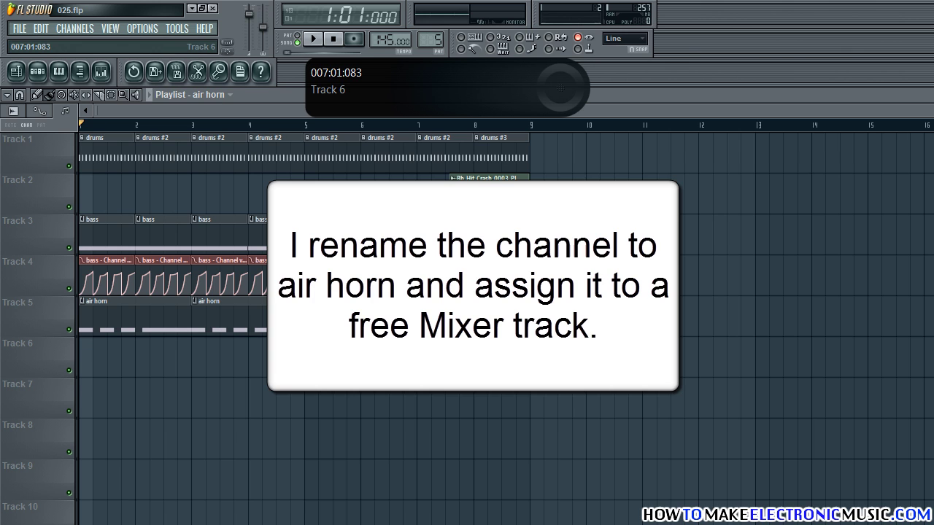
Rename the 3xOsc channel to "air horn".
key("F6")
right_click(332, 243)
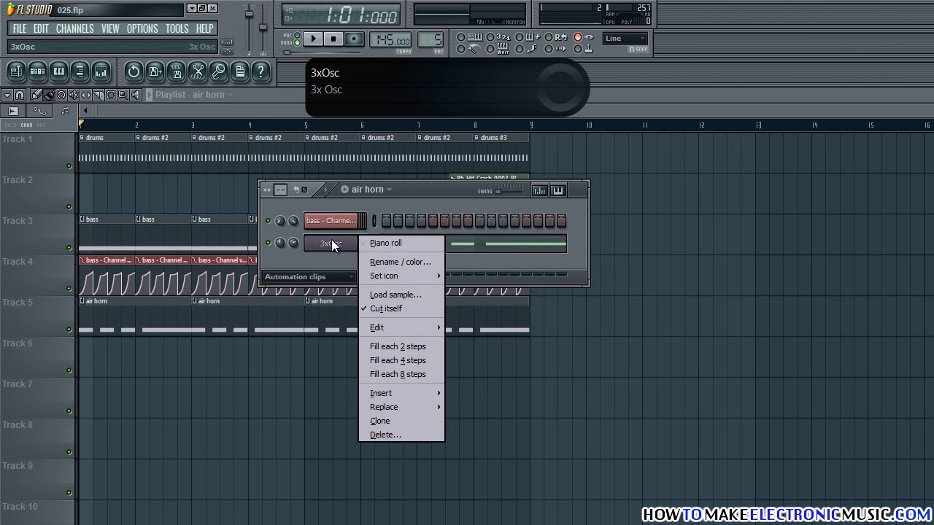
left_click(378, 264)
left_click_drag(700, 389, 460, 354)
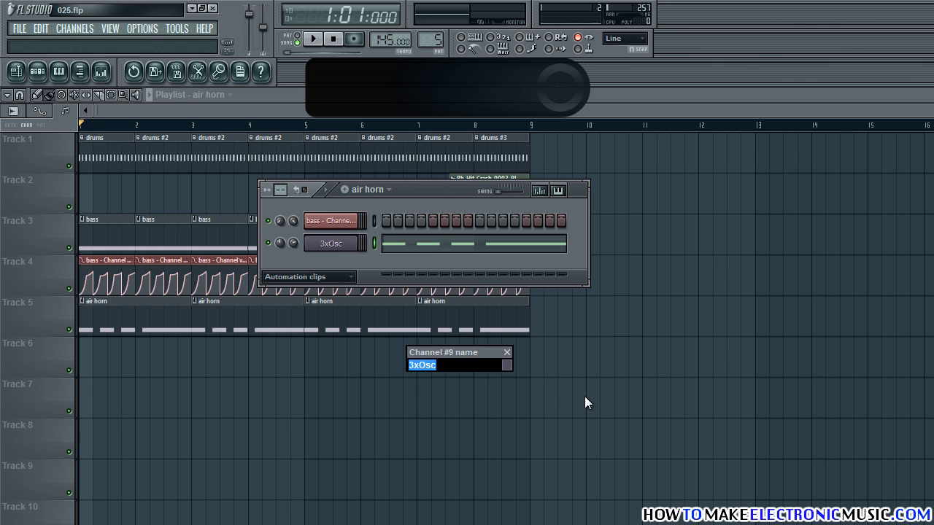
type("air horn")
key("Return")
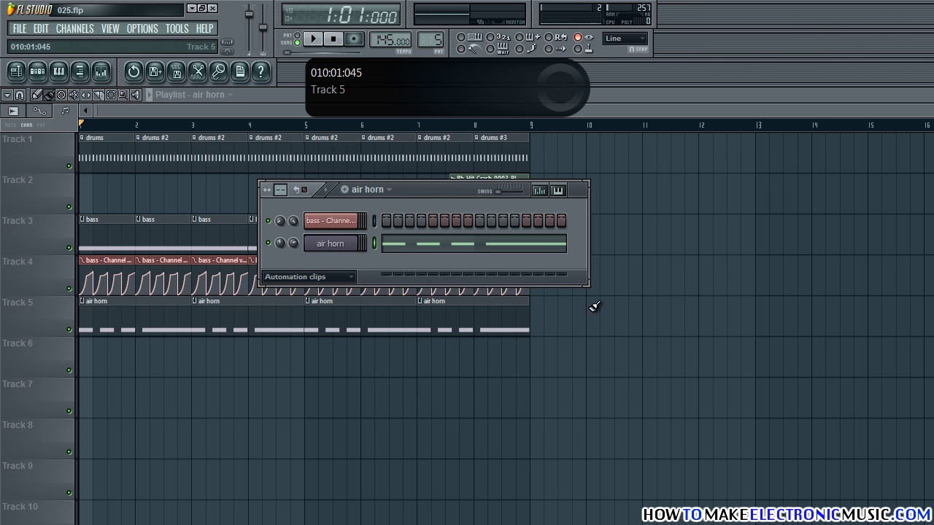
Assign the air horn channel to a free mixer track, lower that track's volume fader slightly and play the arrangement.
left_click(338, 246)
left_click(357, 133)
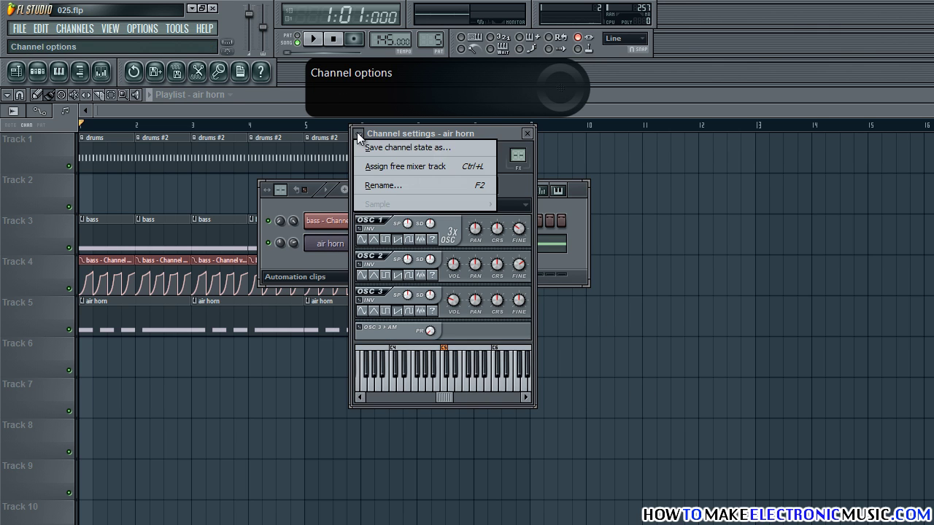
left_click(380, 165)
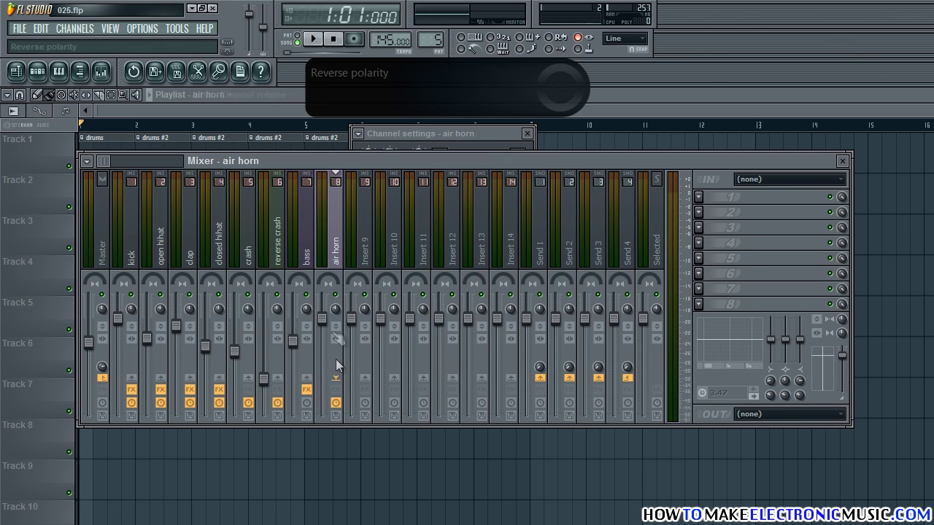
left_click_drag(326, 330, 332, 373)
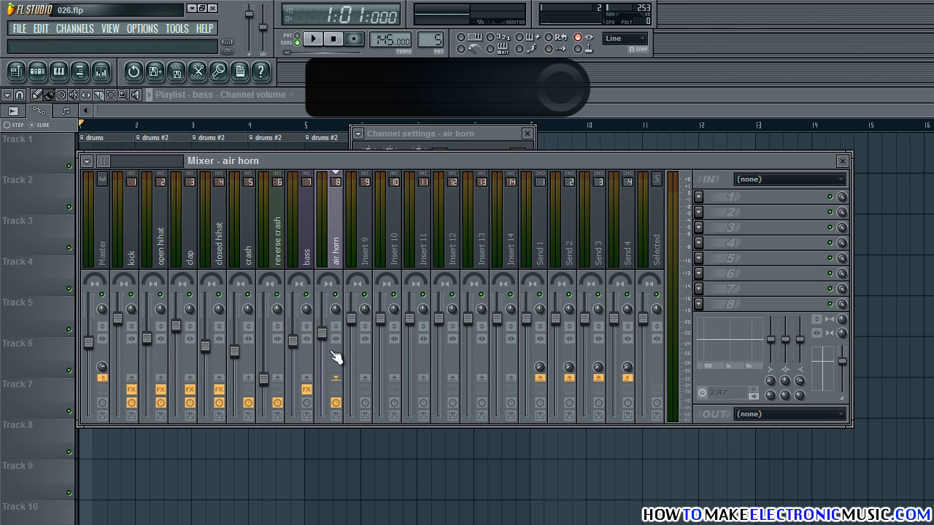
key("space")
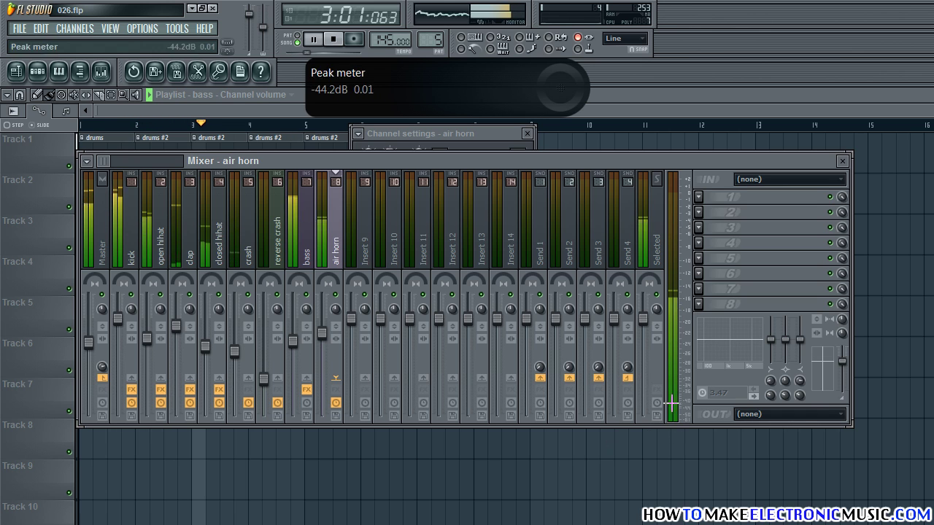
Load Fruity Stereo Shaper into the air horn track's first effect slot and increase its delay toward the left channel.
key("space")
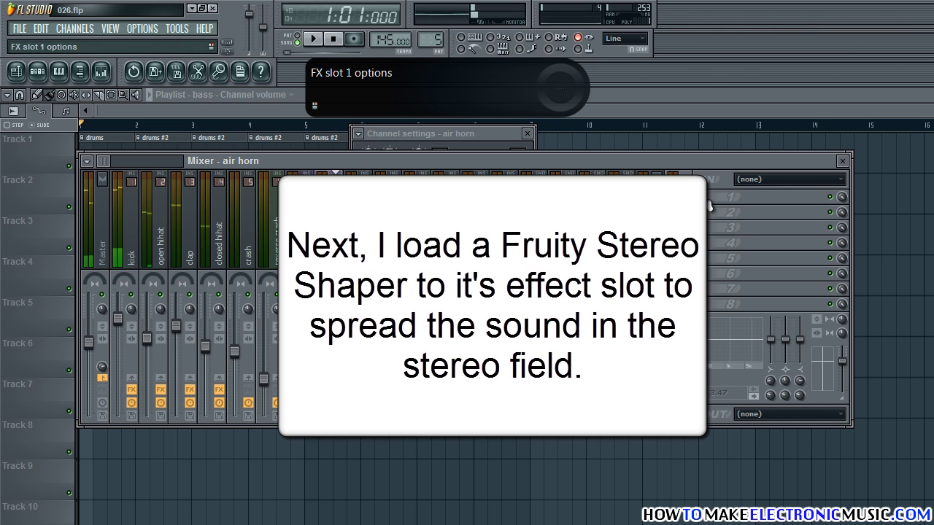
left_click(700, 197)
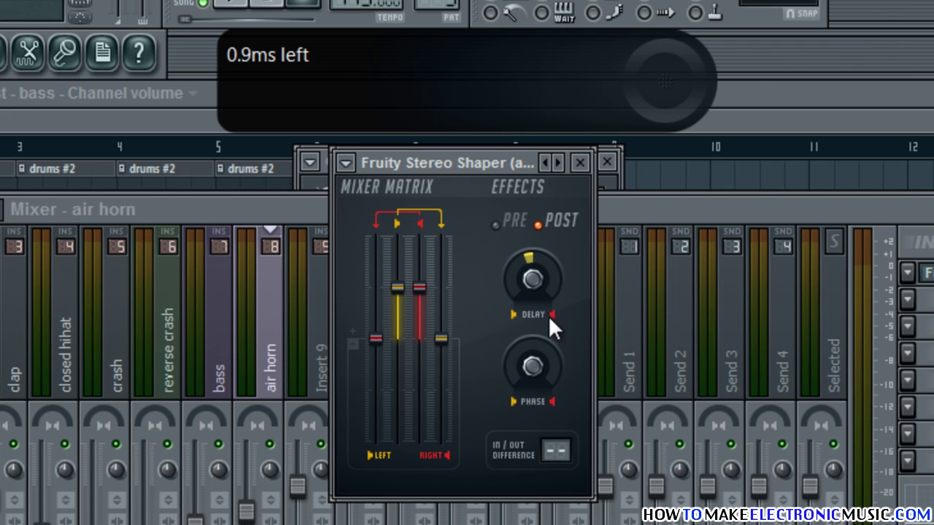
left_click_drag(560, 383, 564, 413)
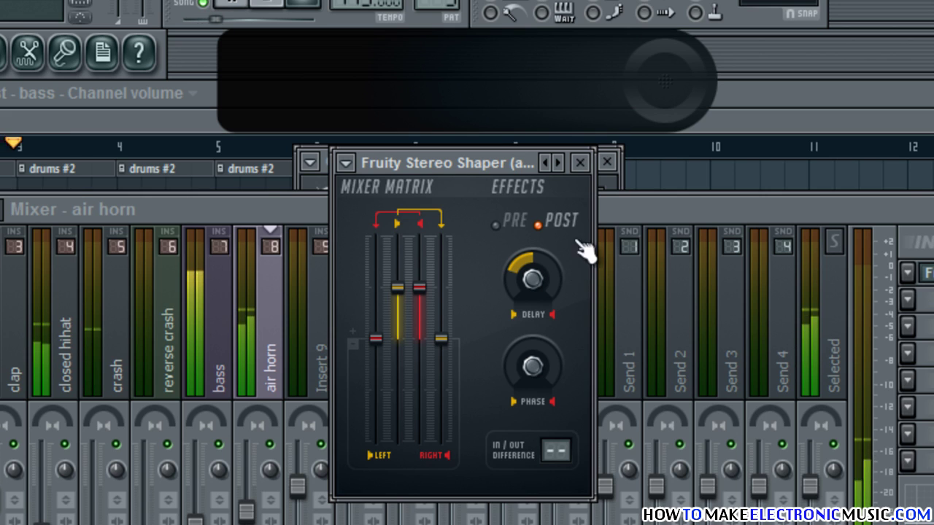
left_click(580, 162)
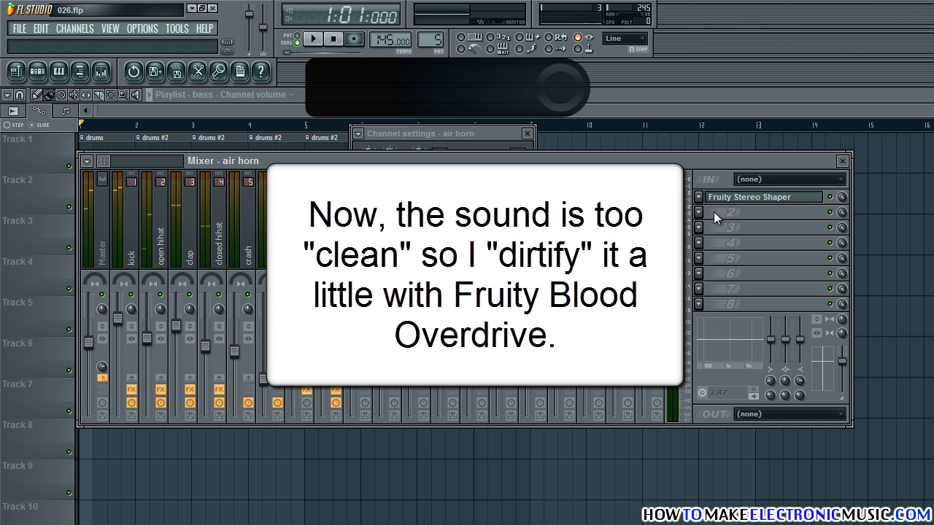
Add Fruity Blood Overdrive in effect slot 2 with x 100 on, PreAmp at about 0.17 and PostGain at about -0.70, and audition it.
left_click(700, 212)
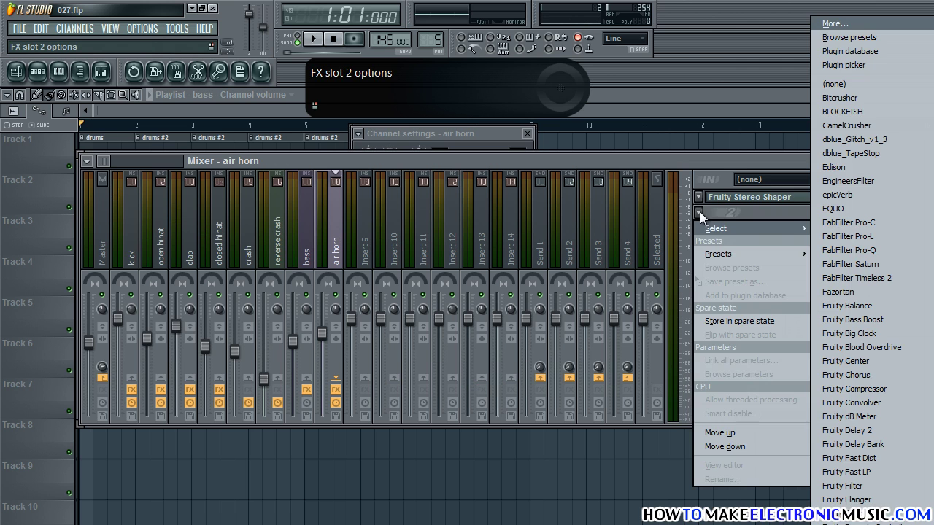
left_click(861, 347)
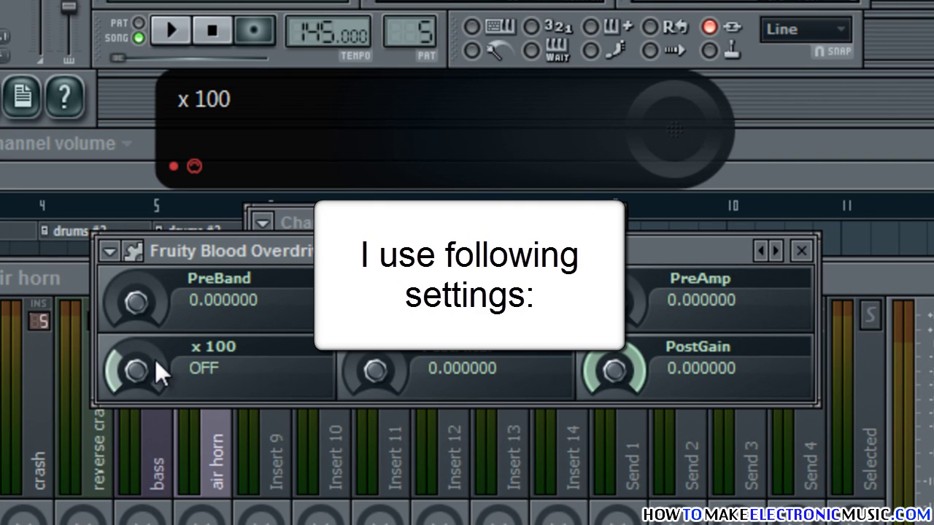
left_click_drag(151, 358, 166, 214)
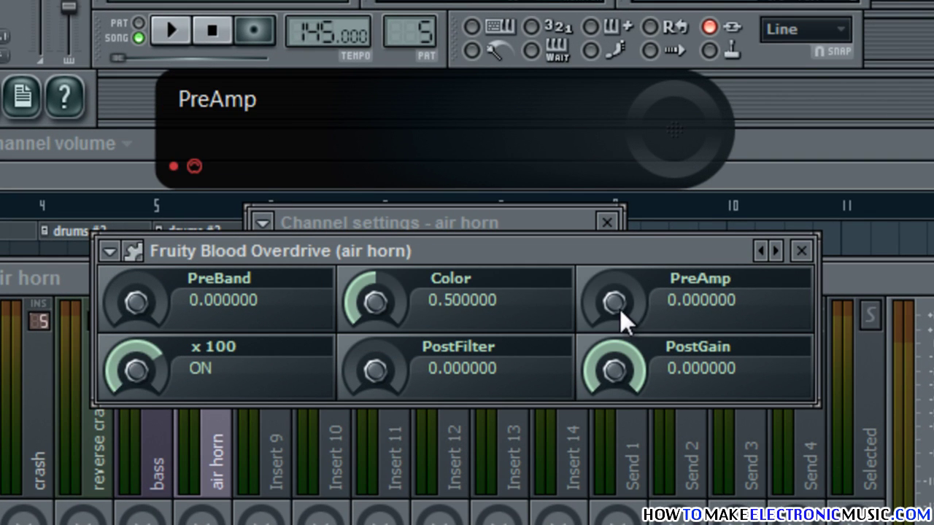
left_click_drag(619, 307, 612, 242)
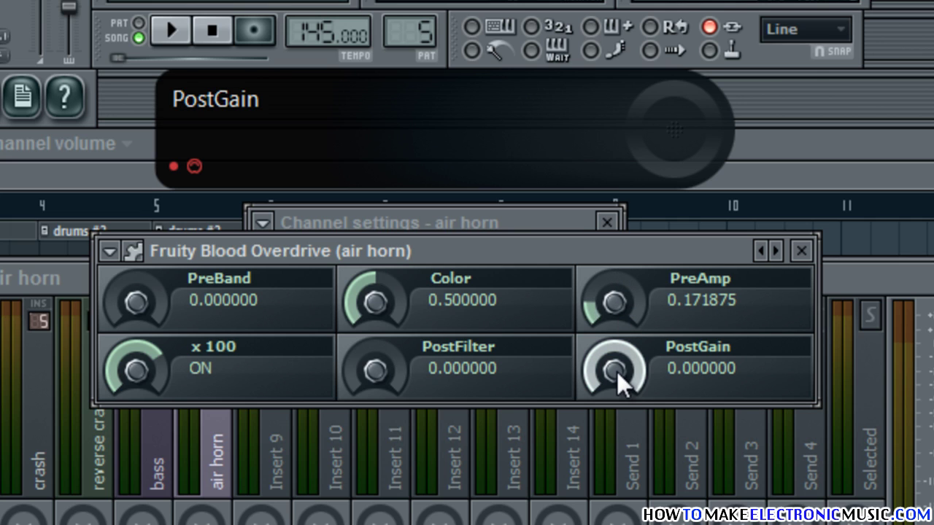
left_click_drag(616, 371, 649, 524)
key("space")
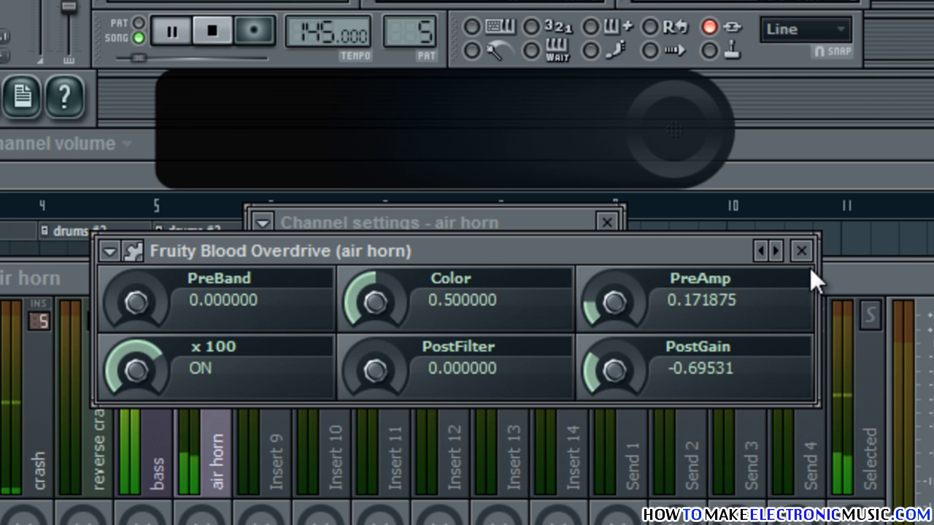
left_click(800, 251)
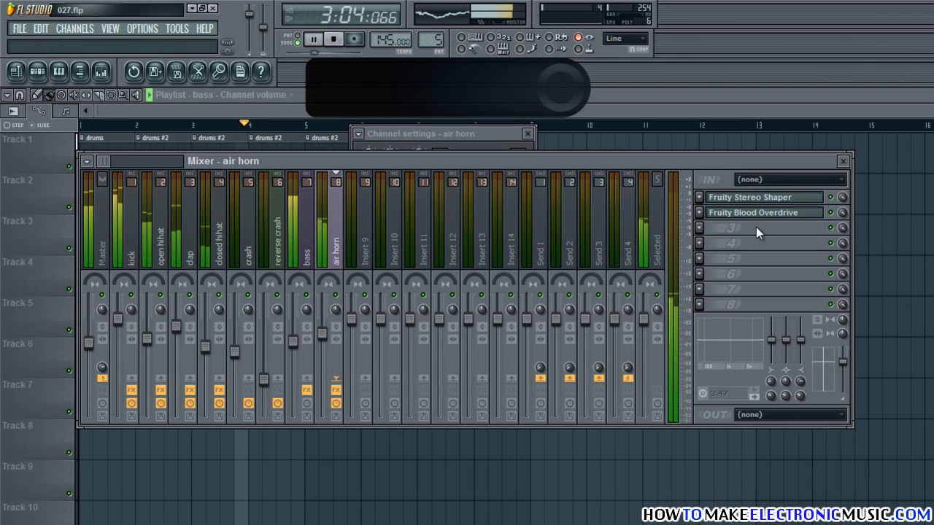
Add Fruity Parametric EQ 2 in effect slot 3 and boost band 6 by about 6 dB around 7 kHz.
key("space")
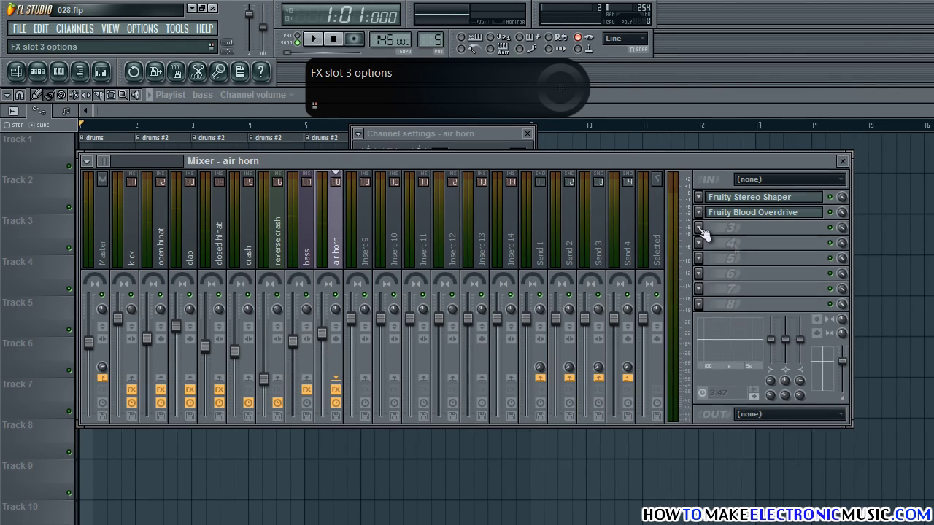
left_click(730, 228)
mouse_move(751, 244)
left_click(828, 307)
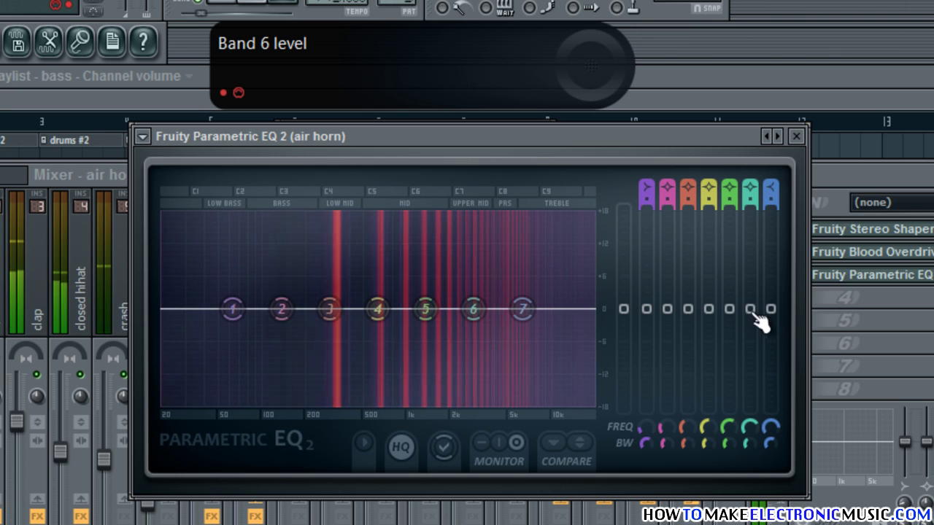
left_click_drag(752, 421, 756, 252)
left_click_drag(751, 442, 756, 465)
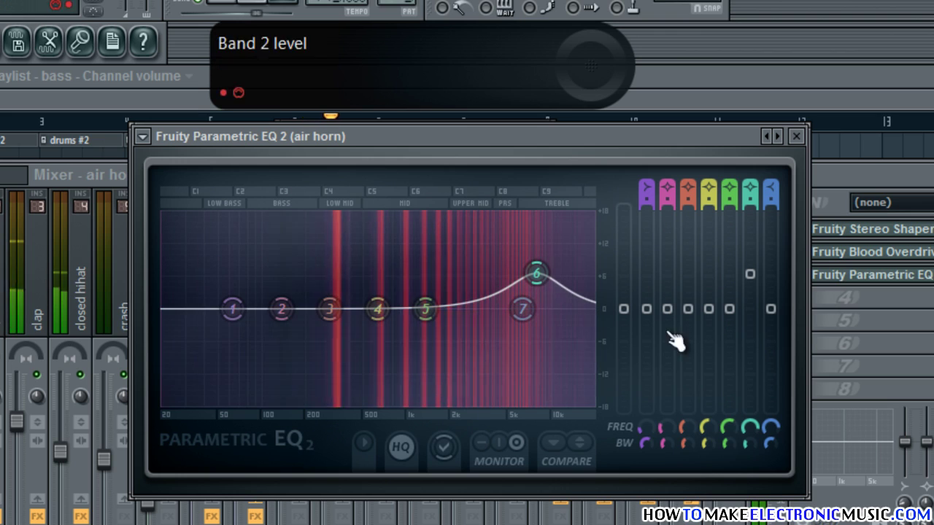
left_click(796, 137)
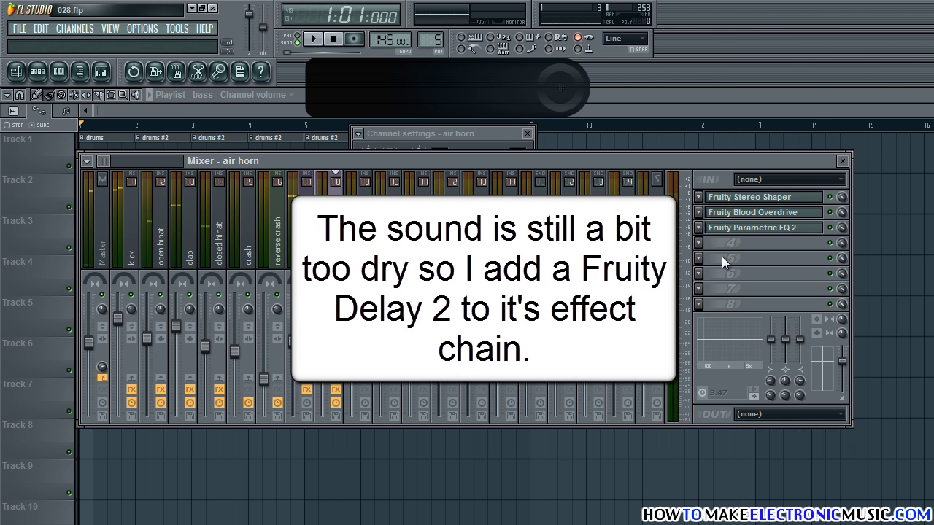
Add Fruity Delay 2 in effect slot 4 with feedback set to ping pong and input panned fully left, and audition it.
left_click(698, 242)
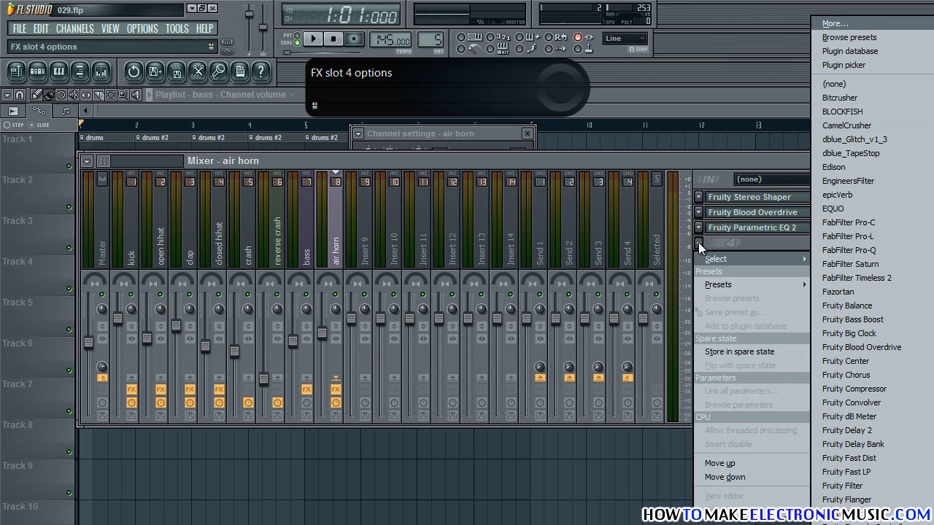
left_click(868, 430)
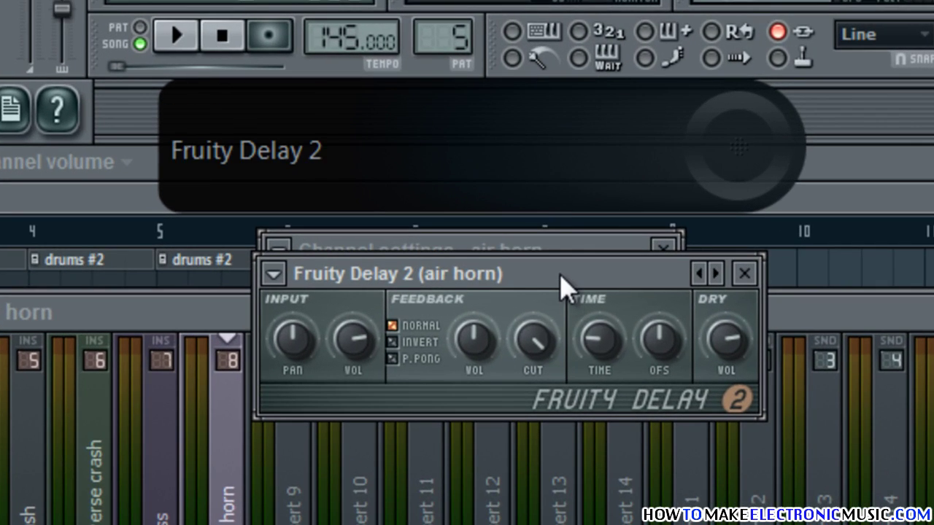
left_click_drag(561, 277, 524, 261)
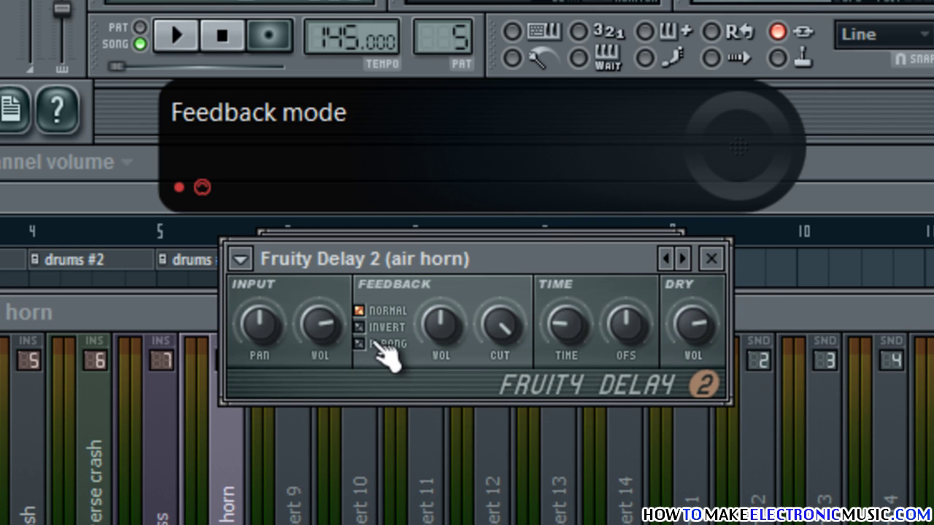
left_click(376, 345)
left_click_drag(273, 343, 302, 437)
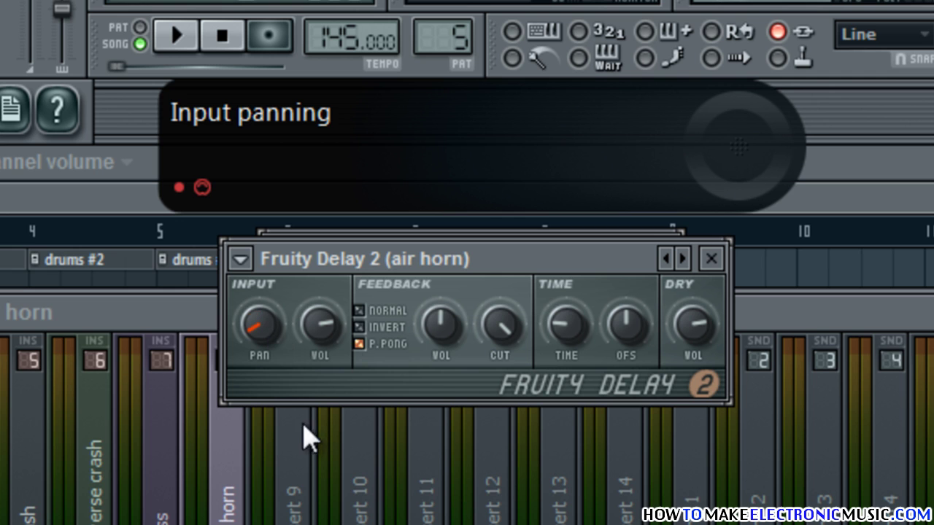
key("space")
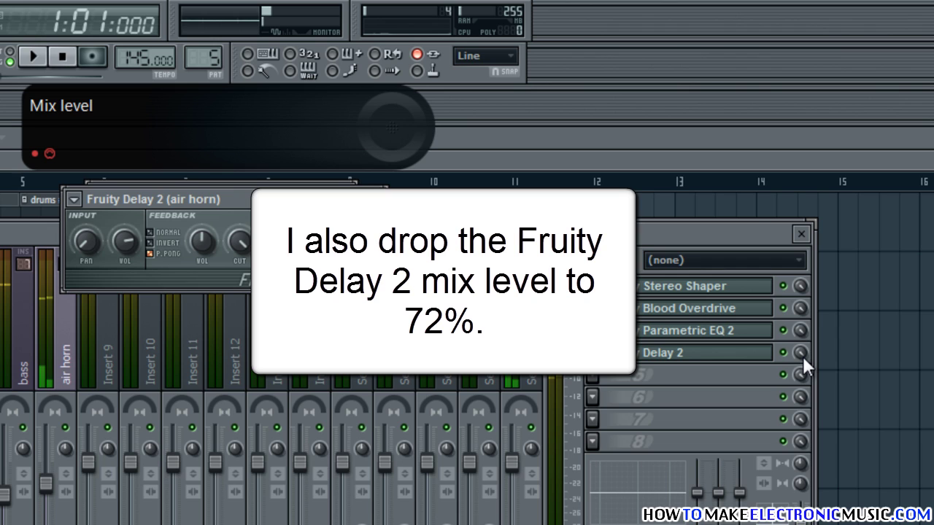
Lower the mix level of Fruity Delay 2 to about 72% and listen to the arrangement.
left_click_drag(803, 356, 813, 391)
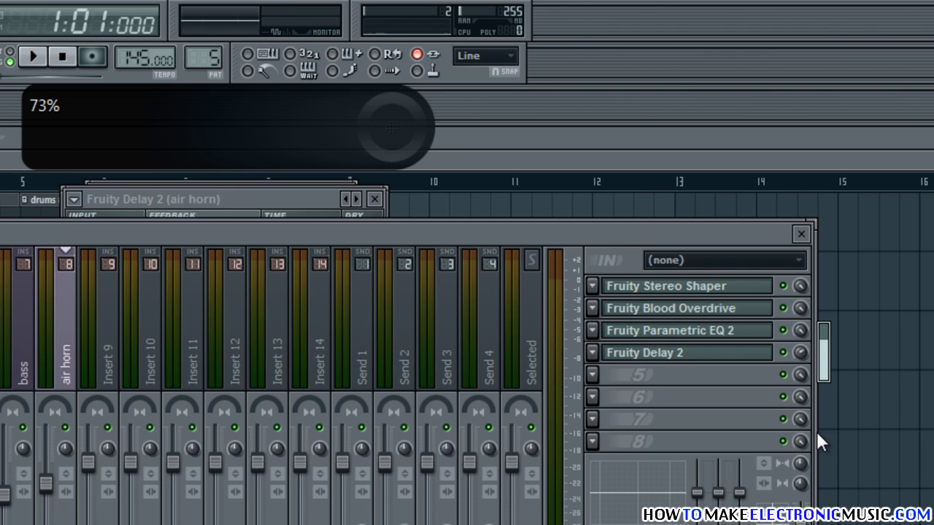
key("space")
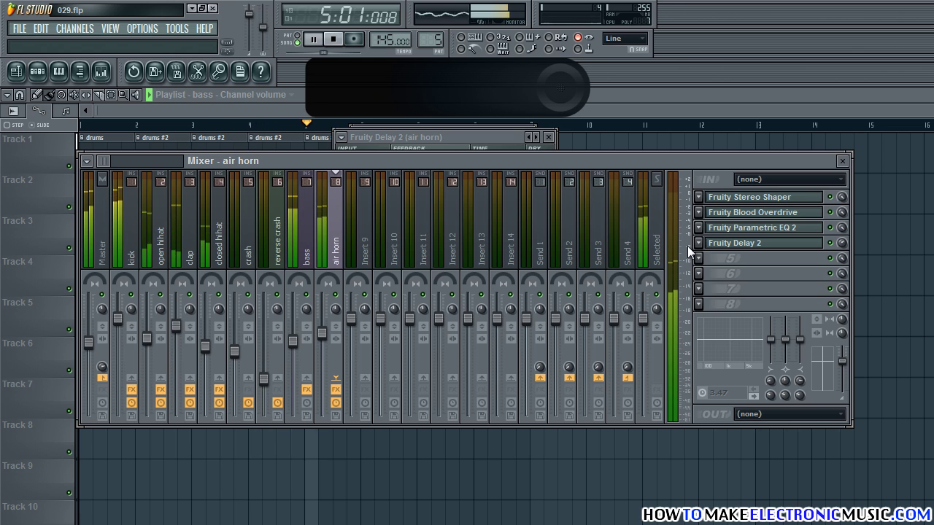
key("space")
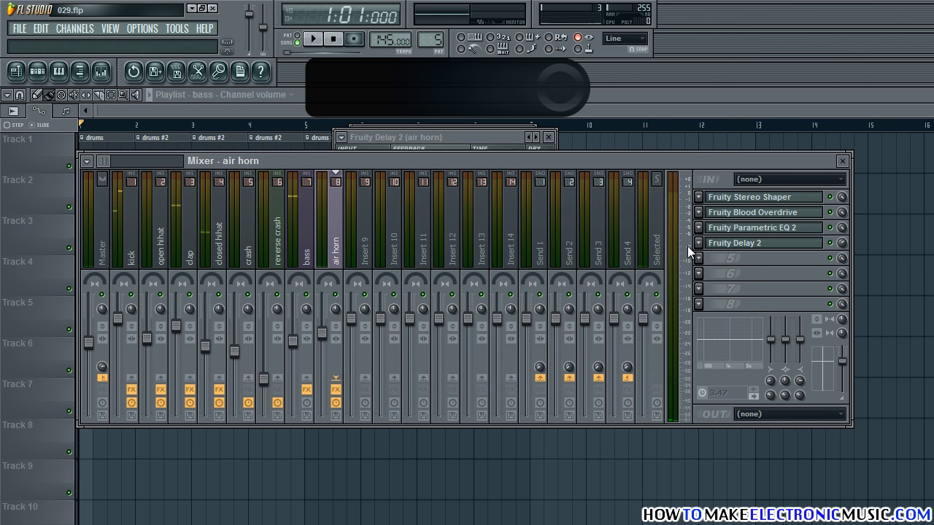
Load Fruity Love Philter into effect slot 5, reset it with the Default preset and set its filter mode to off.
left_click(698, 258)
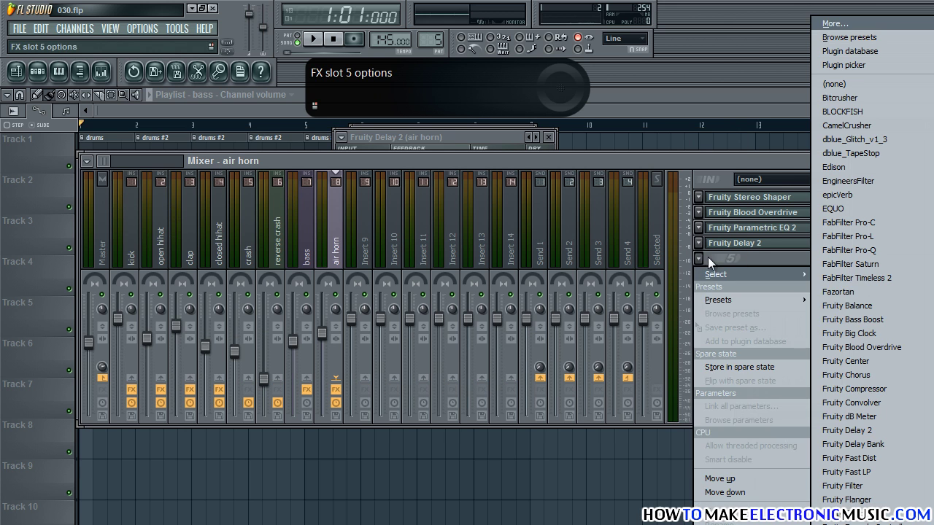
left_click(852, 523)
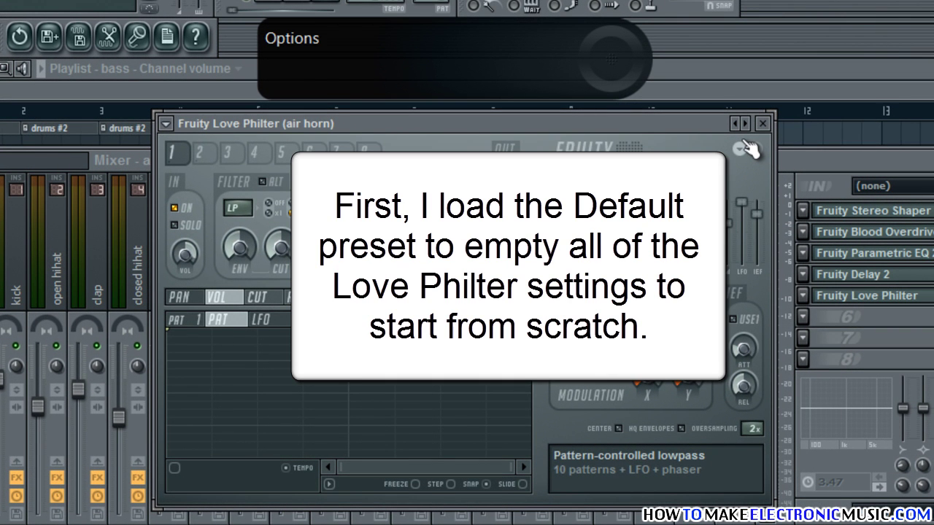
left_click(740, 148)
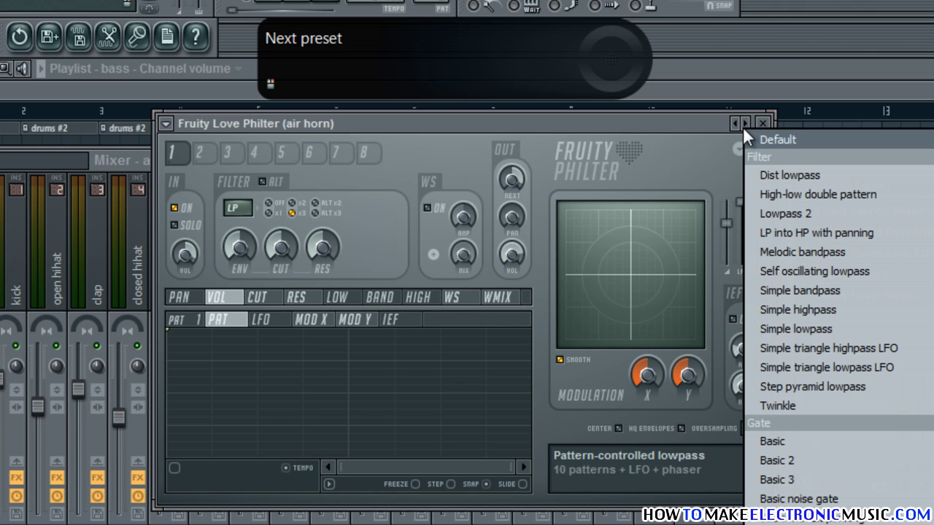
left_click(779, 137)
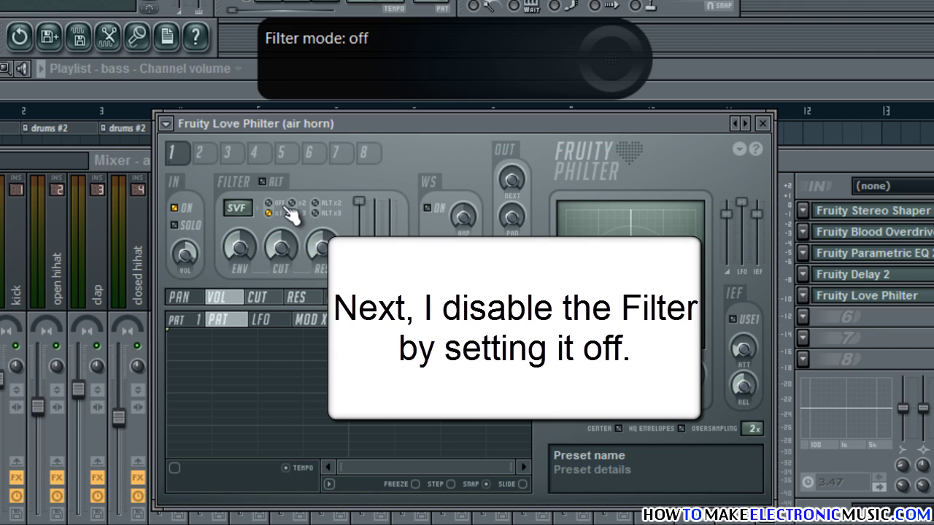
left_click(271, 203)
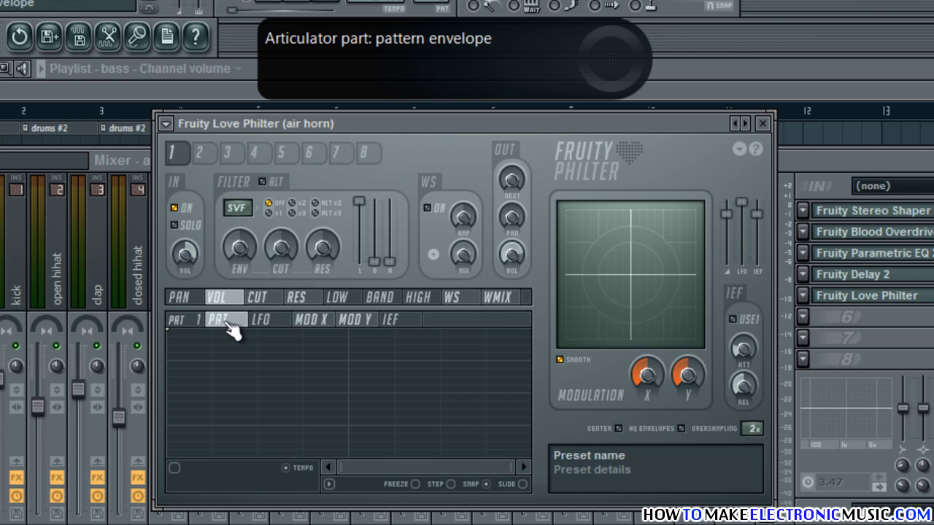
Enable Love Philter's volume pattern envelope and solo the air horn mixer track.
left_click(174, 468)
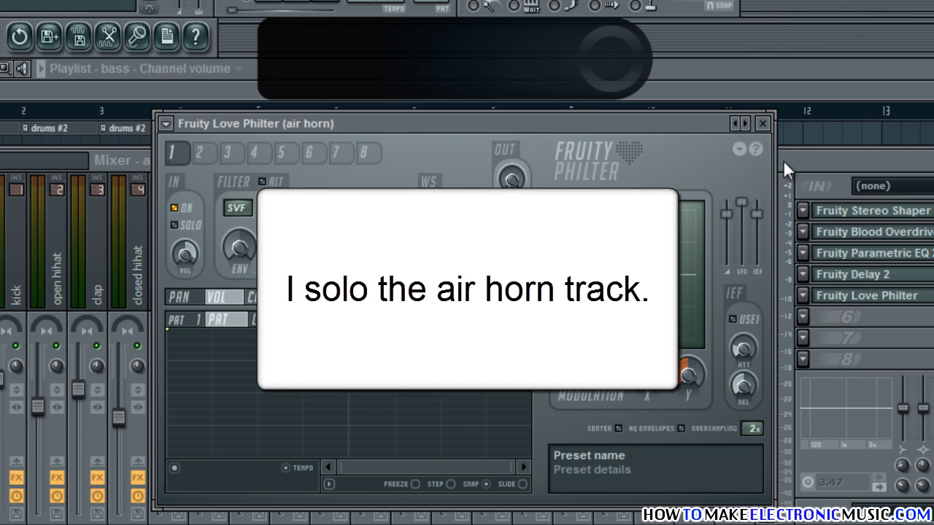
left_click(783, 160)
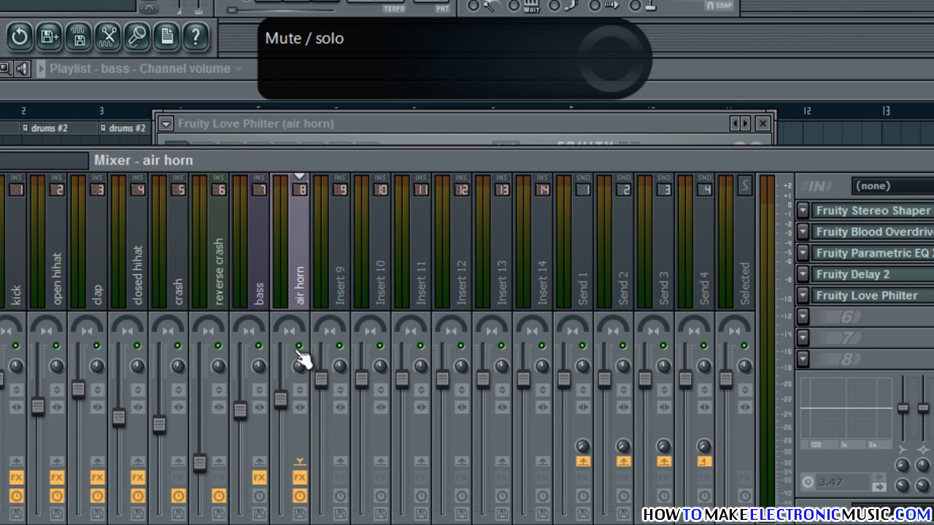
left_click(443, 124)
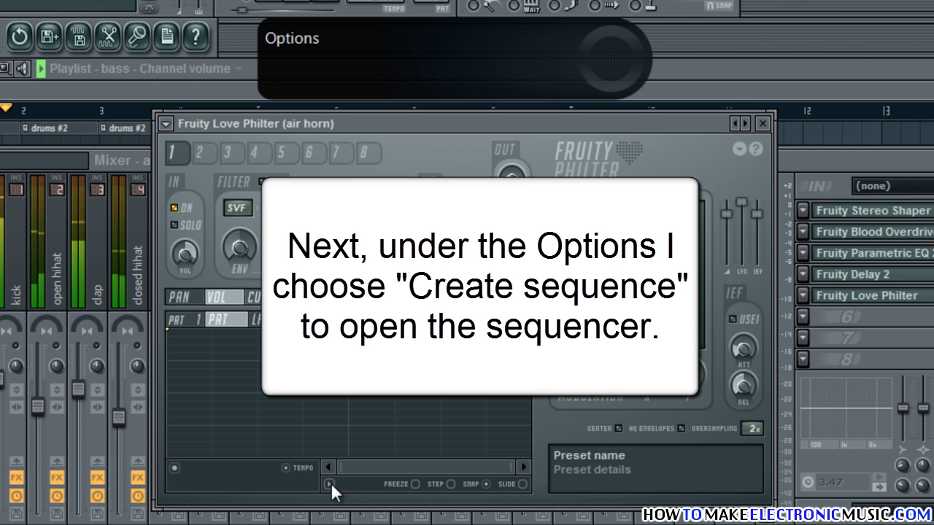
Create a sequence for the volume envelope with steps 7 and 8 tied, lower time multiplier and gate, higher decay and full sustain, and apply it.
left_click(330, 483)
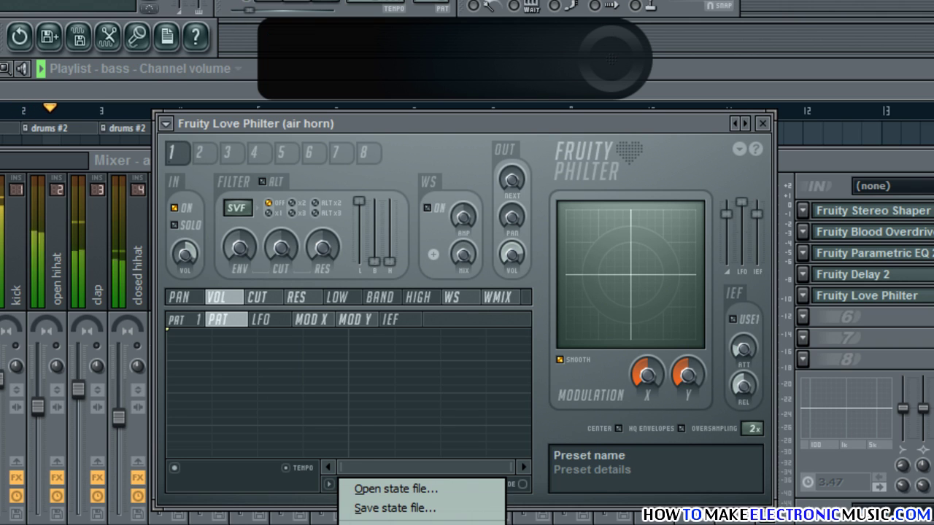
left_click(394, 523)
left_click_drag(774, 298, 483, 122)
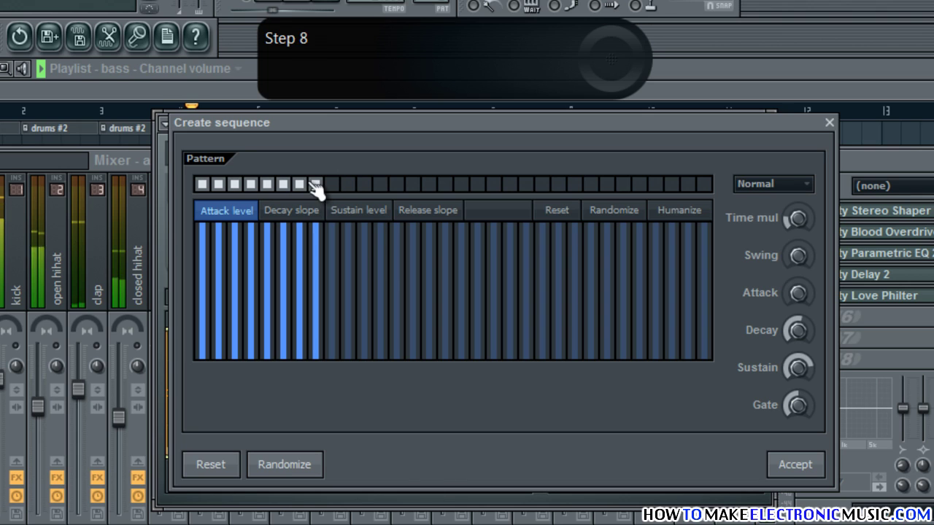
double_click(300, 184)
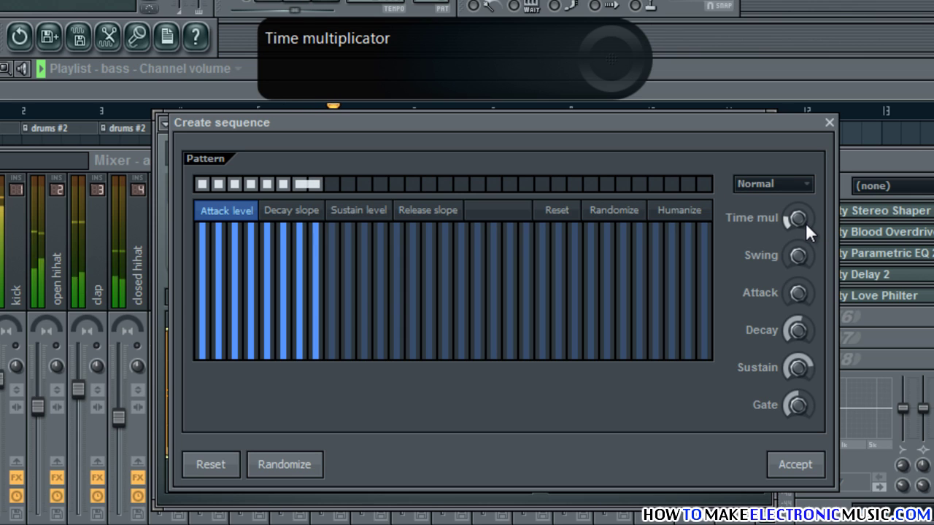
left_click_drag(805, 222, 807, 230)
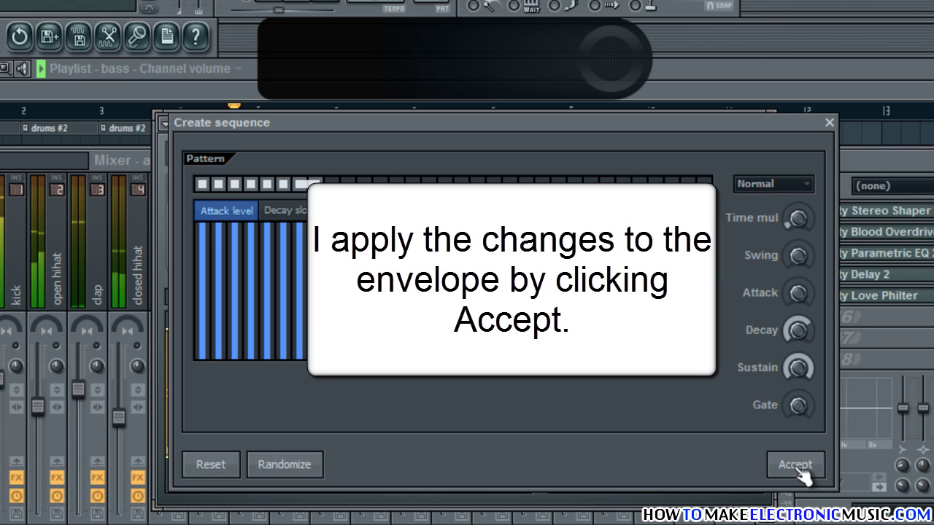
left_click(798, 469)
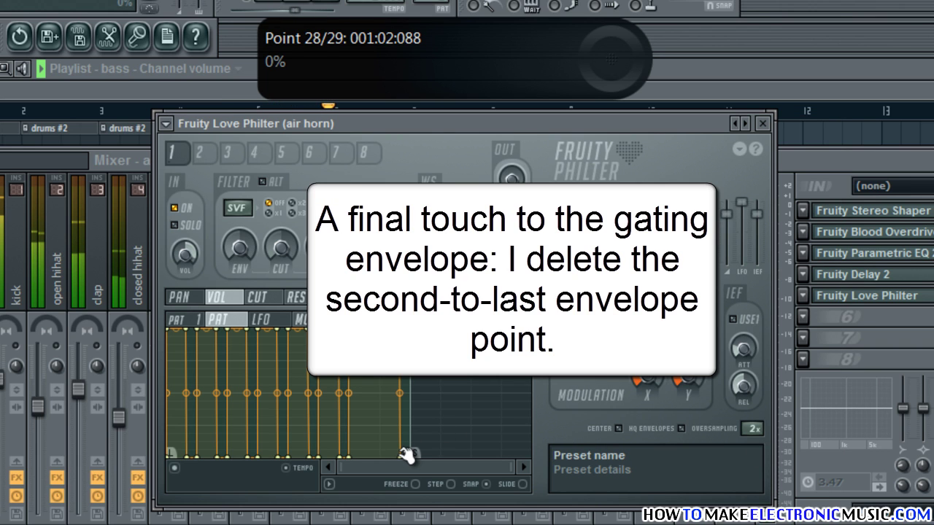
Delete the second-to-last point of Love Philter's volume pattern envelope.
right_click(407, 456)
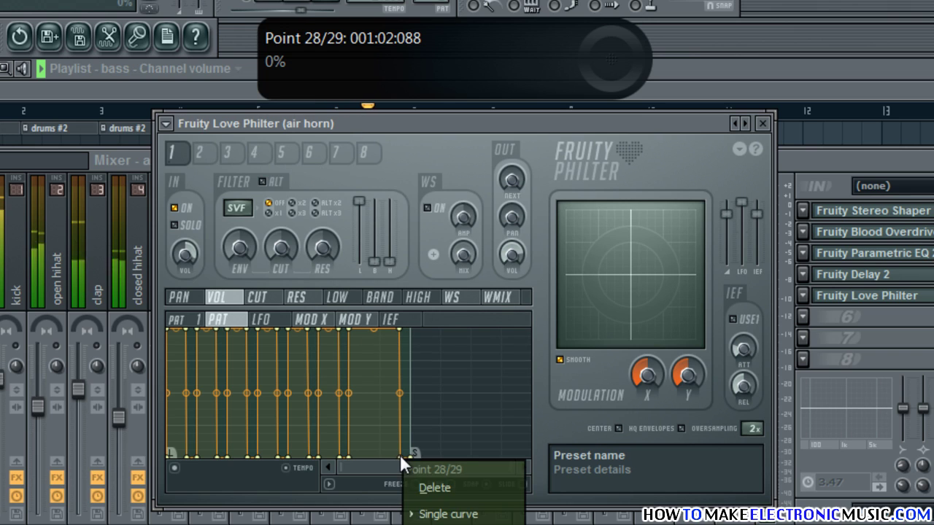
left_click(432, 485)
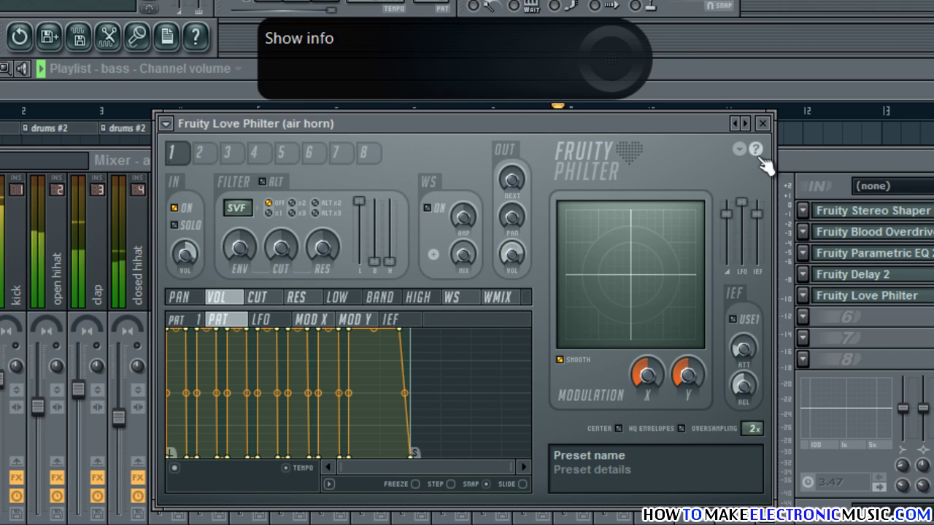
Unsolo the air horn mixer track and listen to the gated lead within the full arrangement.
left_click(788, 154)
key("space")
right_click(299, 347)
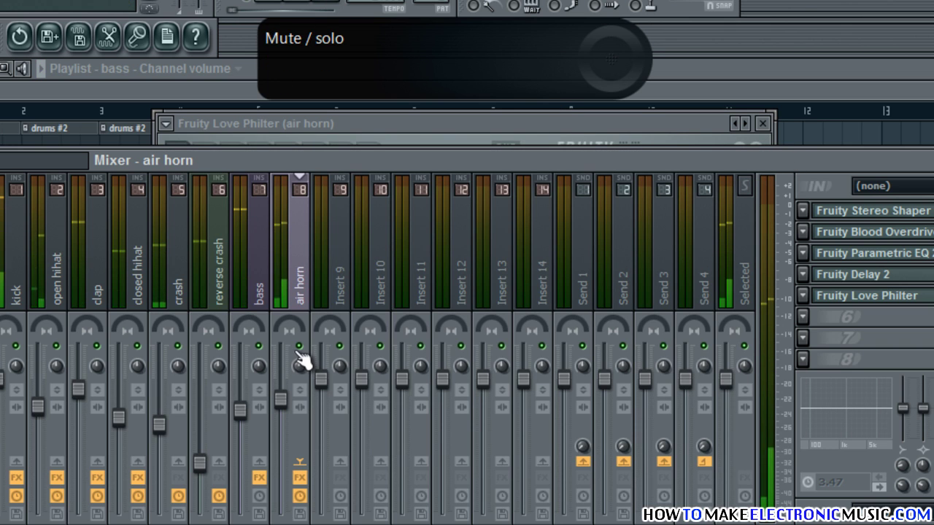
key("space")
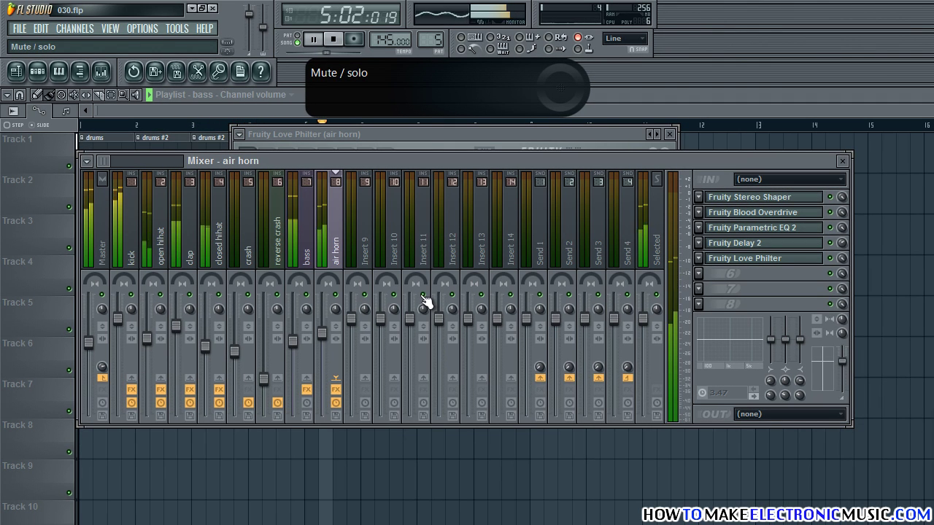
key("space")
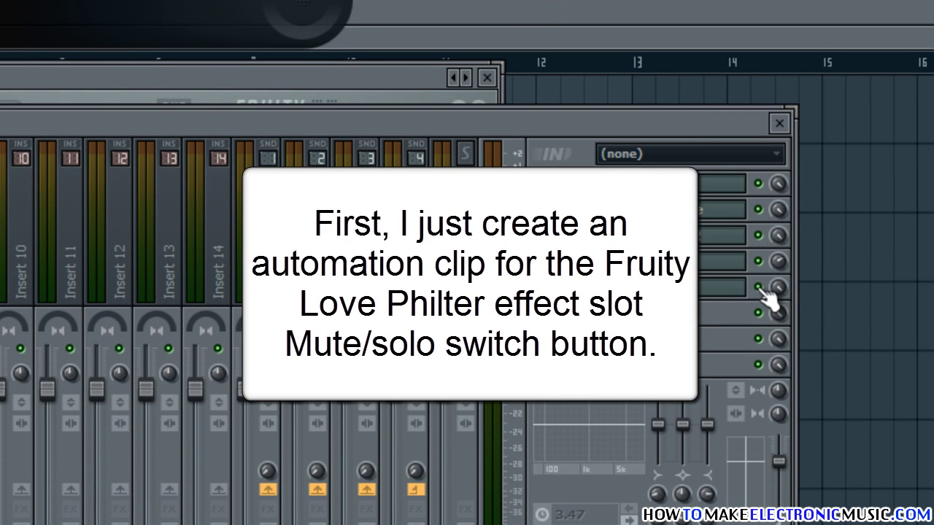
Create an automation clip for the mute/solo switch of the Fruity Love Philter effect slot.
right_click(758, 287)
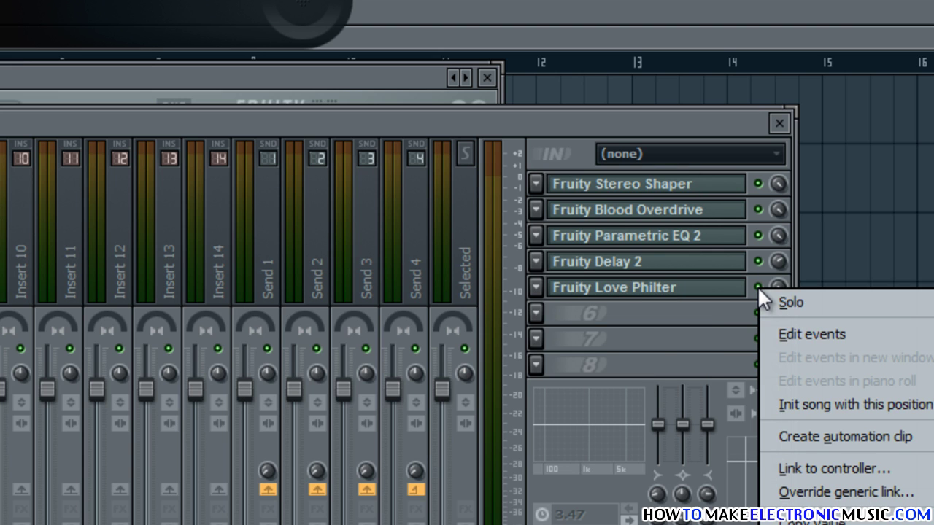
left_click(801, 432)
left_click(643, 63)
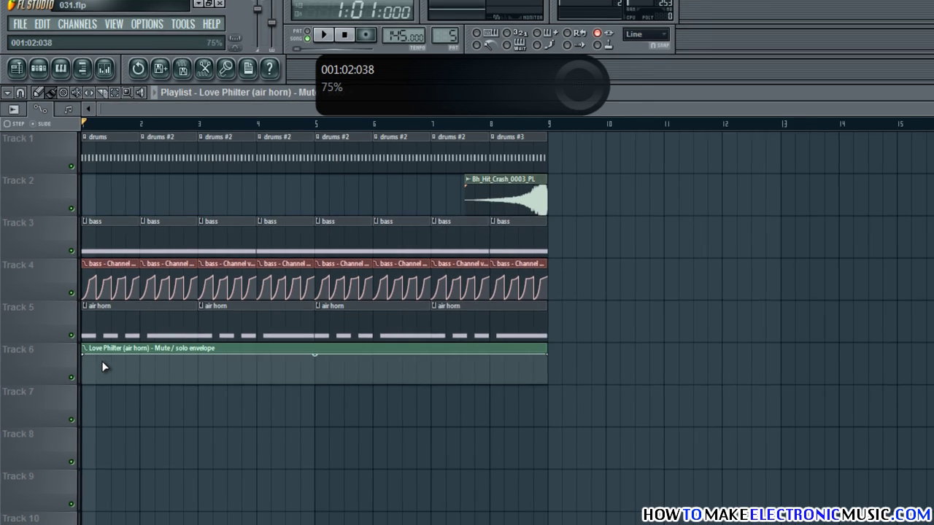
Shape the mute/solo envelope to drop to 0% at 001:02:000 and jump back to 100% at 002:02:000.
right_click(94, 355)
left_click_drag(95, 355, 93, 348)
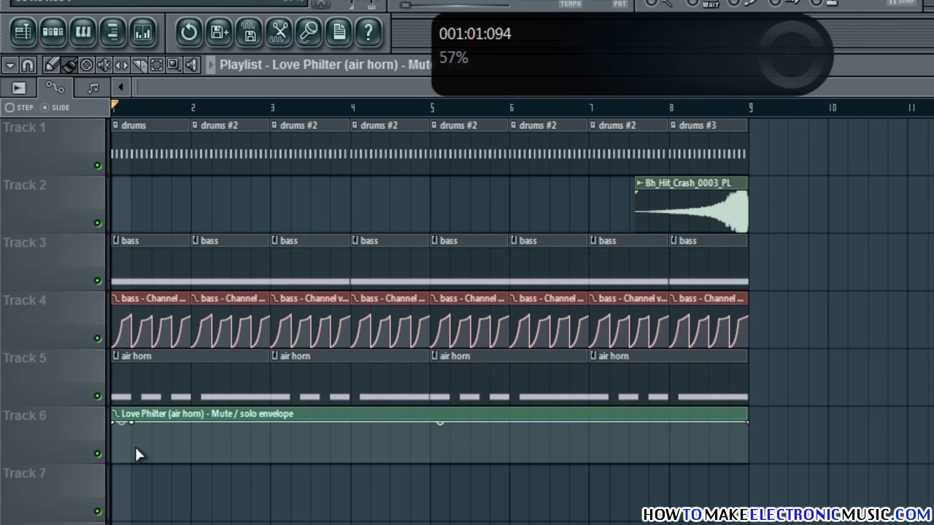
left_click_drag(137, 451, 135, 463)
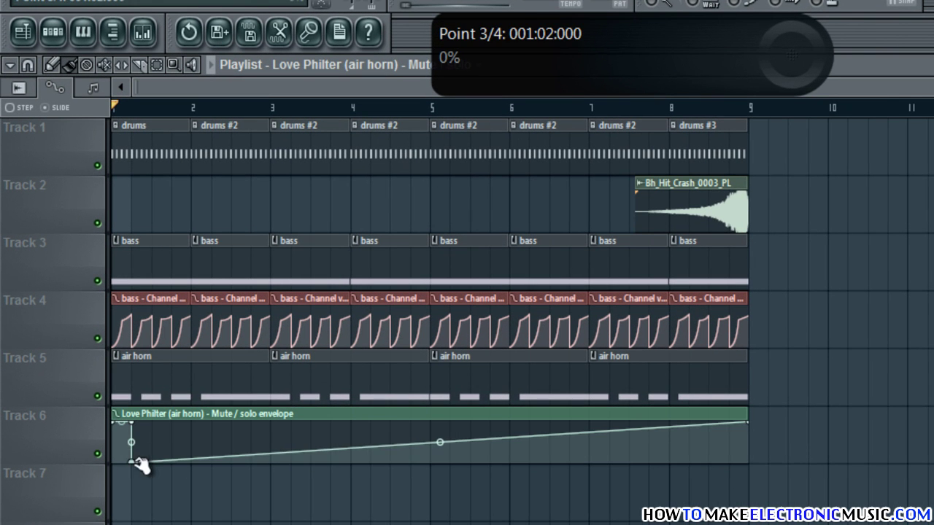
right_click(213, 458)
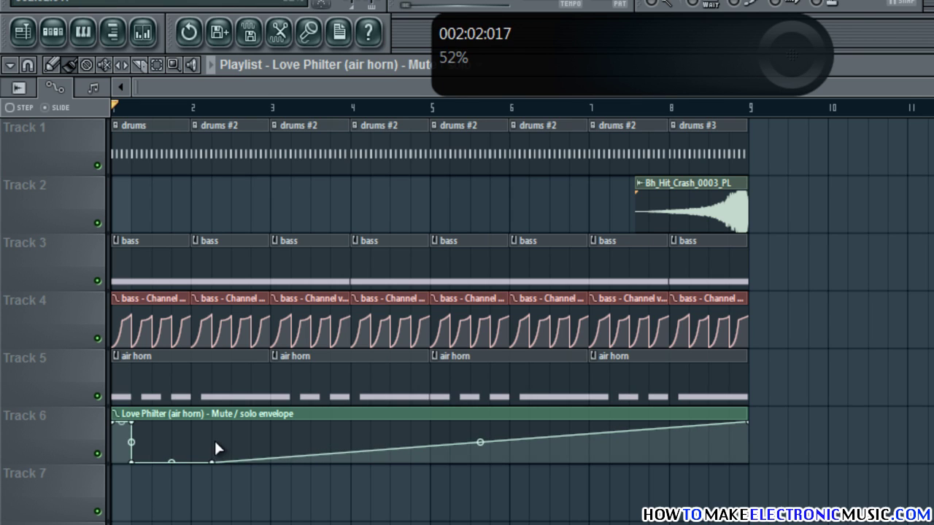
right_click(214, 438)
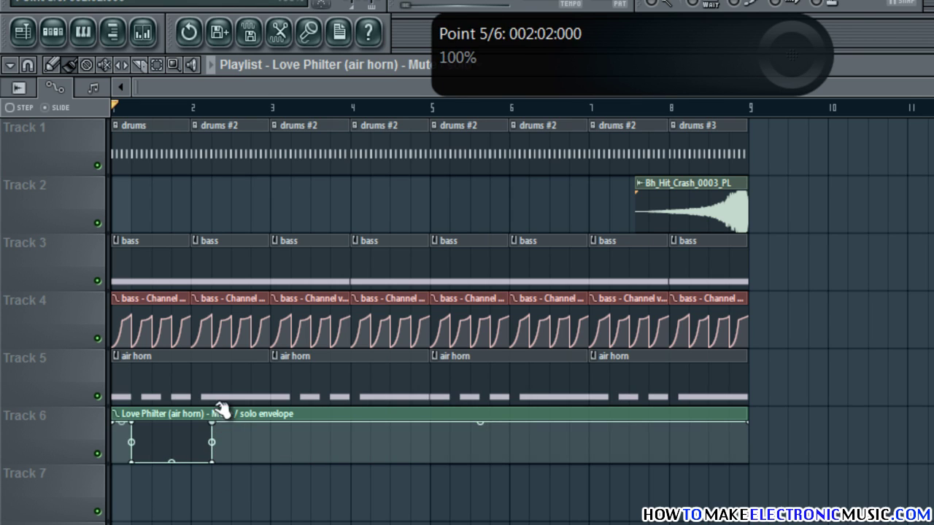
Add a second off section to the mute/solo envelope, at 0% from 003:02:000 and 100% from 004:02:000.
right_click(291, 426)
right_click(293, 461)
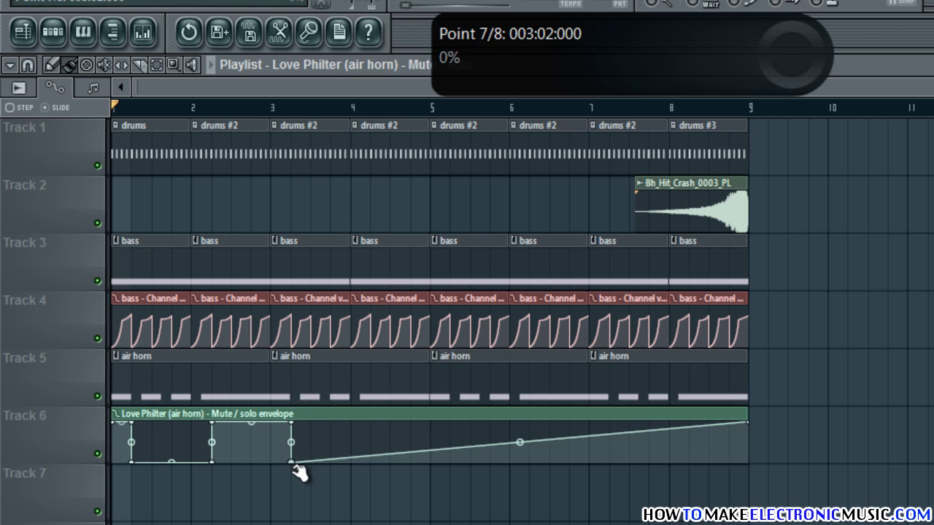
right_click(370, 461)
right_click(371, 424)
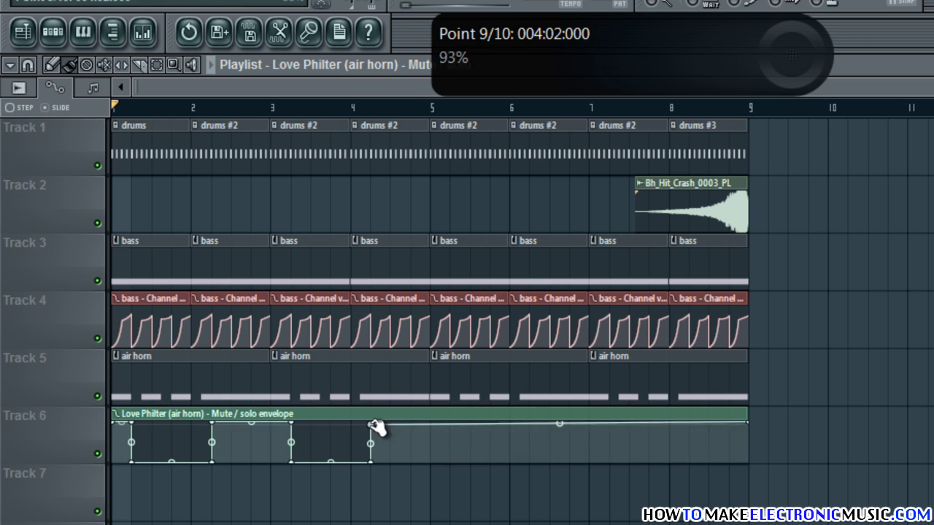
left_click_drag(371, 423, 371, 418)
Add a third off section to the mute/solo envelope, at 0% from 005:02:000 and 100% from 006:01:000.
right_click(450, 427)
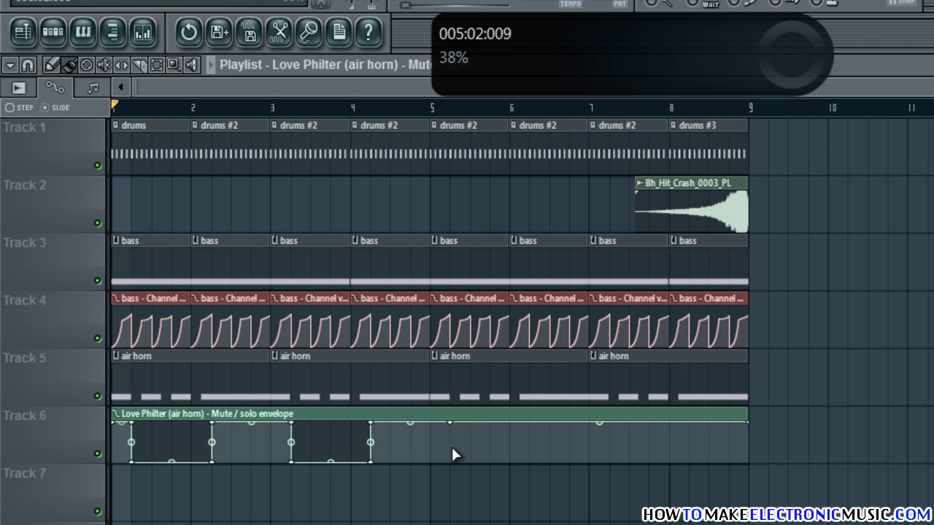
right_click(450, 453)
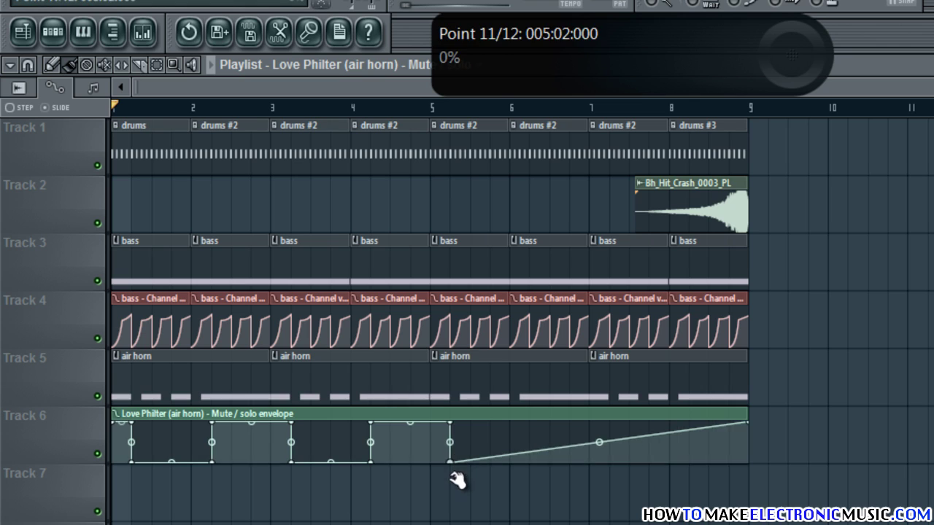
right_click(529, 462)
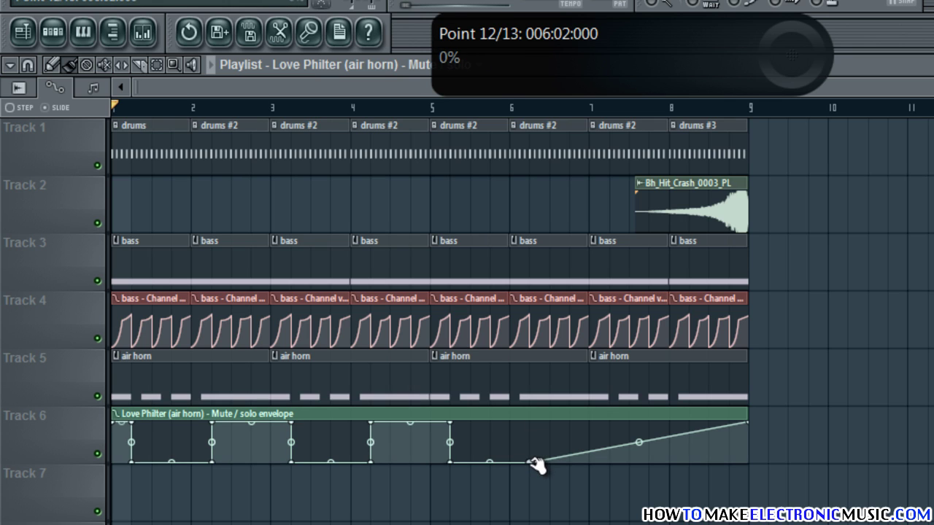
mouse_move(529, 463)
left_mouse_down()
mouse_move(516, 461)
mouse_move(538, 462)
mouse_move(511, 462)
left_mouse_up()
right_click(510, 424)
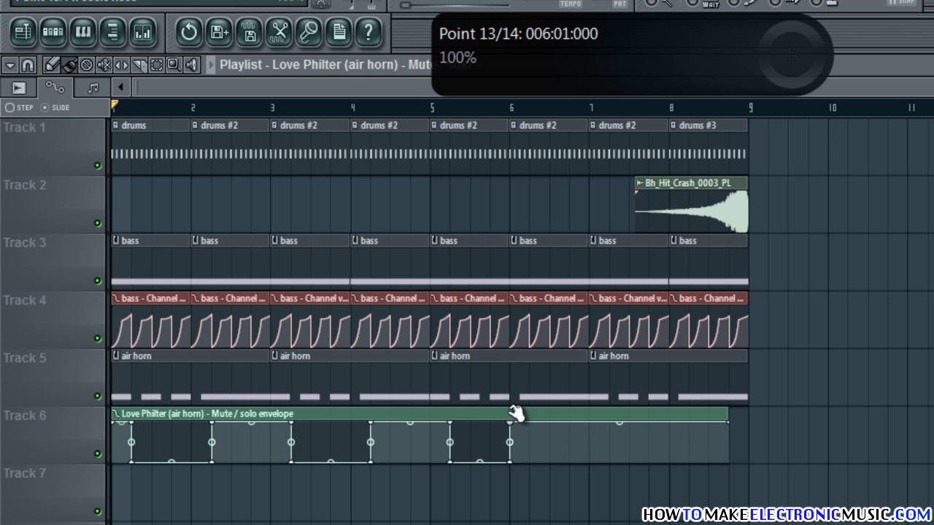
Drop the mute/solo envelope to 0% at bar 7, raise it to 100% at beat 2 of bar 8, and extend the clip to bar 9.
right_click(591, 426)
right_click(593, 424)
left_click_drag(592, 423, 600, 473)
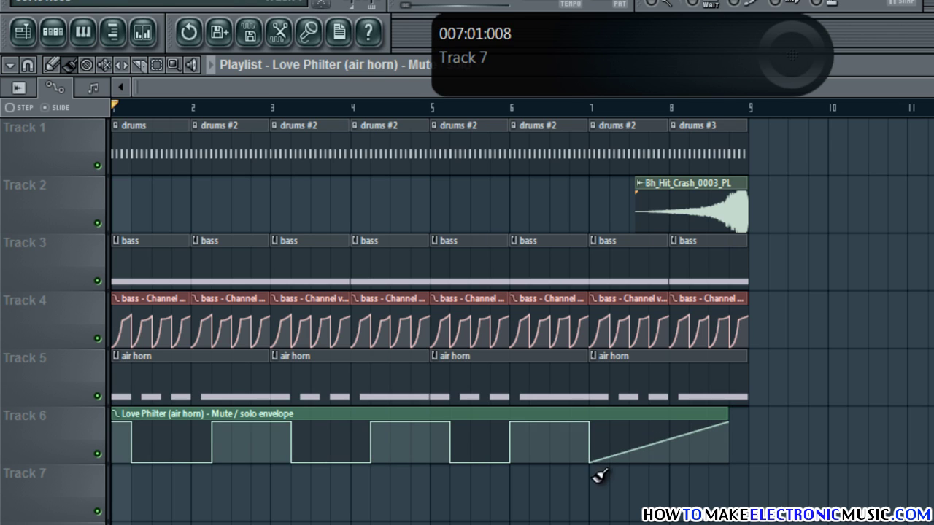
mouse_move(735, 427)
left_mouse_down()
mouse_move(734, 471)
mouse_move(707, 411)
mouse_move(747, 413)
left_mouse_up()
left_click_drag(736, 459, 690, 421)
right_click(748, 422)
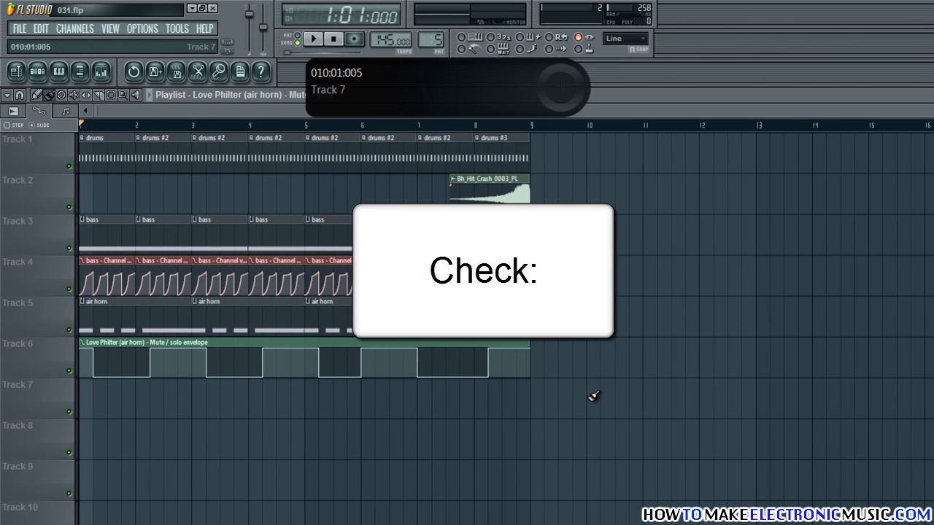
Play the arrangement to check the gate switching on the air horn lead.
key("space")
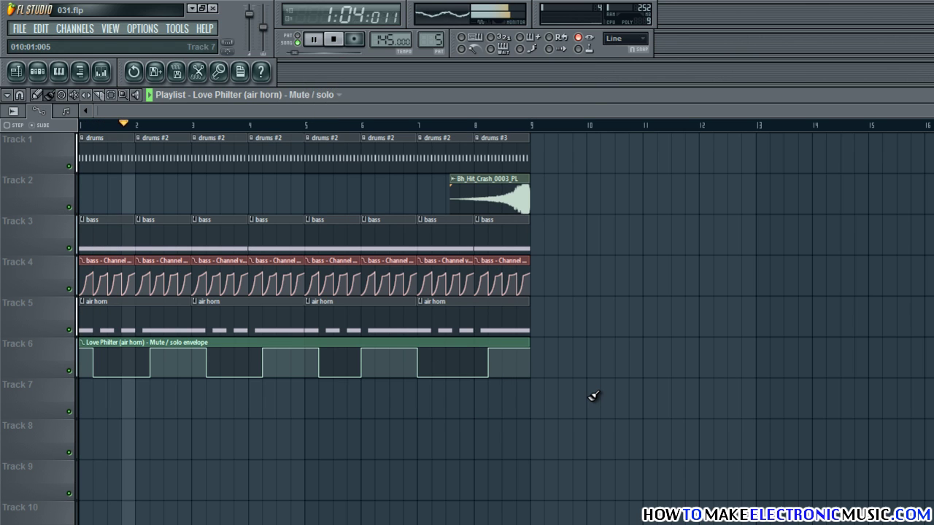
key("space")
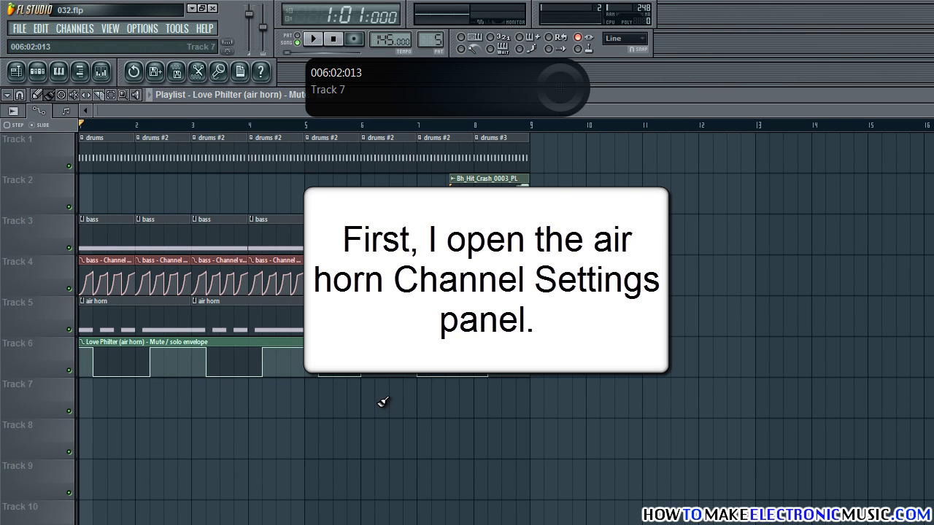
Open the air horn's channel settings and create an automation clip for its channel pitch.
key("F6")
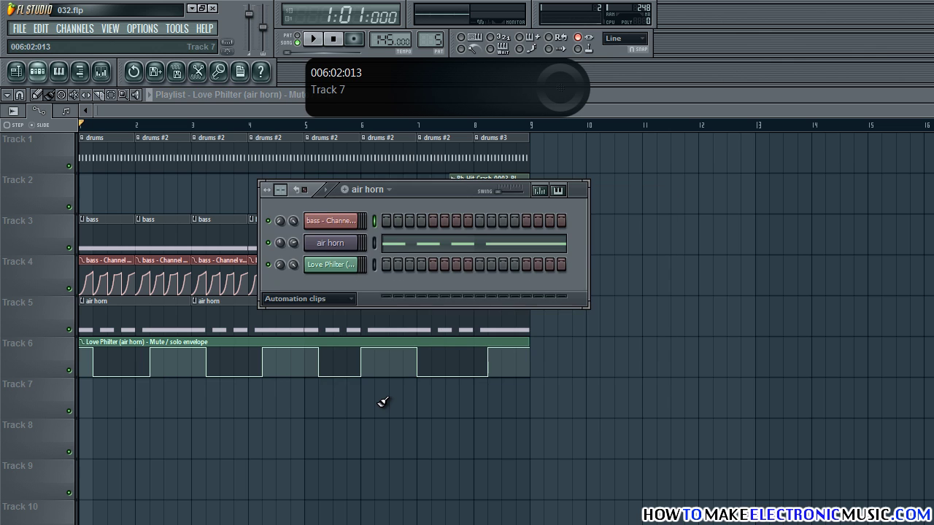
left_click(329, 241)
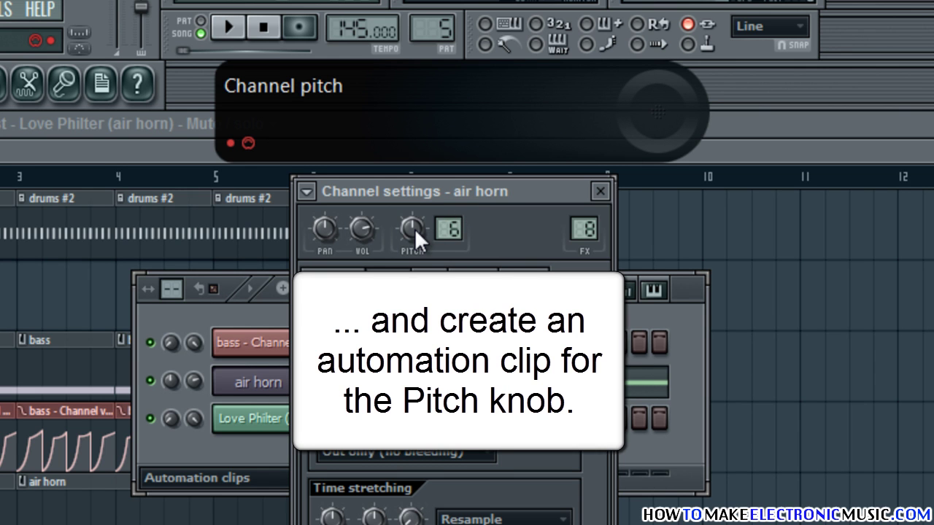
right_click(414, 228)
left_click(518, 381)
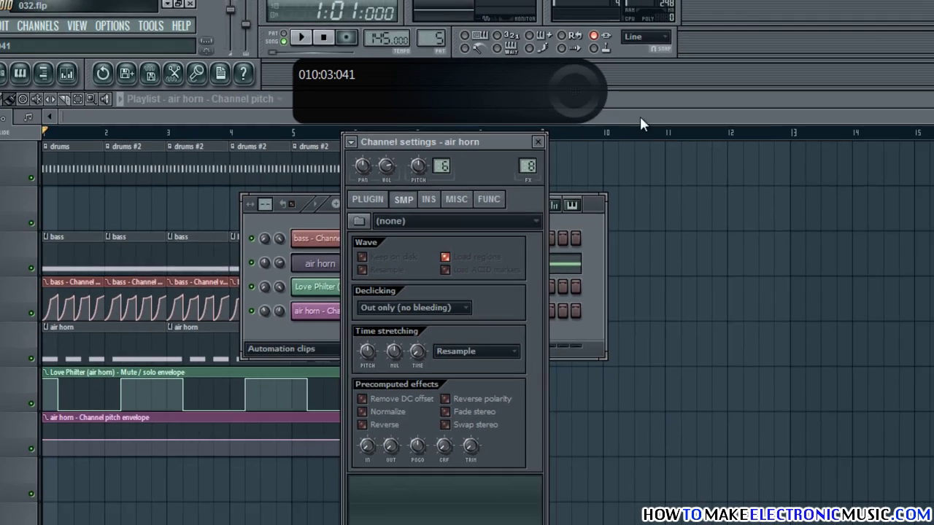
left_click(776, 139)
Copy the 50% value of the pitch envelope's first point and raise that point to 100%.
scroll(824, 474, "down", 5)
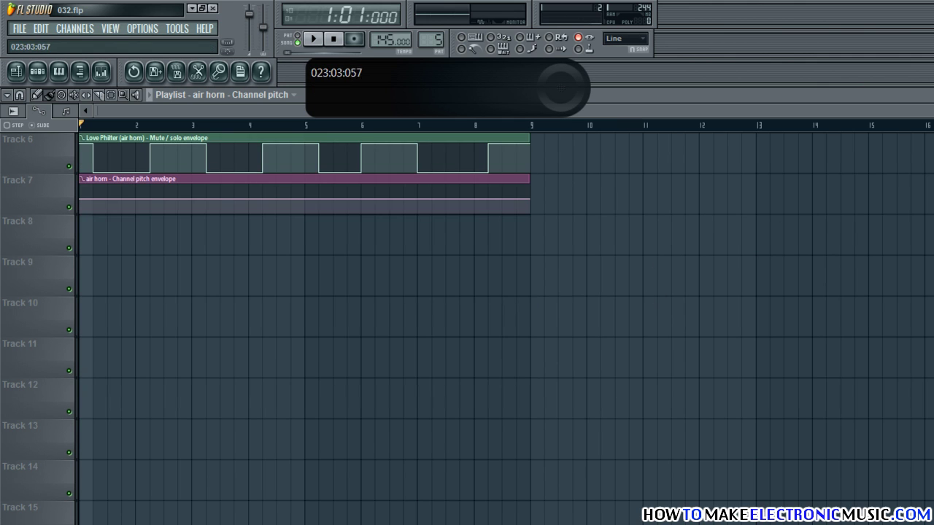
left_click_drag(933, 138, 788, 108)
scroll(900, 204, "down", 1)
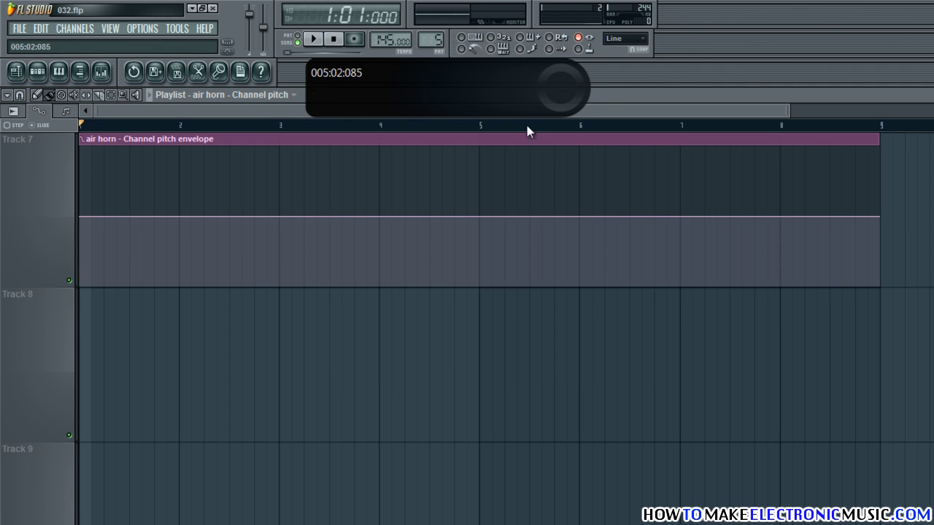
left_click_drag(788, 111, 329, 108)
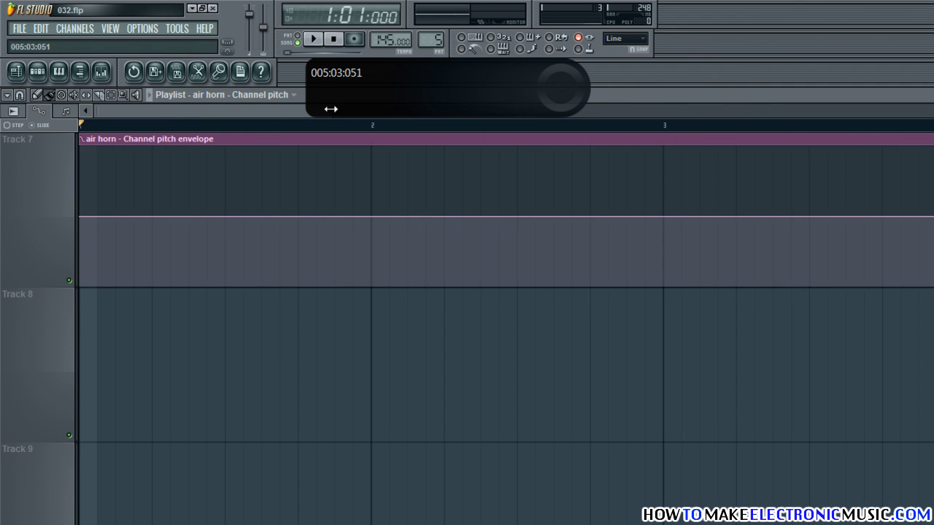
right_click(82, 218)
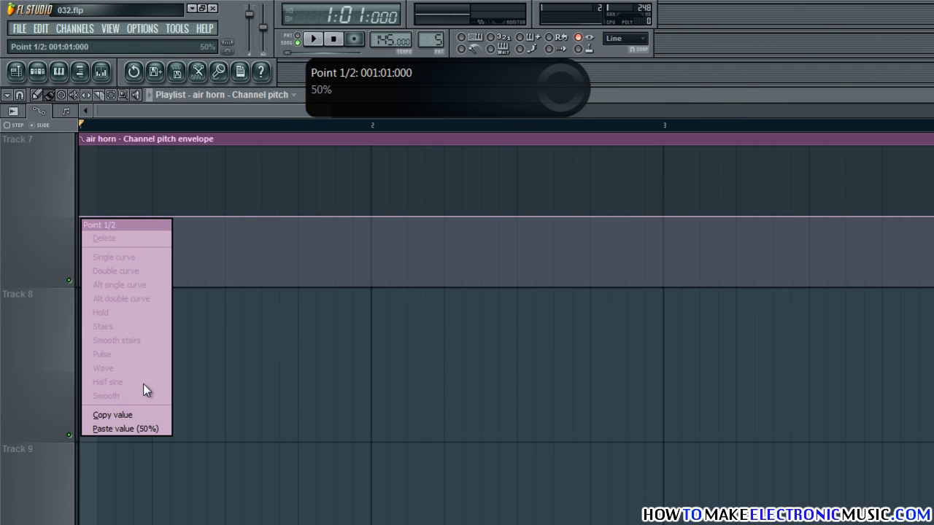
left_click(137, 414)
left_click_drag(80, 218, 80, 147)
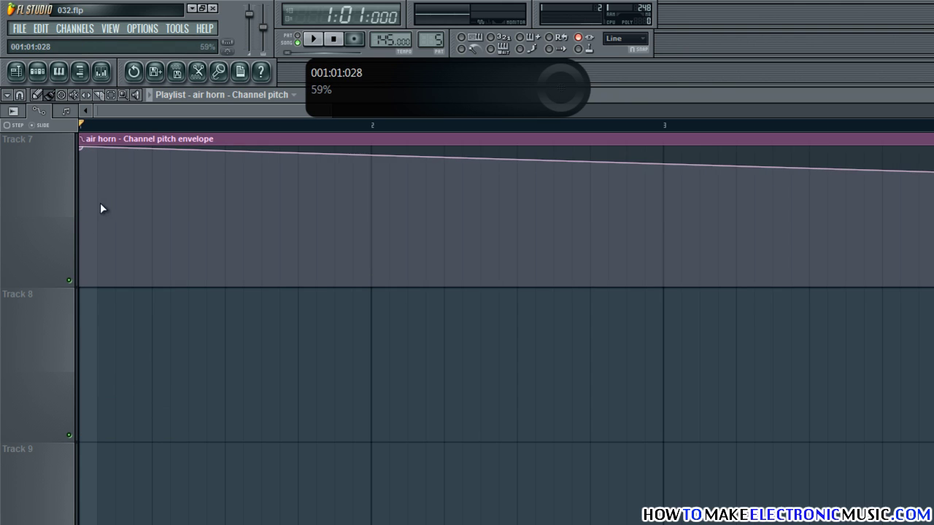
Add a pitch envelope point at 001:01:024 with the copied 50% value and bend the segment before it into a steep falling curve.
left_click(98, 219)
right_click(98, 219)
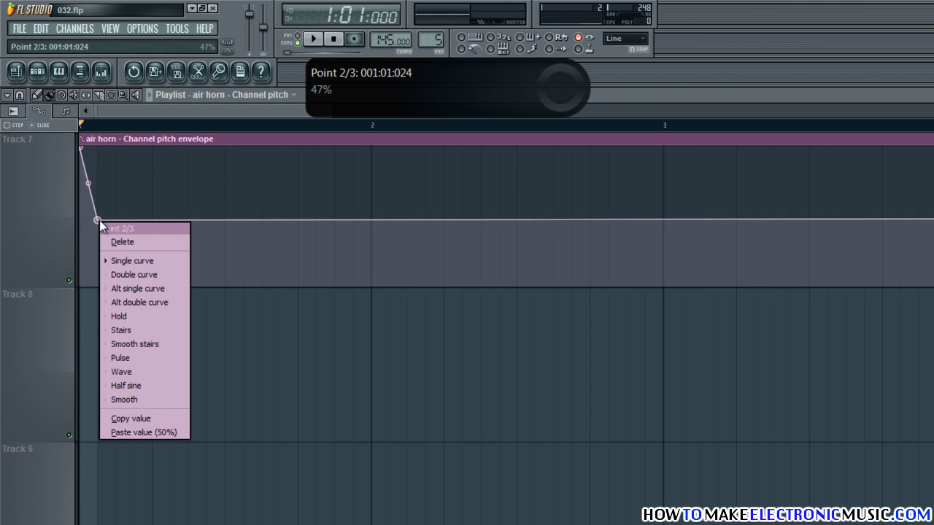
left_click(137, 436)
left_click_drag(88, 194, 89, 205)
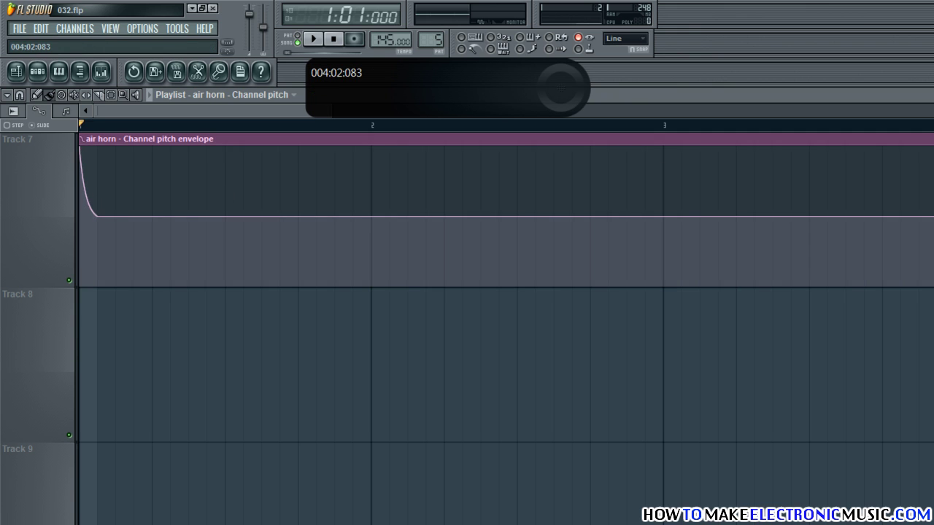
Add a triangular 100% pitch peak in bar 2, with 50% envelope points pasted at 002:02:048 and 002:03:048 on either side.
left_click_drag(333, 111, 773, 103)
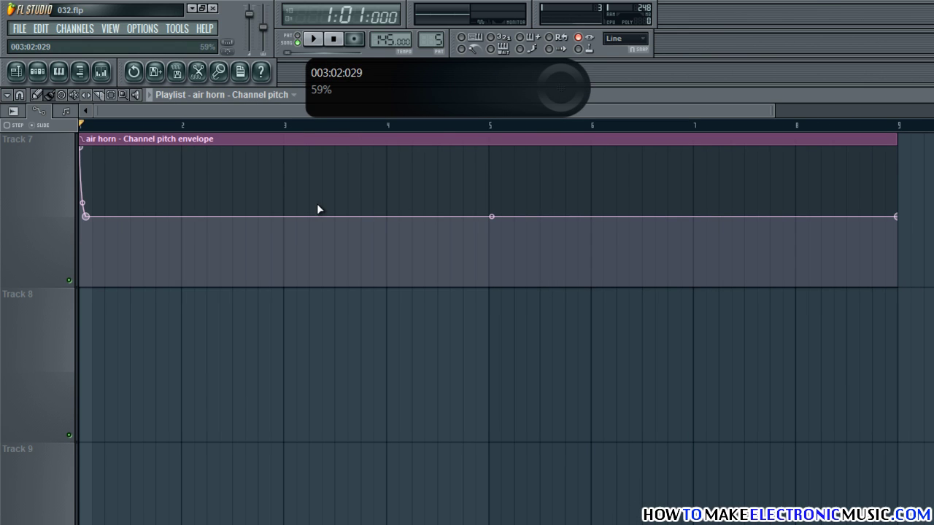
right_click(221, 216)
right_click(221, 217)
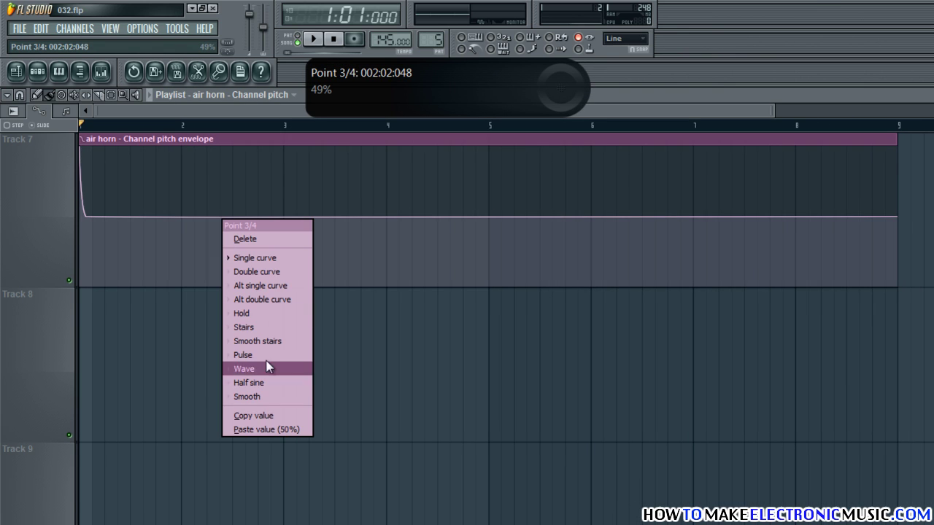
left_click(267, 429)
left_click_drag(233, 171, 232, 149)
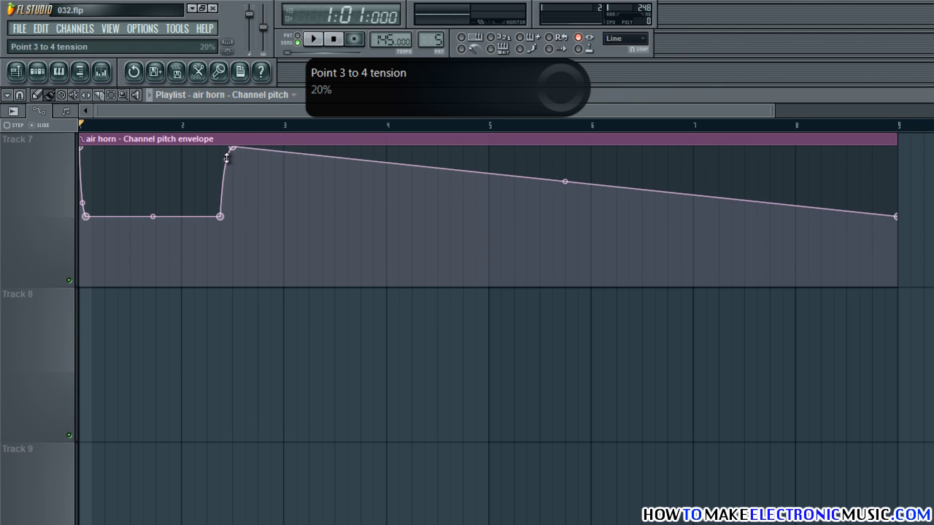
right_click(244, 217)
right_click(246, 217)
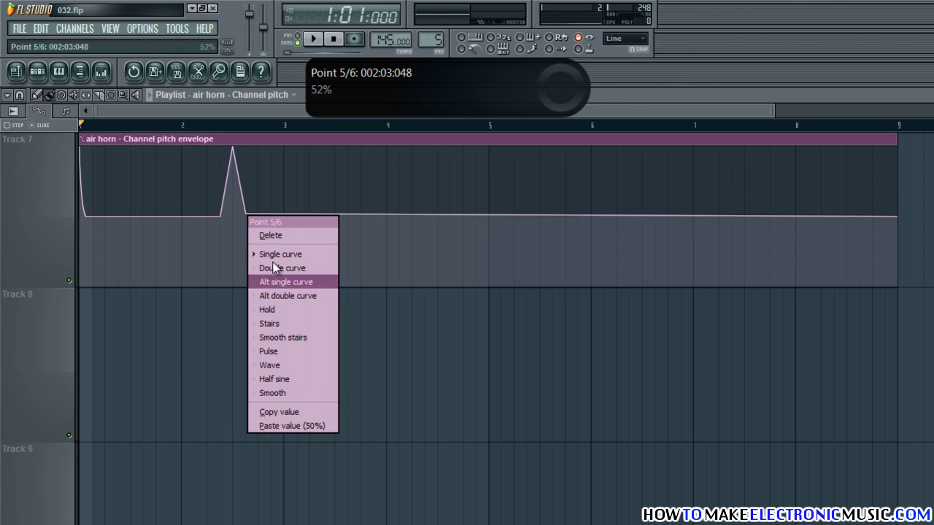
left_click(295, 426)
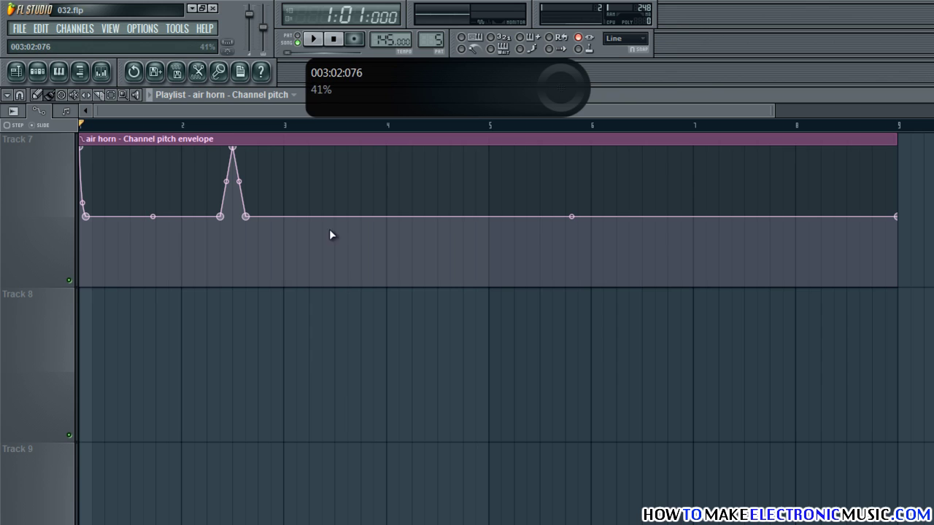
Add a matching 100% pitch peak in bar 4, with pasted 50% envelope points at 004:02:048 and 004:03:048.
right_click(426, 217)
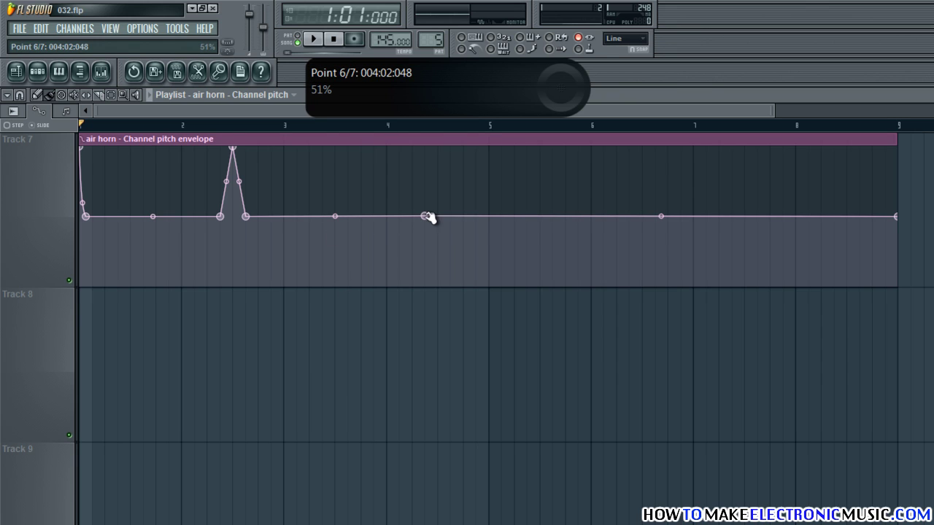
right_click(426, 216)
left_click(467, 416)
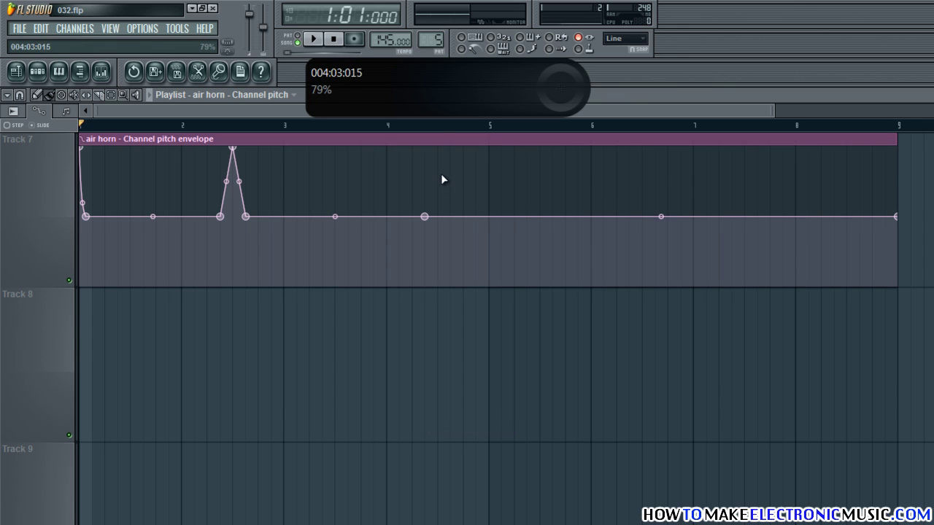
left_click_drag(442, 180, 441, 146)
left_click(450, 216)
right_click(450, 217)
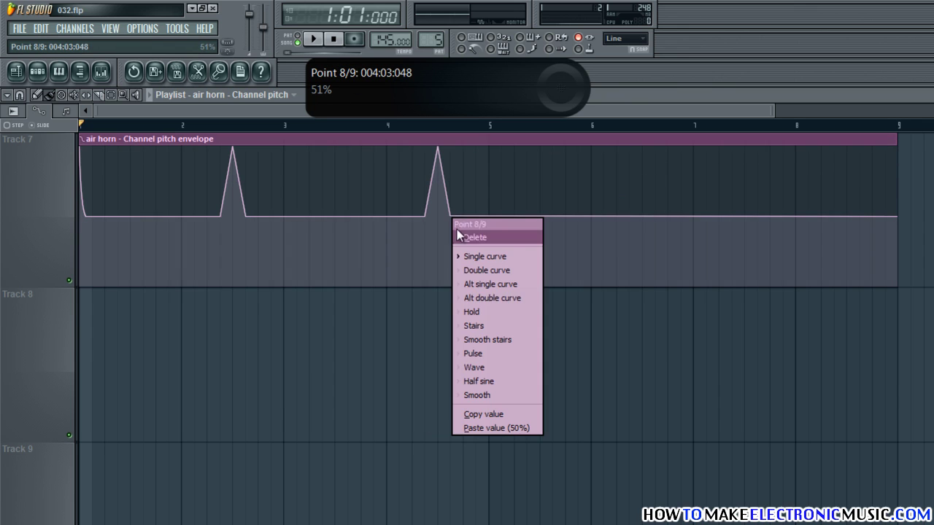
left_click(496, 428)
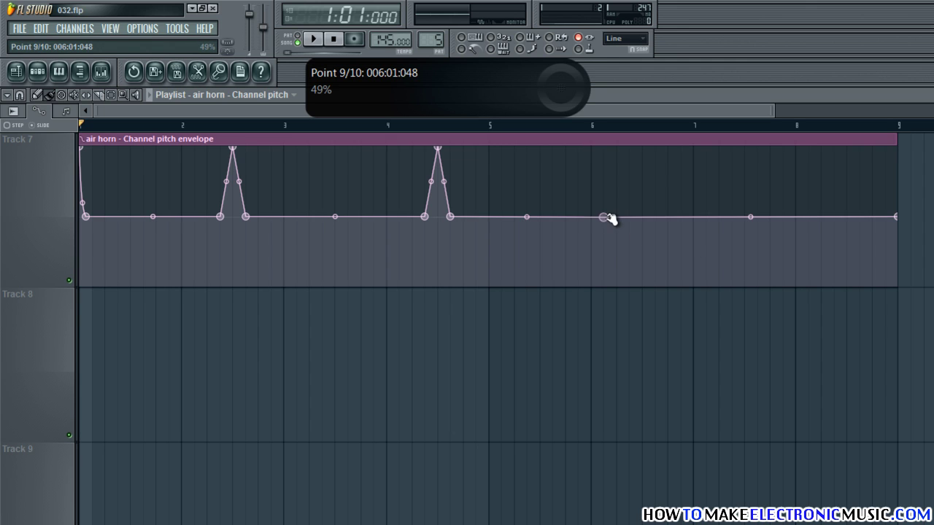
Add a 100% pitch peak in bar 6 between envelope points at 006:01:048 and 006:02:048, each given the copied 50% value.
right_click(605, 216)
left_click(653, 425)
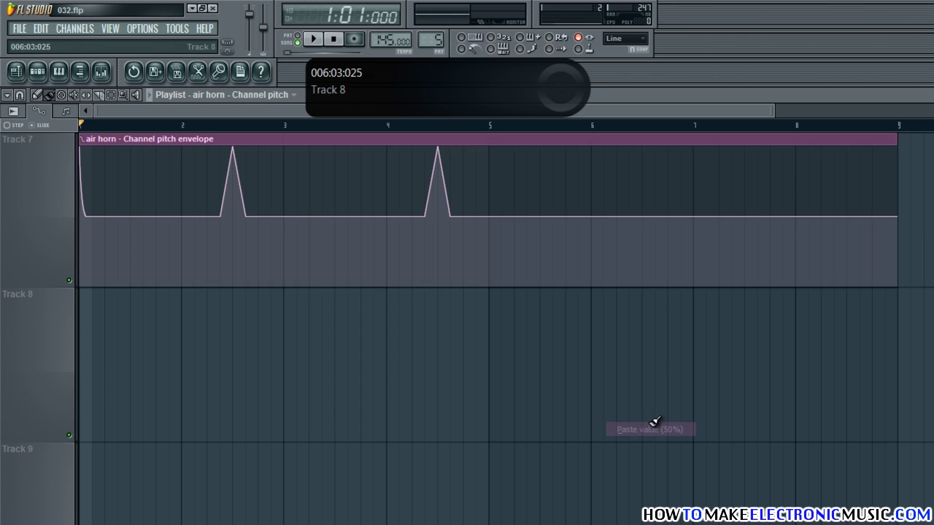
left_click(617, 149)
left_click(632, 215)
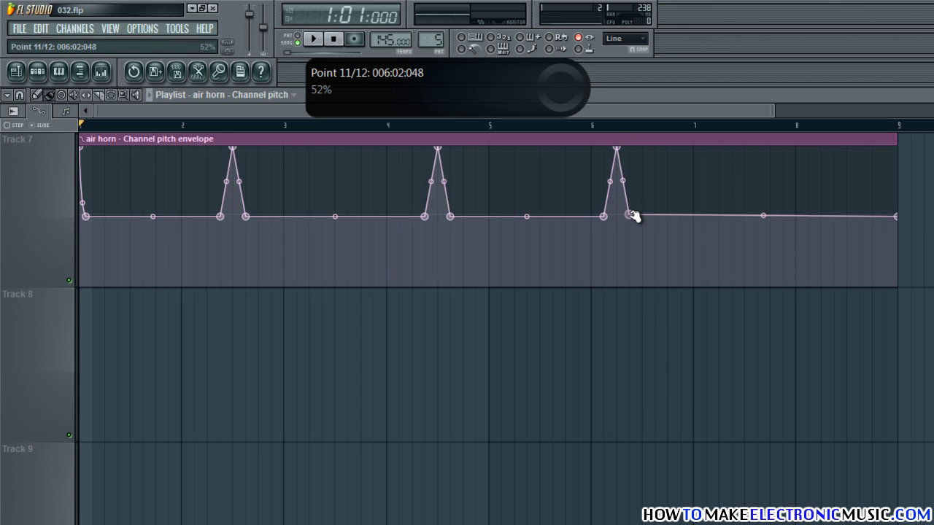
right_click(631, 216)
left_click(677, 428)
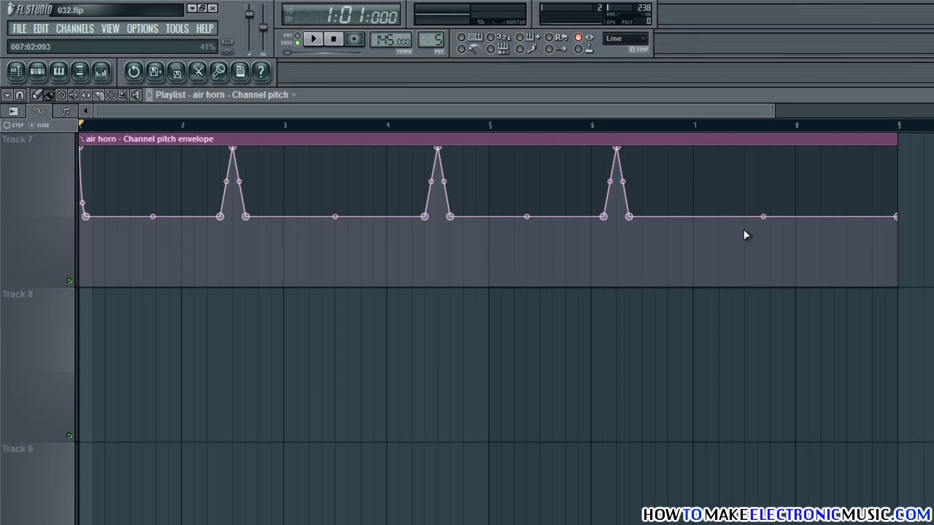
Add a 100% pitch peak at 008:03:000 with pasted 50% envelope points at 008:02:048 and 008:03:048.
right_click(835, 217)
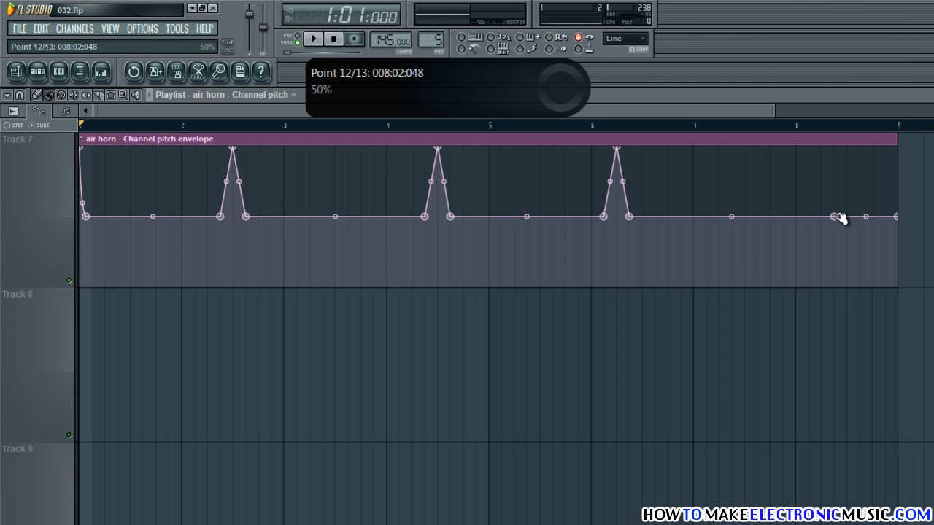
right_click(836, 216)
left_click(868, 429)
right_click(848, 146)
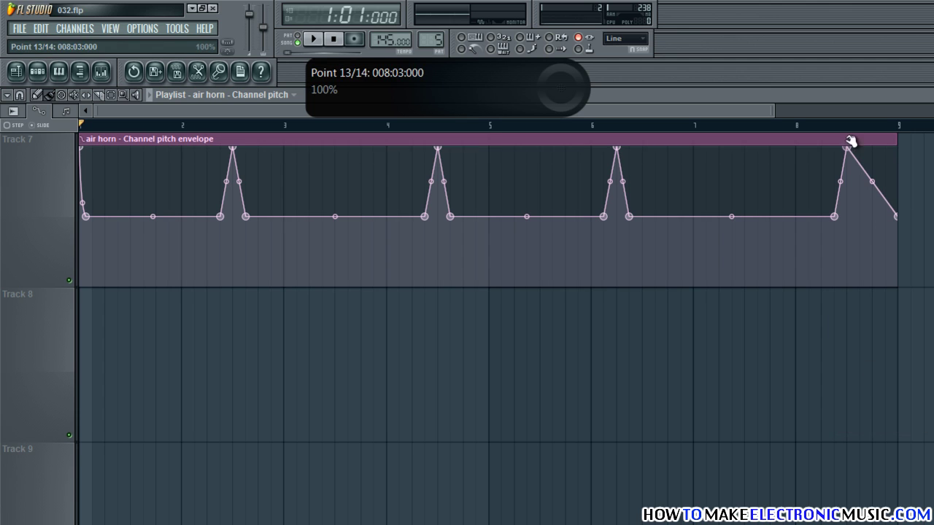
right_click(859, 217)
right_click(860, 219)
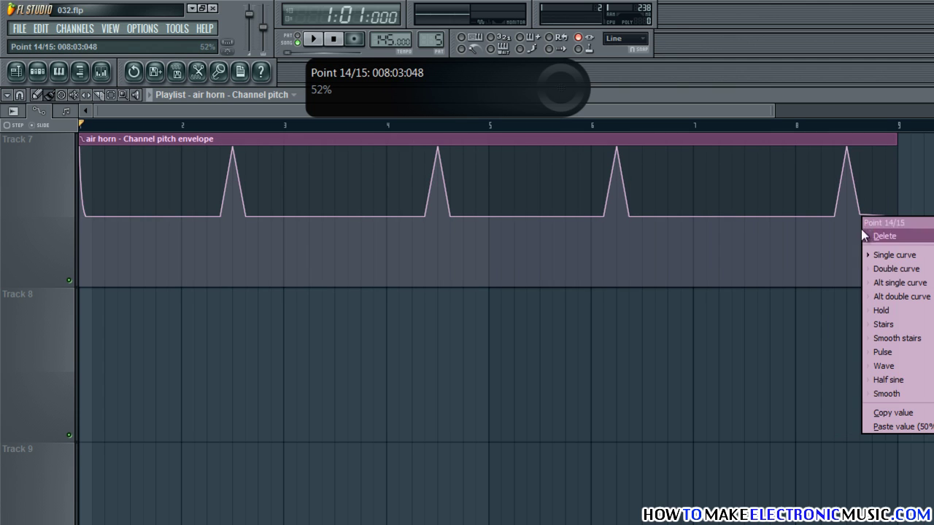
left_click(897, 427)
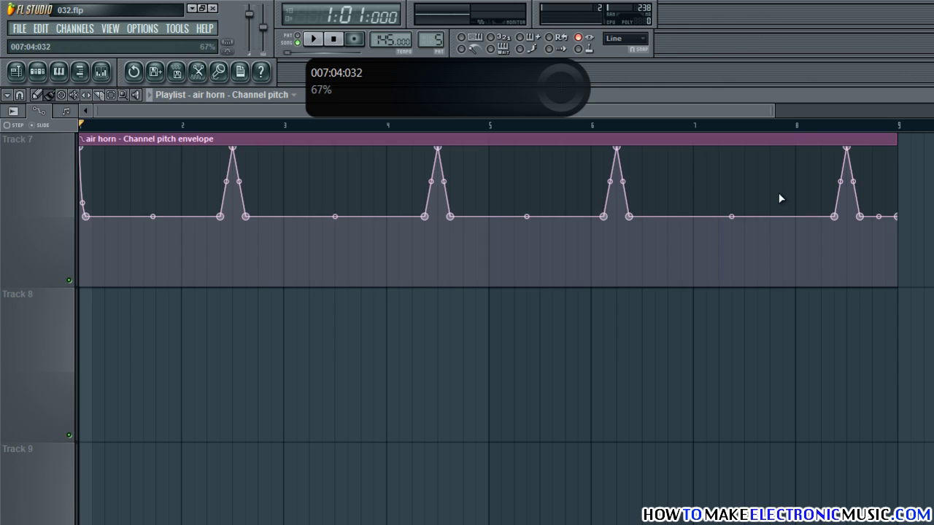
Play the whole arrangement from bar 1 to check the air horn's pitch slides.
left_click_drag(774, 112, 930, 111)
scroll(505, 329, "up", 6)
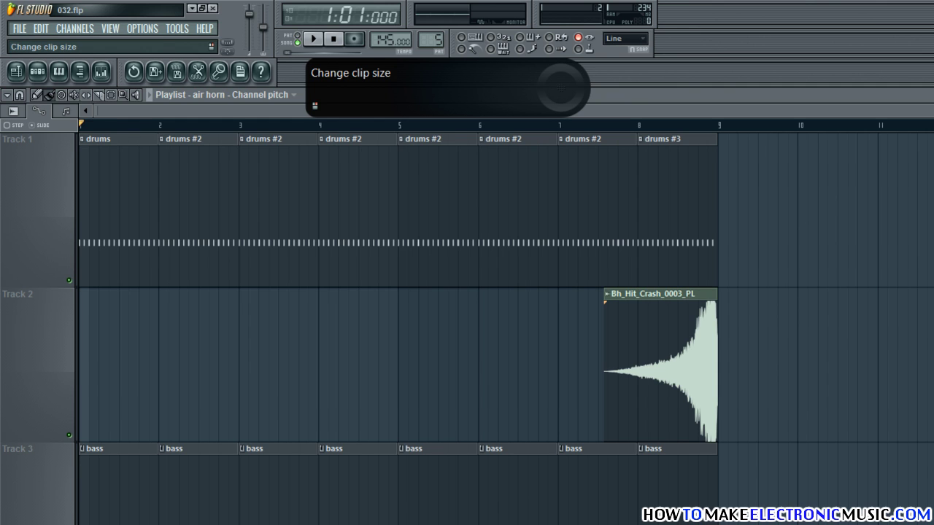
mouse_move(930, 126)
left_mouse_down()
mouse_move(931, 139)
mouse_move(933, 112)
left_mouse_up()
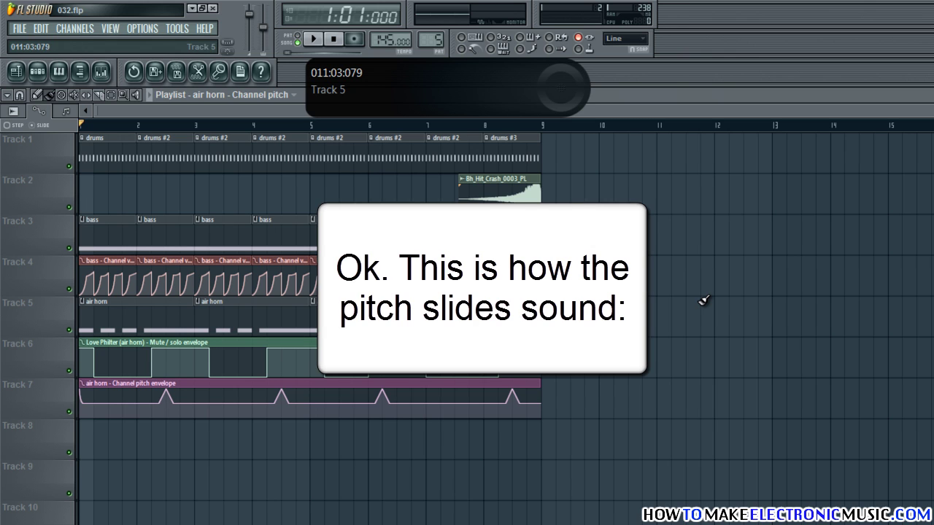
key("space")
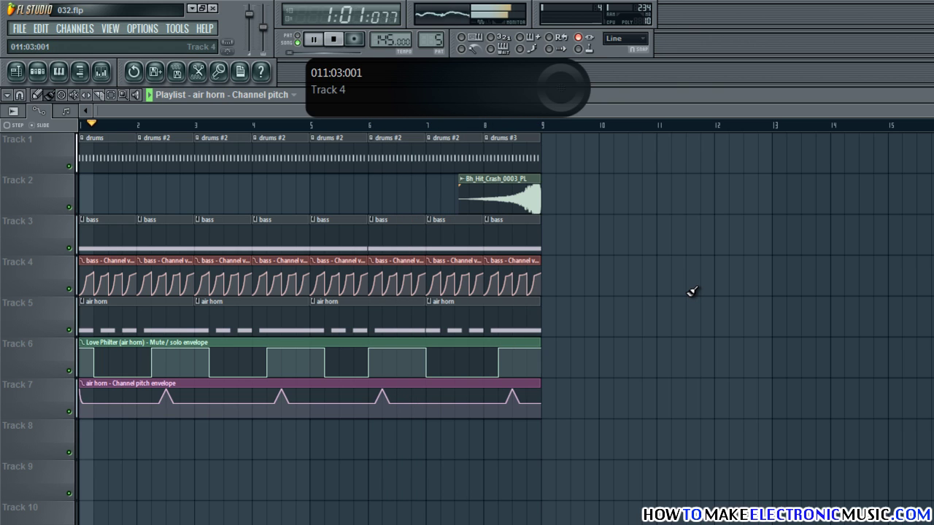
key("space")
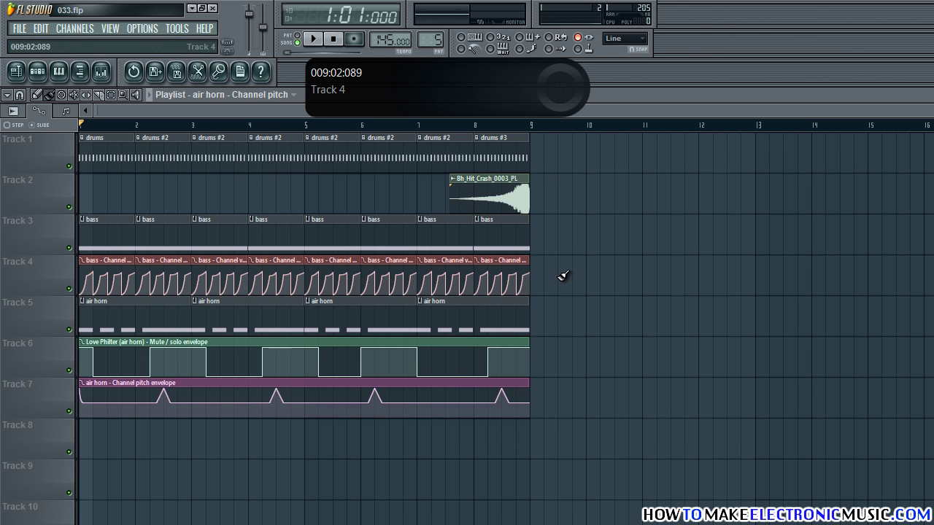
Duplicate the eight-bar drums, crash, bass and bass automation clips on Tracks 1 to 4 twice, filling the arrangement to bar 25.
left_click_drag(559, 272, 80, 140)
key("ctrl+b")
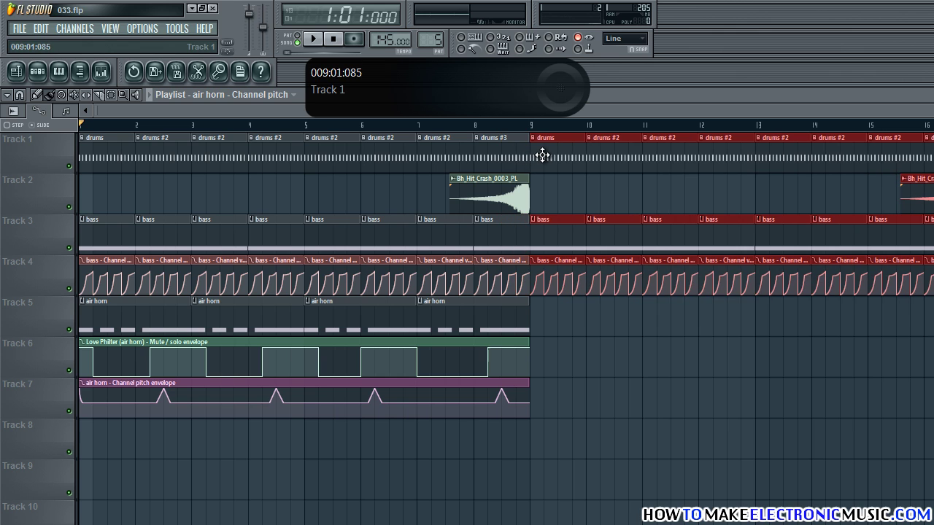
scroll(466, 148, "down", 3)
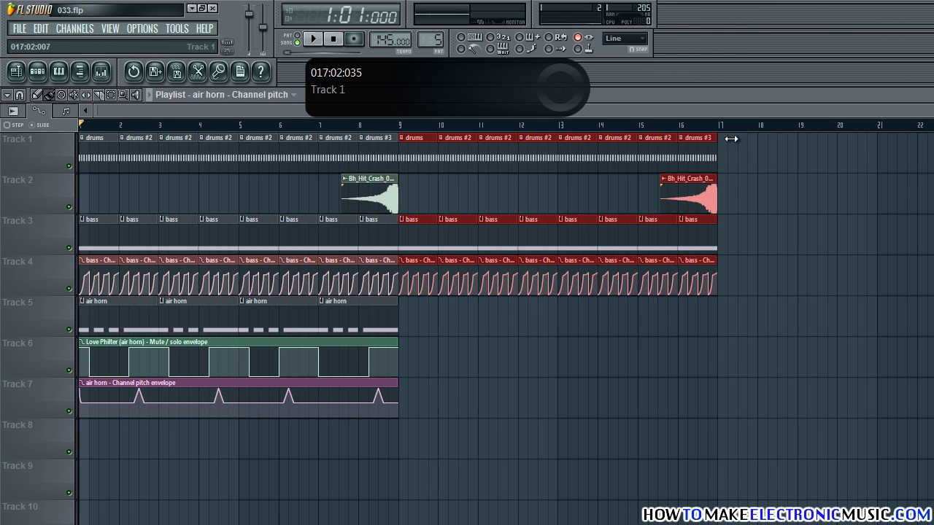
left_click_drag(425, 153, 736, 153)
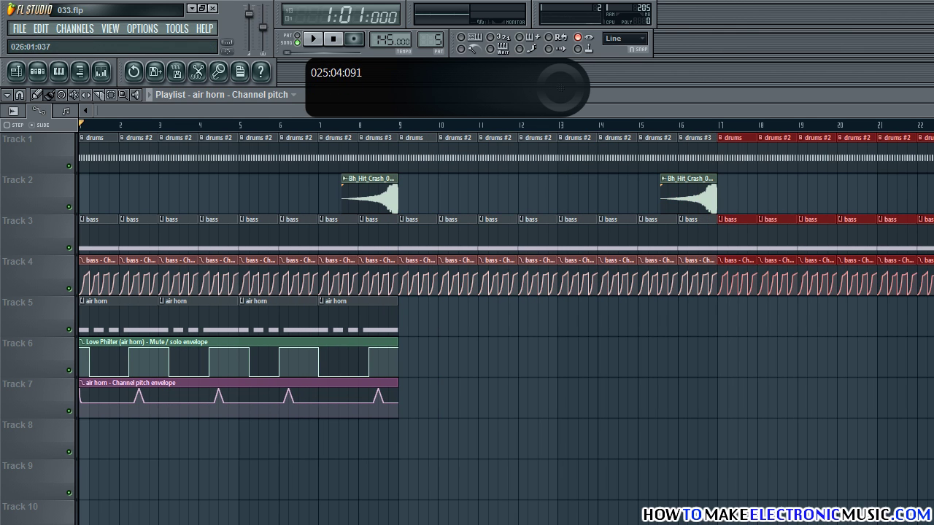
scroll(506, 329, "down", 2)
key("ctrl+d")
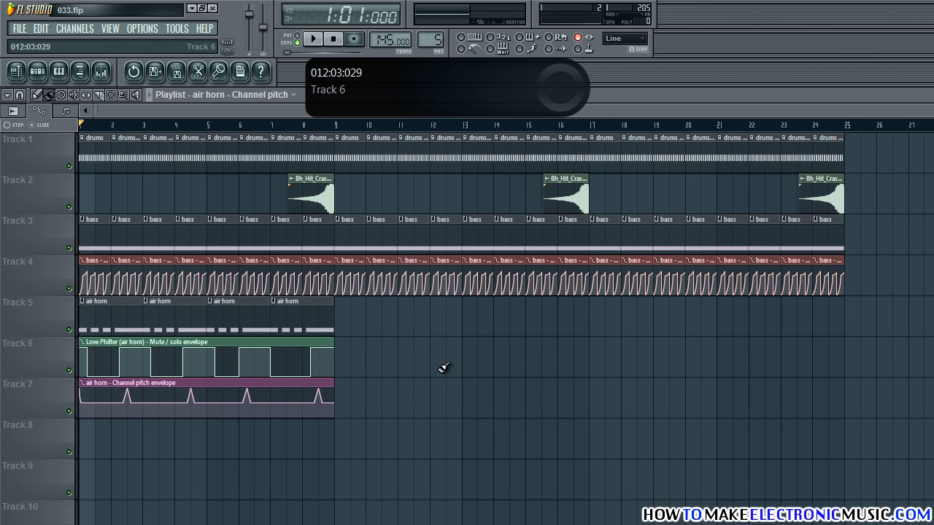
Move the air horn, Love Philter and pitch envelope clips to bar 9, and duplicate the air horn and Love Philter clips at bar 17.
left_click_drag(368, 430, 363, 321)
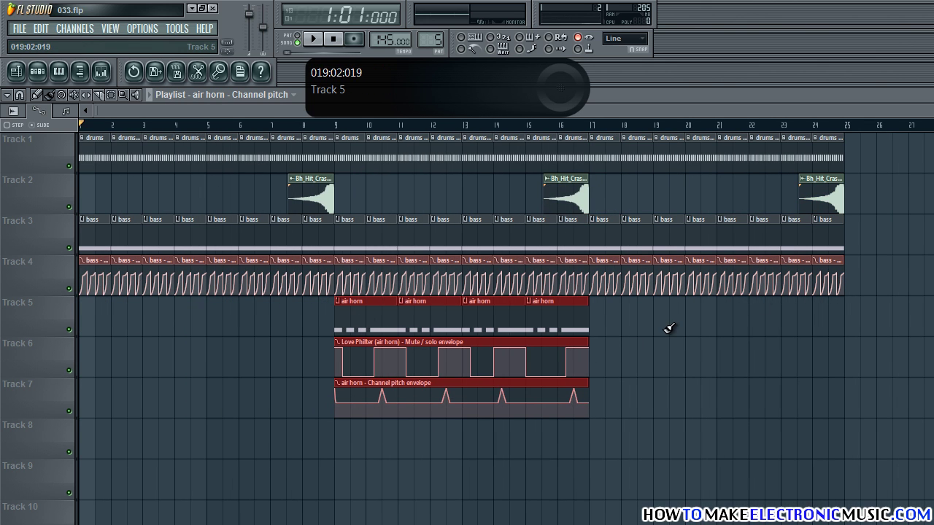
key("ctrl+d")
left_click_drag(613, 375, 620, 327)
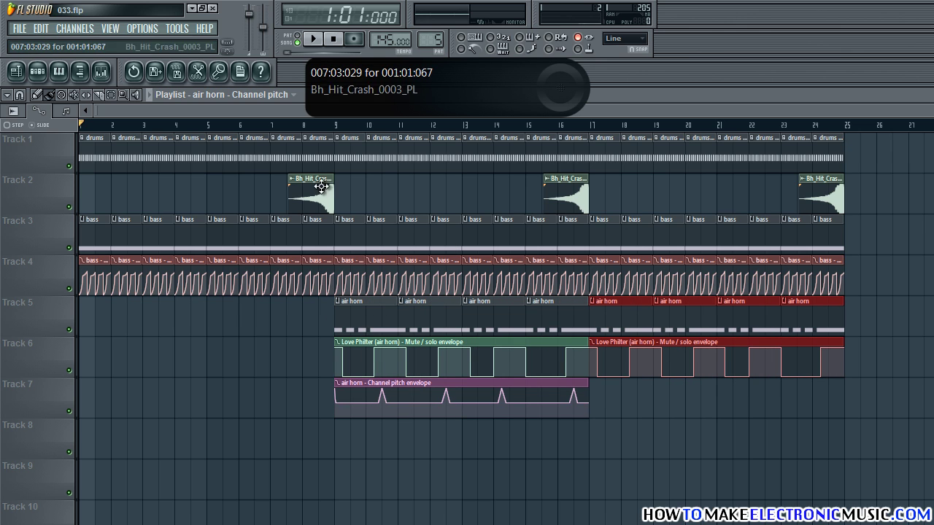
Create another air horn channel pitch automation clip spanning bars 17 to 25 and raise its end point to 100%.
left_click_drag(98, 111, 478, 111)
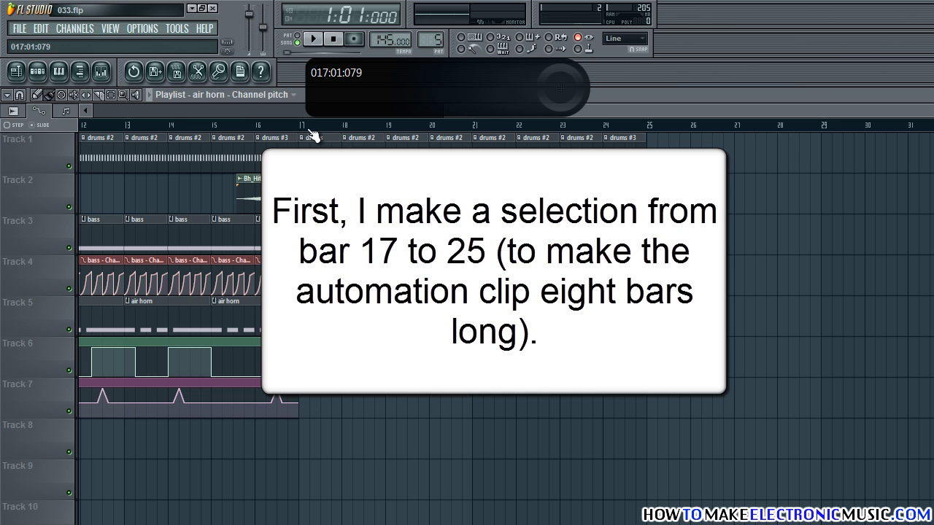
left_click_drag(310, 128, 646, 129)
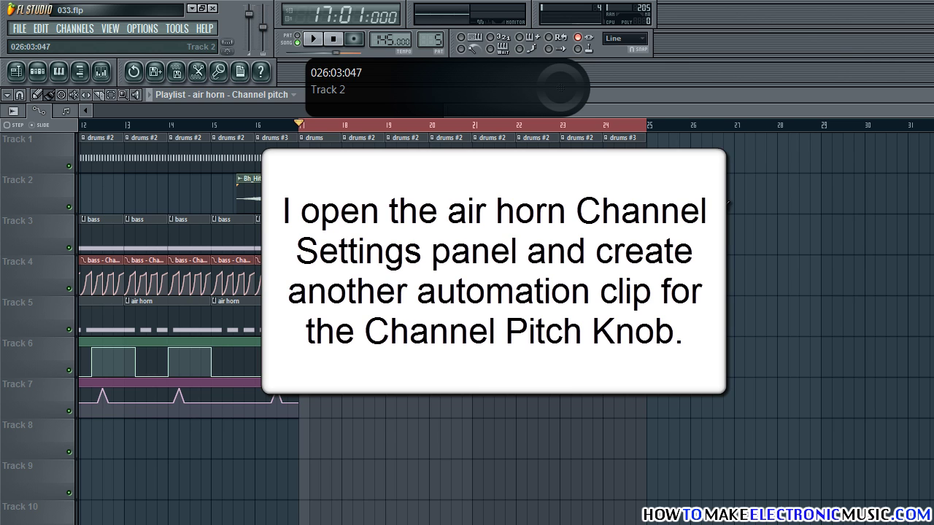
key("F6")
left_click(335, 245)
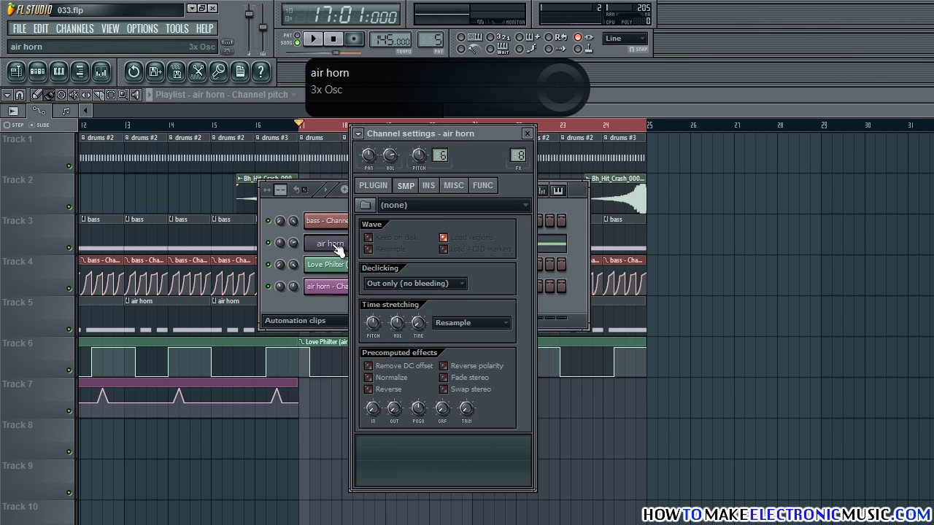
right_click(417, 154)
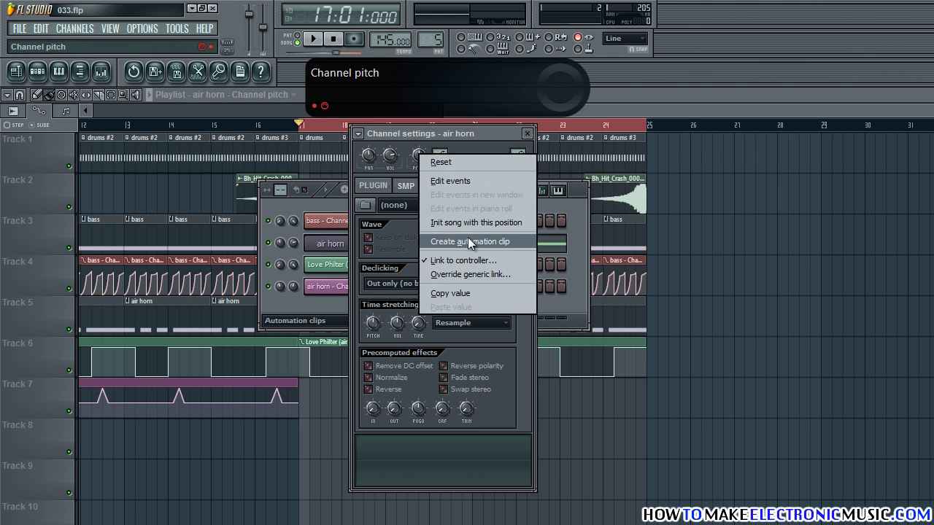
left_click(467, 242)
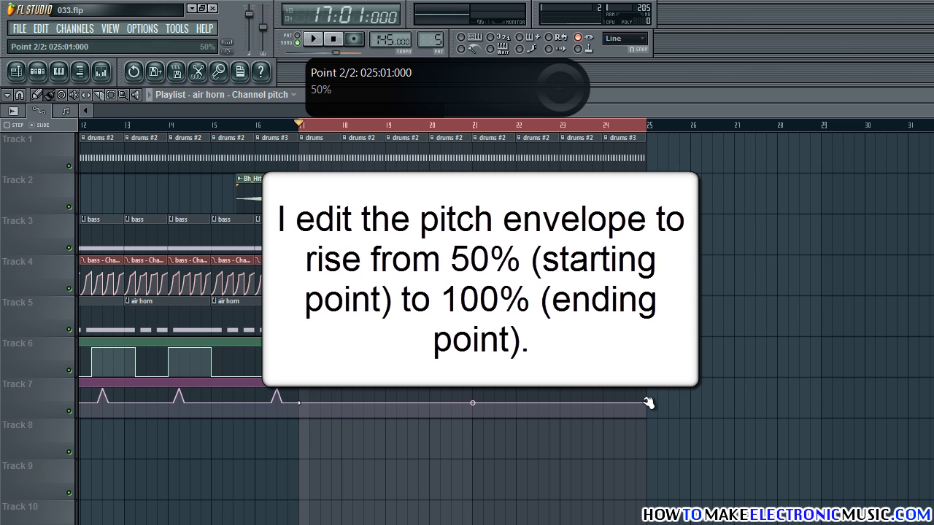
left_click_drag(648, 401, 649, 385)
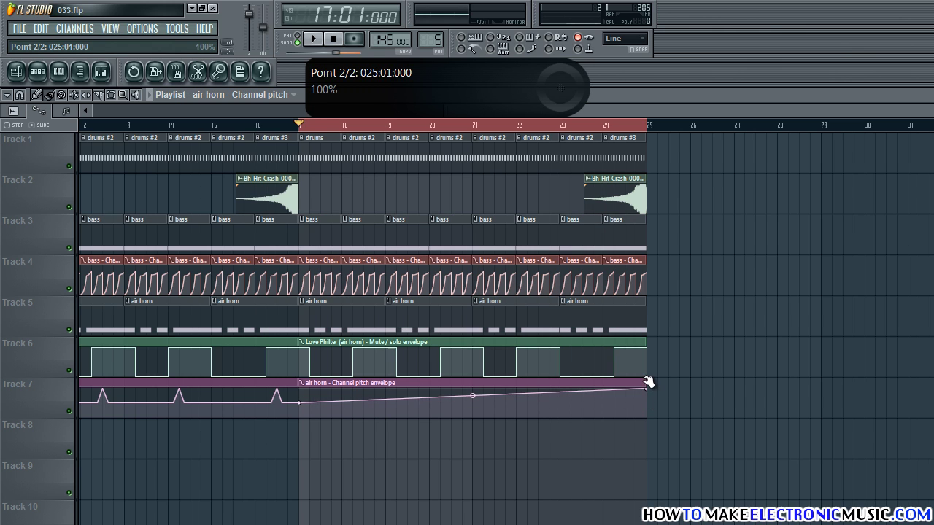
Play the arrangement from bar 16 to check the rising pitch build-up.
left_click(258, 125)
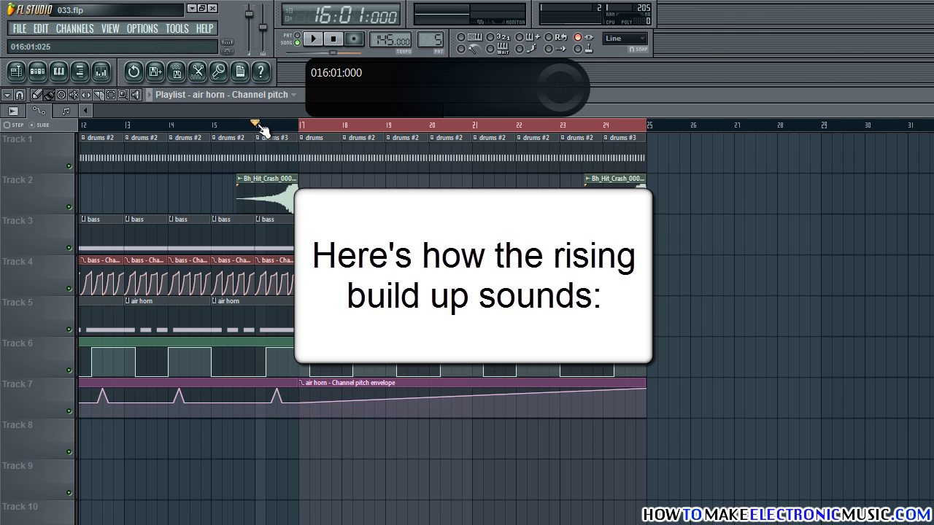
key("space")
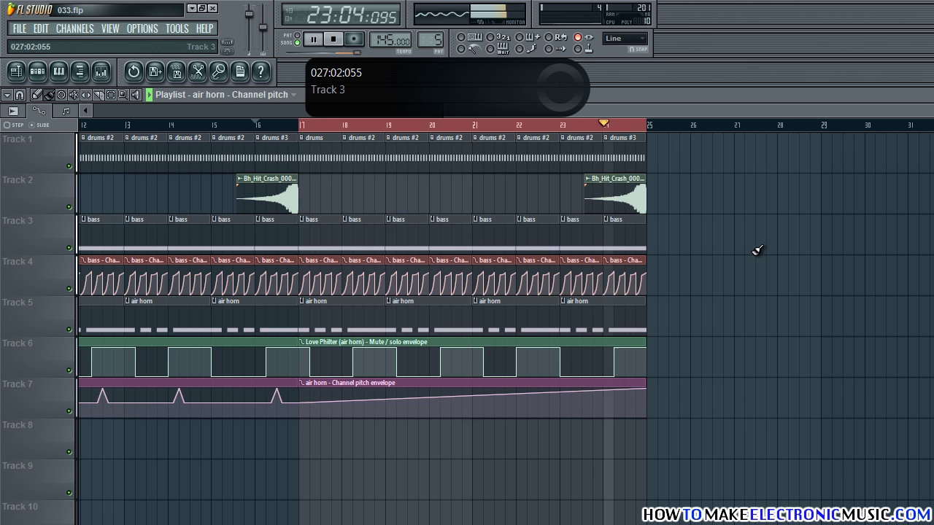
key("space")
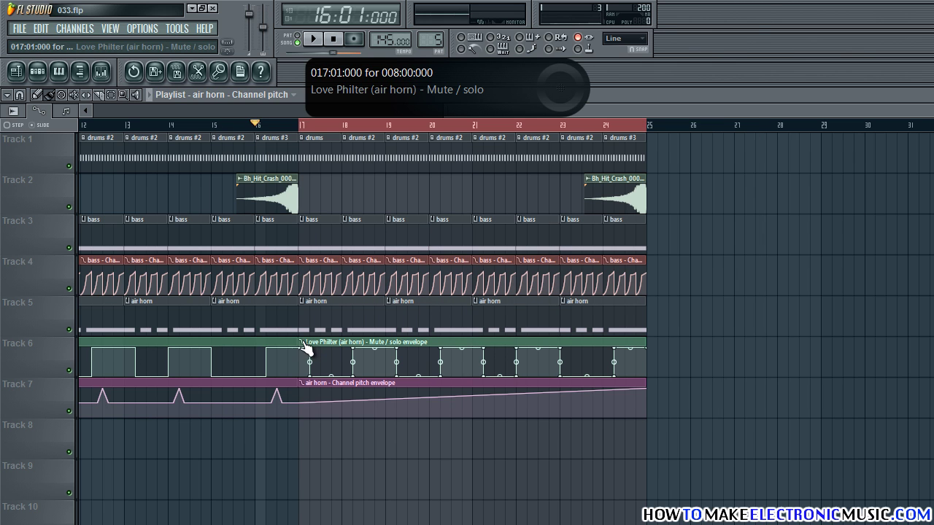
Make the Love Philter mute/solo clip at bar 17 unique and delete its gate-closing points at bars 23 and 24.
right_click(304, 345)
left_click(364, 419)
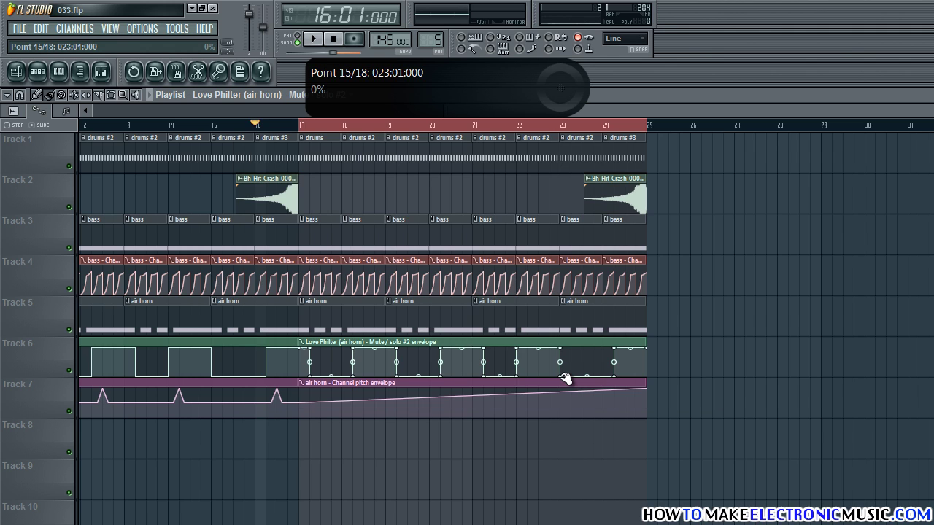
right_click(566, 378)
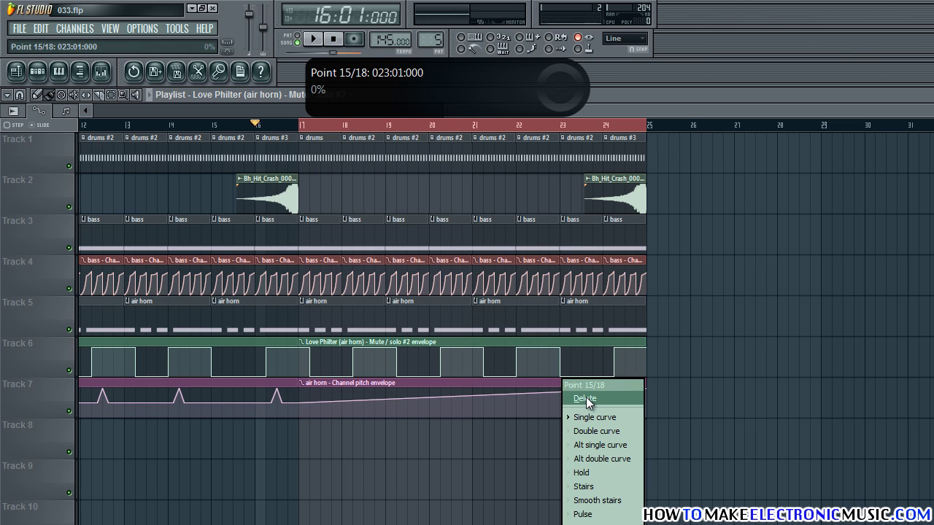
left_click(583, 400)
right_click(615, 376)
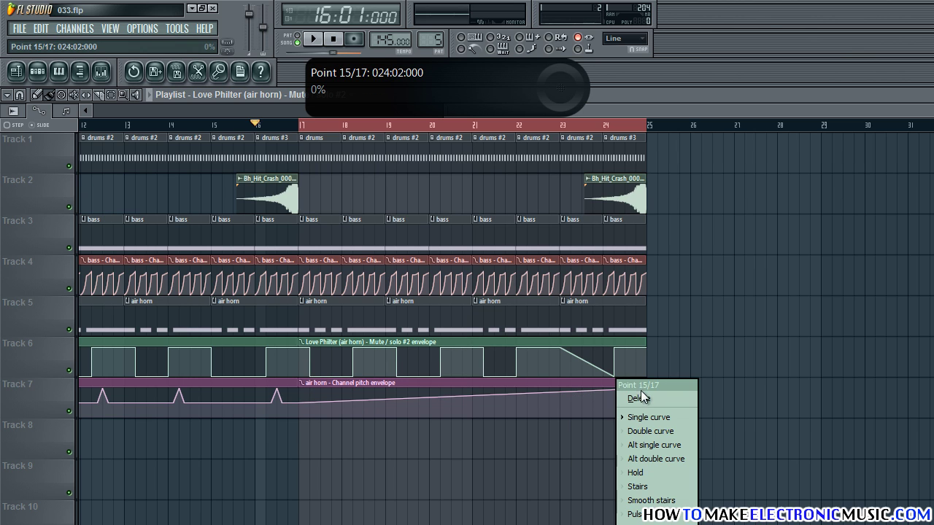
left_click(633, 396)
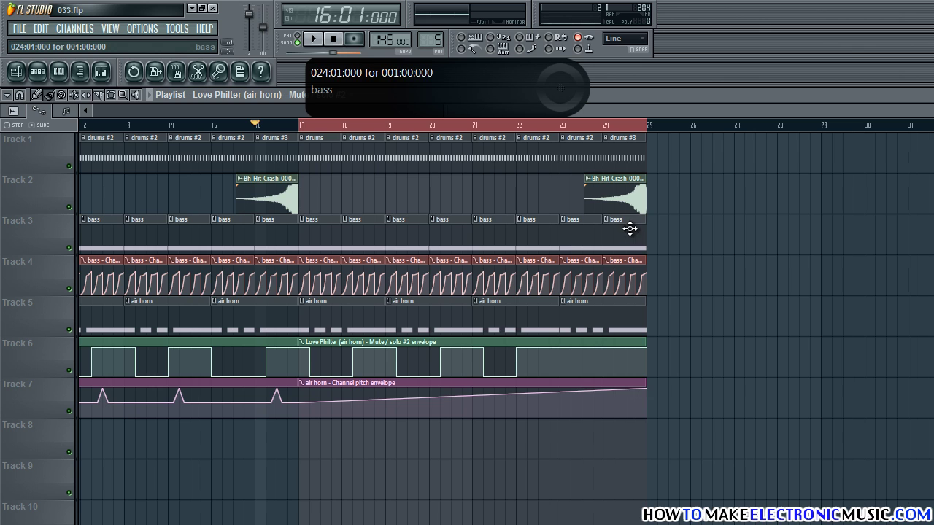
Play the arrangement from bar 17 to check the build-up with the edited gating.
left_click(300, 125)
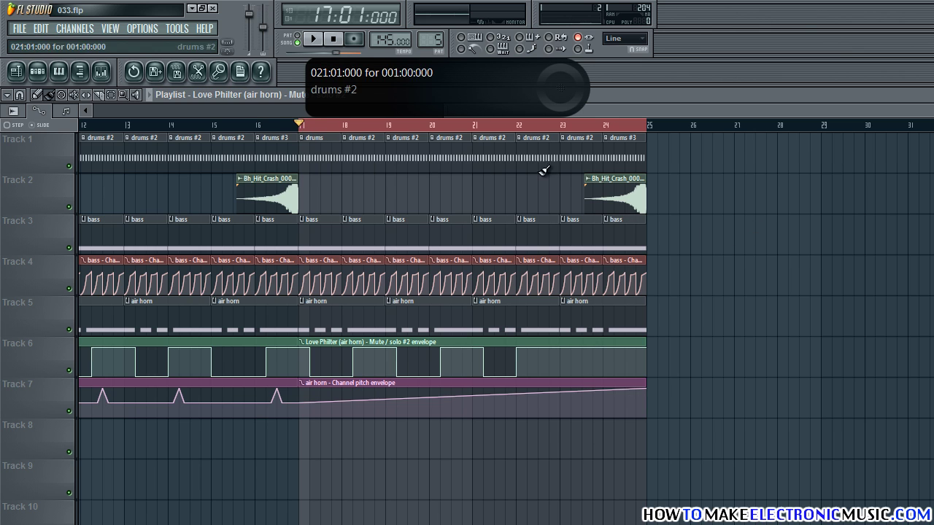
key("space")
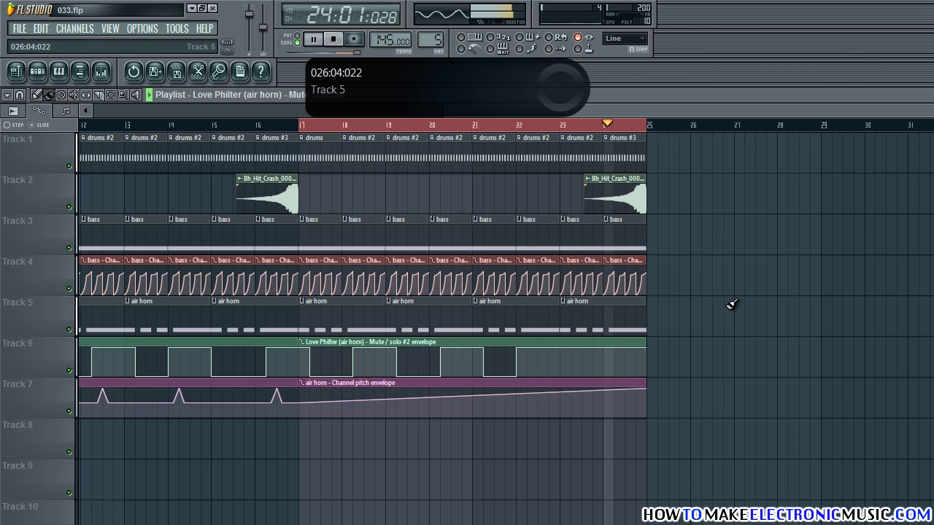
key("space")
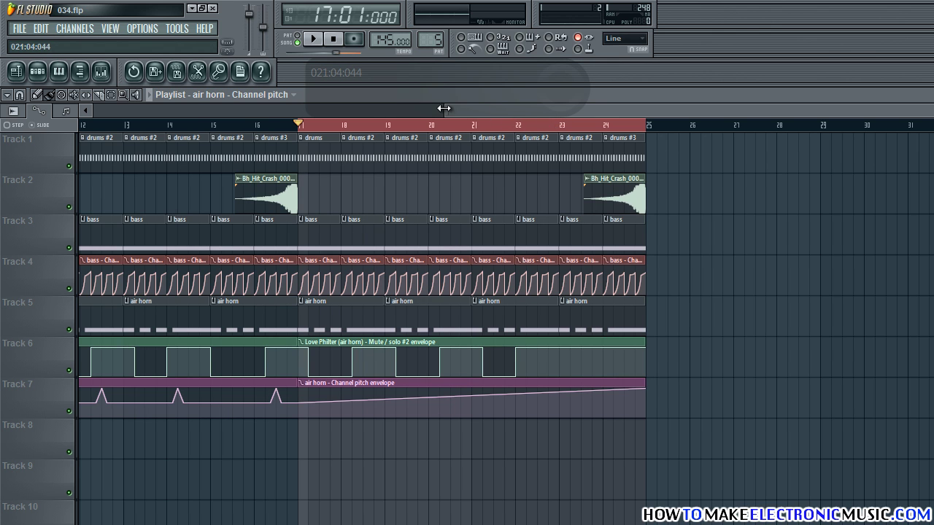
Clear the time selection, make the drums #3 clip at bar 24 unique and open its pattern in the step sequencer.
left_click_drag(445, 109, 580, 110)
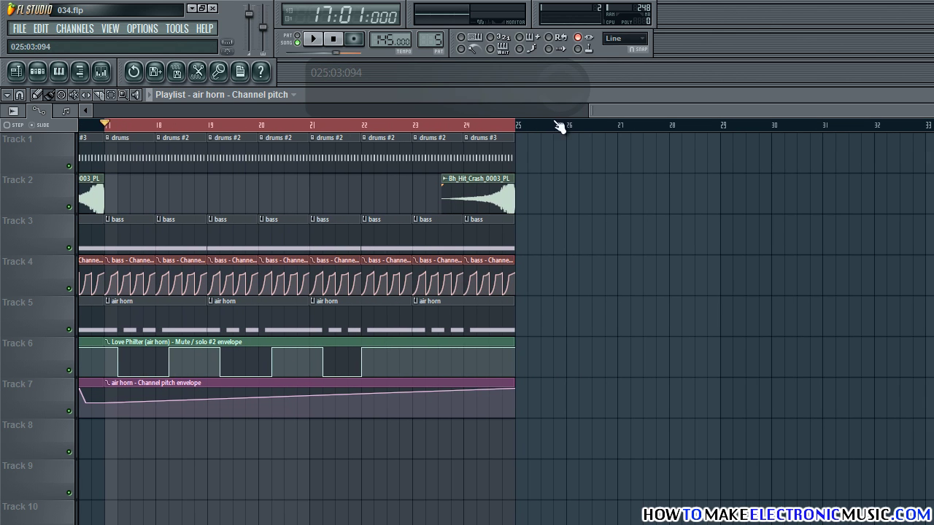
left_click(468, 130, "ctrl")
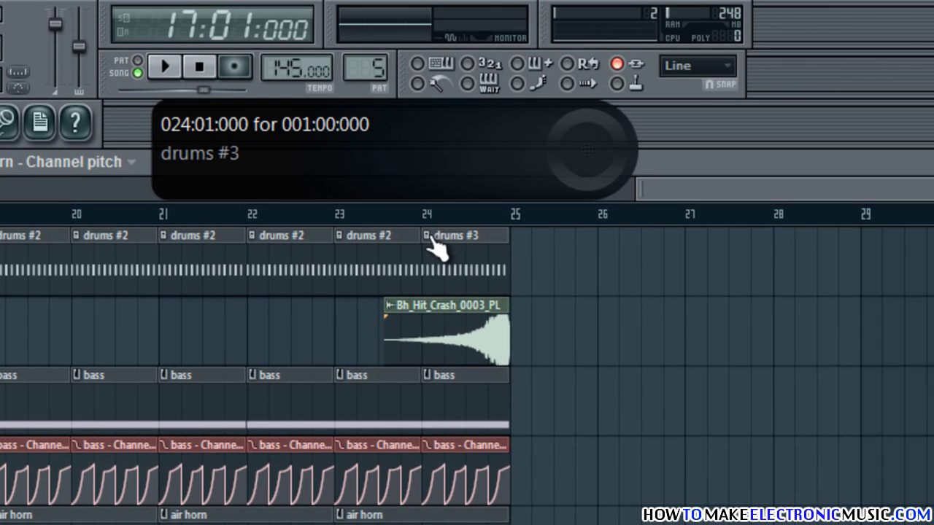
right_click(430, 240)
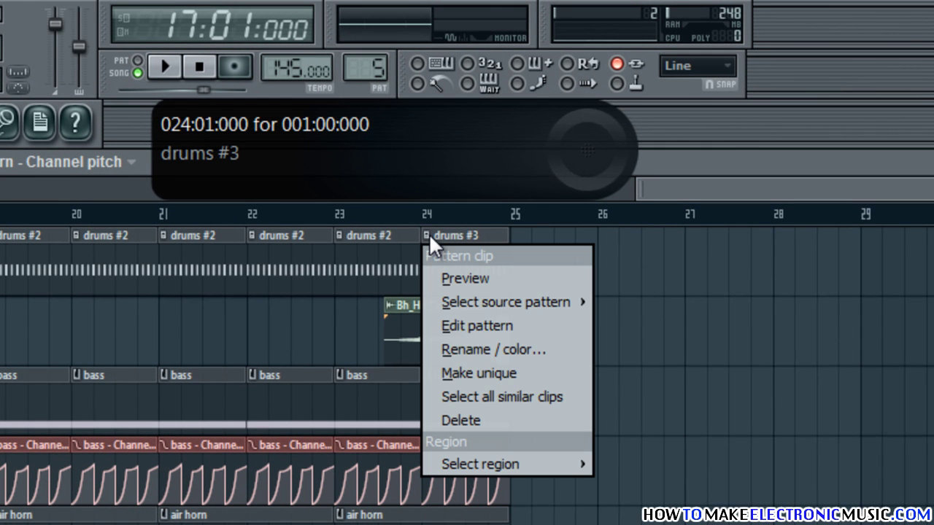
left_click(505, 376)
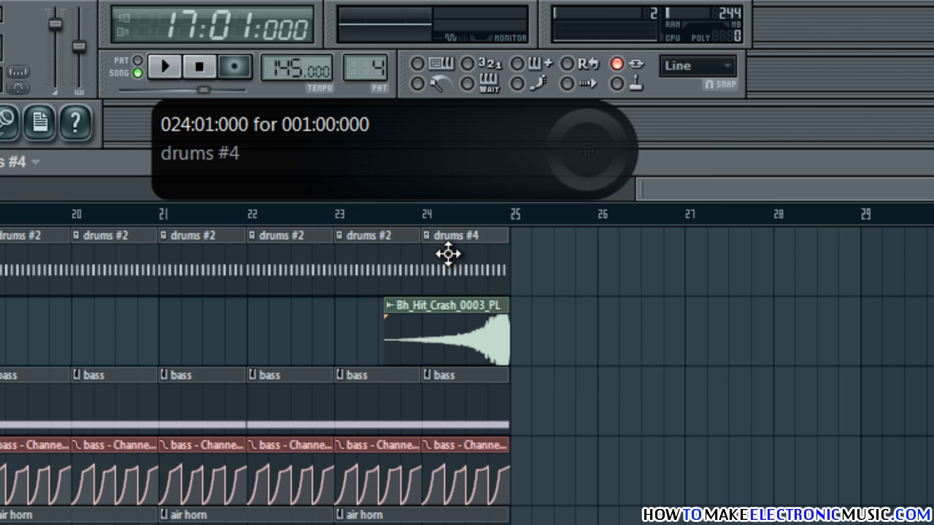
double_click(447, 253)
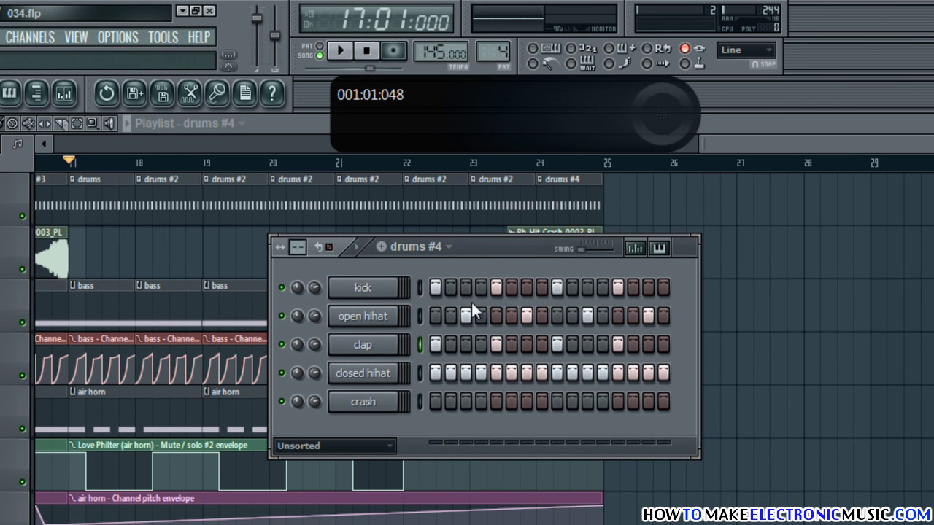
Play the arrangement from bar 23 to check the new drum pattern at bar 24.
left_click(476, 164)
key("space")
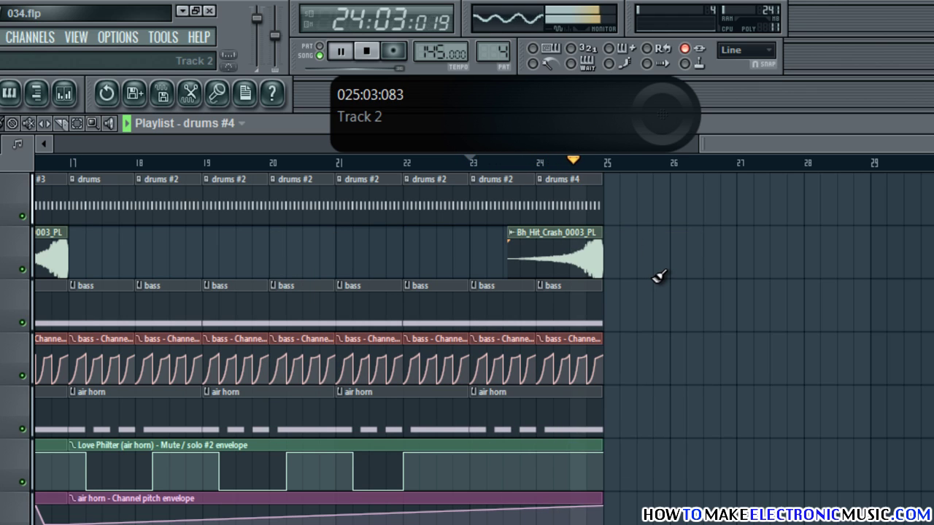
key("space")
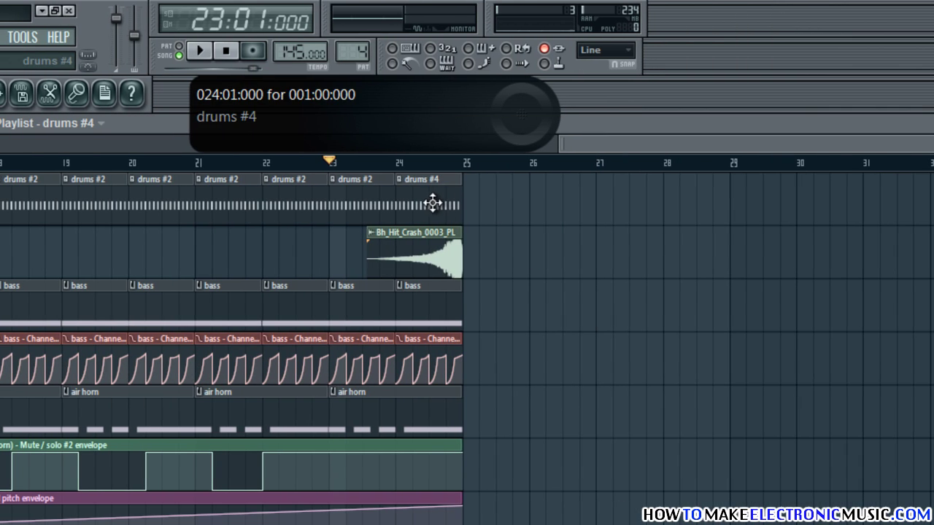
Add a drums #4 clip on Track 1 at bar 25 and make it unique.
left_click(475, 206)
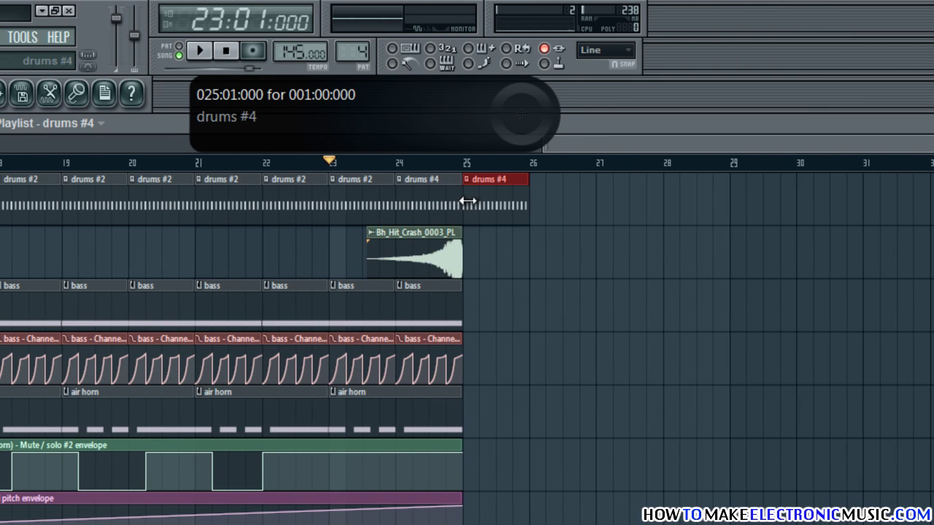
left_click(469, 179)
left_click(527, 283)
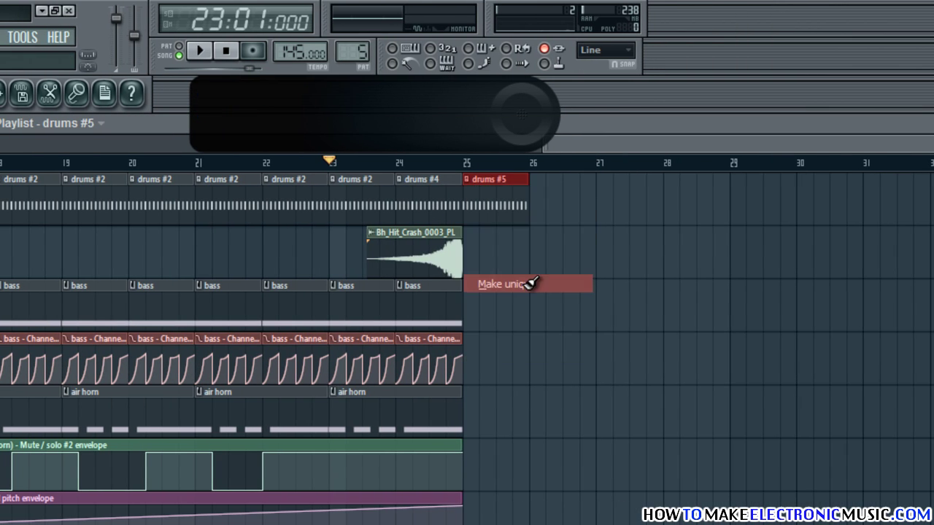
In the drums #5 pattern, keep only the kick on step 1, add a crash on step 1 and clear all other steps.
left_click(468, 165)
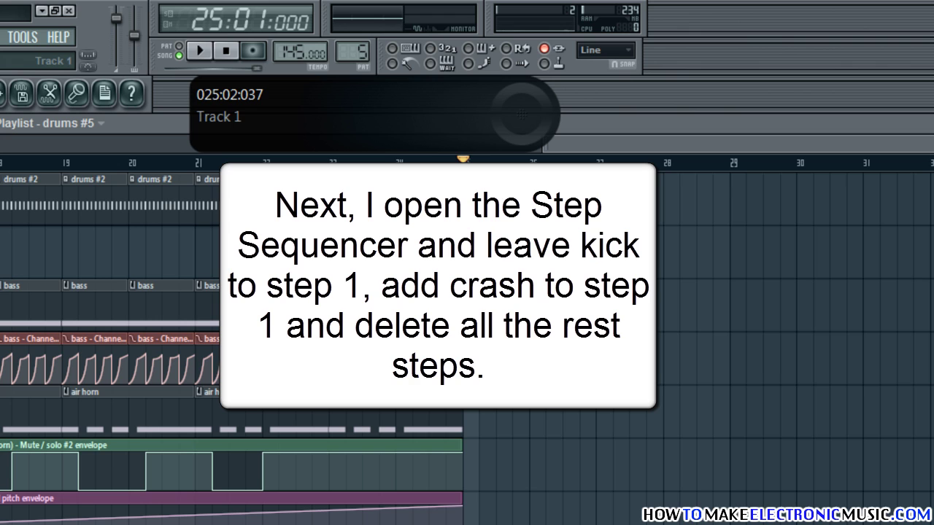
double_click(486, 198)
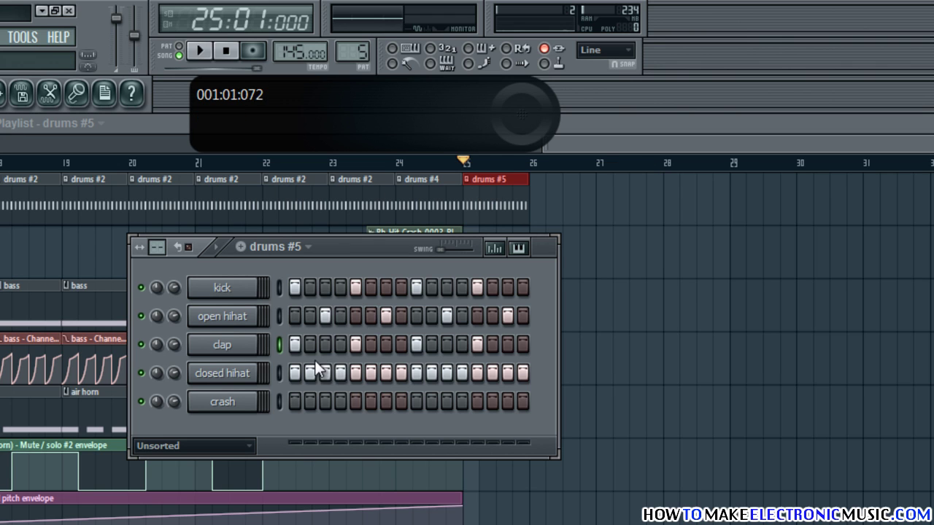
mouse_move(293, 367)
left_mouse_down()
mouse_move(466, 370)
mouse_move(306, 343)
mouse_move(439, 322)
left_mouse_up()
left_click_drag(482, 297, 368, 286)
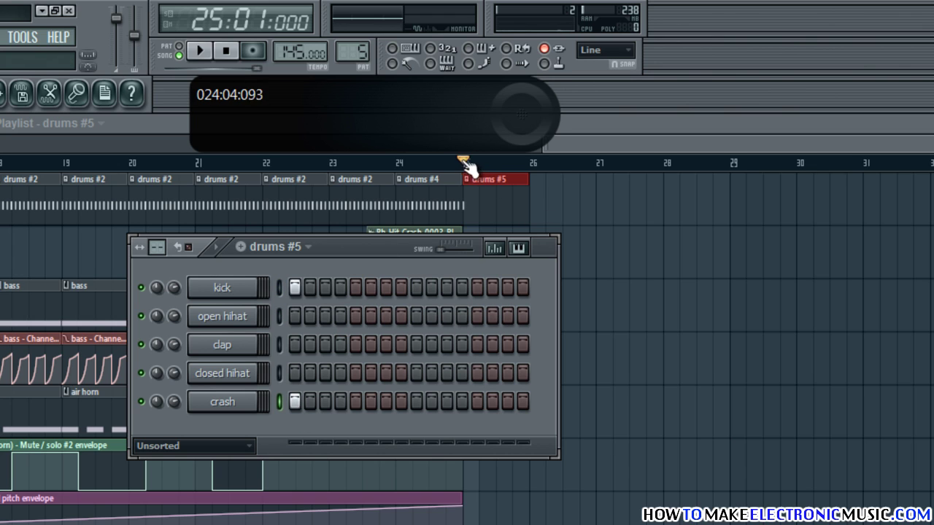
Play the arrangement from bar 24 to check the kick and crash hit at bar 25.
left_click(403, 167)
key("space")
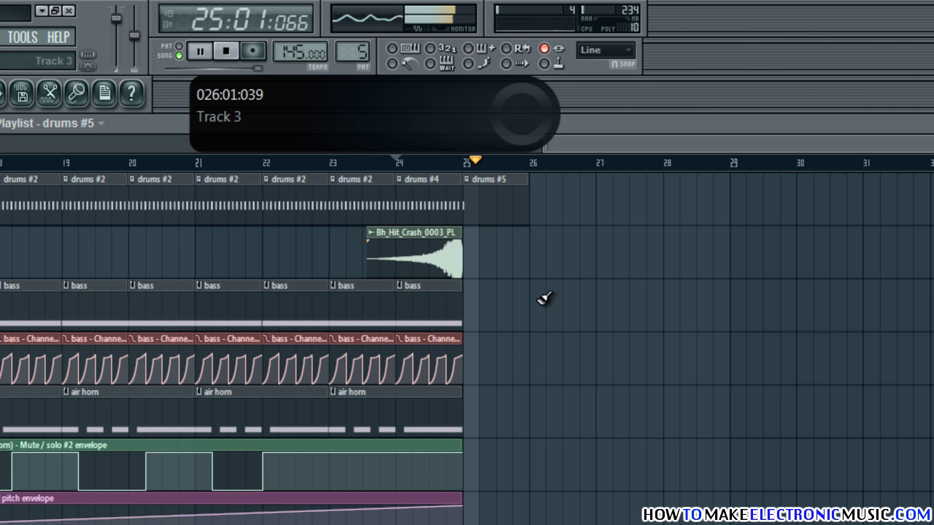
key("space")
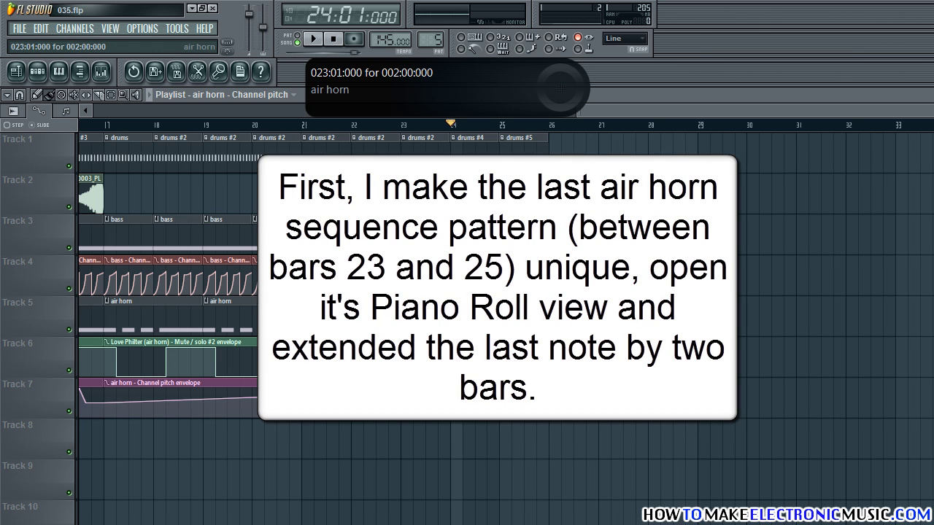
Make the last air horn clip at bar 23 unique and open its pattern in the Piano roll.
left_click(405, 302)
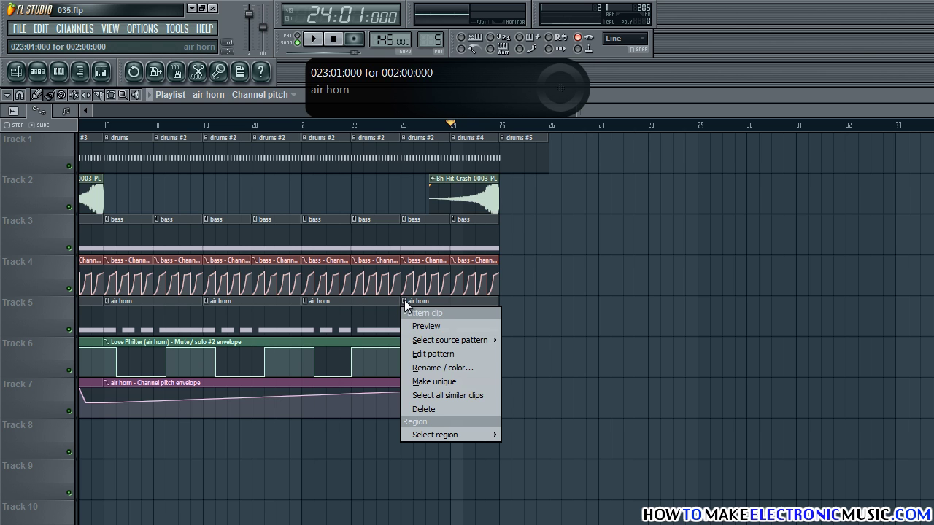
left_click(479, 381)
double_click(474, 311)
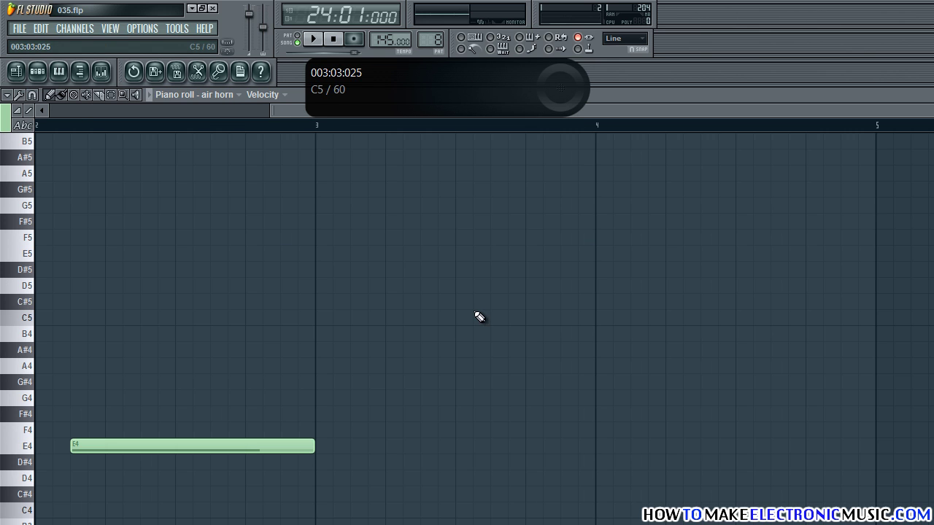
Extend the pattern's last E4 note by two bars to bar 5 and return to the Playlist.
scroll(385, 211, "down", 1)
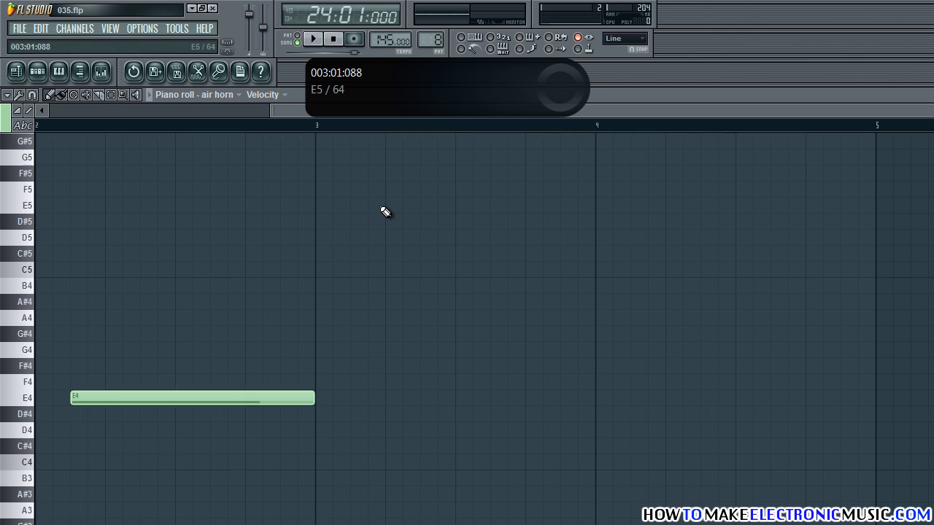
left_click_drag(614, 111, 644, 118)
left_click_drag(272, 402, 835, 400)
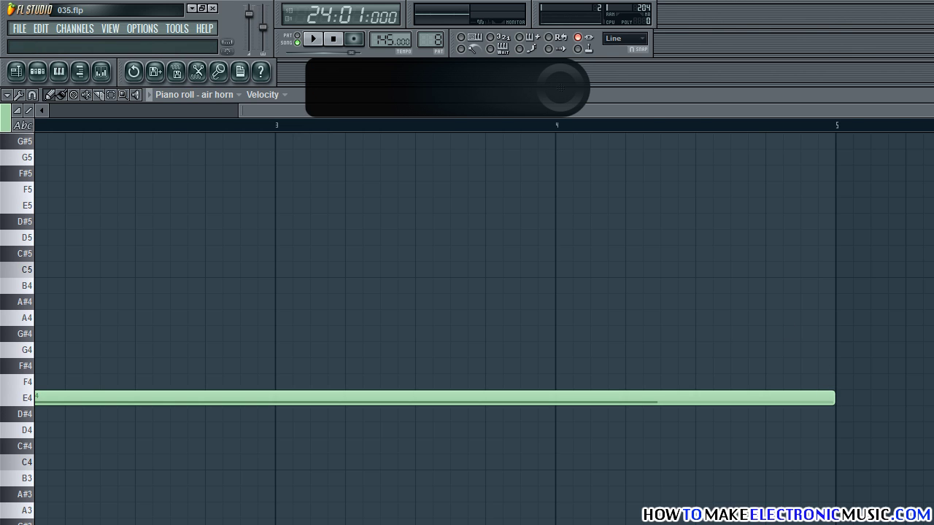
key("Escape")
key("Escape")
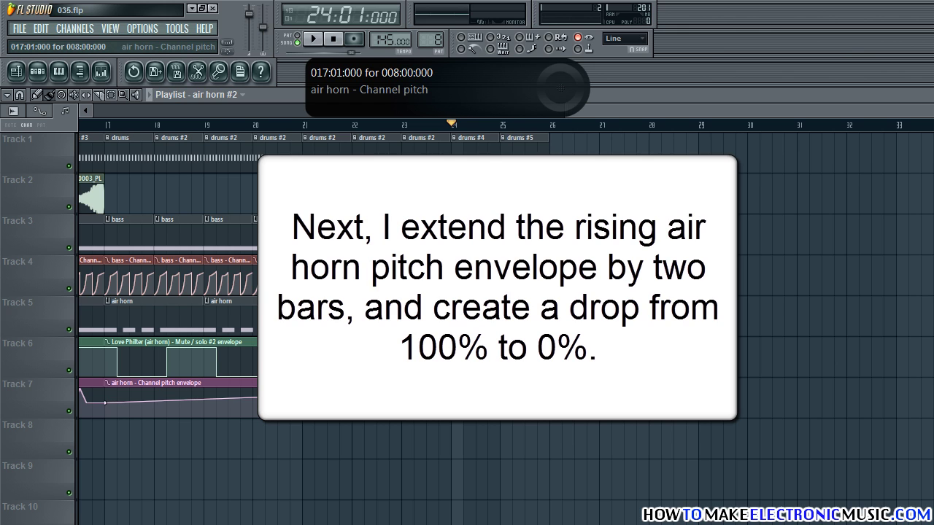
Extend the rising air horn pitch envelope two bars to bar 27 with a drop from 100% to 0%, and play it from bar 24.
left_click_drag(500, 394, 615, 421)
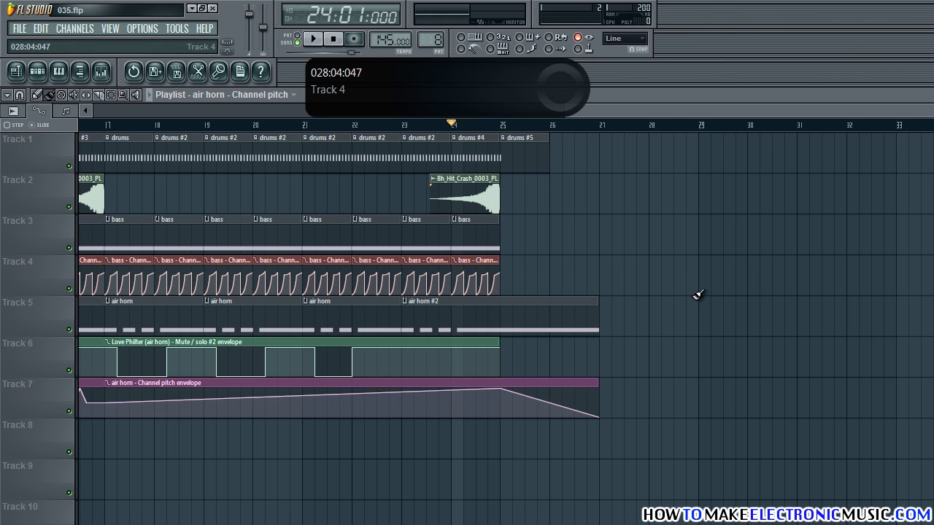
key("space")
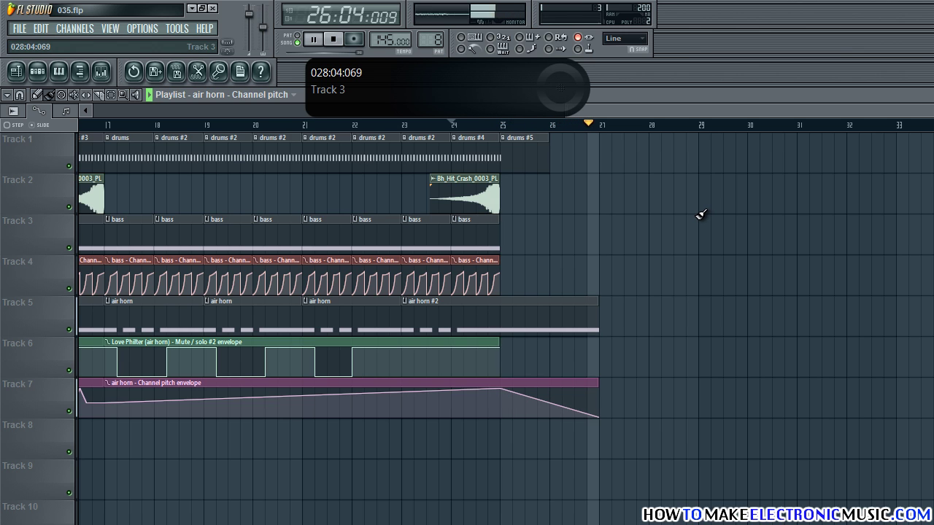
key("space")
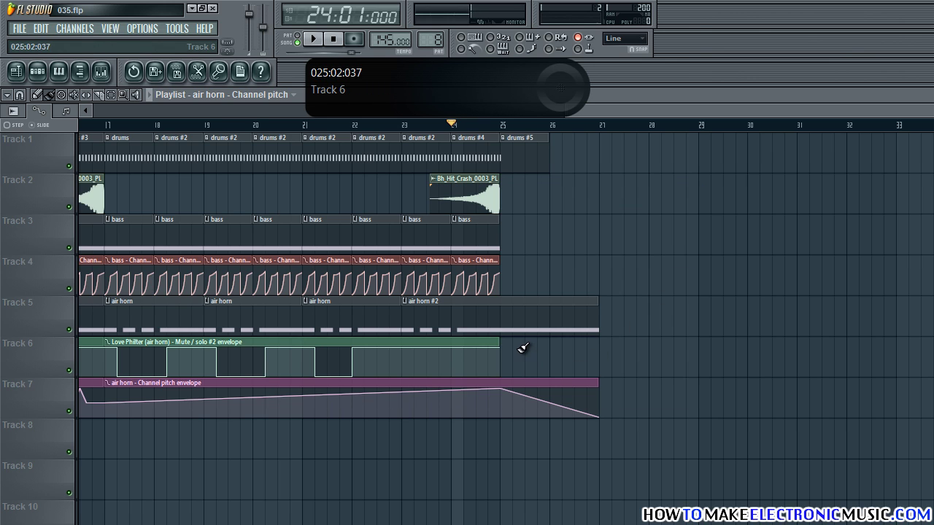
Extend the Love Philter mute/solo envelope to bar 26, dropping it to its minimum at bar 25, and play it from bar 24.
left_click_drag(496, 340, 505, 378)
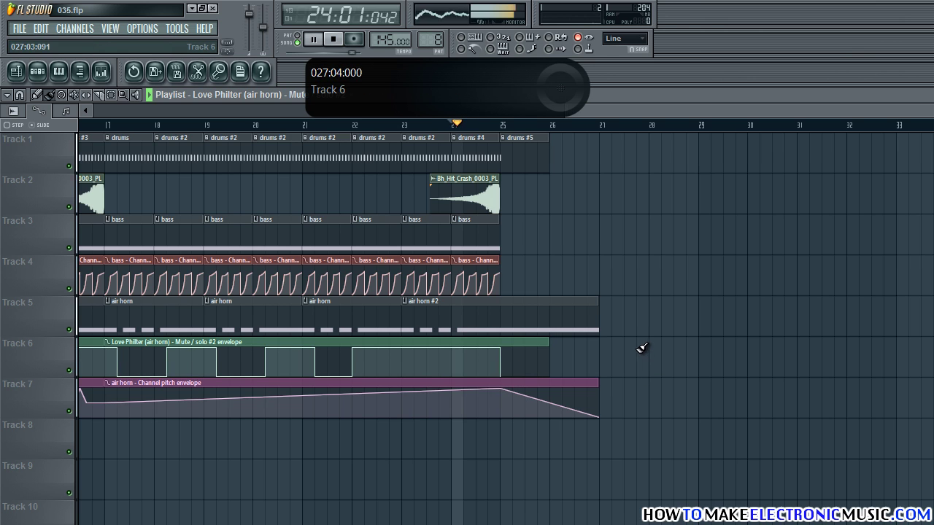
key("space")
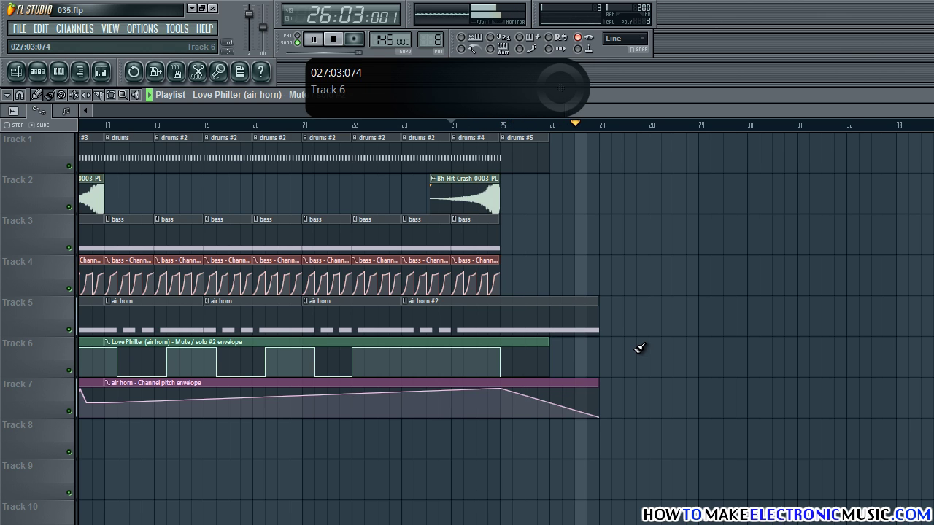
key("space")
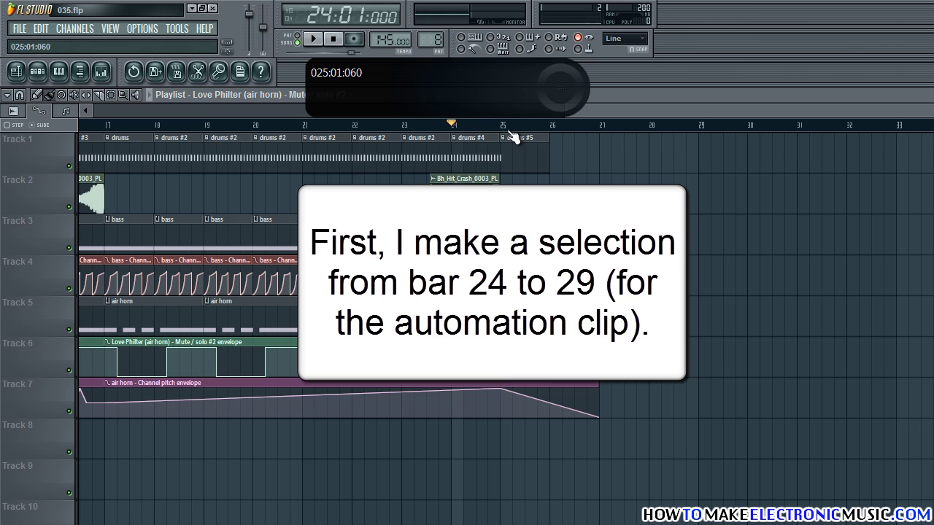
Select the time range from bar 25 to bar 27 and deselect the clips in the Playlist.
left_click_drag(506, 129, 601, 132)
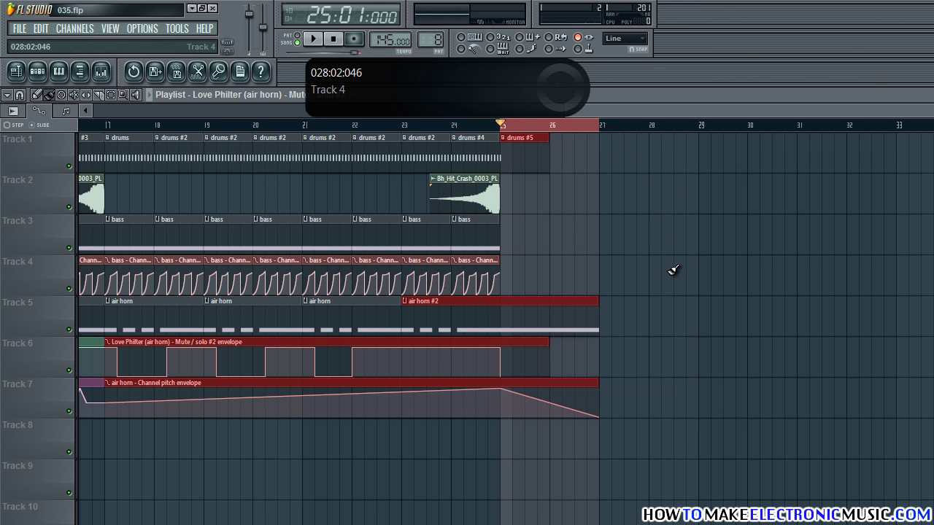
scroll(673, 270, "down", 1)
scroll(672, 270, "down", 1)
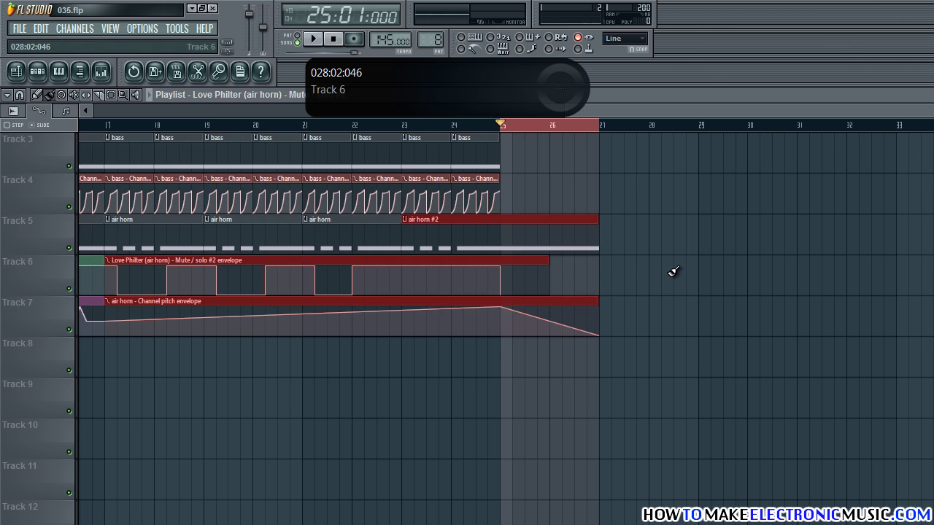
left_click(673, 271, "ctrl")
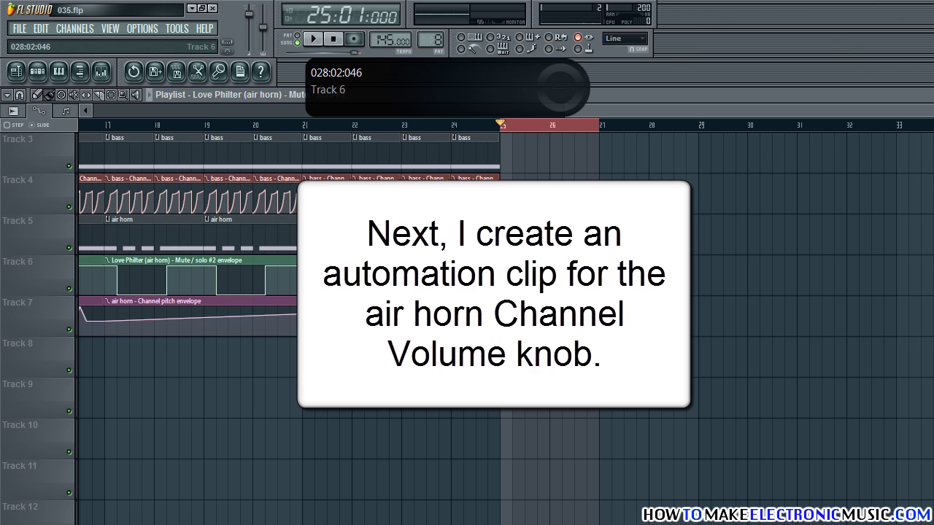
Create an automation clip for the air horn's channel volume knob and move it to Track 8, spanning bars 25 to 27.
key("F6")
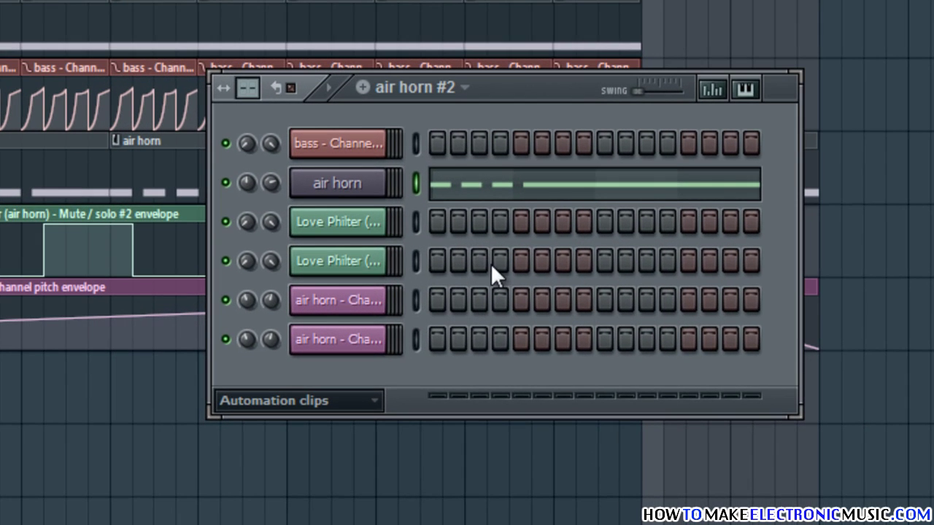
right_click(269, 182)
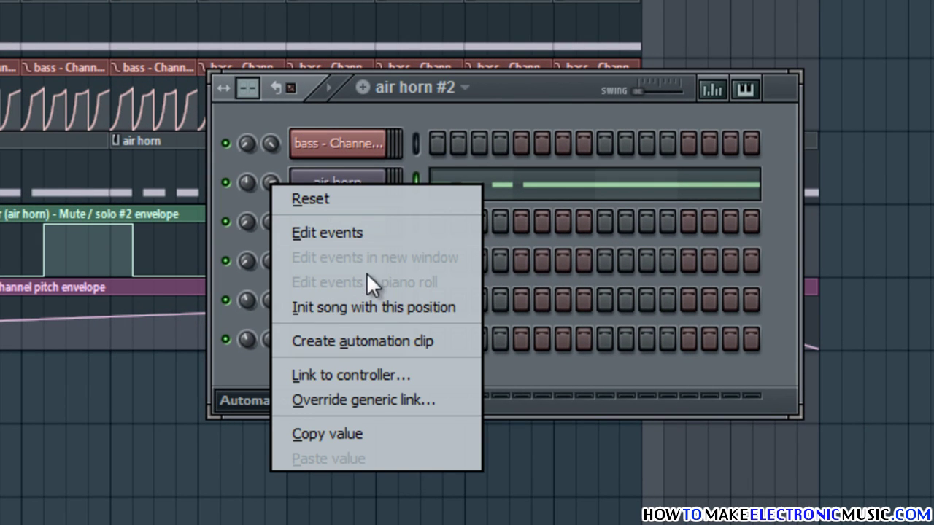
left_click(378, 345)
key("F6")
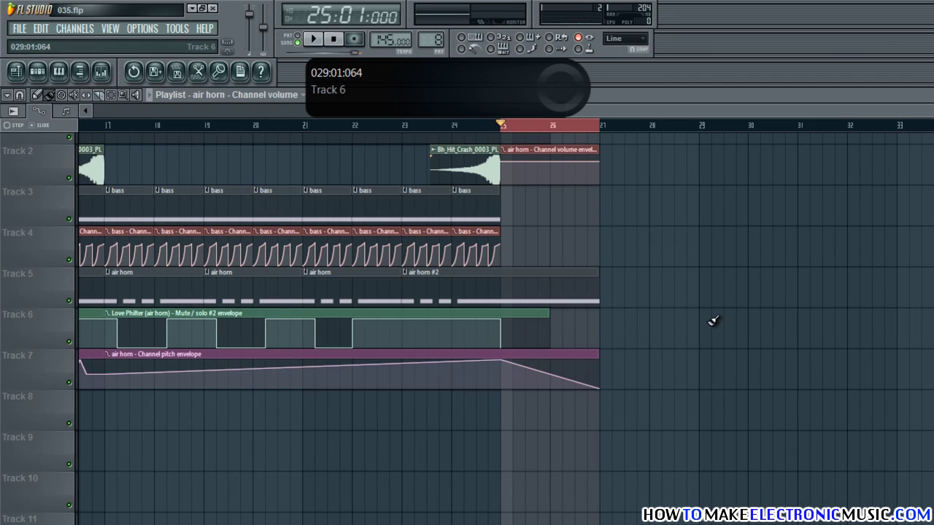
left_click_drag(561, 159, 558, 408)
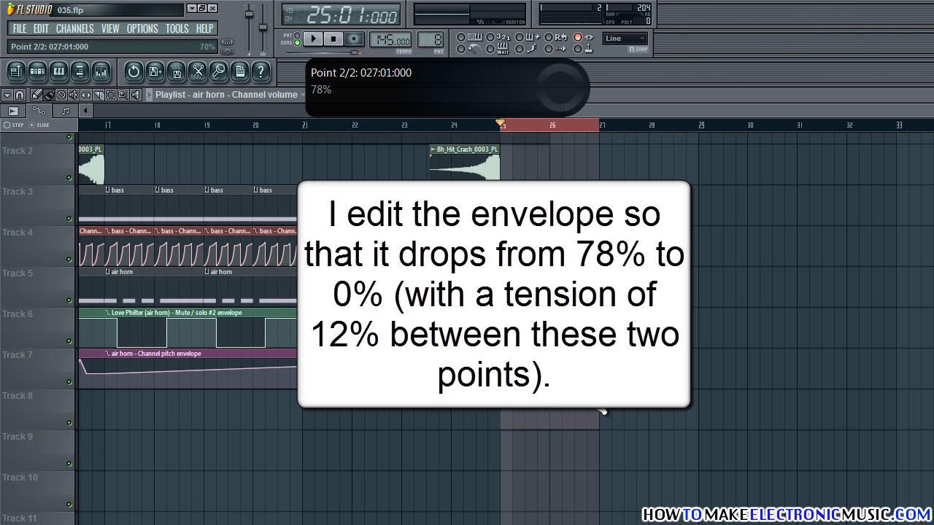
Shape the air horn volume envelope to drop from 78% to 0% with 12% tension, and play it from bar 24.
left_click_drag(601, 406, 601, 430)
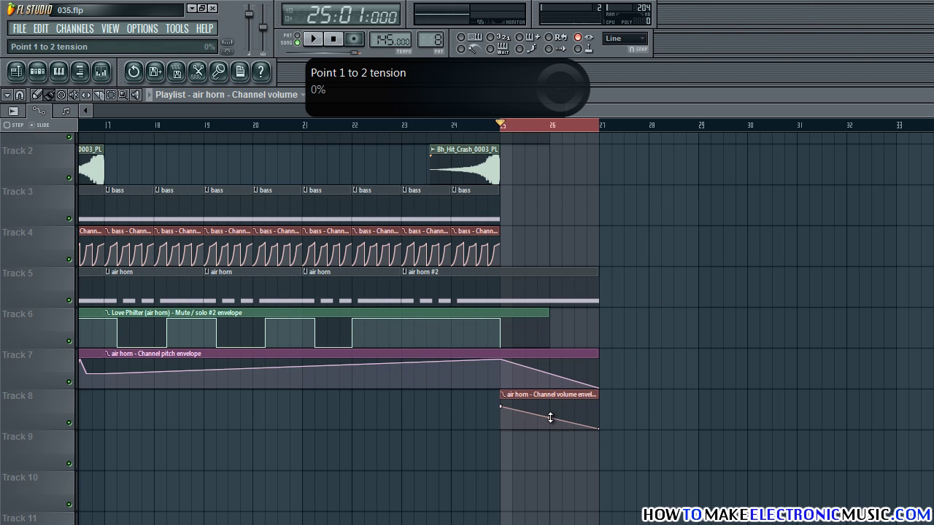
left_click_drag(550, 412, 550, 400)
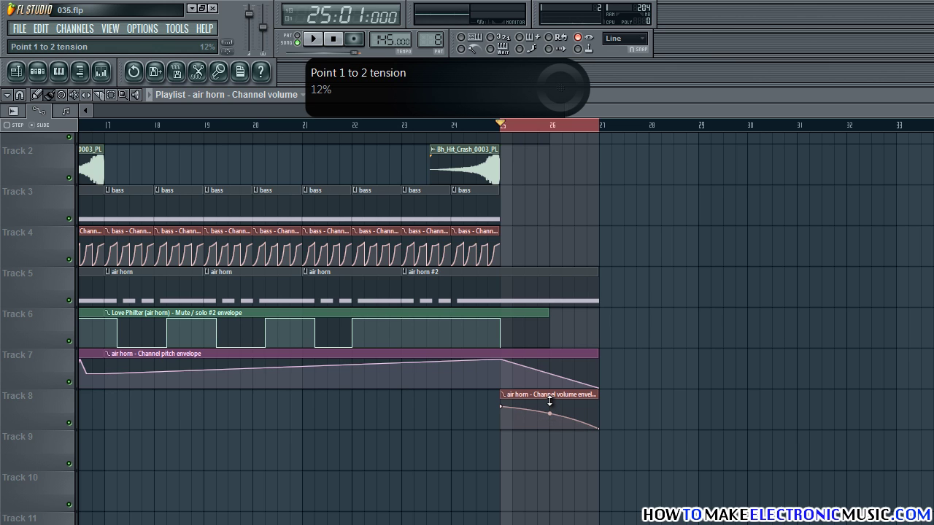
left_click(506, 129)
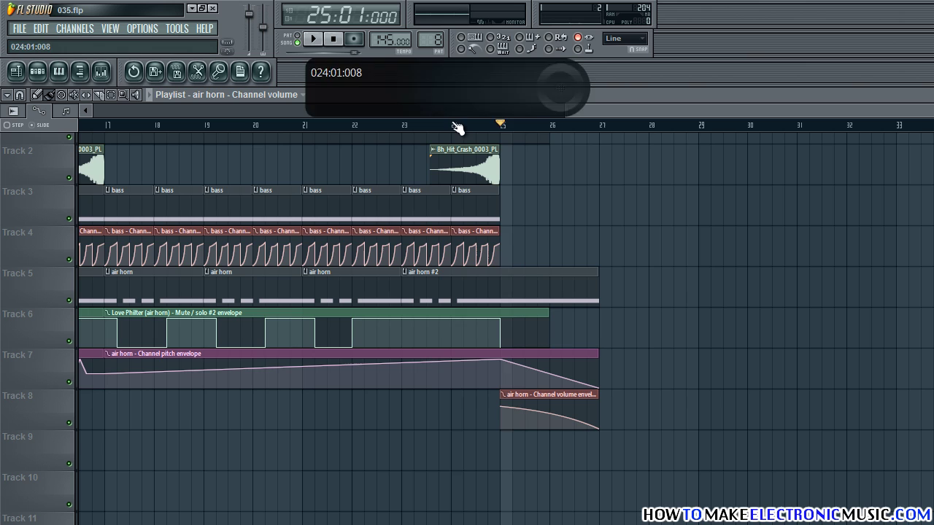
left_click(458, 128)
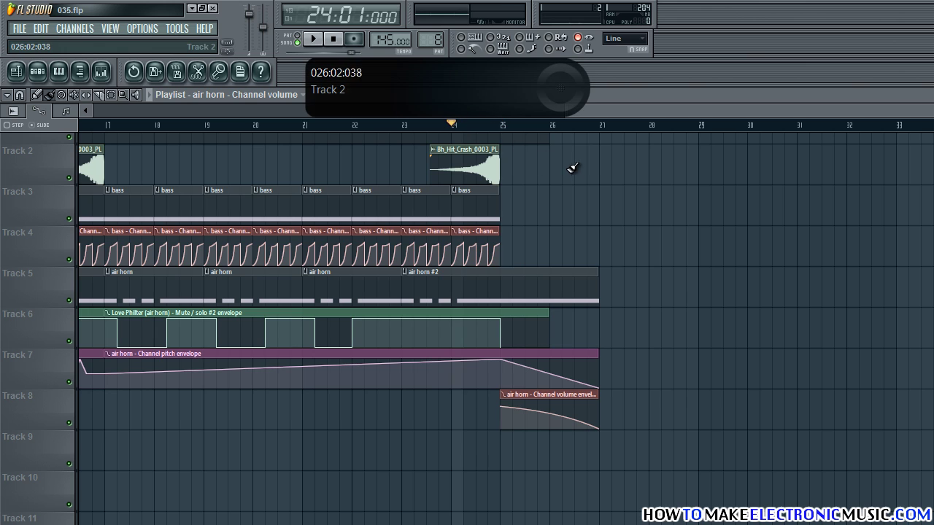
key("space")
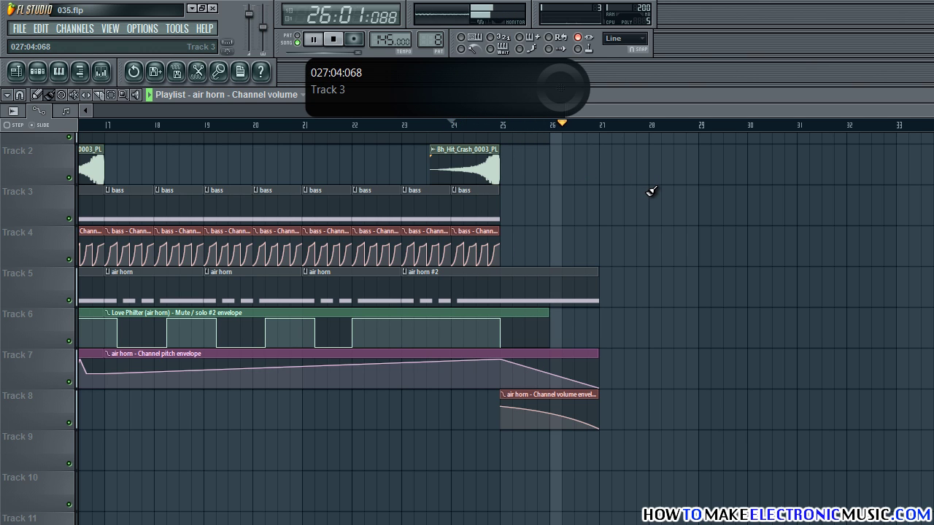
key("space")
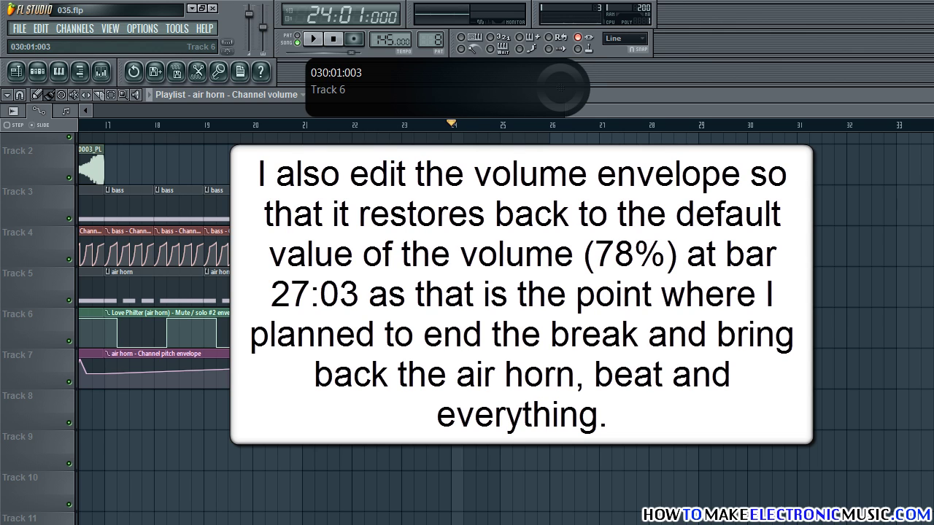
Extend the air horn volume envelope clip to bar 28 and add a low point at 27:03.
scroll(754, 310, "up", 1)
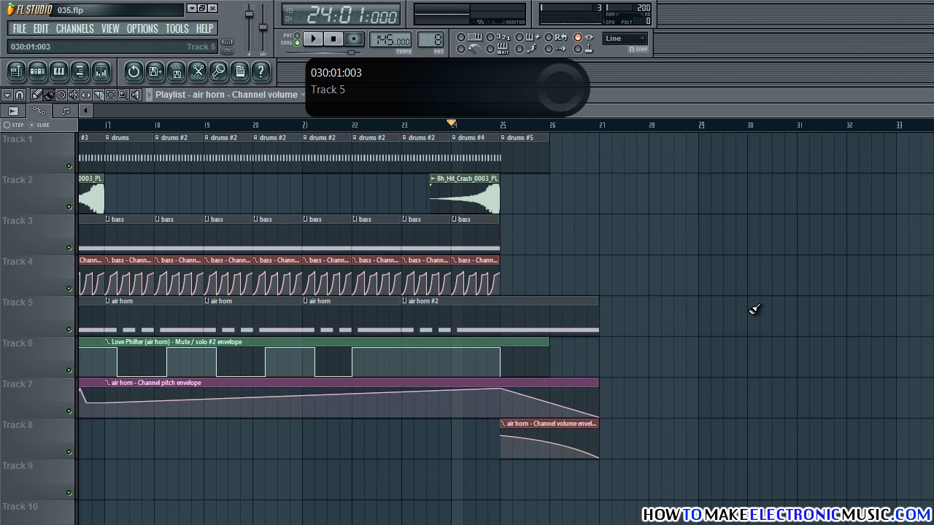
left_click_drag(598, 424, 645, 424)
left_click_drag(599, 458, 627, 460)
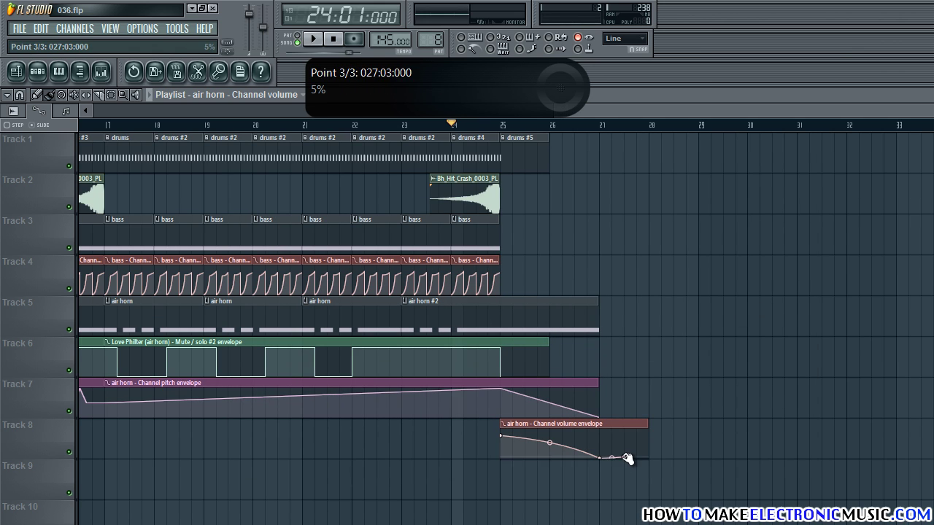
Copy the envelope's starting value of 78% to new points at 27:03 and bar 28 to restore the air horn volume.
right_click(501, 437)
left_click(538, 524)
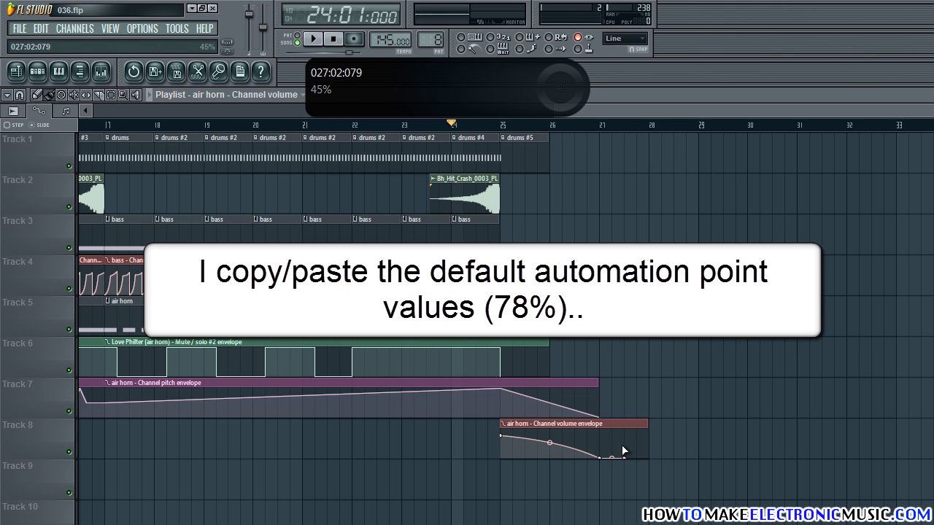
right_click(625, 438)
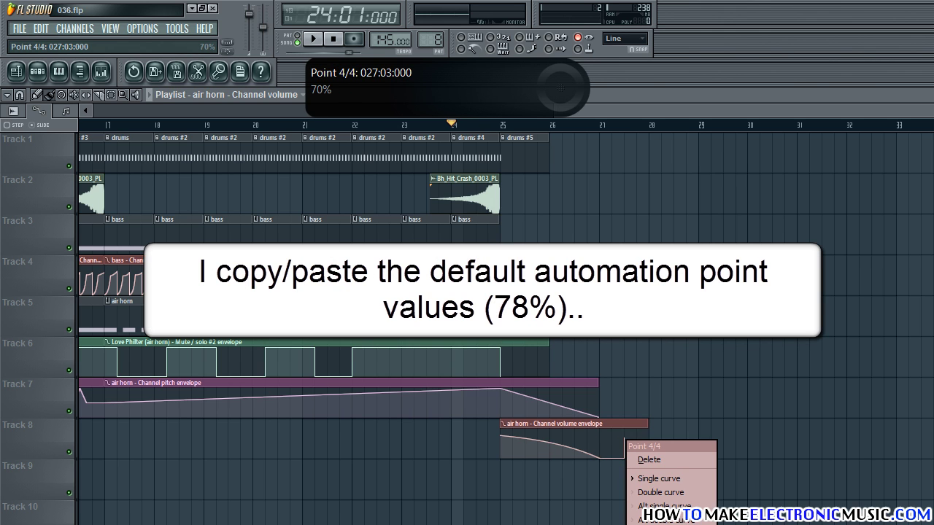
left_click(662, 524)
right_click(648, 434)
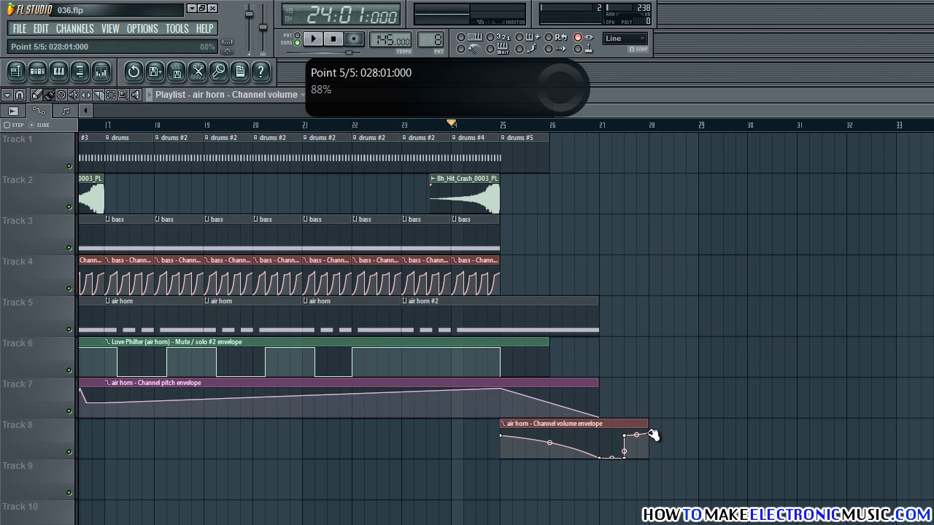
right_click(650, 434)
left_click(689, 524)
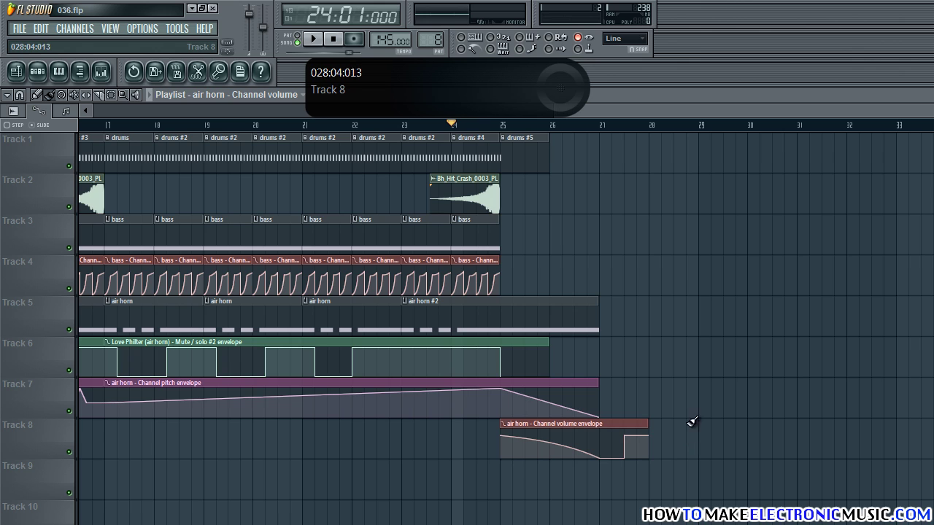
Play the arrangement from bar 17 through the break.
left_click(111, 126)
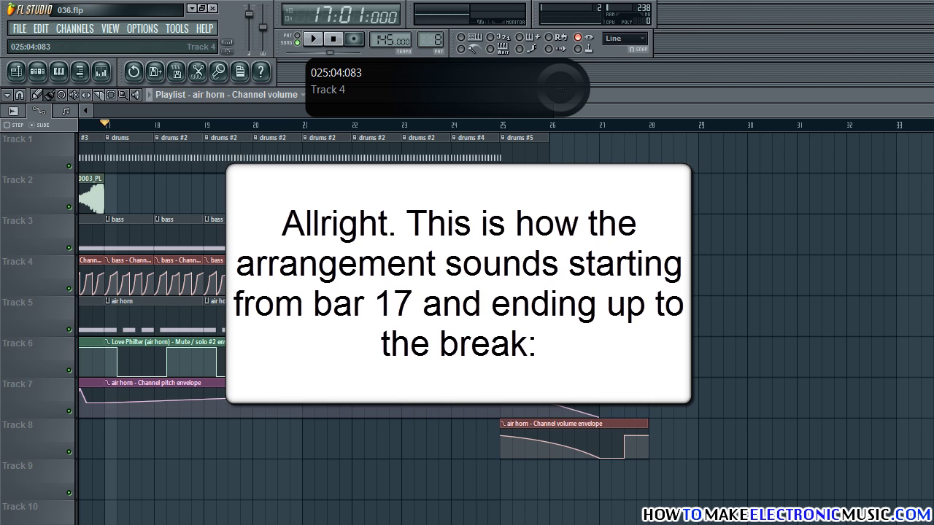
key("space")
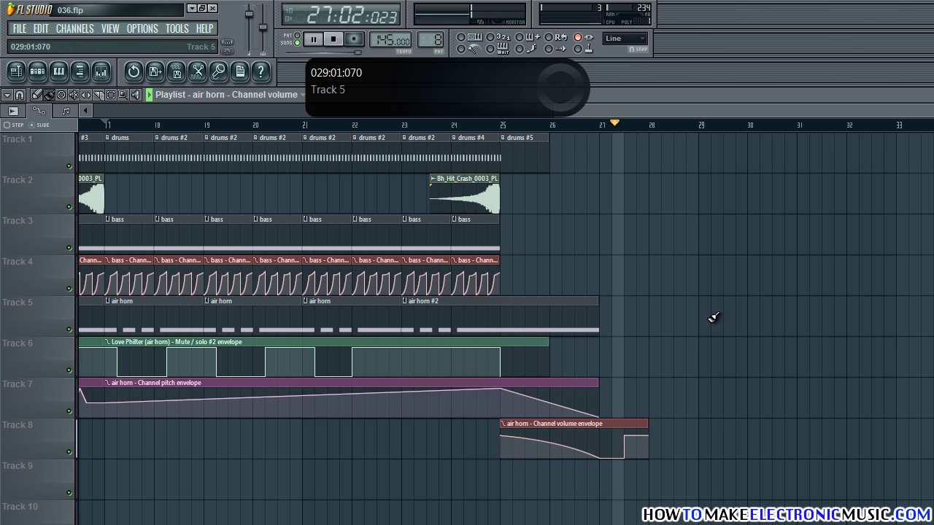
key("space")
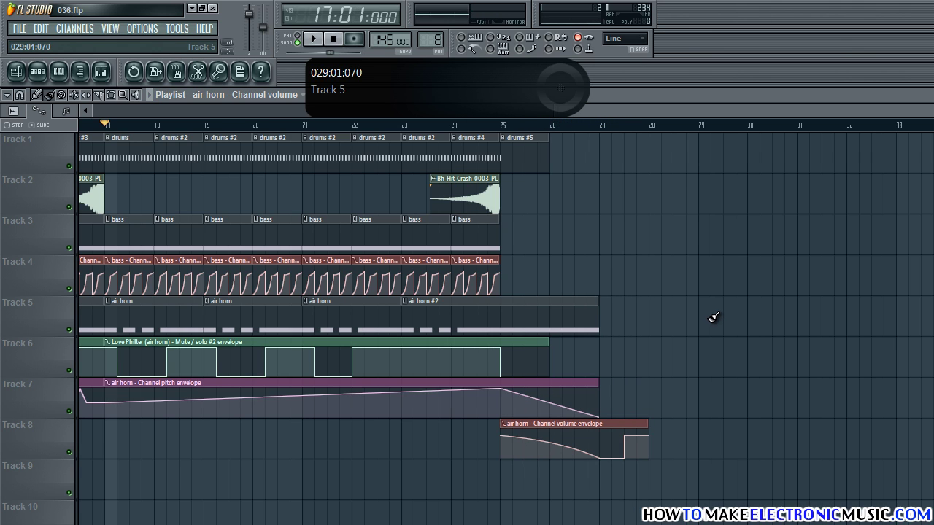
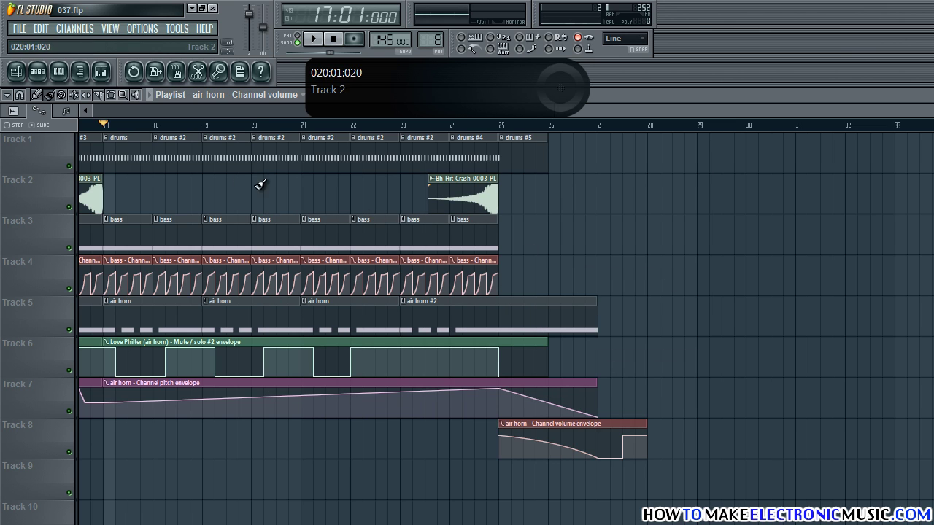
Place a copy of the drums pattern clip on Track 1 at 27:03 and make it unique.
left_click(129, 156)
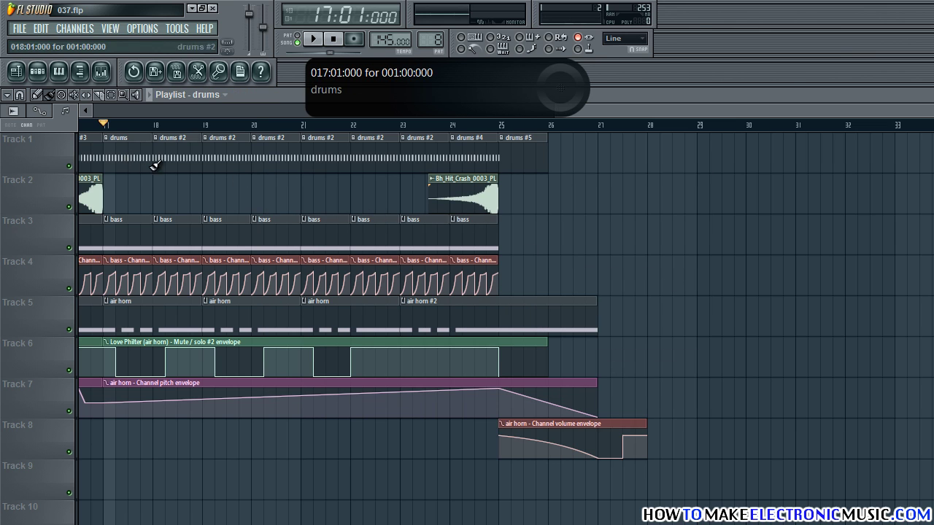
left_click(629, 154)
left_click(626, 138)
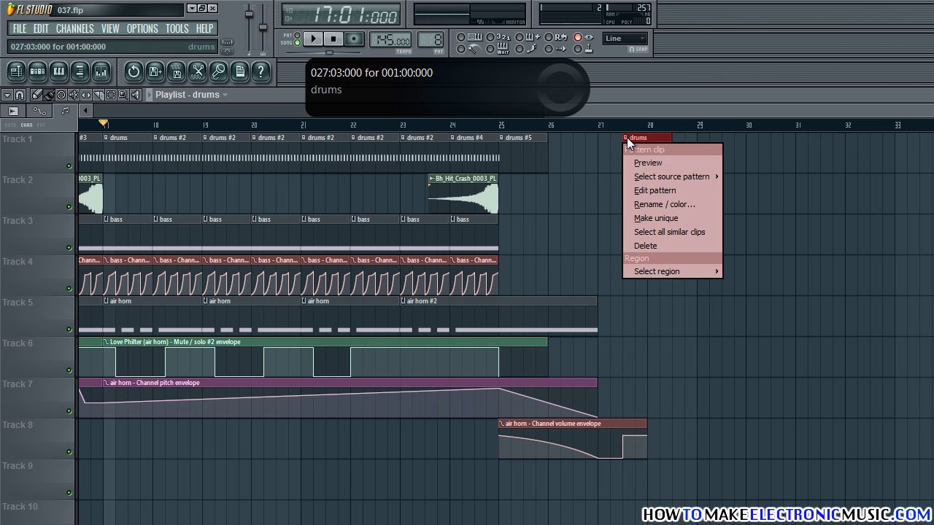
left_click(678, 217)
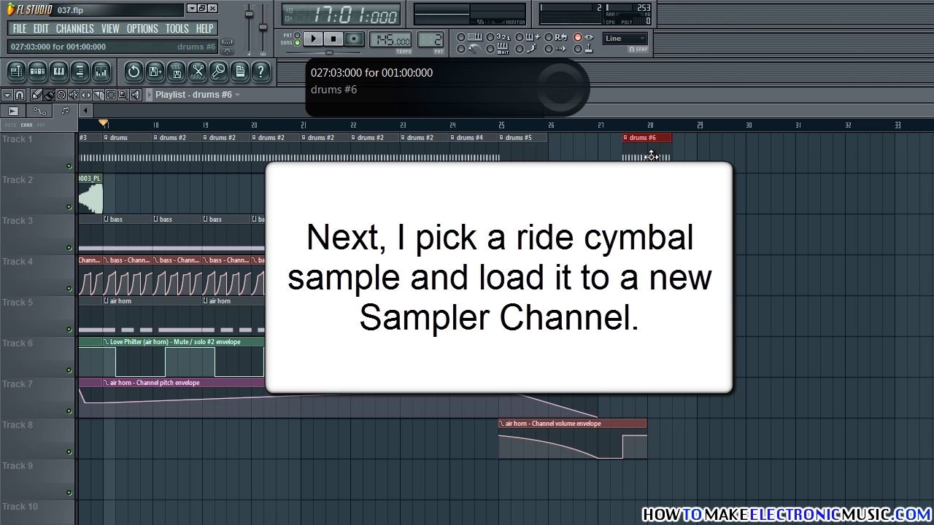
Open the drums #6 pattern and load the Crash 6 sample into a new sampler channel.
double_click(651, 154)
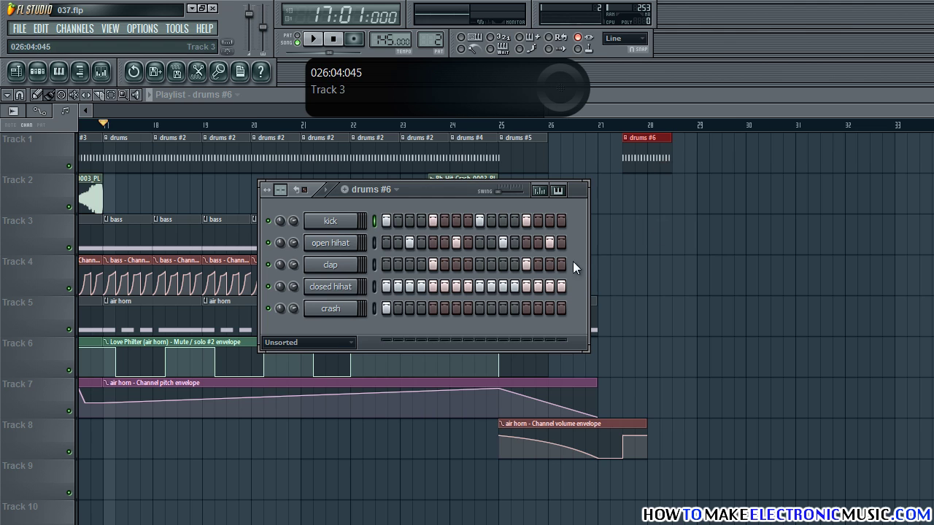
key("alt+F8")
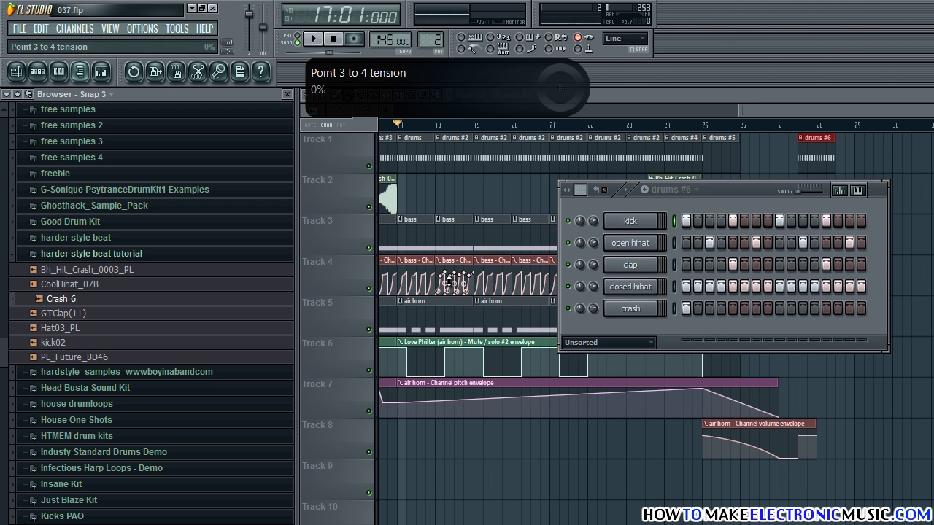
left_click(73, 299)
left_click_drag(94, 307, 626, 336)
left_click(286, 94)
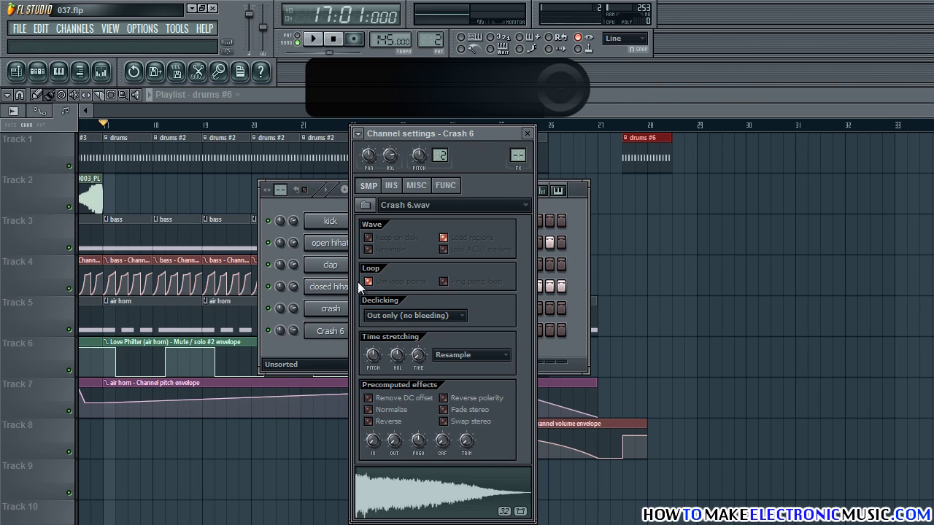
Rename the Crash 6 channel to "ride cymbal" and place its hits on steps 1, 5, 9 and 13.
left_click(341, 346)
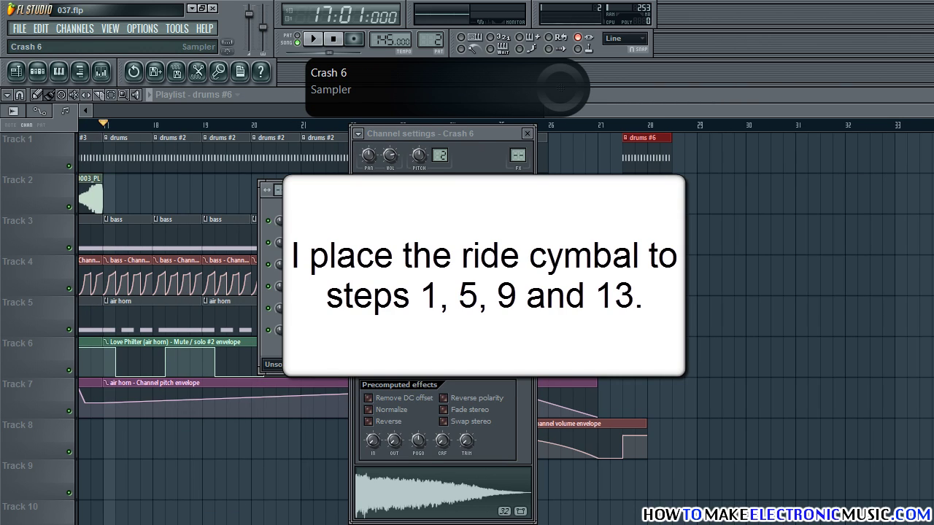
right_click(339, 332)
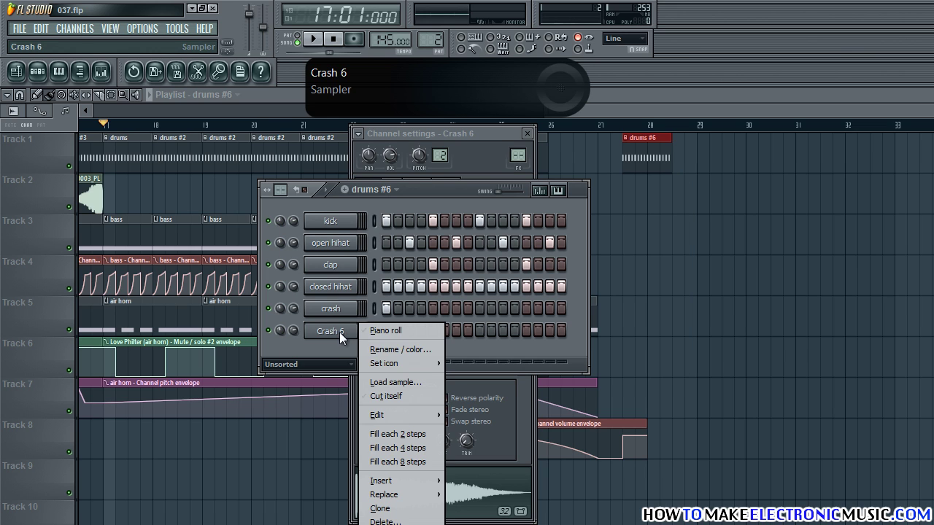
left_click(379, 348)
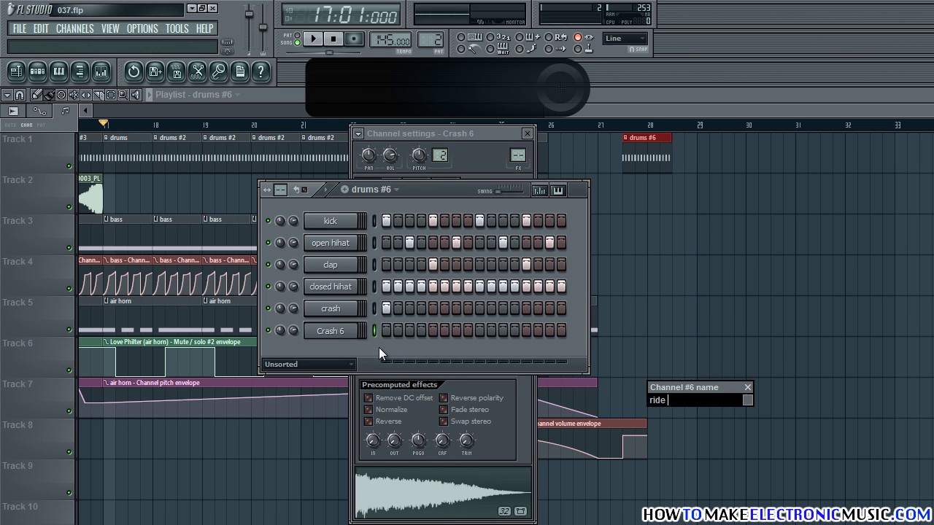
type("ride cymbal")
key("Return")
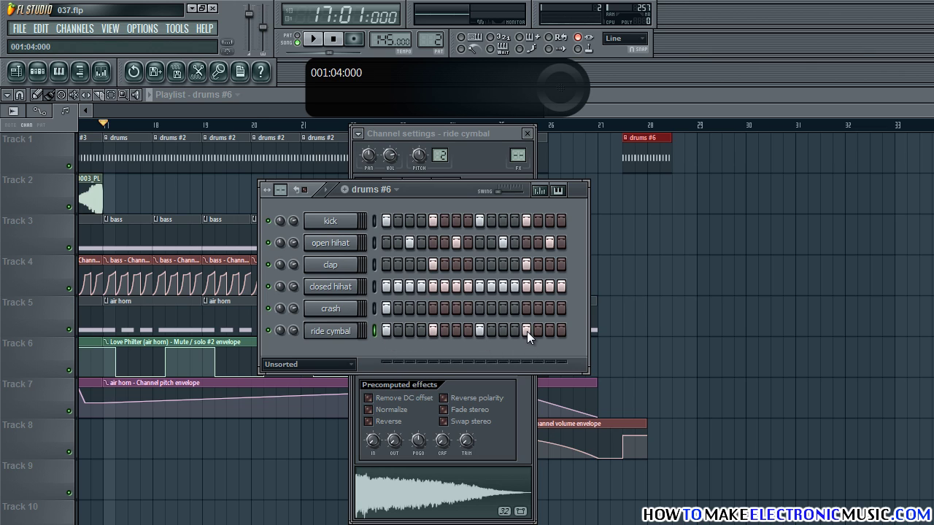
Assign the ride cymbal channel to a free mixer track and lower that track's volume to -8.6 dB.
left_click(329, 191)
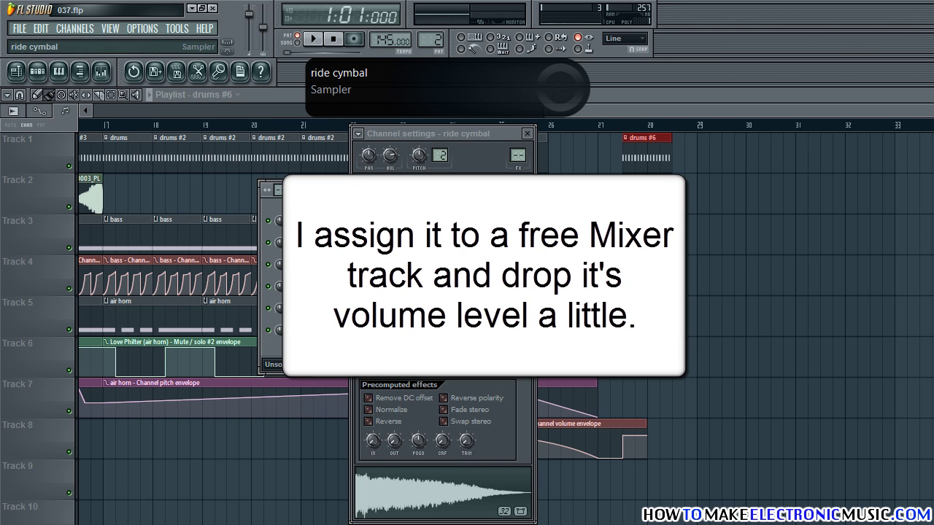
left_click(373, 136)
left_click(359, 134)
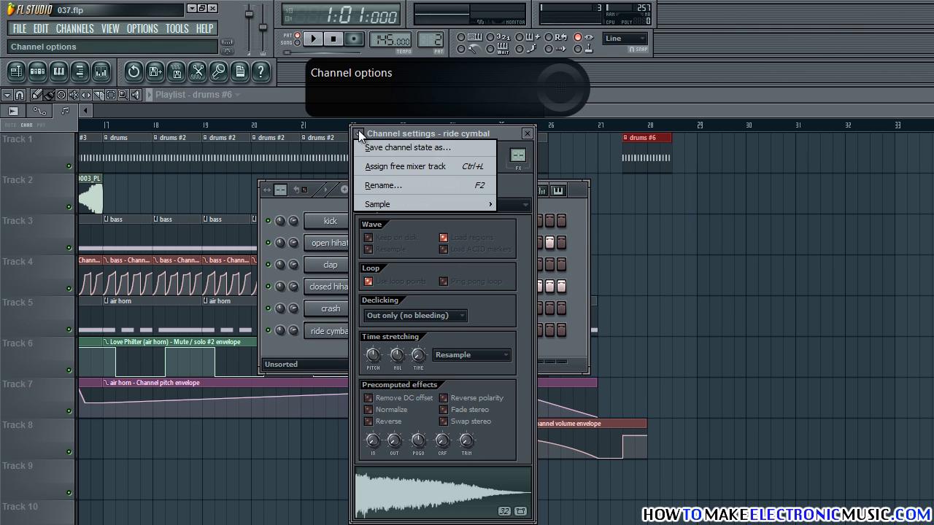
left_click(390, 164)
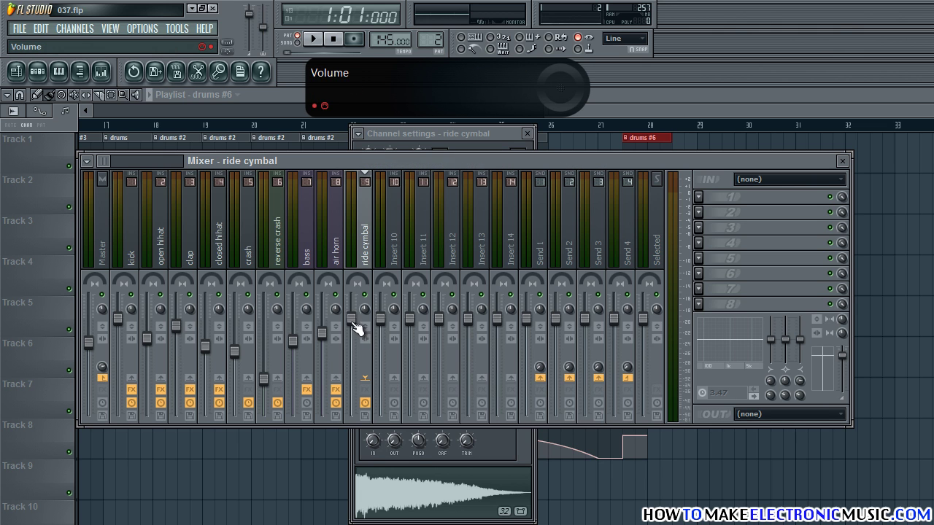
left_click_drag(356, 326, 365, 387)
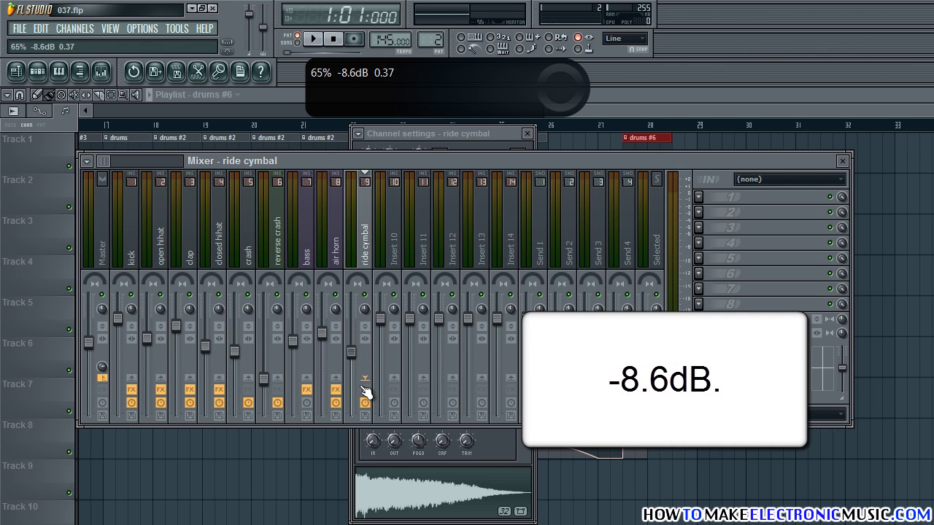
Move the ride cymbal mixer track to insert 6, between the crash and reverse crash tracks.
key("alt+Left")
key("alt+Left")
key("alt+Left")
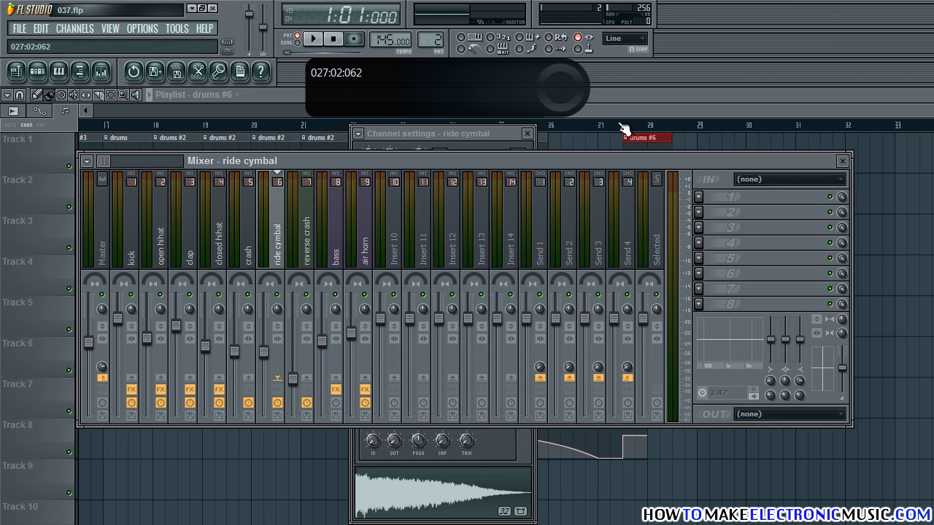
Close the mixer and the ride cymbal channel settings, and audition the drums #6 pattern.
left_click(843, 160)
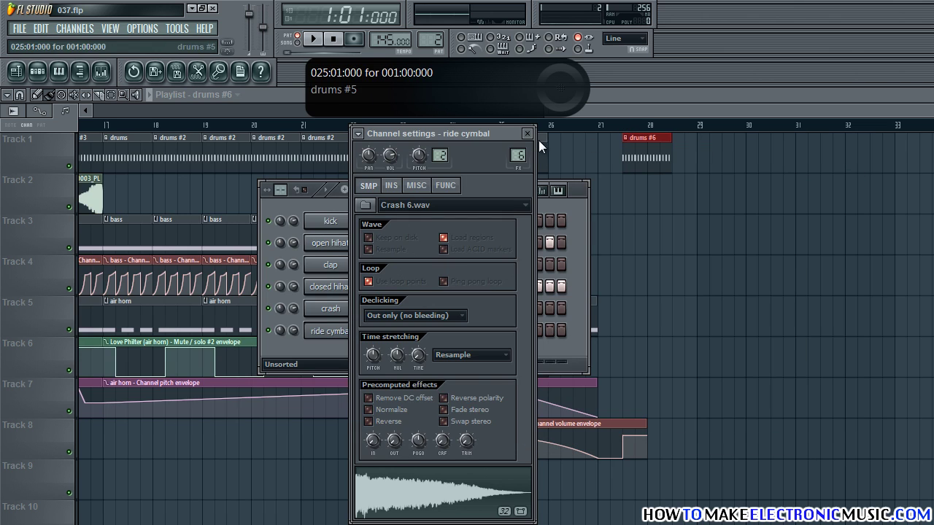
left_click(527, 135)
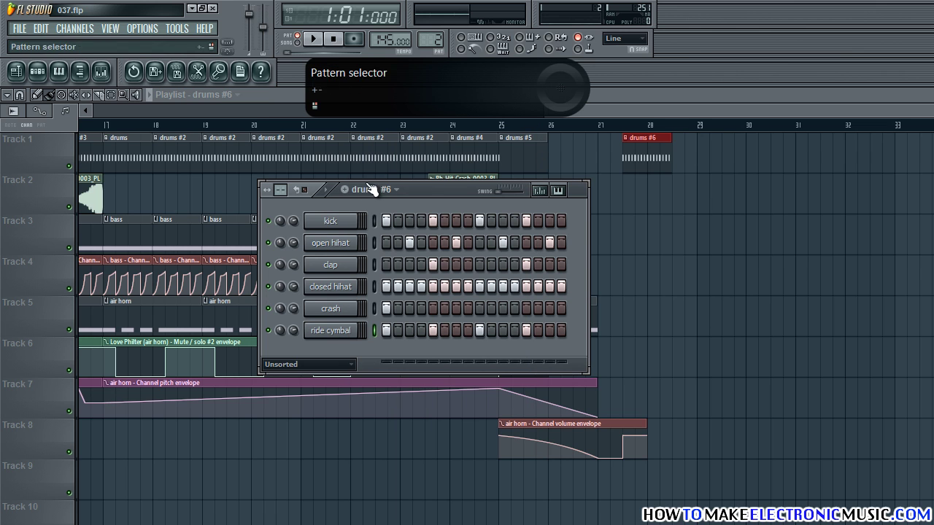
left_click(328, 191)
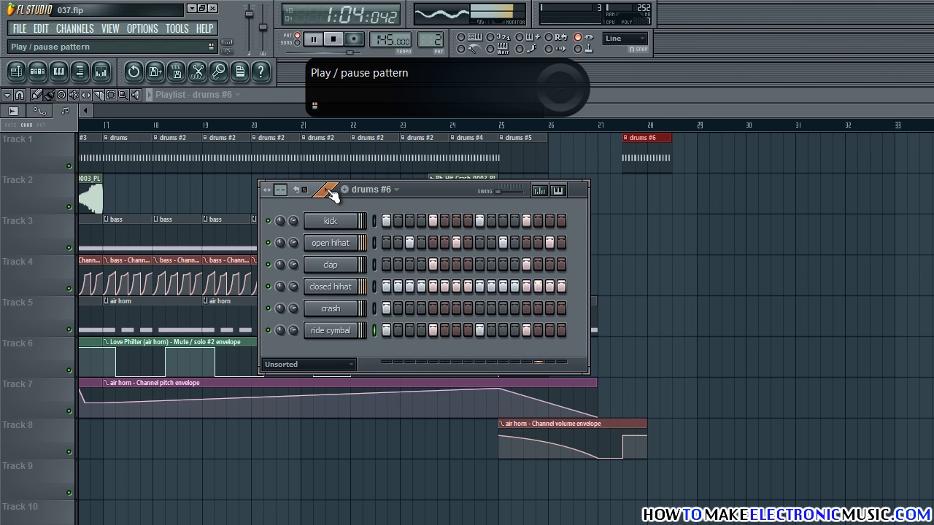
key("space")
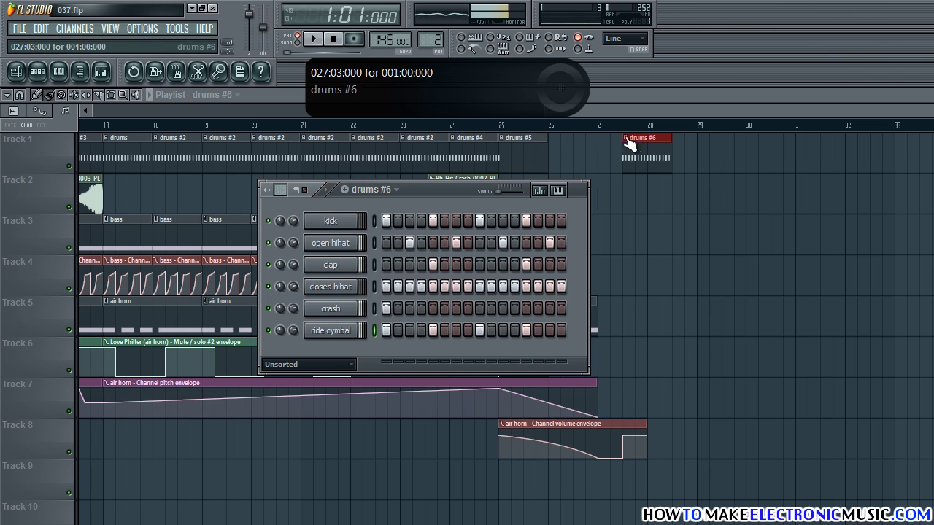
left_click(627, 105)
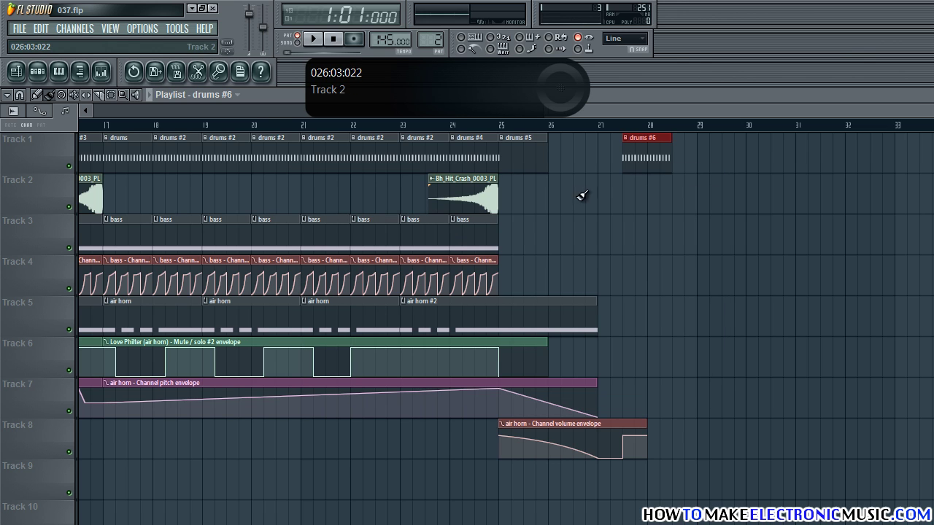
Place a drums #2 clip on track 1 at bar 28:03, right after drums #6, and make it unique.
left_click(178, 153)
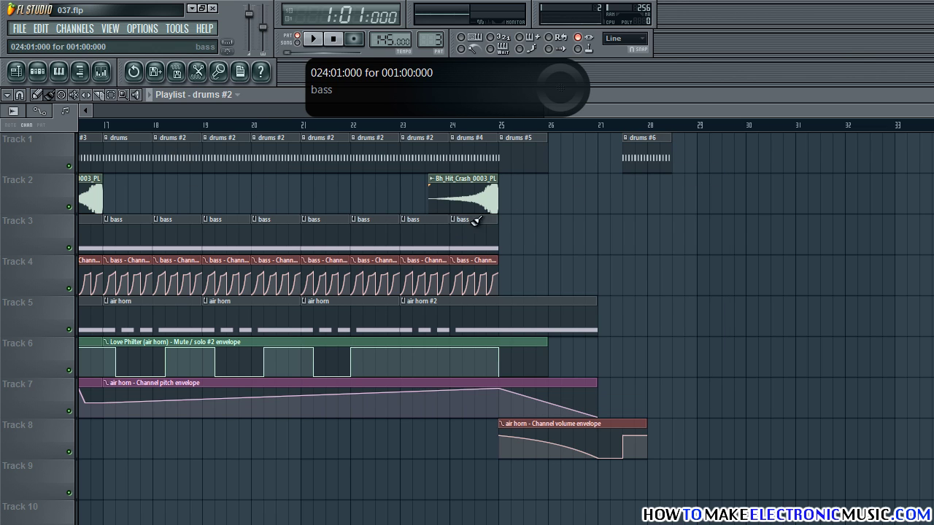
left_click(675, 153)
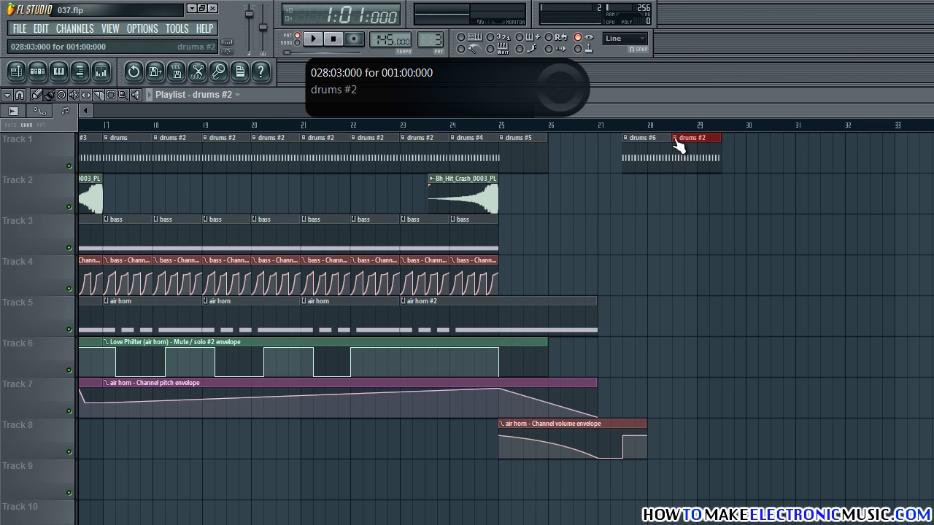
left_click(676, 139)
left_click(709, 213)
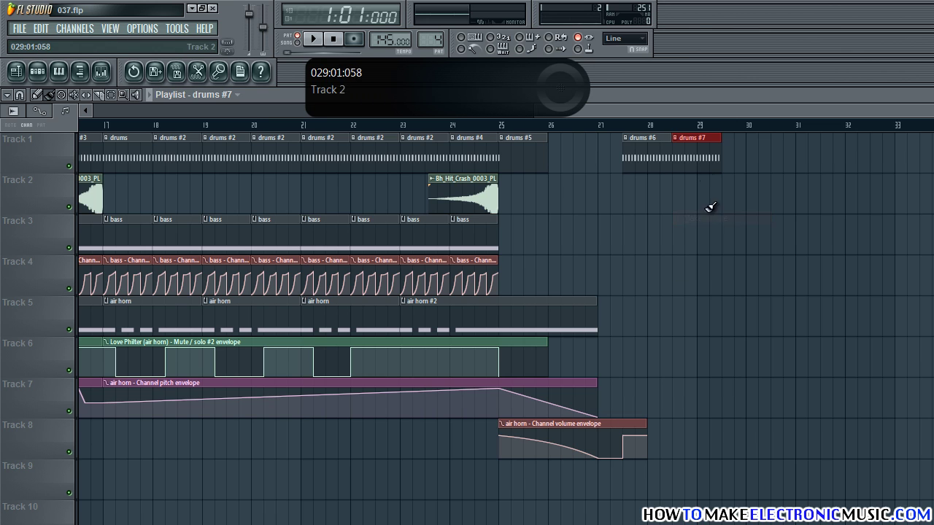
Add ride cymbal hits on steps 1, 5, 9 and 13 of drums #7 and repeat its clip on track 1 up to bar 35:03.
double_click(698, 154)
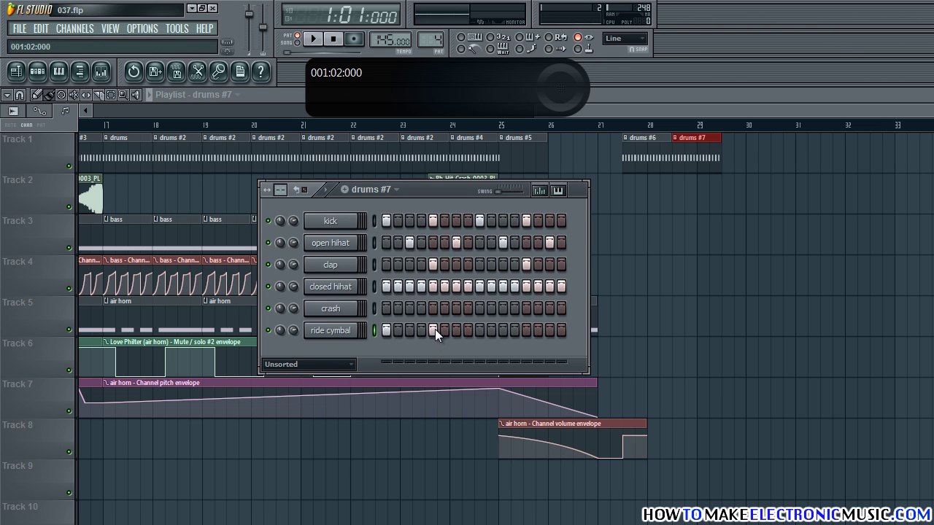
left_click(526, 331)
left_click(697, 225, "ctrl")
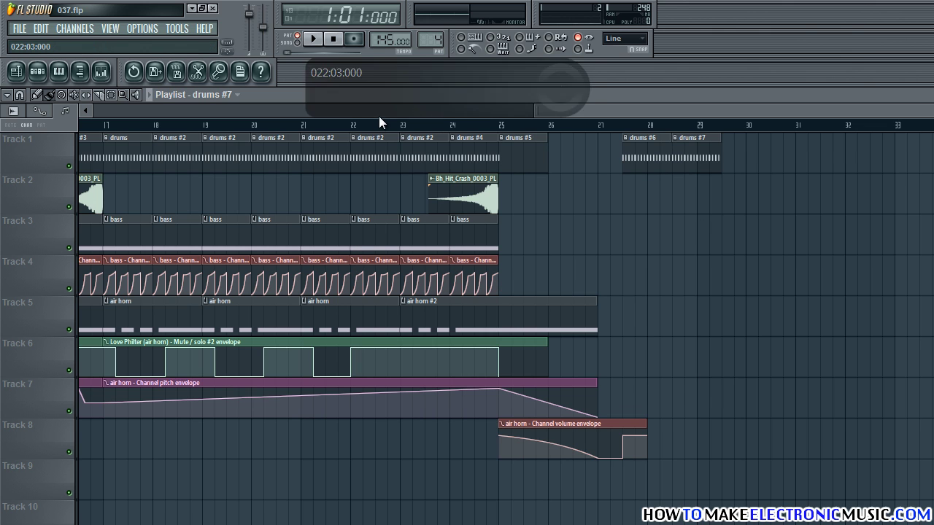
left_click_drag(533, 114, 744, 115)
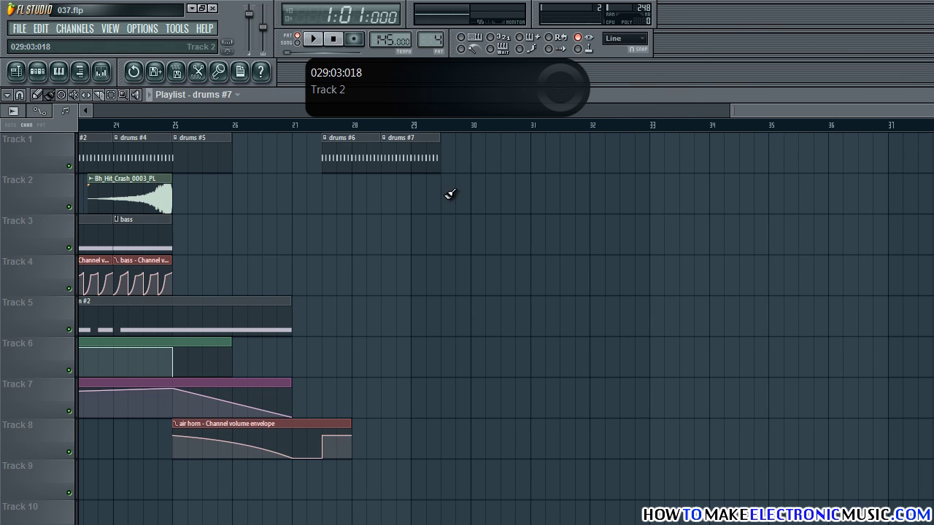
mouse_move(439, 156)
left_mouse_down()
mouse_move(723, 154)
mouse_move(751, 162)
left_mouse_up()
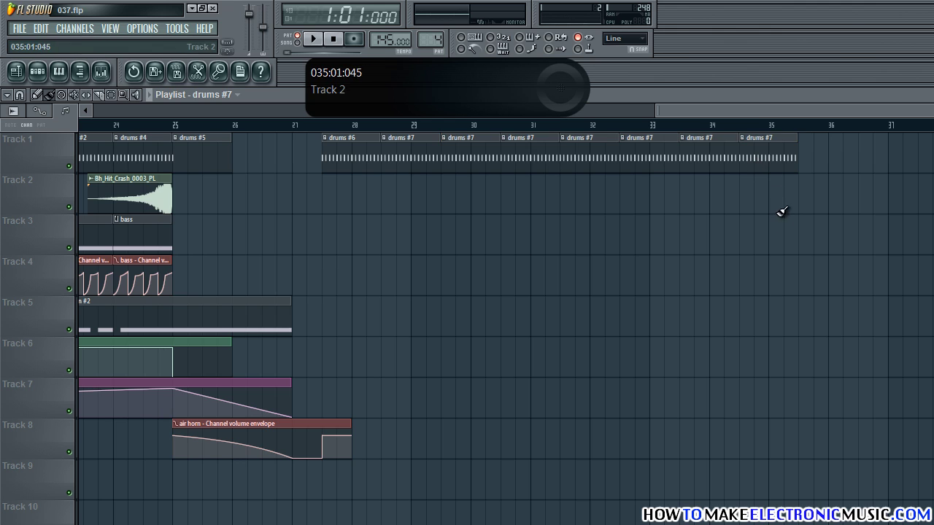
Make the last drums #7 clip at bar 34:03 unique and add a clap hit on step 9 of the new pattern.
left_click_drag(765, 110, 811, 110)
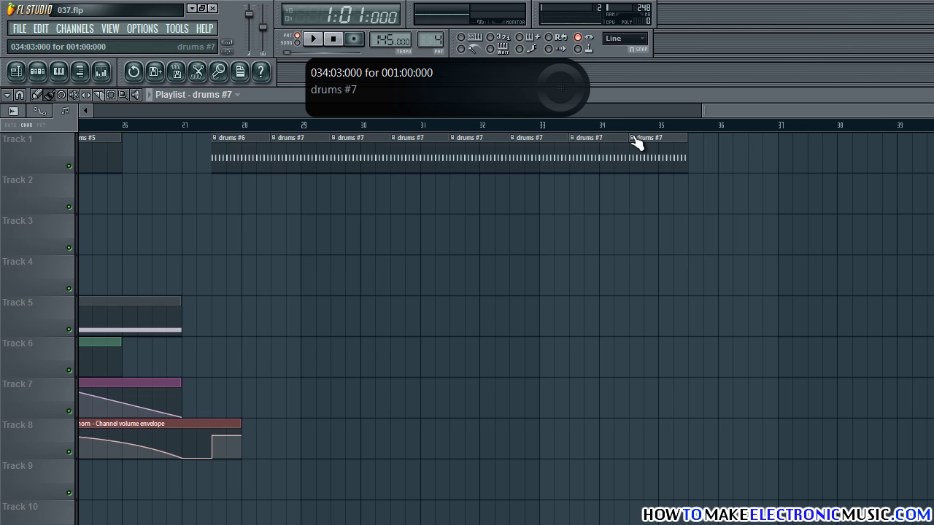
left_click(632, 138)
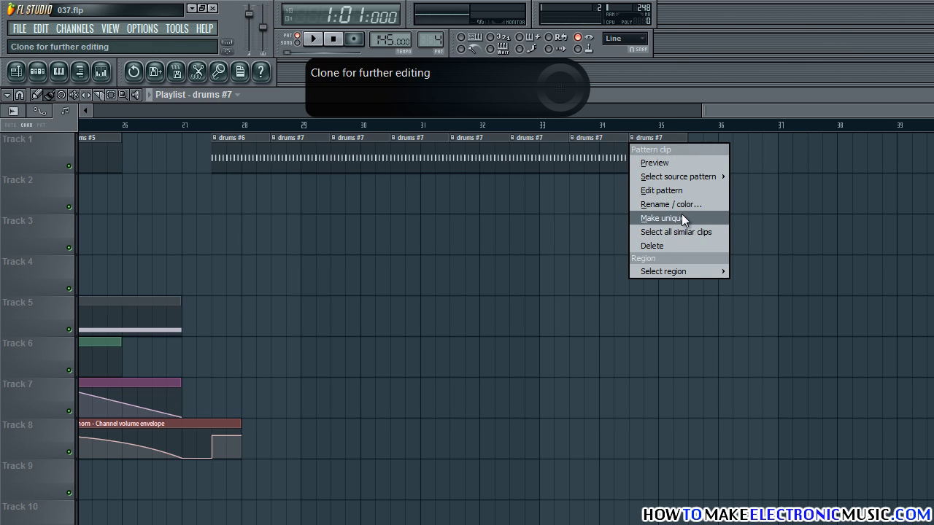
left_click(681, 215)
double_click(650, 156)
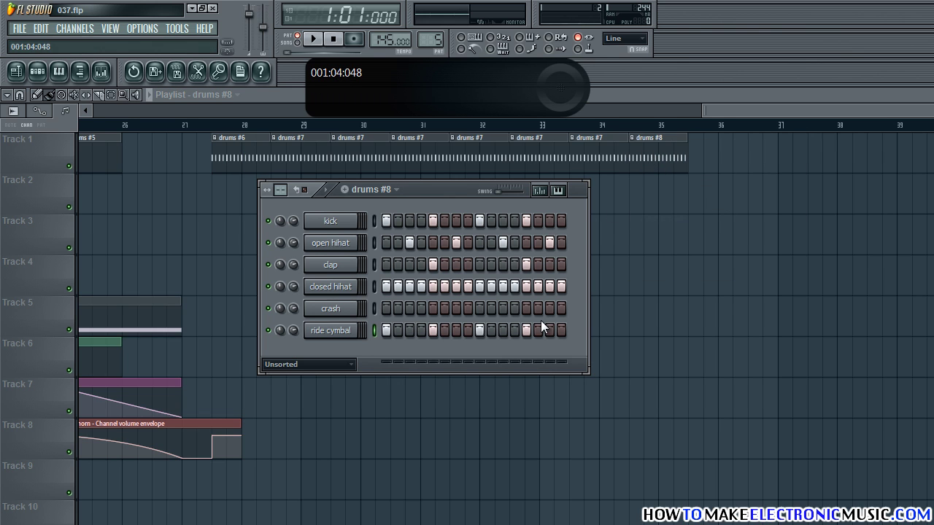
left_click(480, 265)
left_click(723, 113)
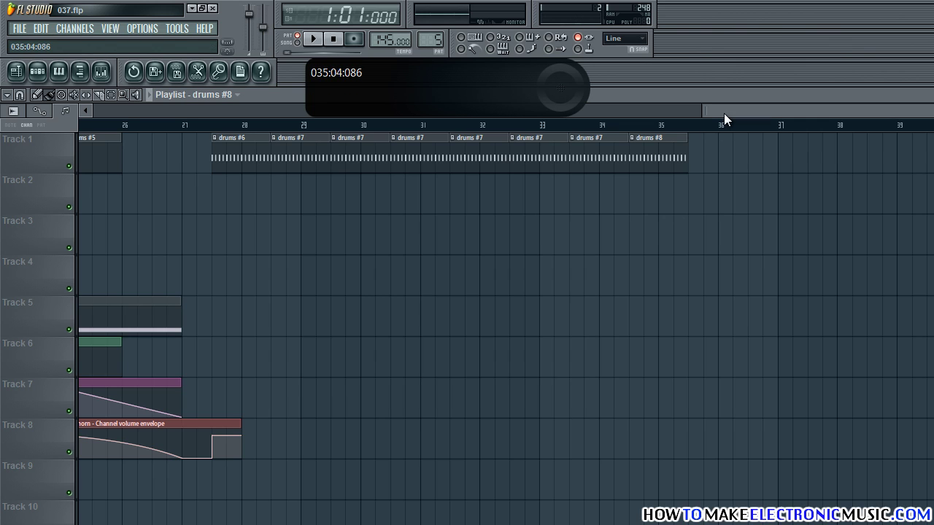
Play the song from bar 27:03 to check the returning drum section.
left_click(218, 125)
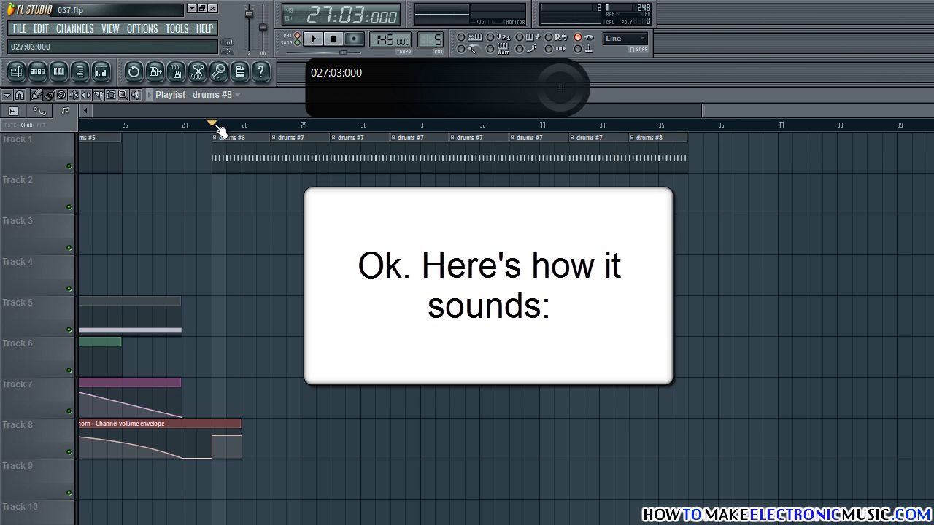
key("space")
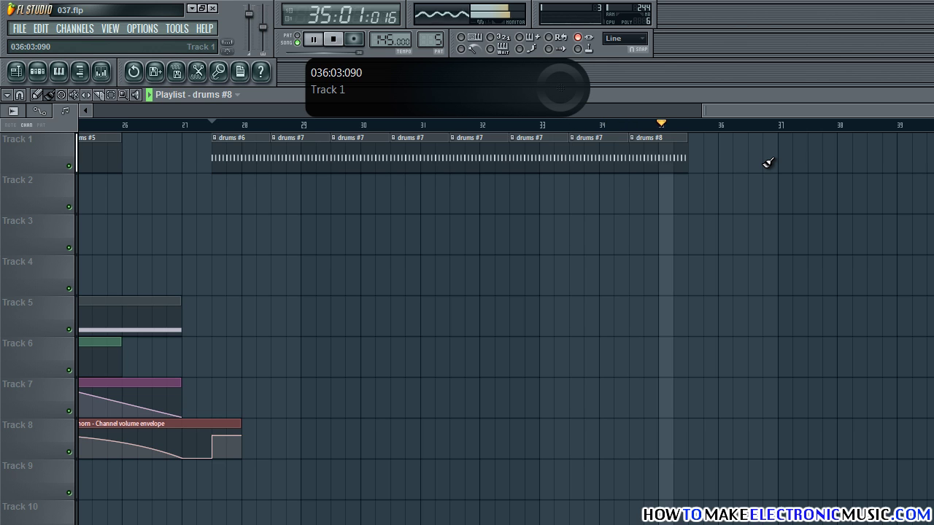
key("space")
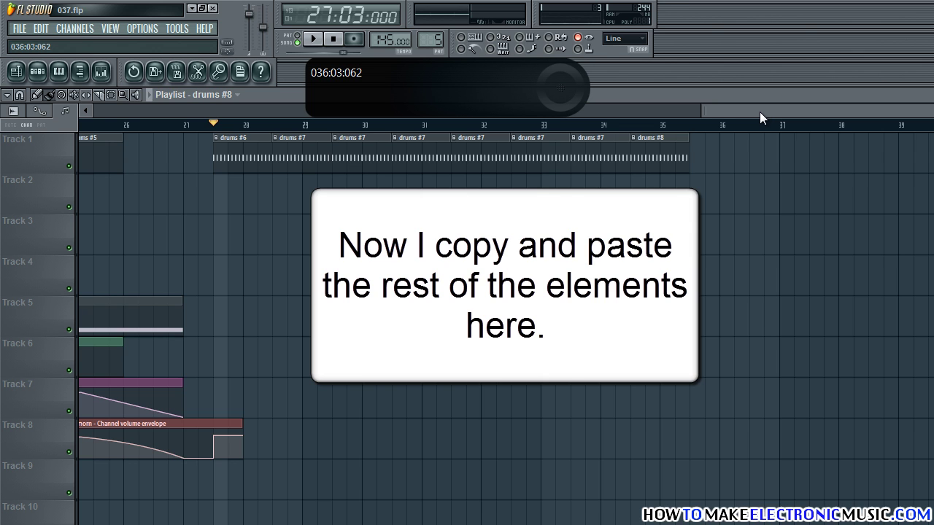
Copy the reverse crash, bass and bass automation clips of bars 17 to 24 so the copies start at bar 27:03.
left_click_drag(760, 111, 523, 110)
left_click_drag(875, 111, 933, 111)
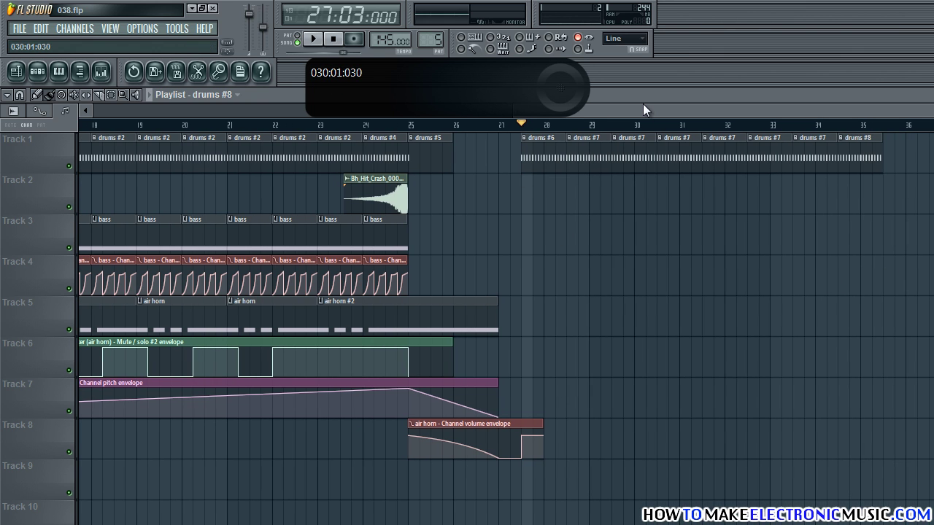
left_click_drag(642, 107, 607, 111)
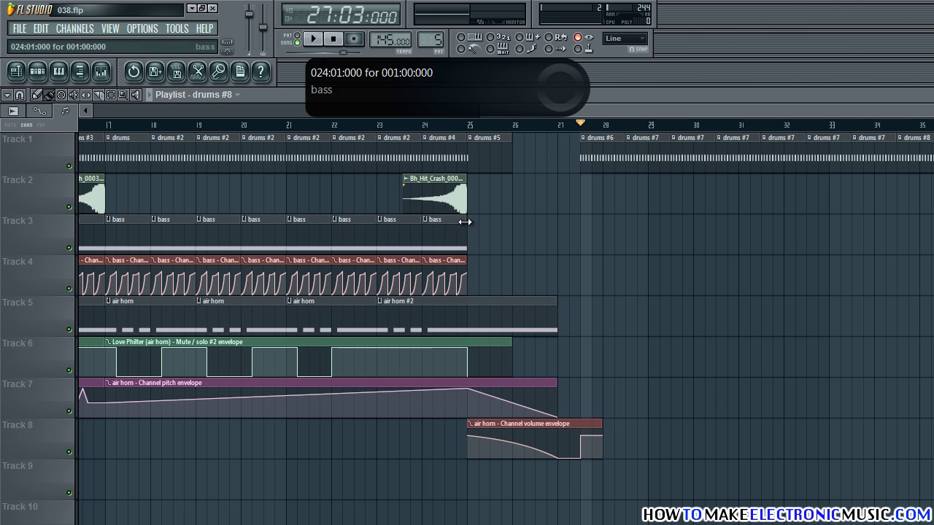
left_click_drag(497, 197, 602, 241)
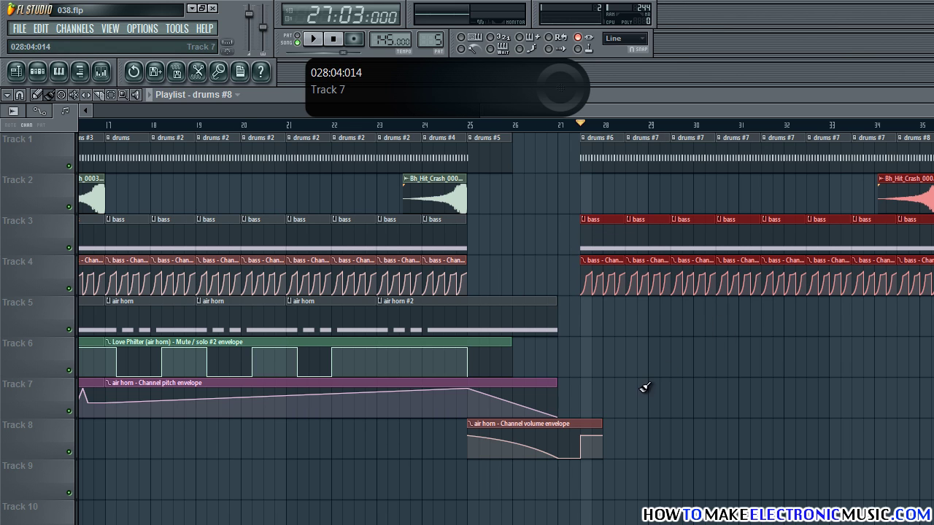
Copy the air horn clips of bars 9 to 16 with their mute/solo and pitch envelopes, and align the copies to bar 27:03.
left_click_drag(626, 108, 433, 95)
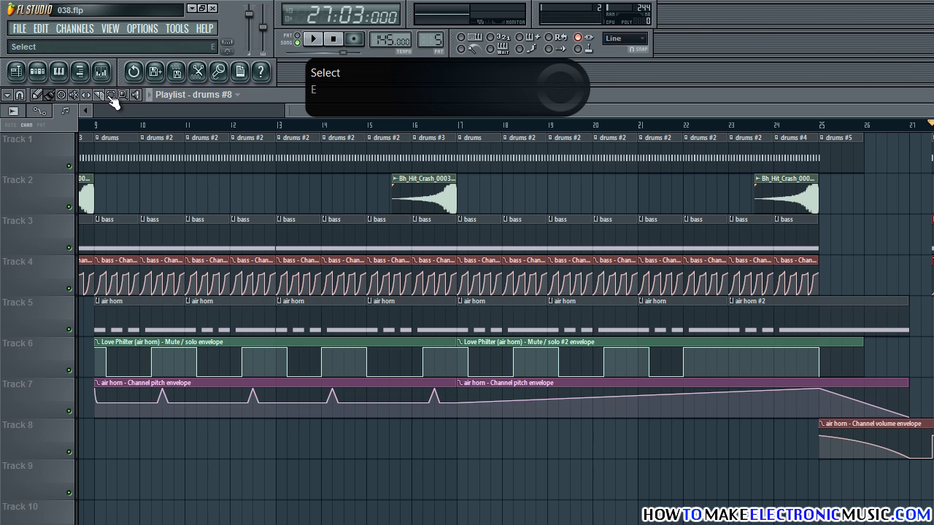
left_click_drag(87, 308, 420, 423)
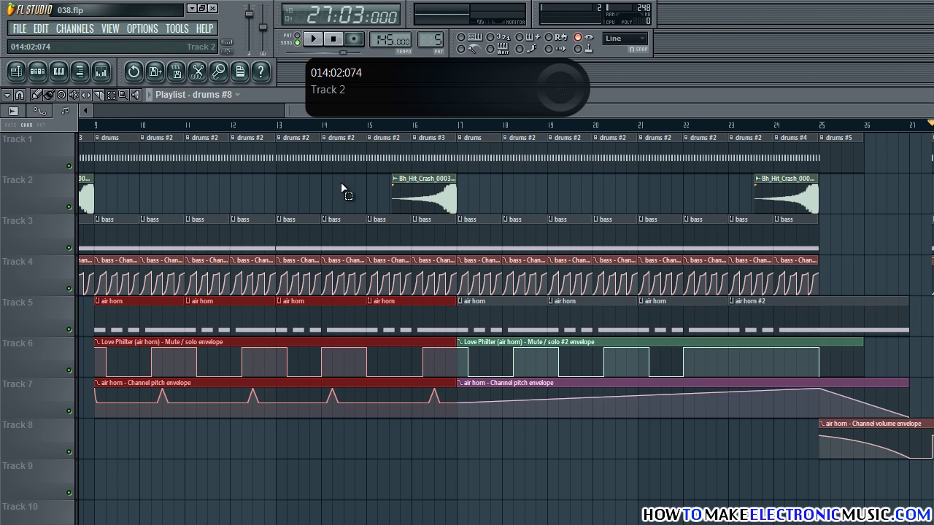
left_click_drag(623, 114, 868, 112)
key("ctrl+v")
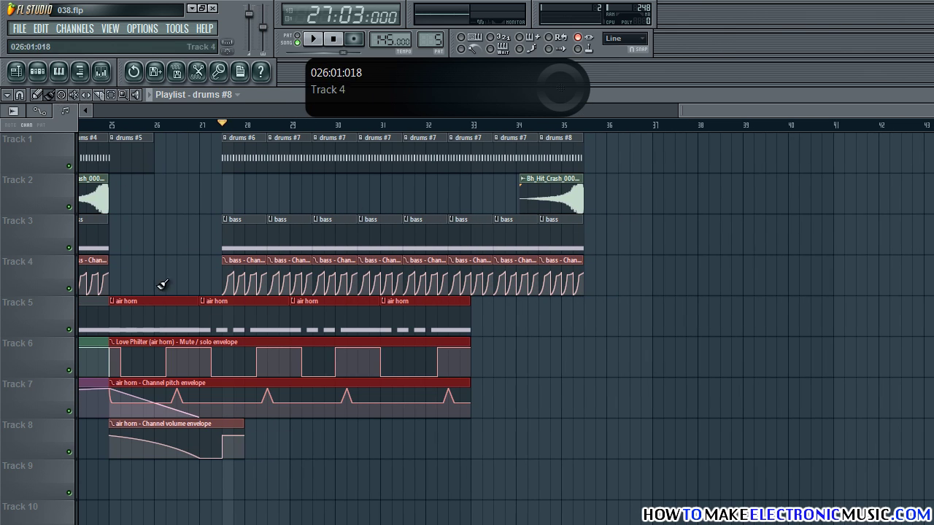
left_click_drag(156, 314, 271, 319)
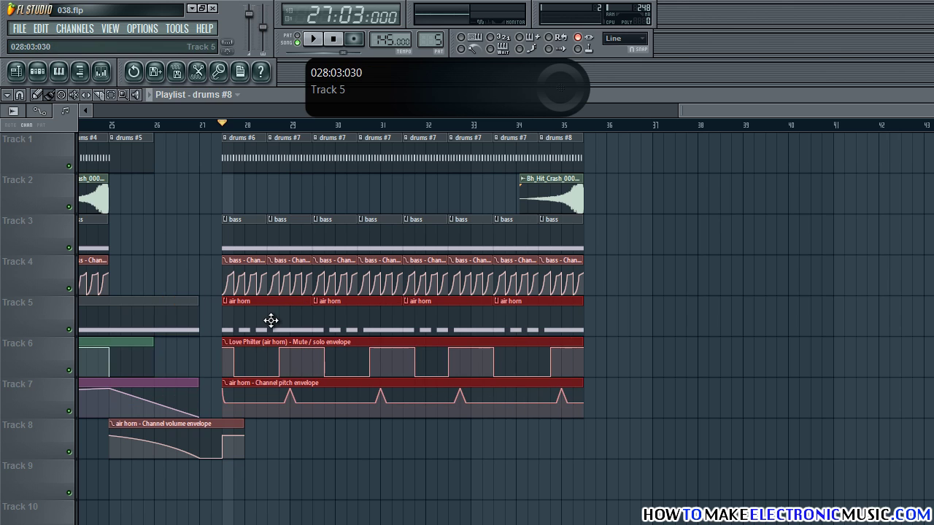
left_click(352, 450, "ctrl")
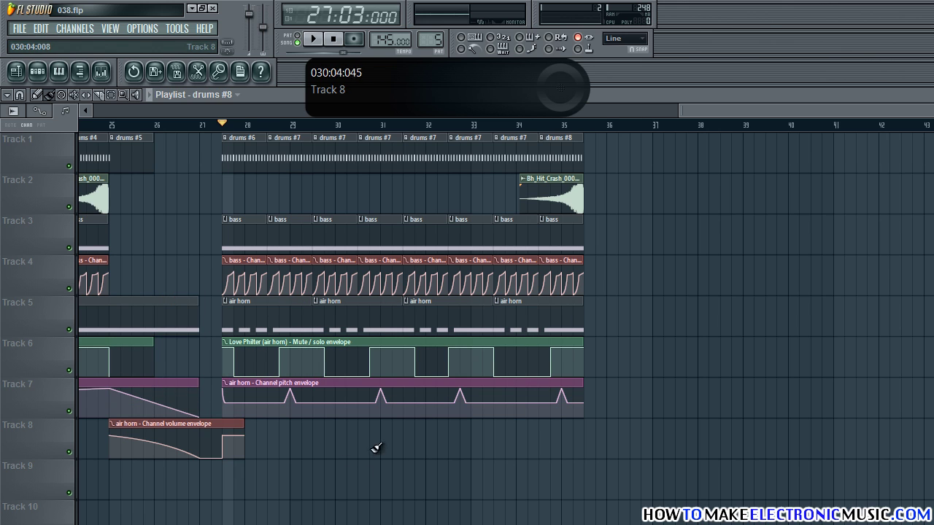
Delete the copied Love Philter mute/solo envelope on track 6 and extend the mute/solo #2 envelope clip to bar 35:03.
left_click_drag(724, 108, 643, 109)
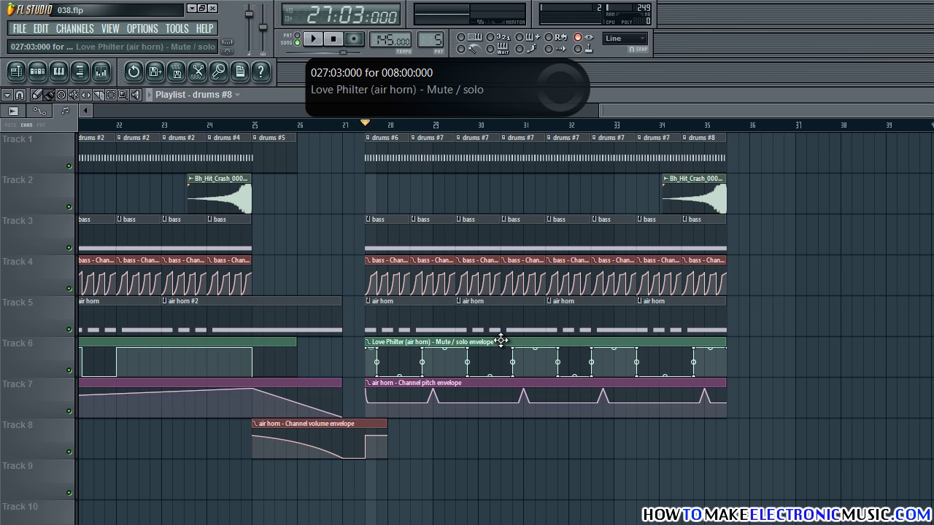
right_click(501, 340)
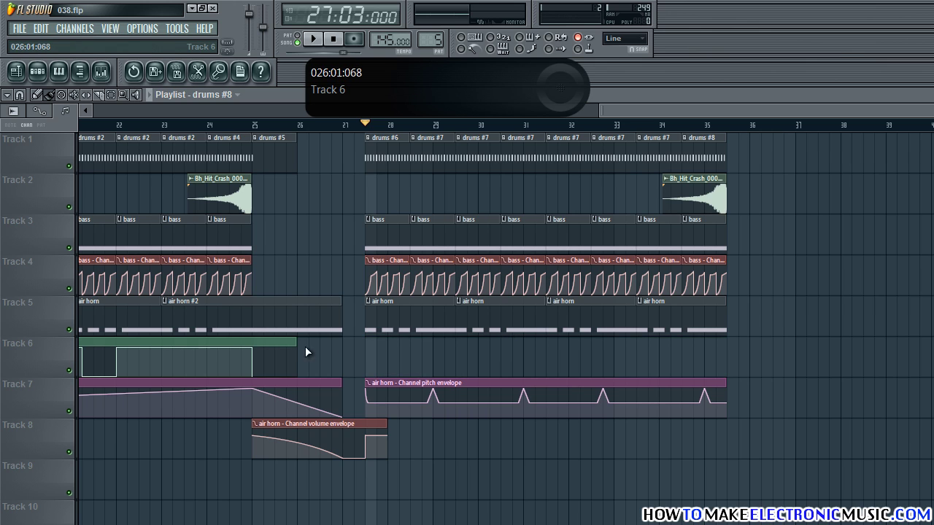
left_click_drag(296, 341, 725, 340)
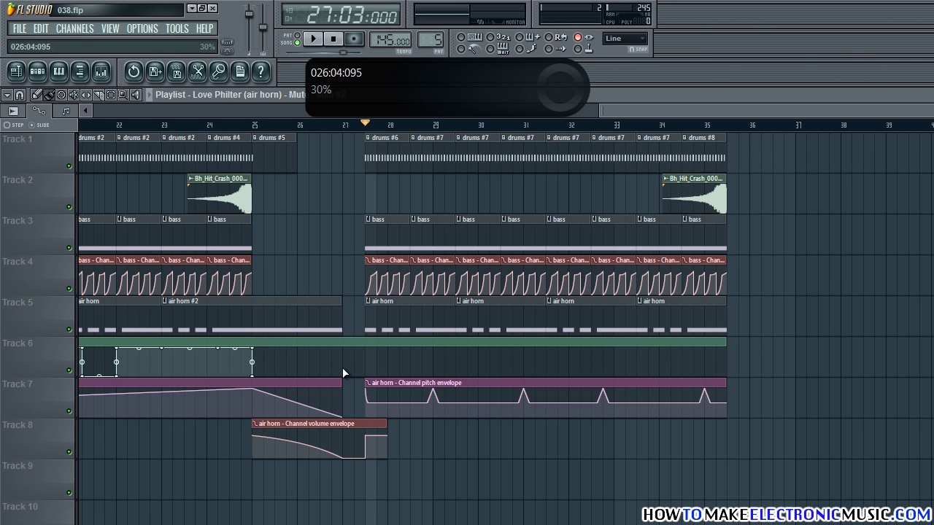
Raise the mute/solo #2 envelope to its maximum at bar 27:03 and hold it there until the clip's end.
left_click(365, 376)
left_click_drag(364, 368, 365, 348)
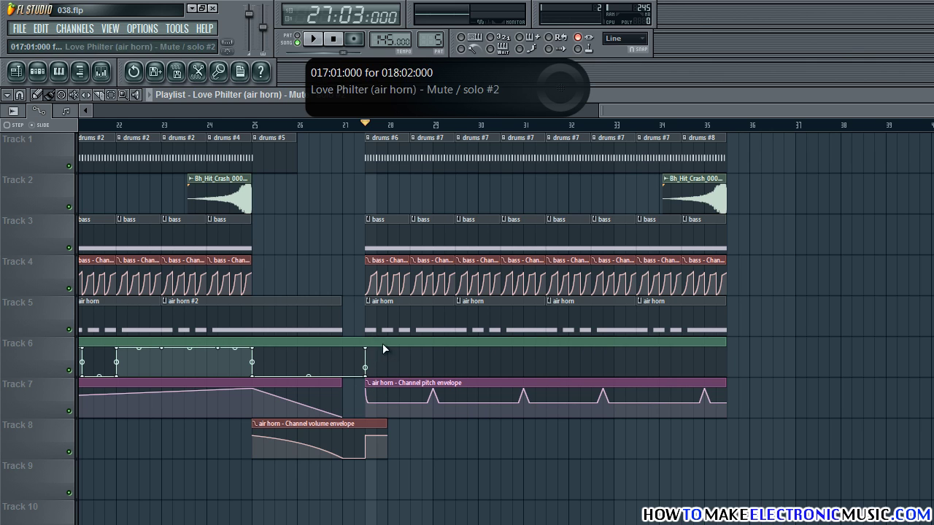
left_click_drag(499, 354, 725, 324)
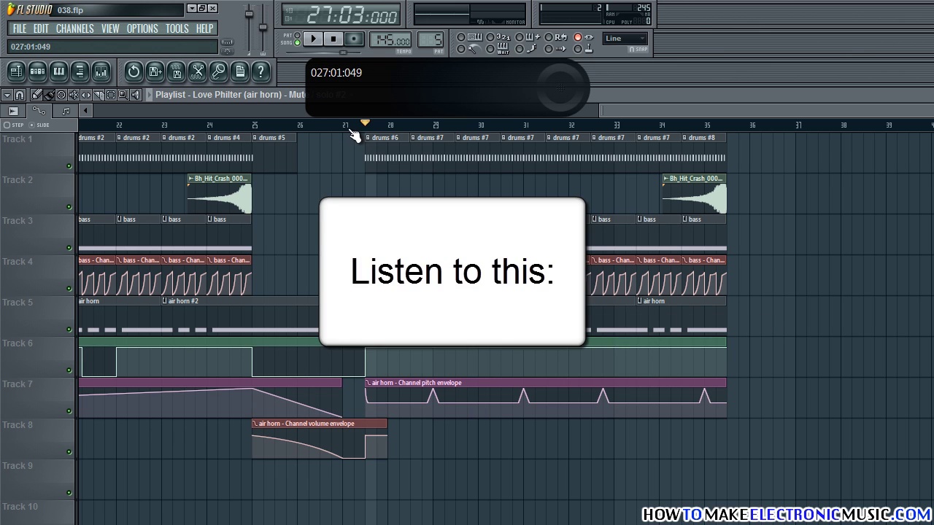
Play the full arrangement from bar 27:03 to check the copied bass and air horn parts.
key("space")
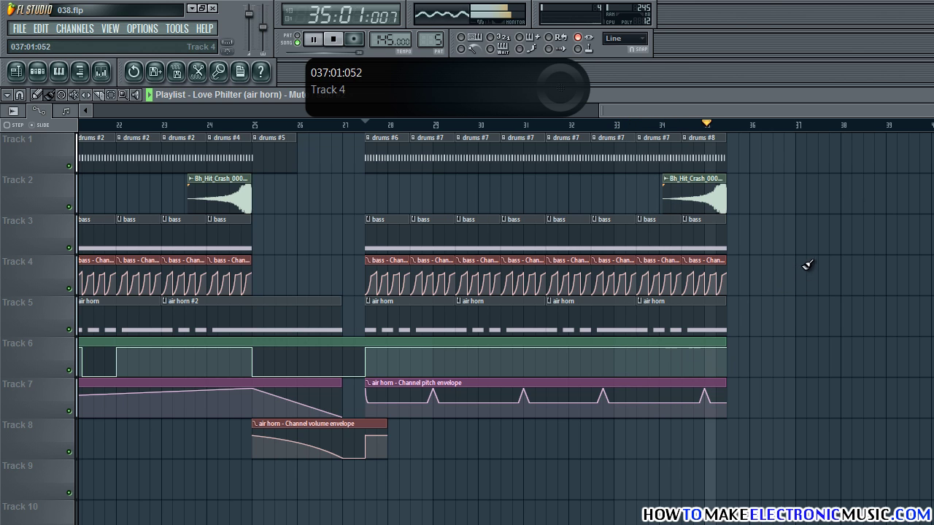
key("space")
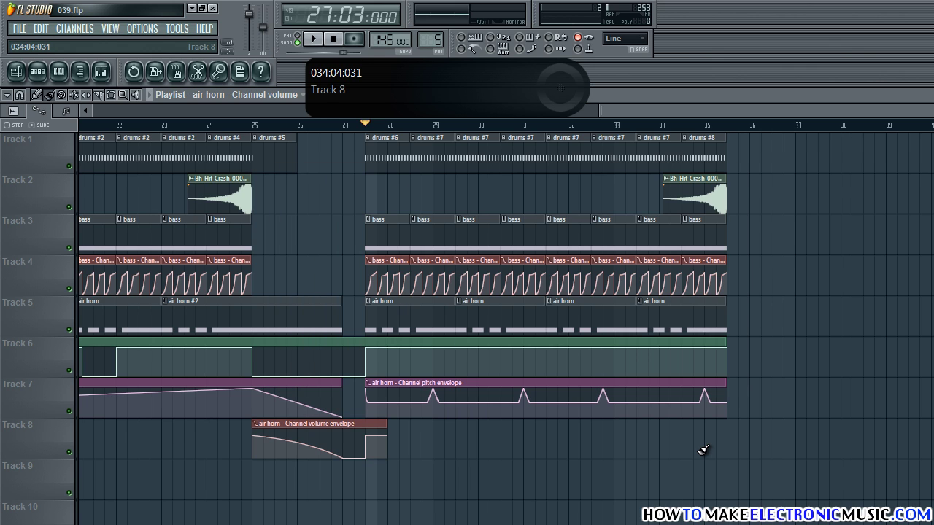
Make the air horn pitch envelope clip at bar 27:03 unique and delete the points around its last peak and at its end.
left_click(369, 386)
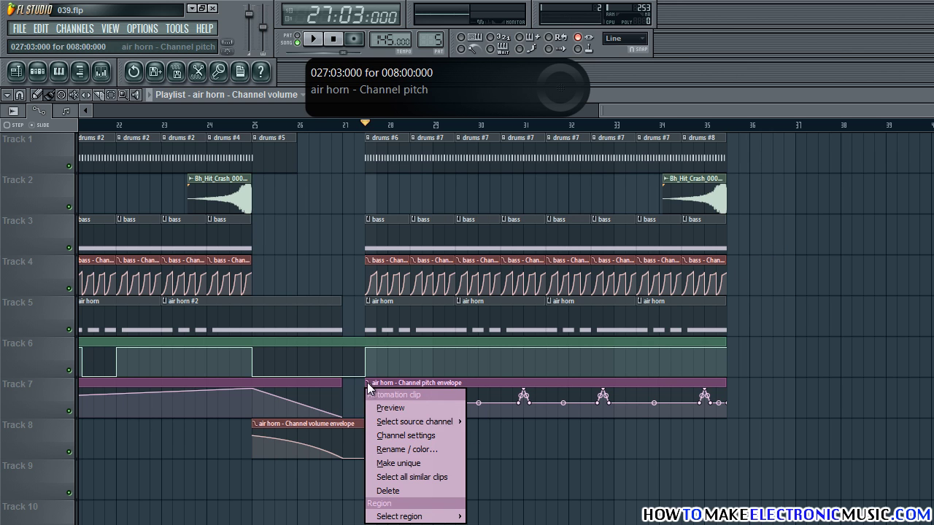
left_click(413, 464)
scroll(725, 377, "down", 1)
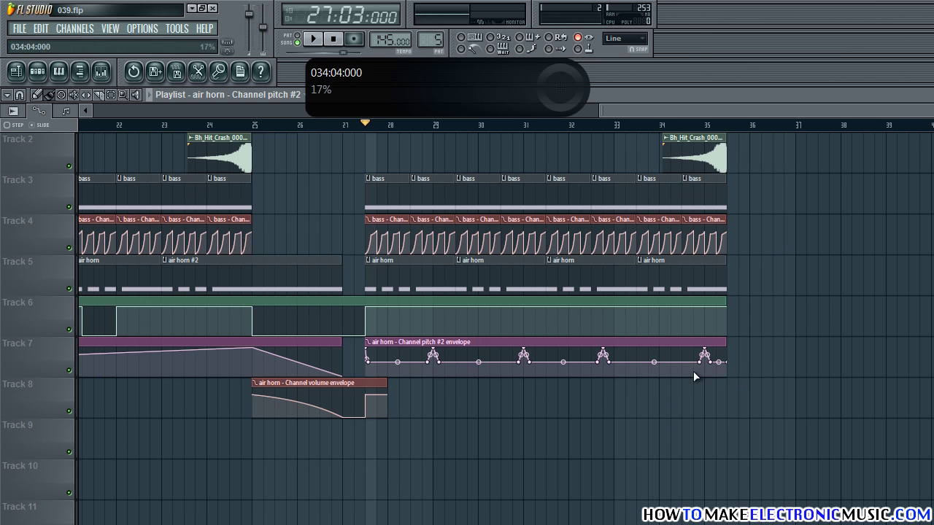
right_click(706, 363)
left_click(730, 398)
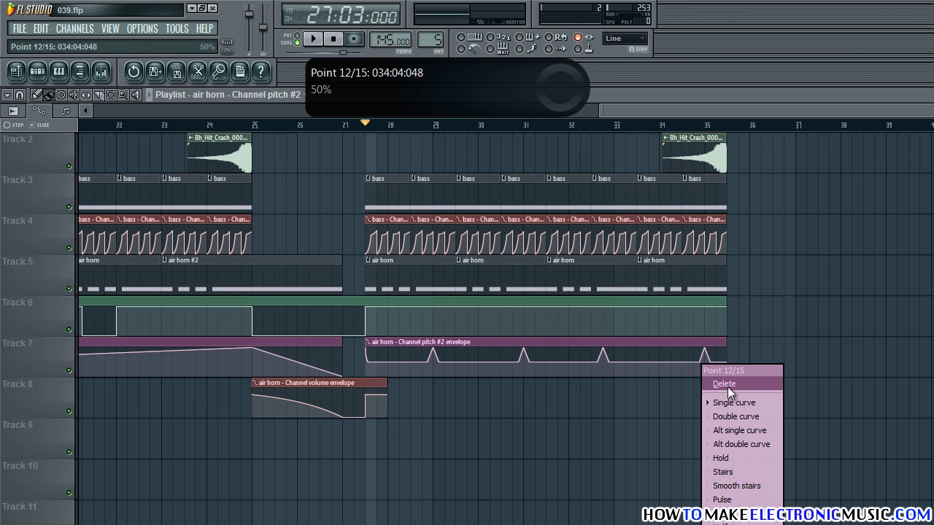
right_click(714, 369)
left_click(728, 382)
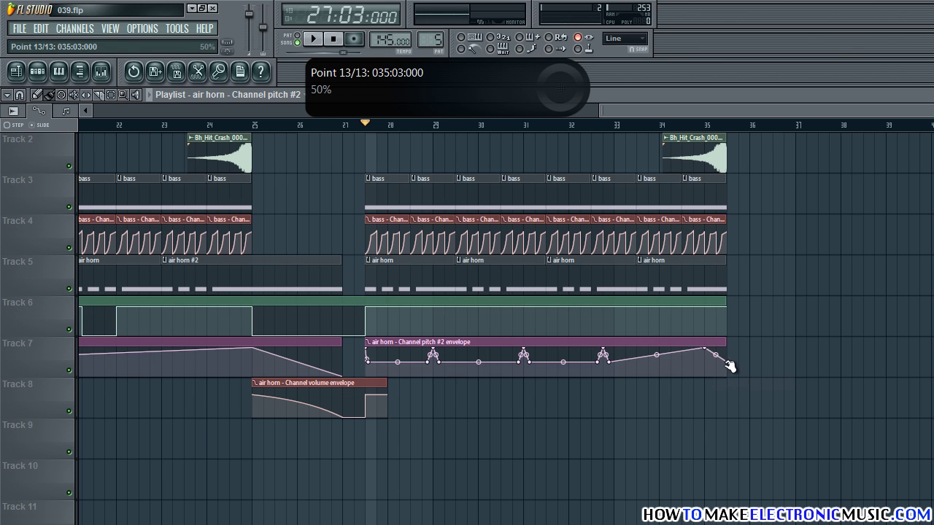
right_click(728, 365)
left_click(736, 379)
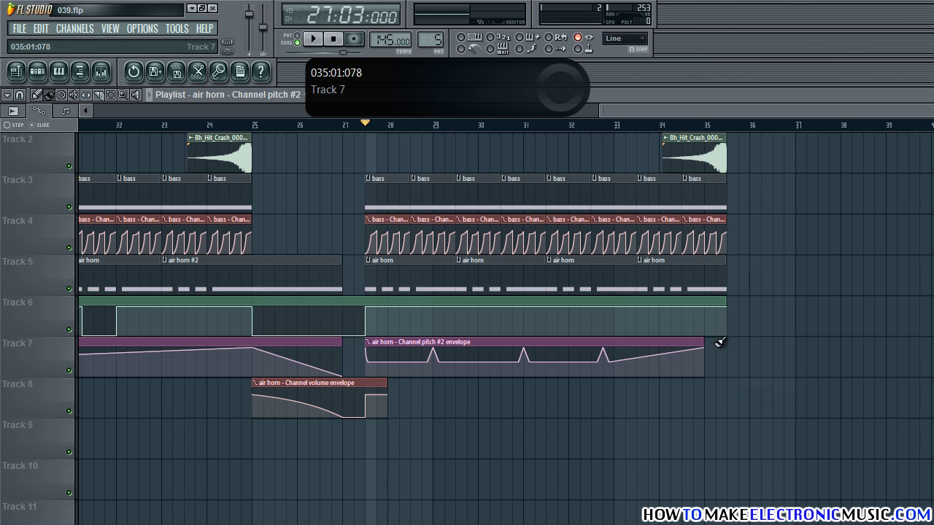
Stretch the pitch #2 envelope's end to bar 35:03 at peak level and add a point at 33:03 level with the baseline.
mouse_move(723, 341)
left_mouse_down()
mouse_move(704, 342)
mouse_move(729, 350)
mouse_move(718, 353)
left_mouse_up()
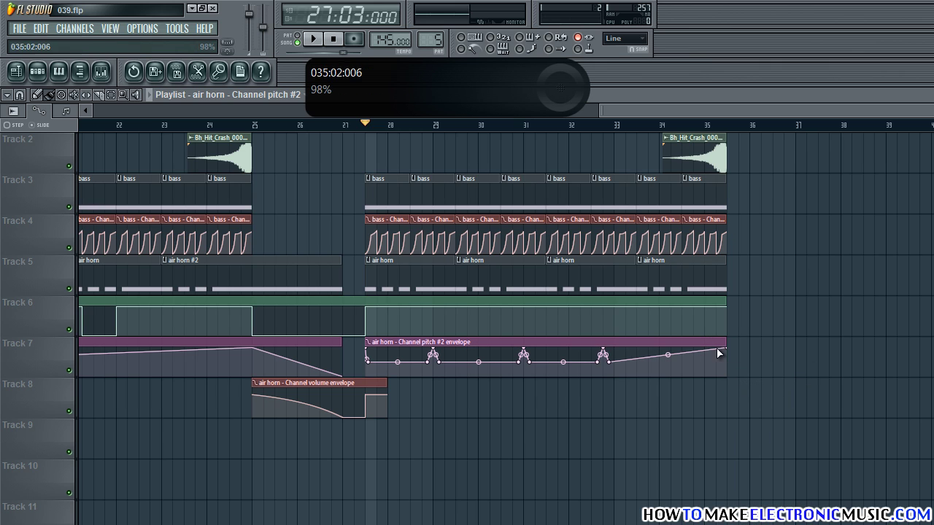
right_click(639, 360)
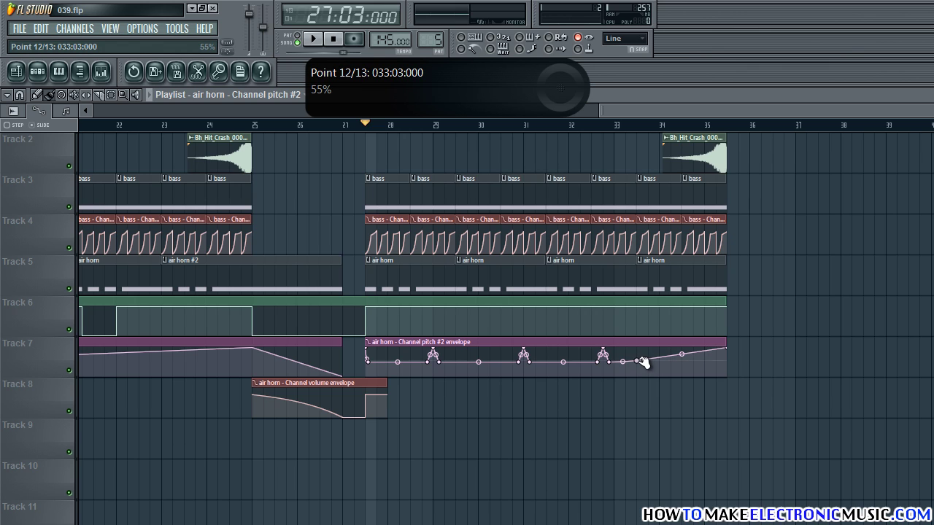
left_click_drag(639, 362, 639, 363)
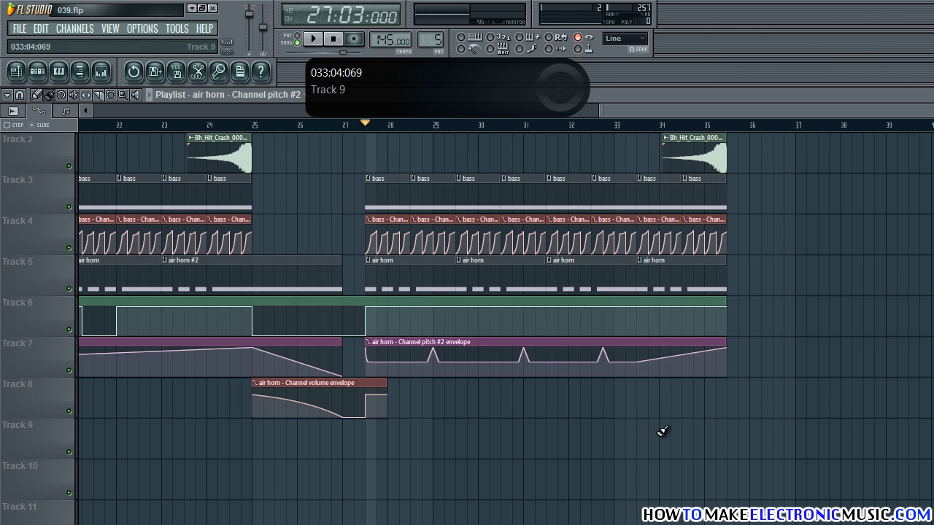
Play the arrangement from bar 32:03 to check the air horn's final pitch rise.
left_click(589, 135)
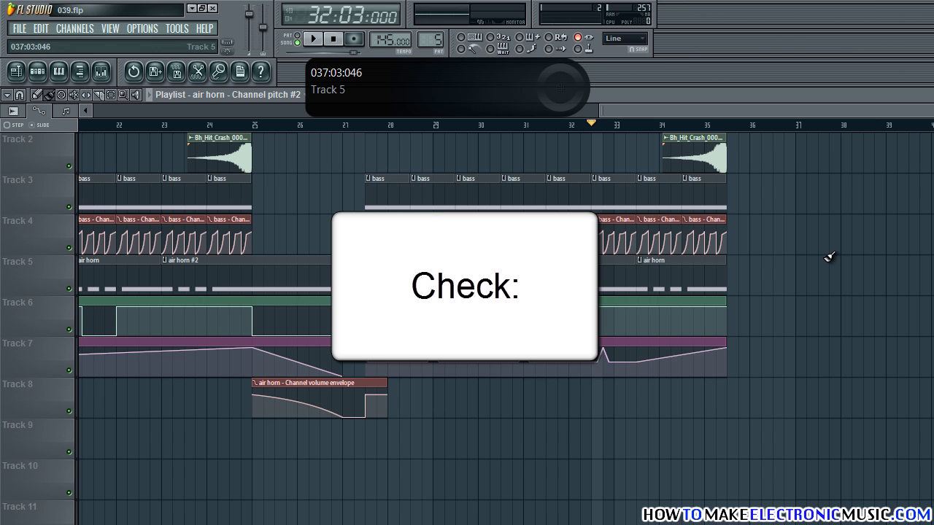
key("space")
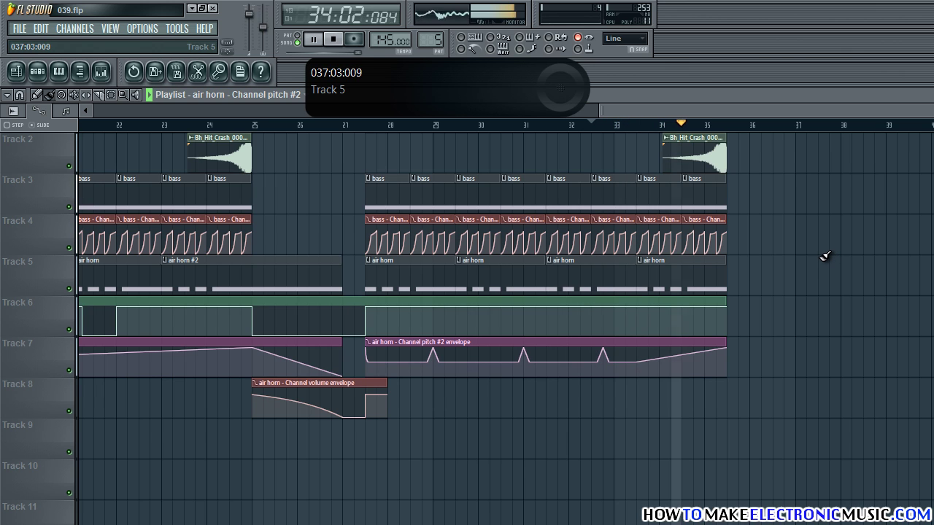
key("space")
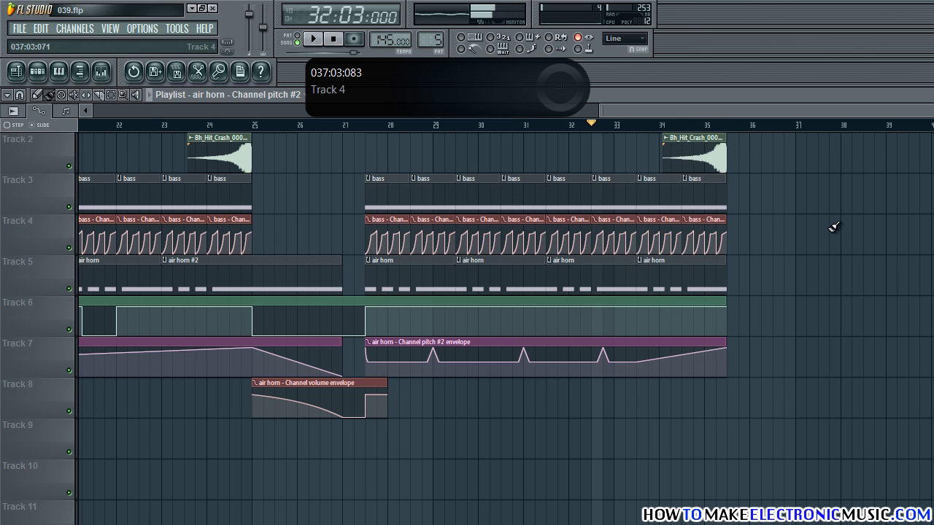
Play the arrangement from bar 27:03 to check the whole beat after the break section.
scroll(834, 227, "up", 1)
left_click(367, 125)
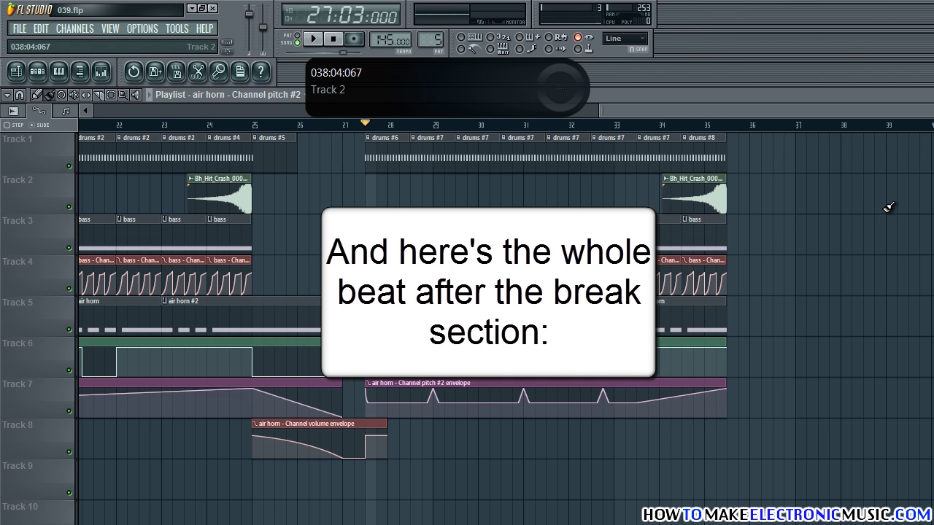
key("space")
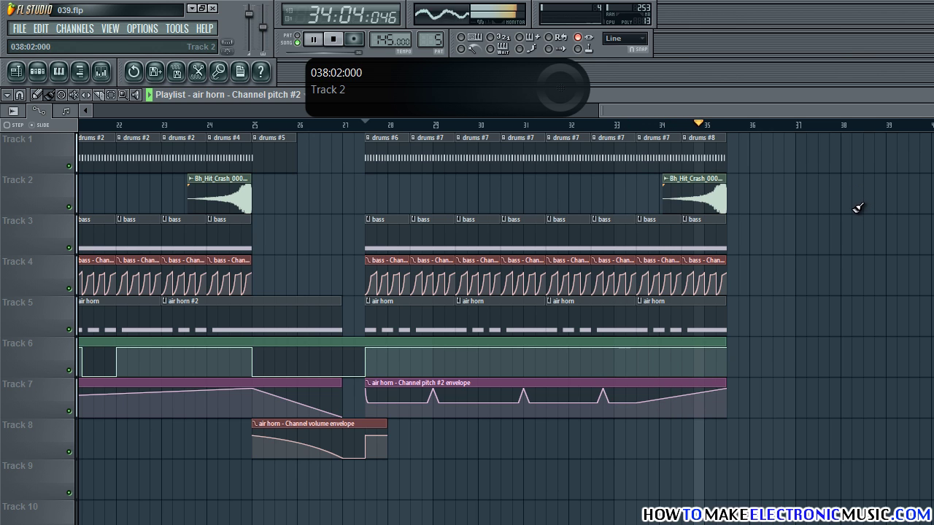
key("space")
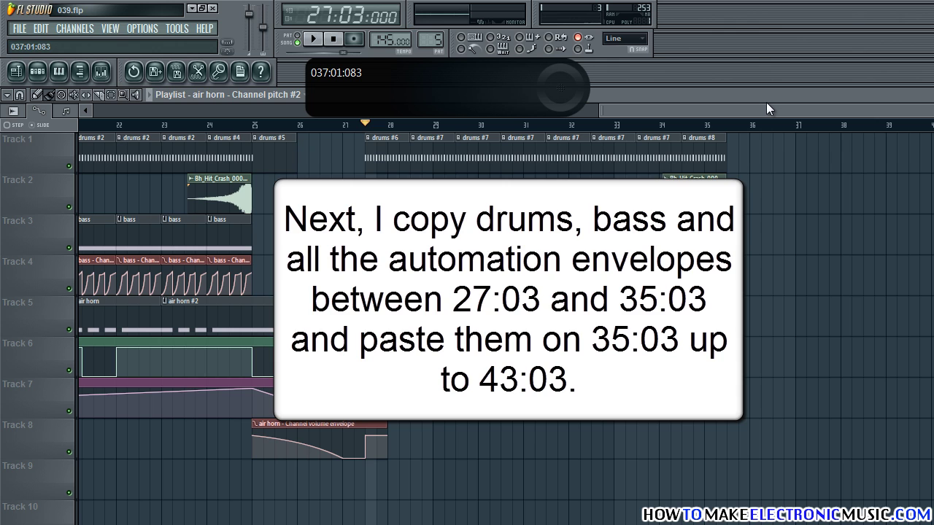
Copy the drums, crash, bass, air horn and envelope clips of bars 27:03 to 35:03 onto 35:03, and extend the mute/solo #2 envelope to 43:03.
left_click_drag(768, 111, 908, 126)
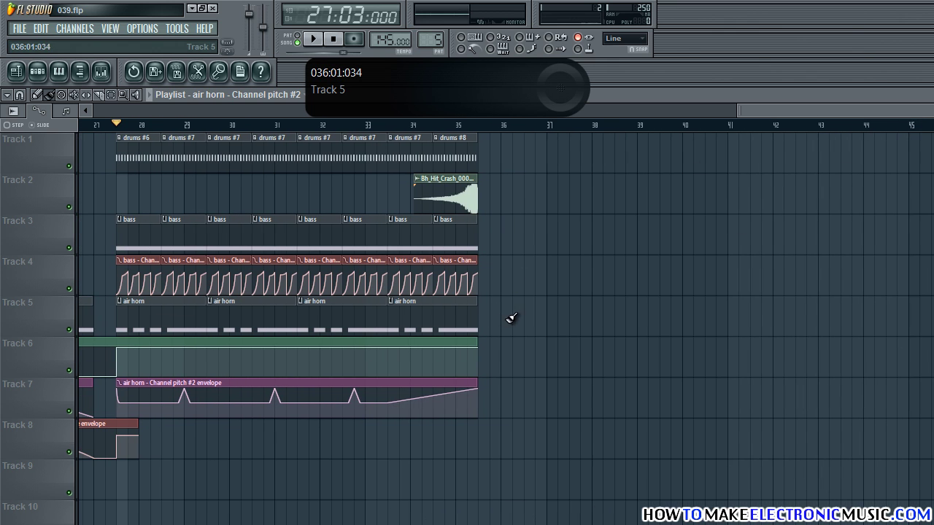
left_click_drag(510, 318, 514, 172)
left_click(533, 384, "ctrl")
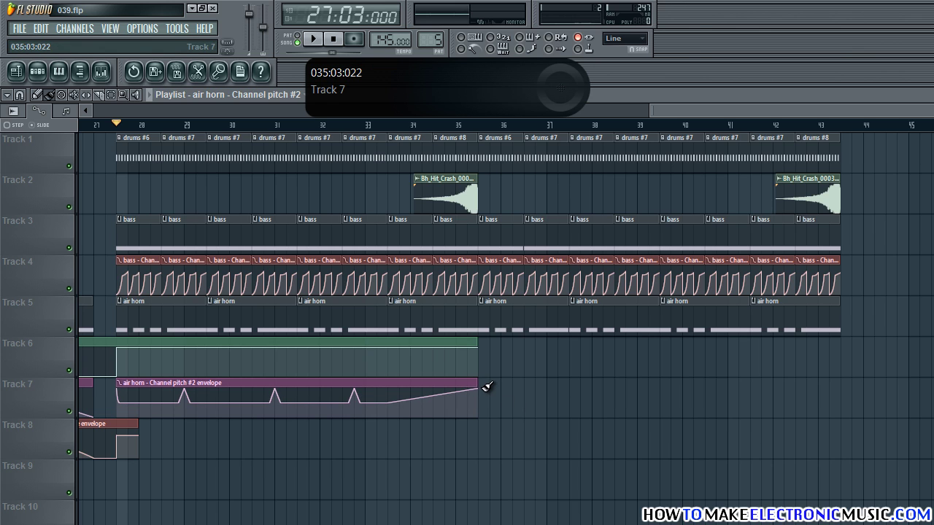
key("ctrl+b")
left_click_drag(479, 343, 839, 340)
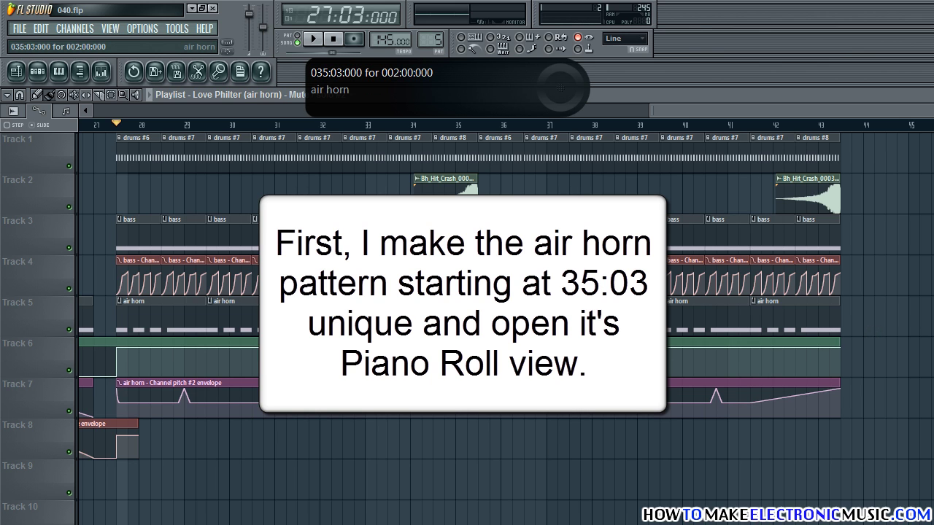
Delete the three copied air horn clips on track 5 from bar 37:03 onward, keeping the one at 35:03.
right_click(625, 319)
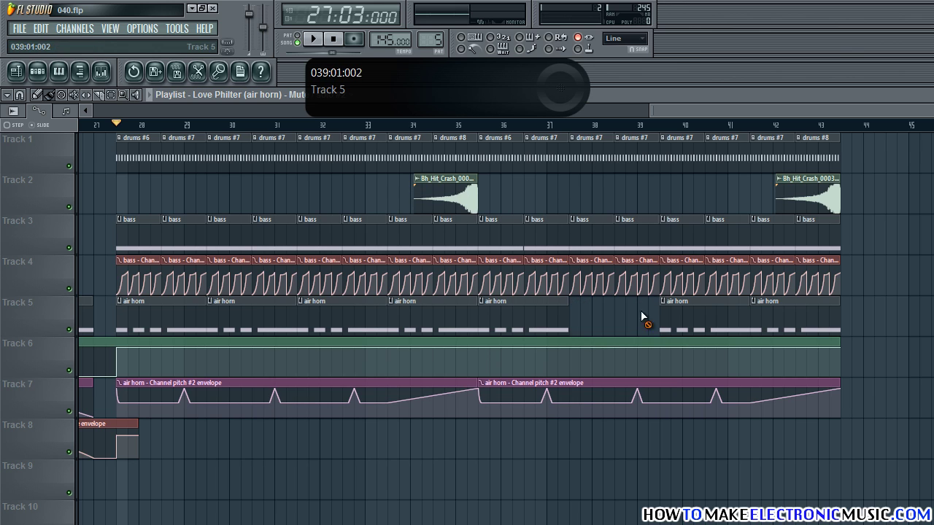
right_click(700, 317)
right_click(817, 321)
Set the song position to 35:03, make the air horn clip there unique and open its notes in the piano roll.
left_click(478, 126)
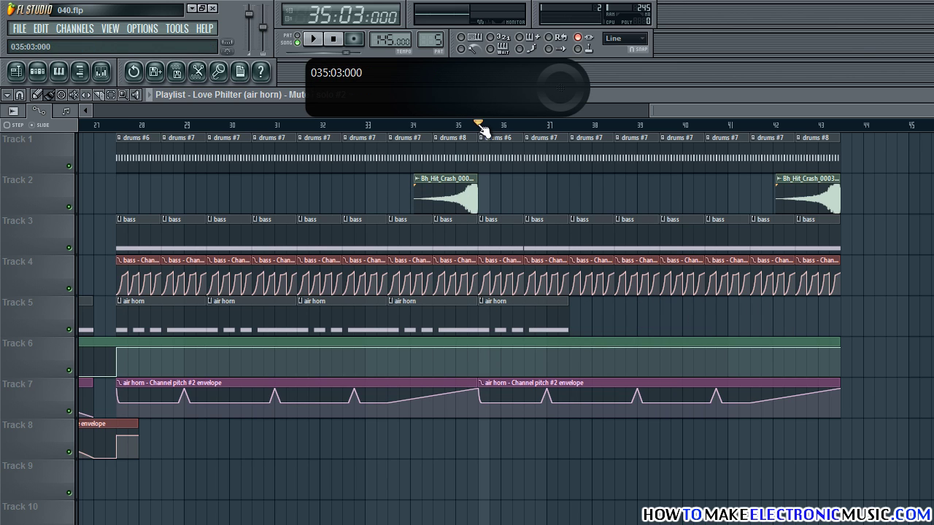
left_click(485, 305)
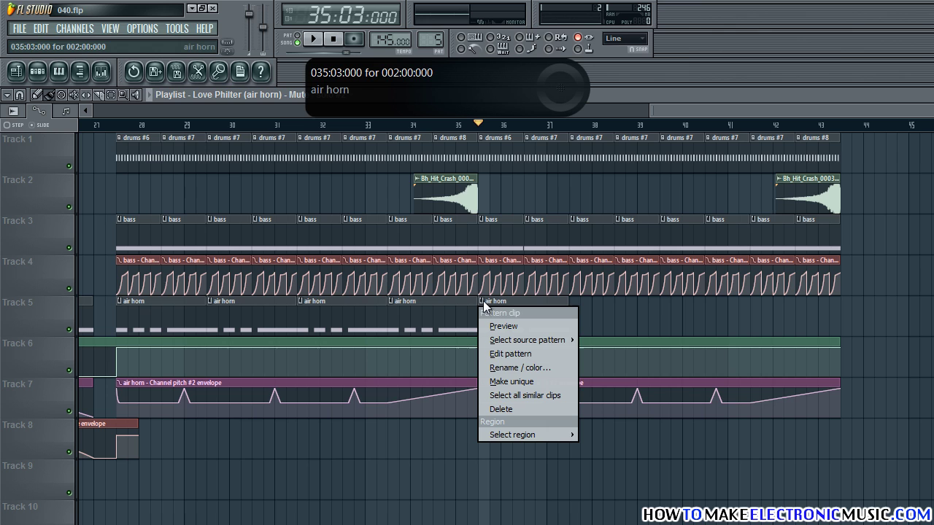
left_click(522, 381)
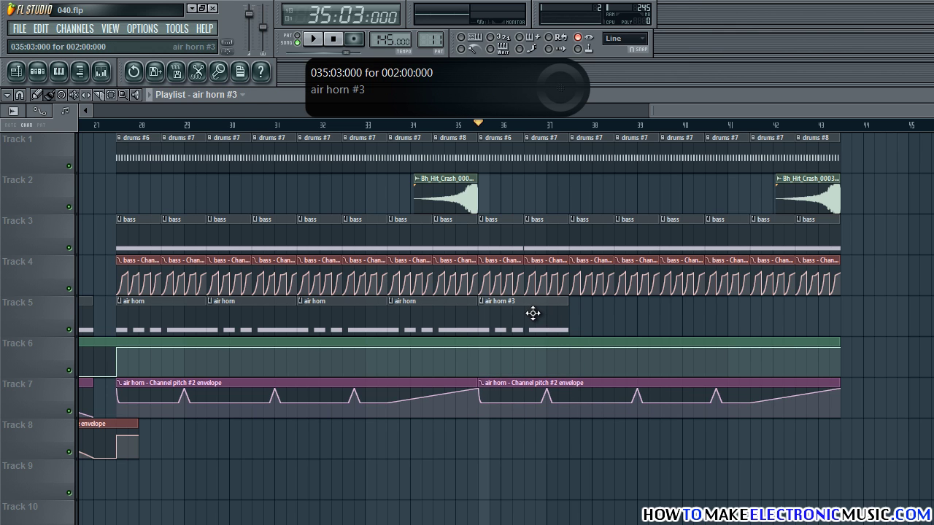
double_click(533, 313)
left_click_drag(630, 106, 318, 107)
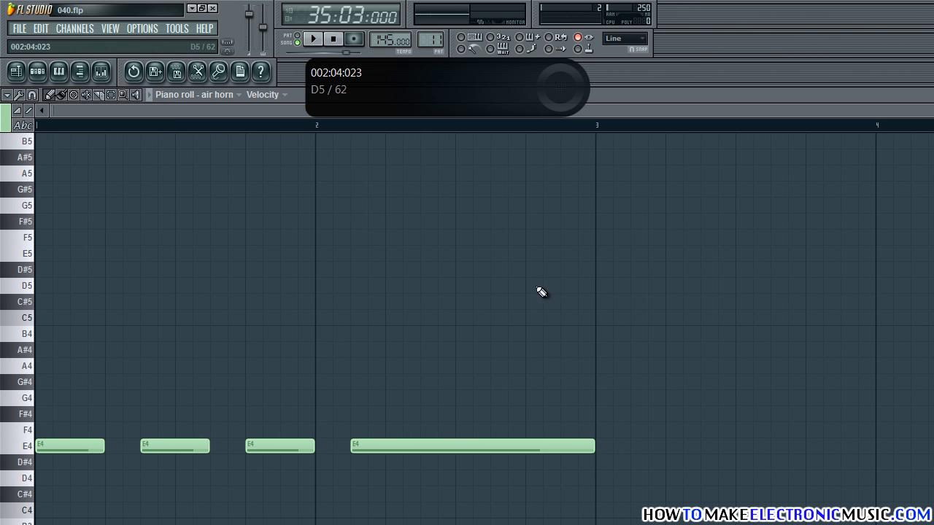
Copy the four E4 air horn notes one octave down to E3 and one octave up to E5.
scroll(540, 292, "down", 2)
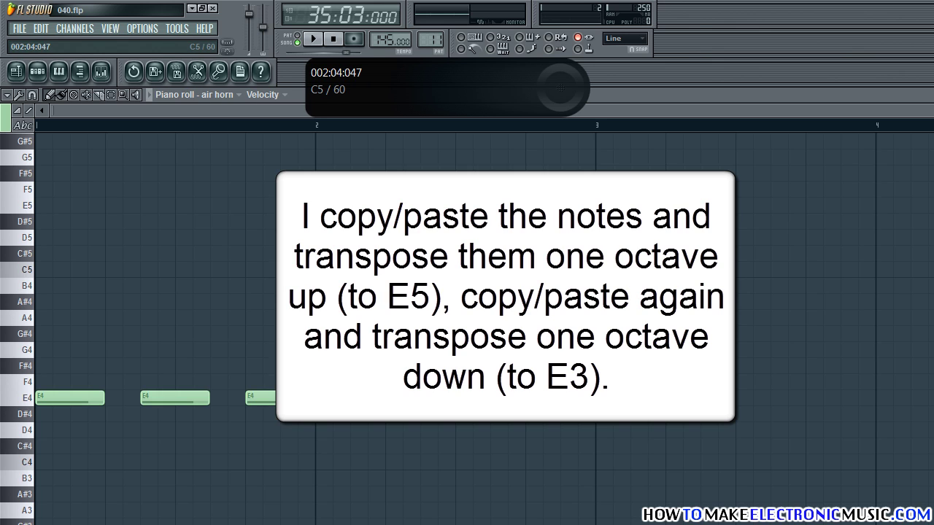
scroll(567, 317, "down", 4)
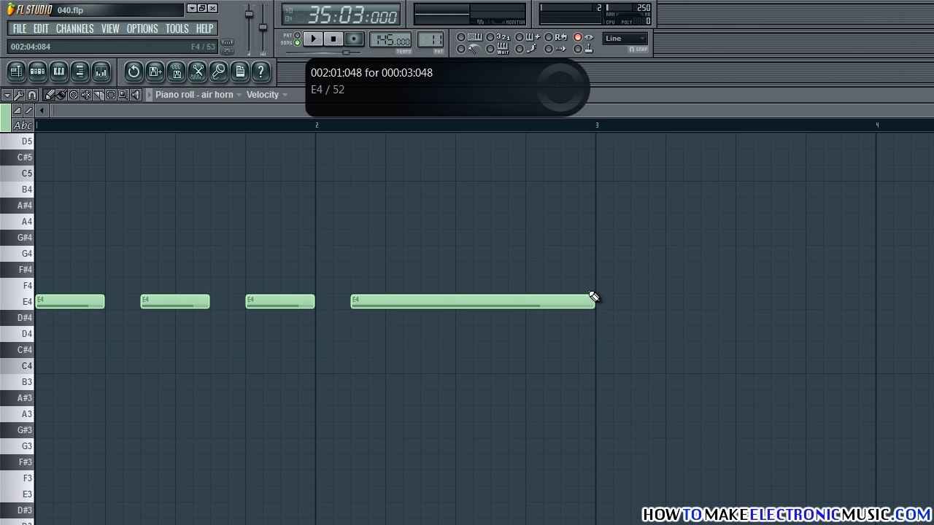
left_click_drag(622, 254, 6, 311)
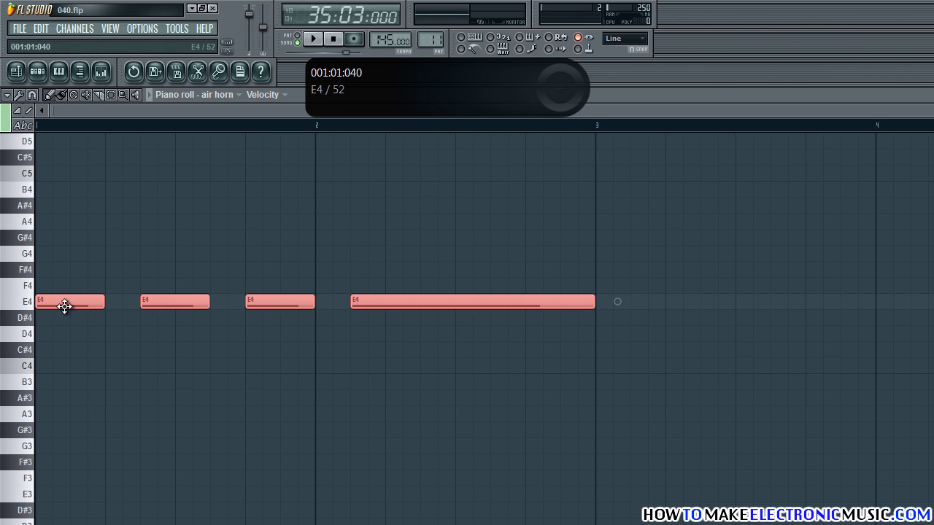
left_click_drag(65, 307, 68, 501)
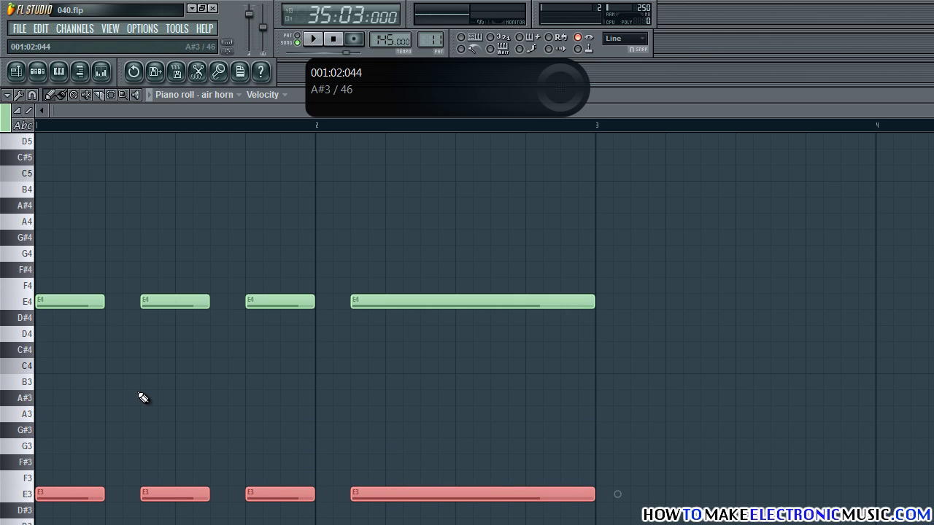
key("shift+i")
scroll(139, 378, "up", 2)
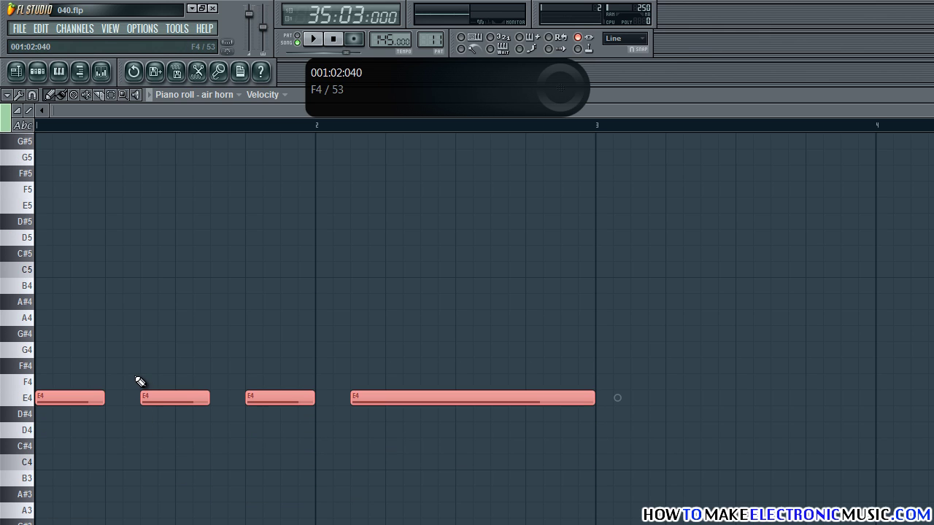
left_click_drag(76, 396, 73, 203)
scroll(146, 290, "down", 1)
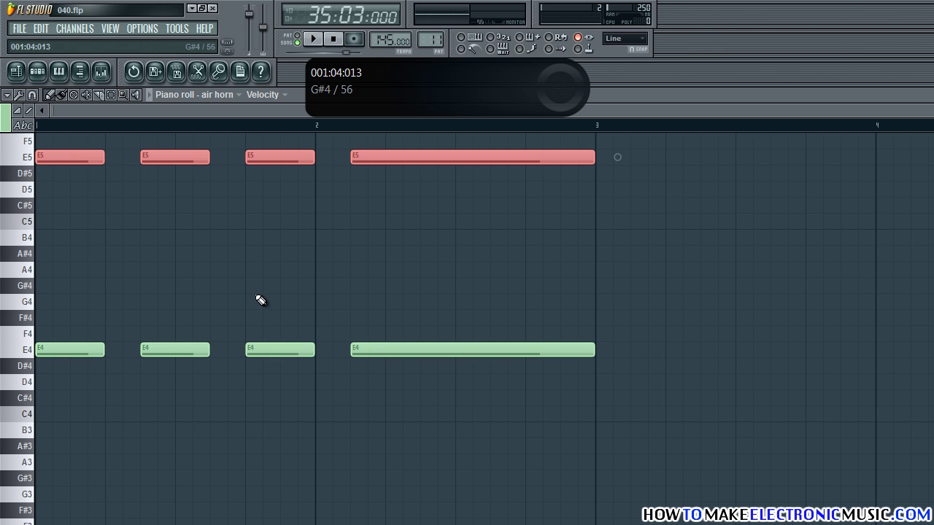
Play the air horn #3 pattern in pattern mode to hear the notes stacked in octaves.
key("F6")
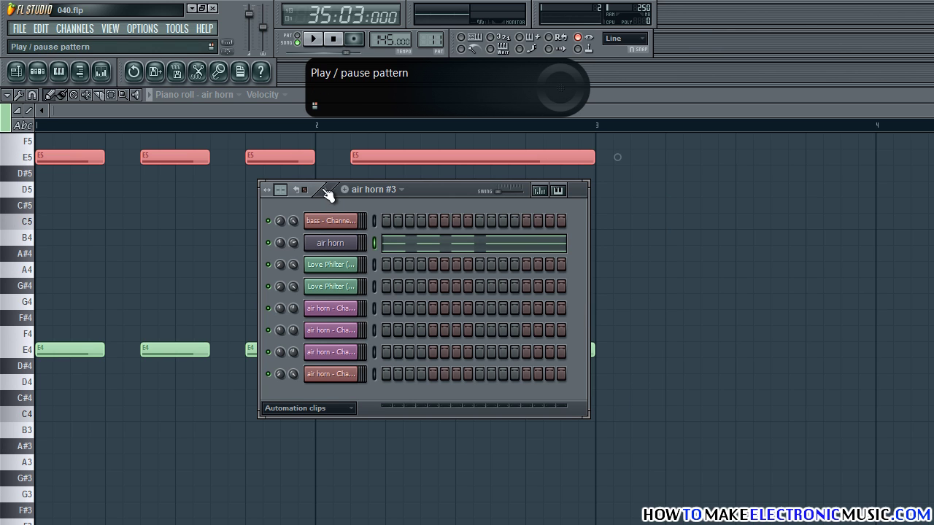
key("space")
key("F6")
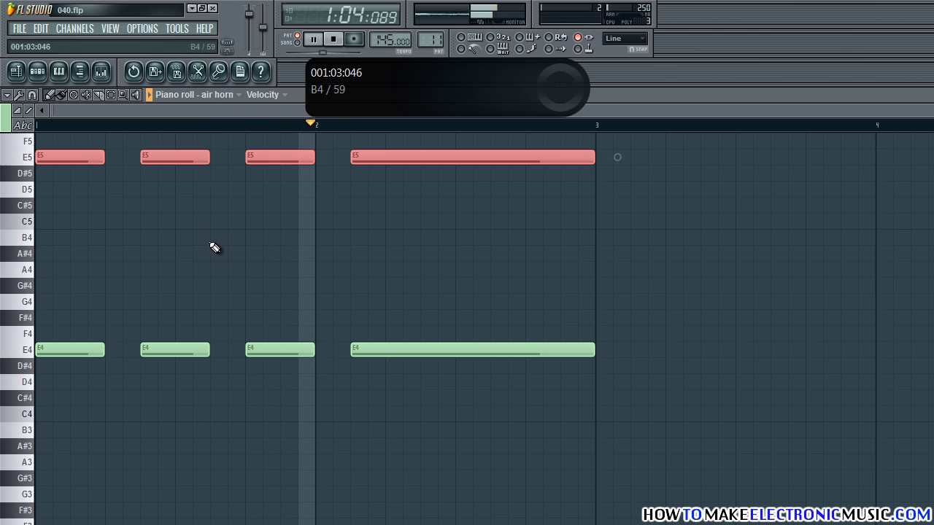
key("space")
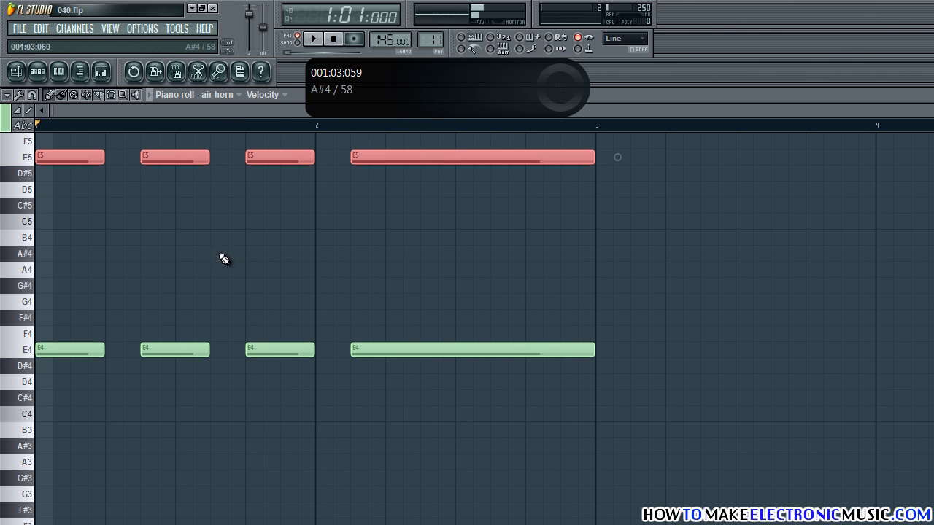
Lower the velocity of the four E5 air horn notes and play the pattern to check the balance.
scroll(227, 263, "up", 1)
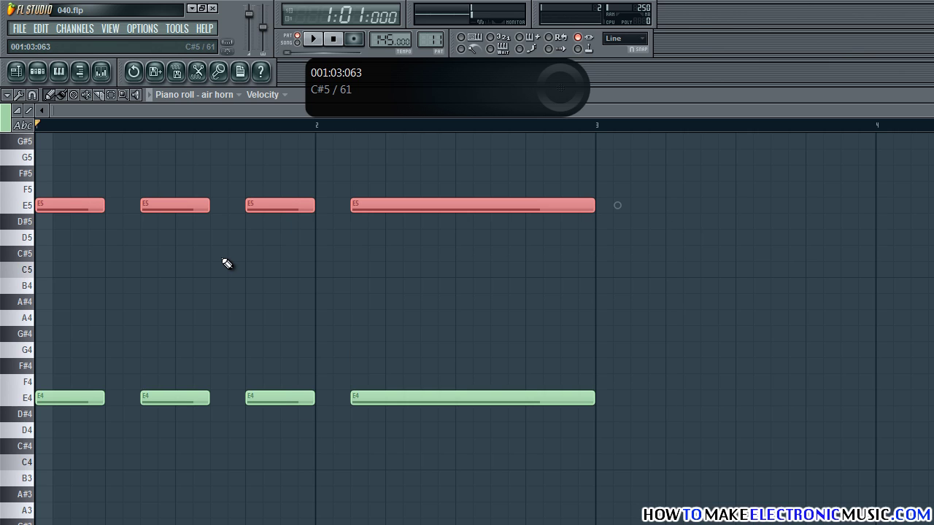
left_click(201, 279, "ctrl")
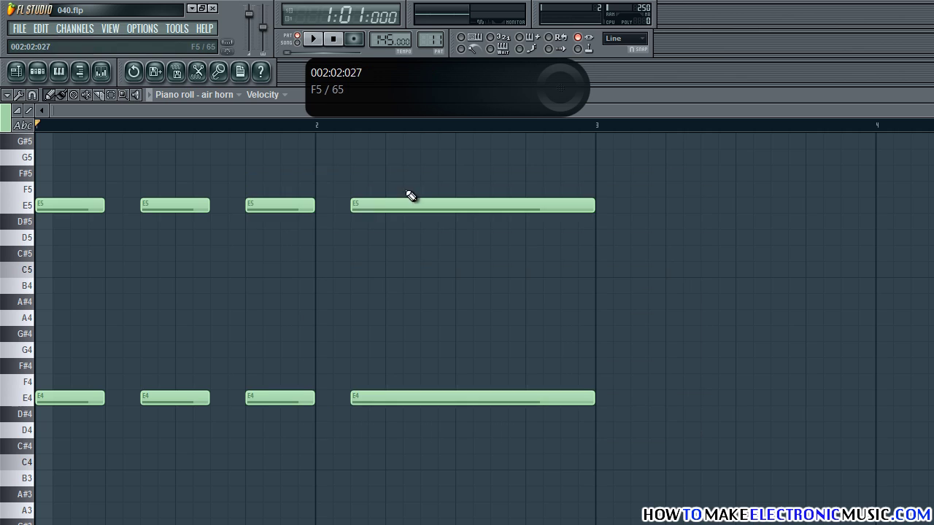
left_click_drag(423, 165, 31, 239)
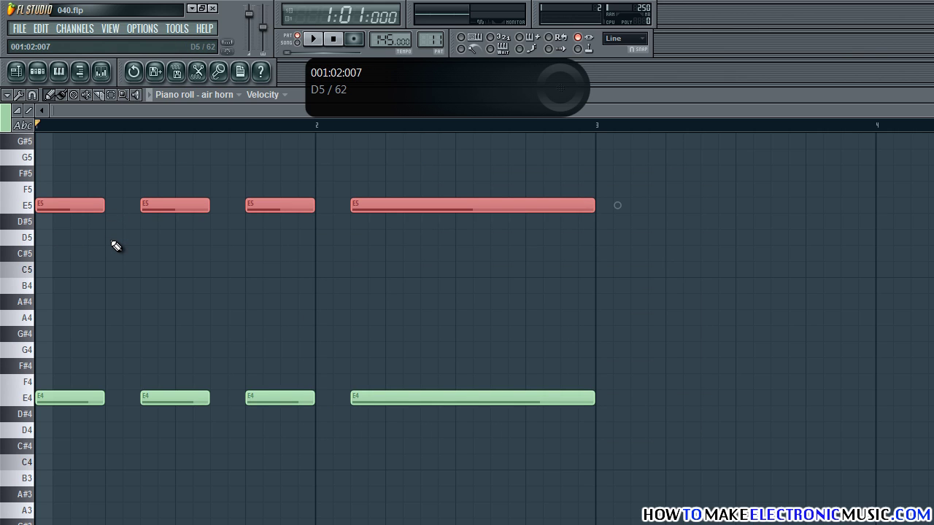
key("space")
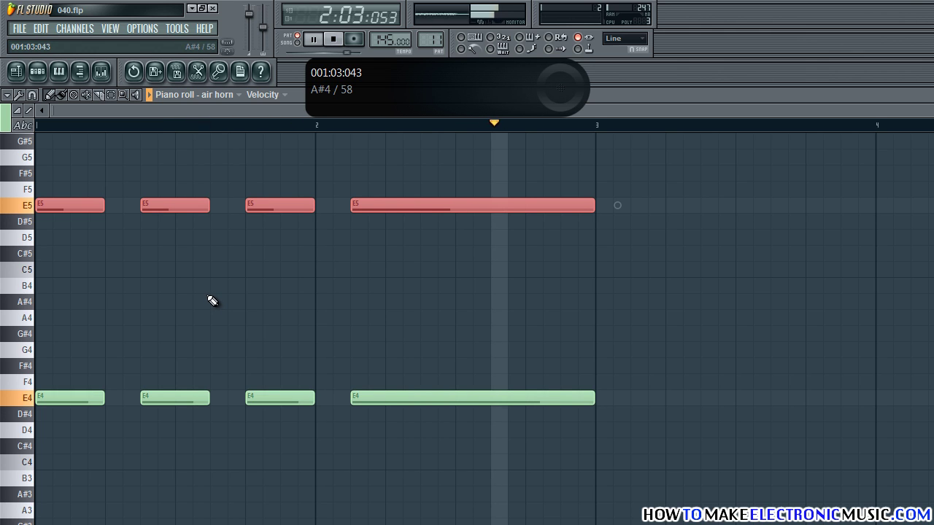
key("space")
key("ctrl+d")
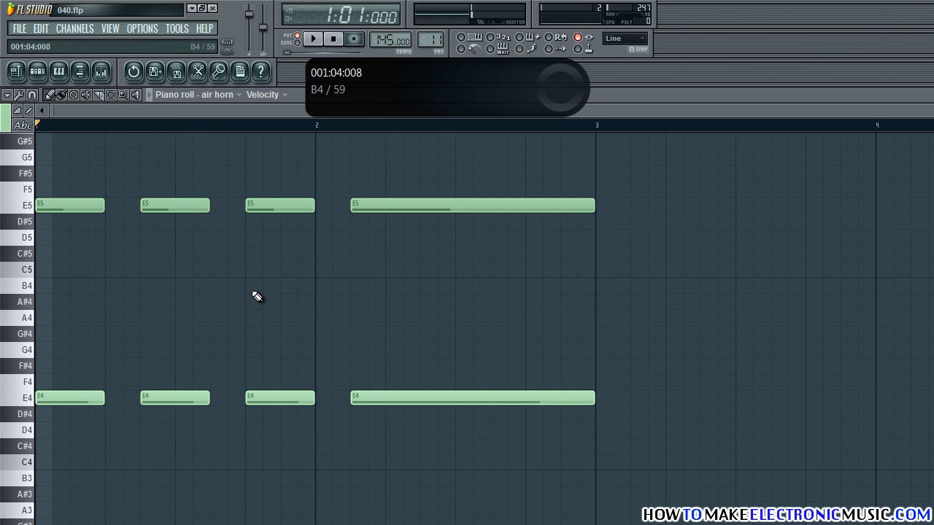
Copy the air horn #3 clip along track 5 up to 43:03 and play the playlist from 35:03.
key("F5")
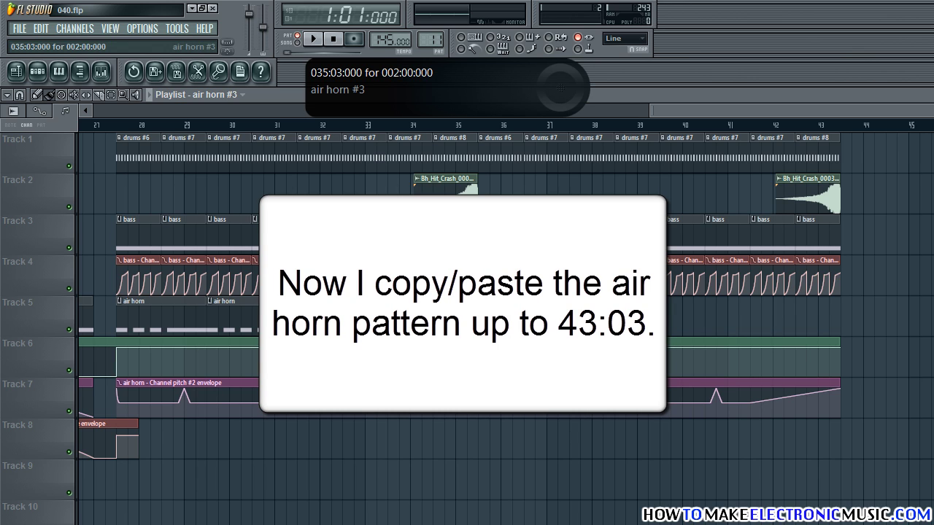
left_click_drag(571, 322, 754, 322)
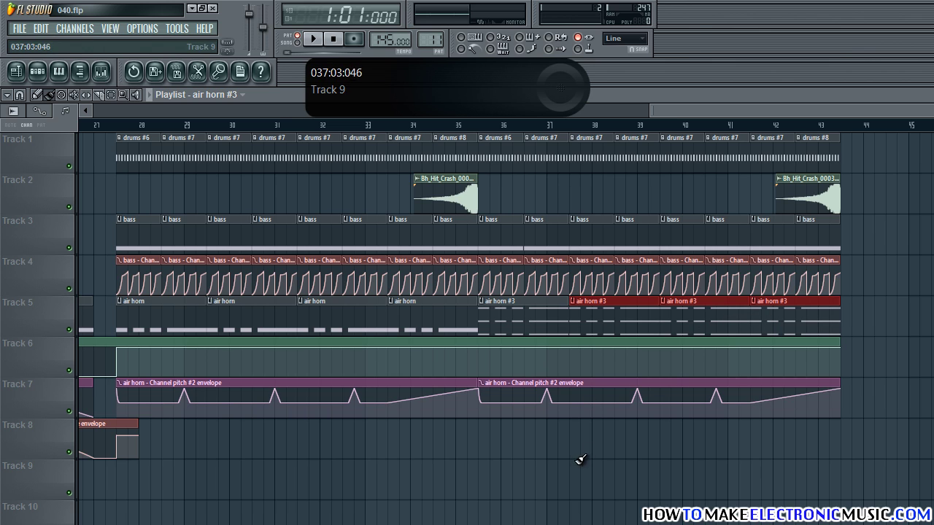
left_click(479, 125)
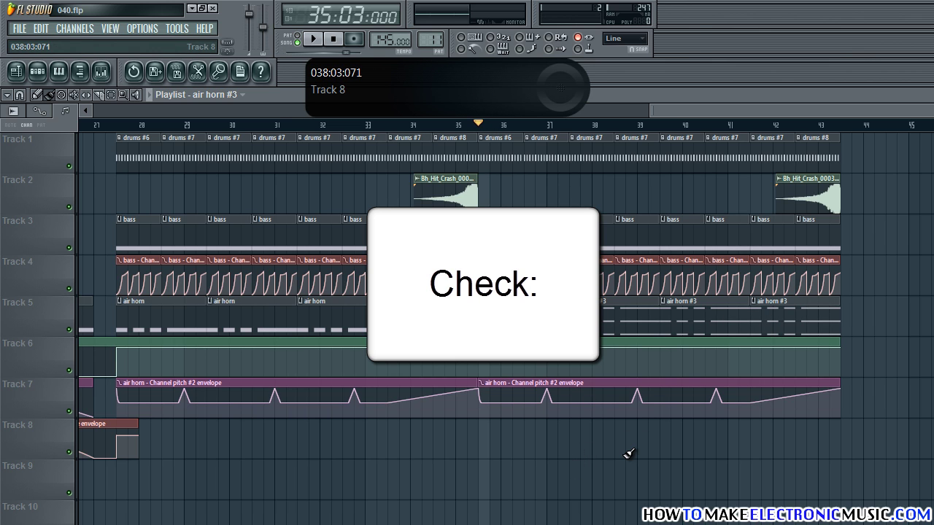
key("space")
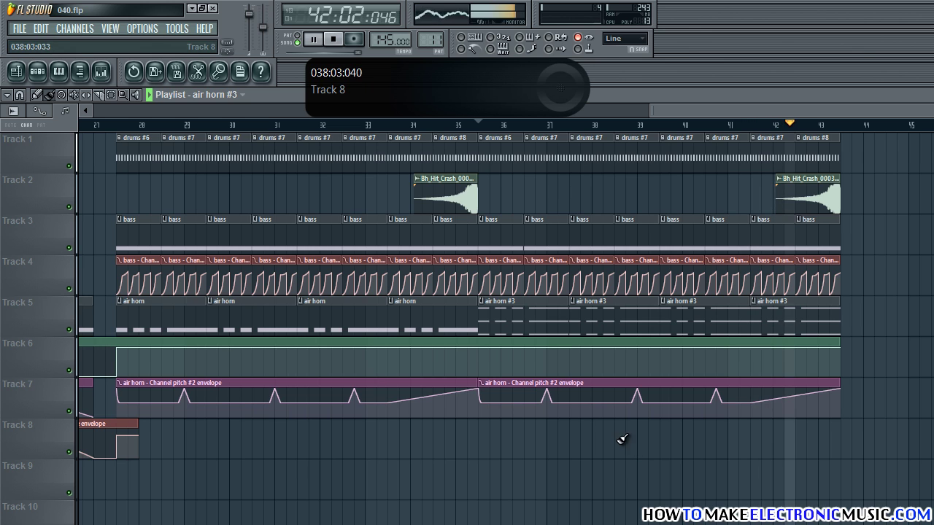
key("space")
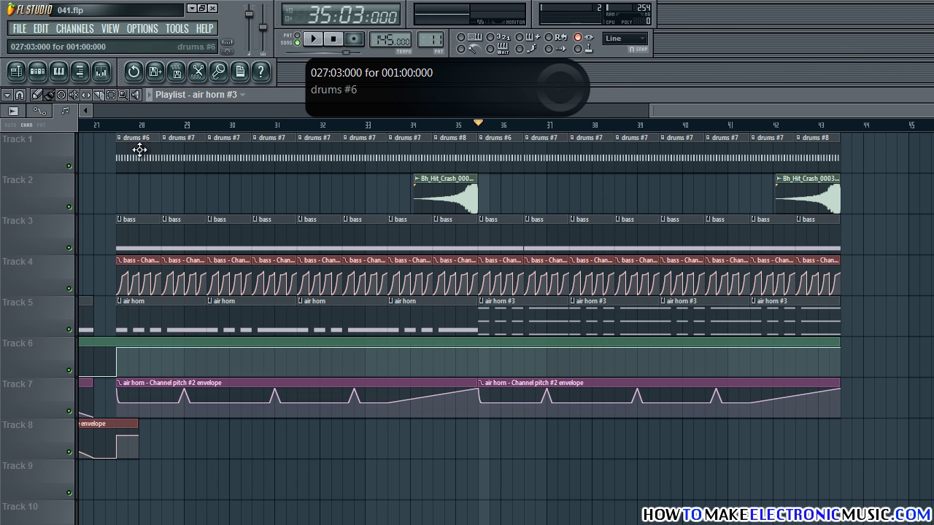
Play the full section of the song from bar 27:03 to check the arrangement.
left_click(120, 125)
key("space")
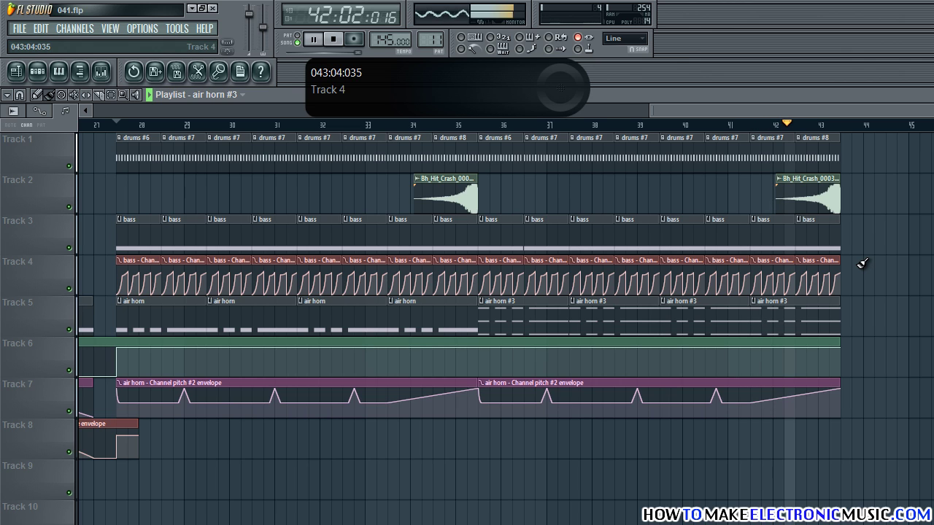
key("space")
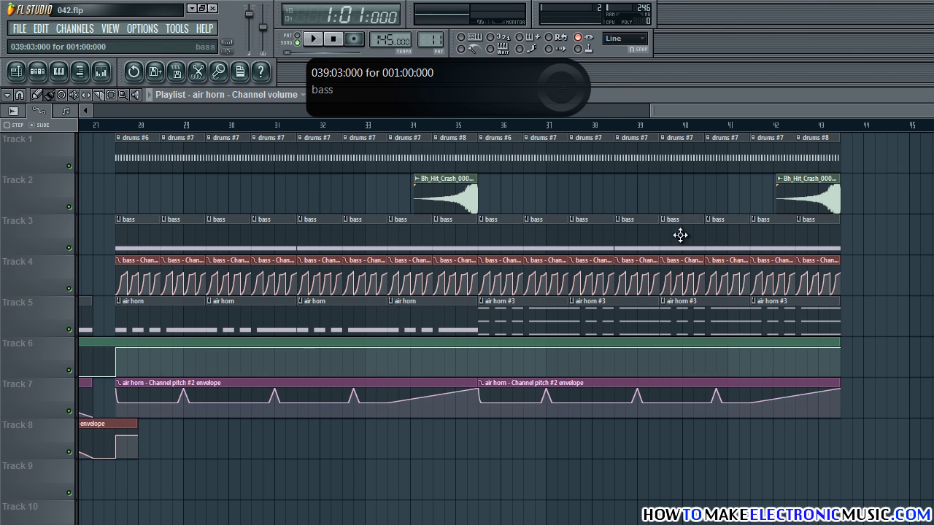
Insert a new empty playlist track at Track 2, above the reverse crash clips.
left_click_drag(691, 110, 469, 98)
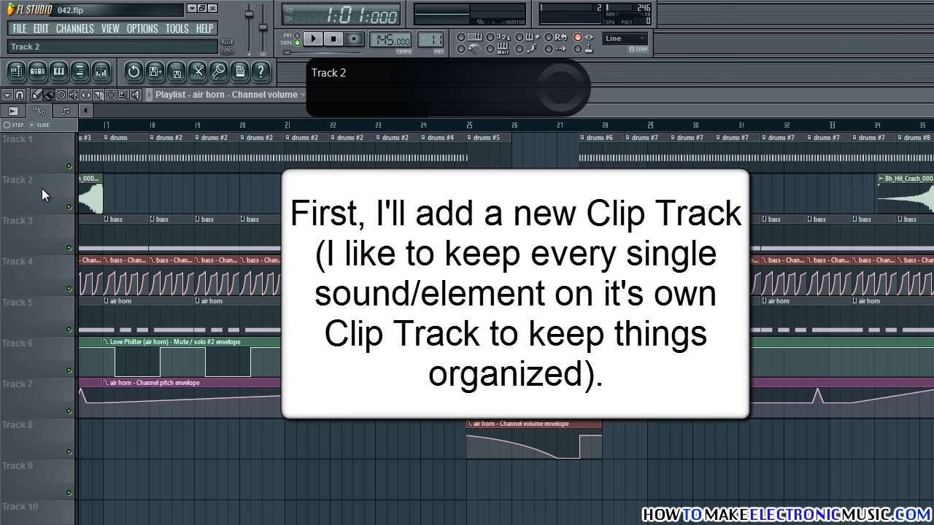
right_click(42, 188)
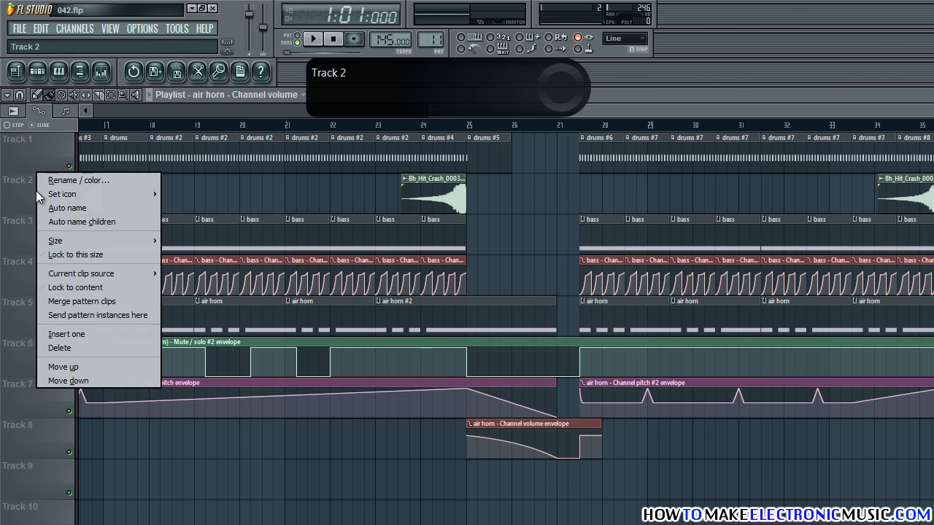
left_click(88, 334)
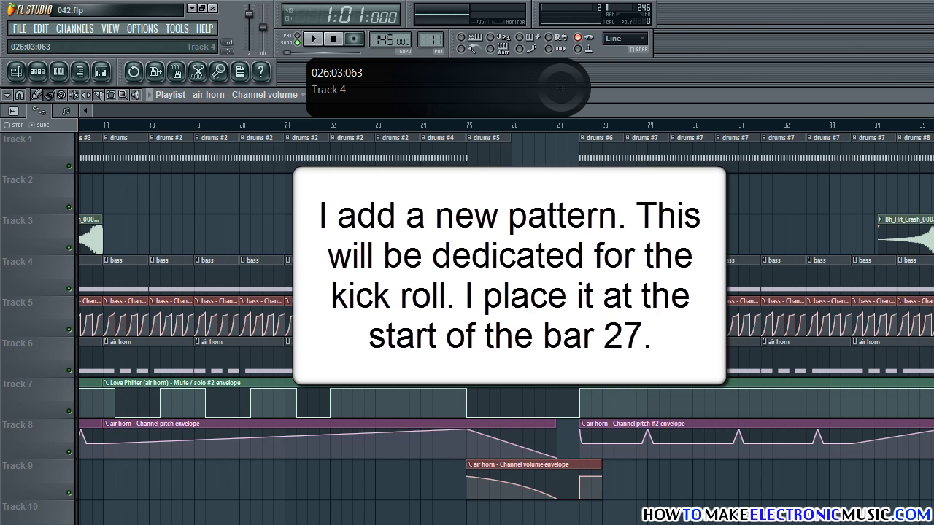
Create a new pattern named "kick roll", place it on Track 2 at bar 27 and set the song position there.
key("F4")
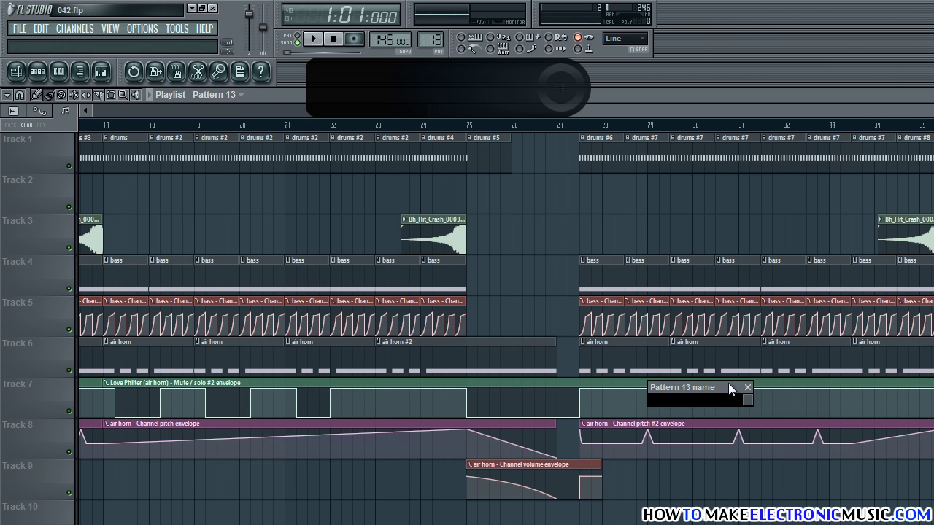
left_click_drag(728, 383, 604, 208)
type("kick")
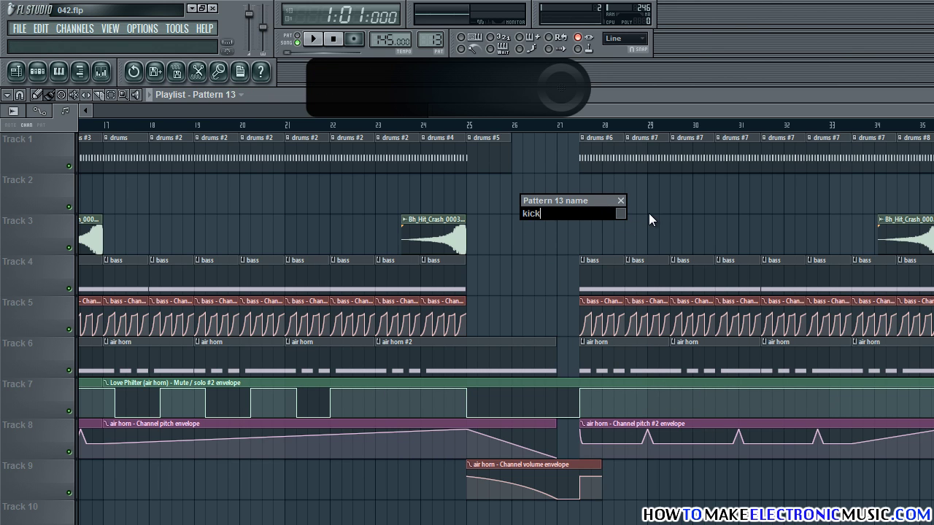
type(" roll")
key("Return")
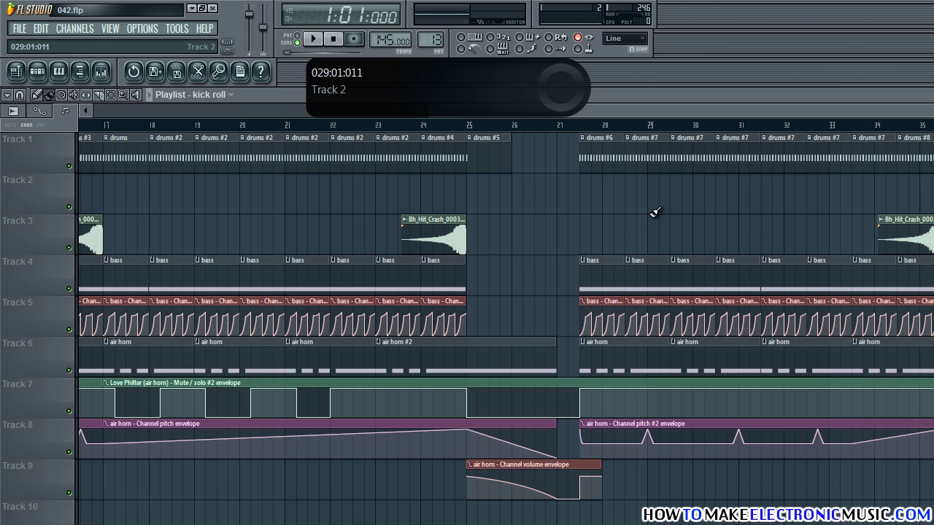
left_click(558, 190)
left_click(559, 126)
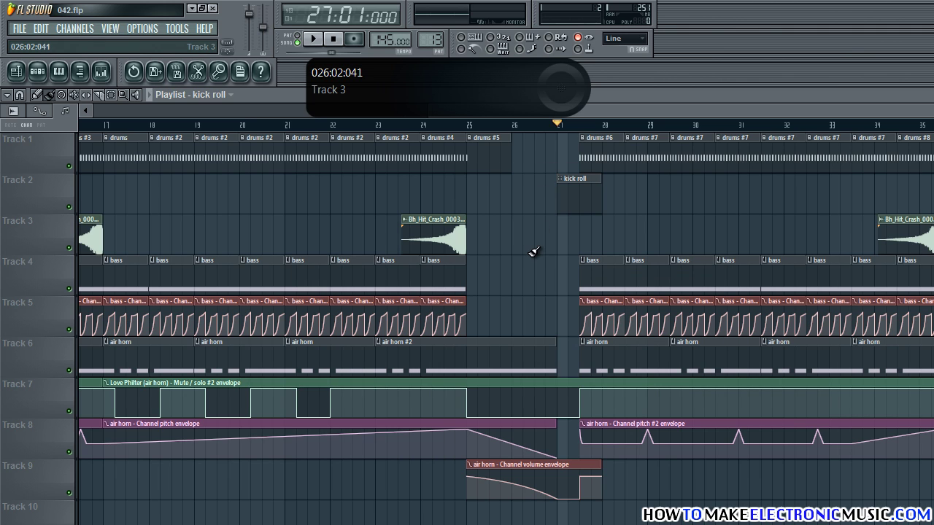
Add the PL_Future_B kick sample as a new channel and program hits on steps 1 to 4, 6 and 7.
key("F6")
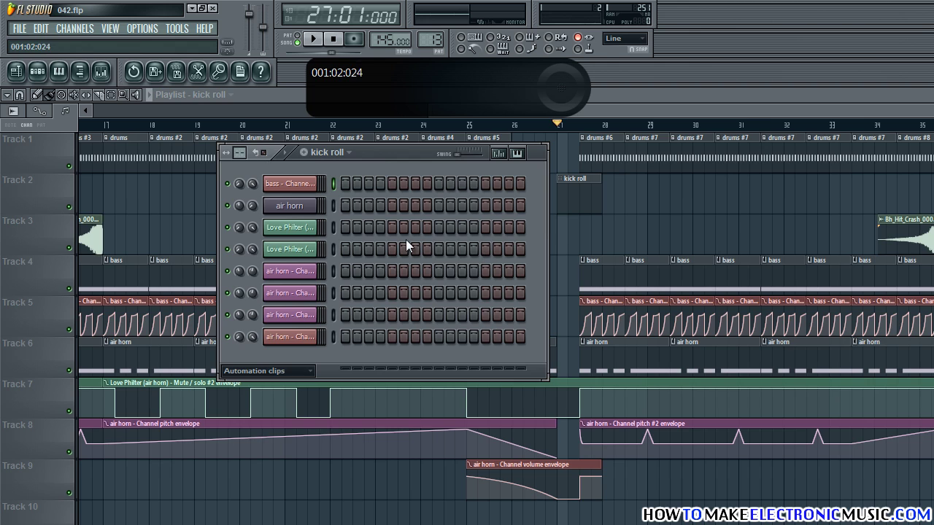
key("alt+F8")
left_click_drag(121, 341, 598, 357)
left_click(287, 94)
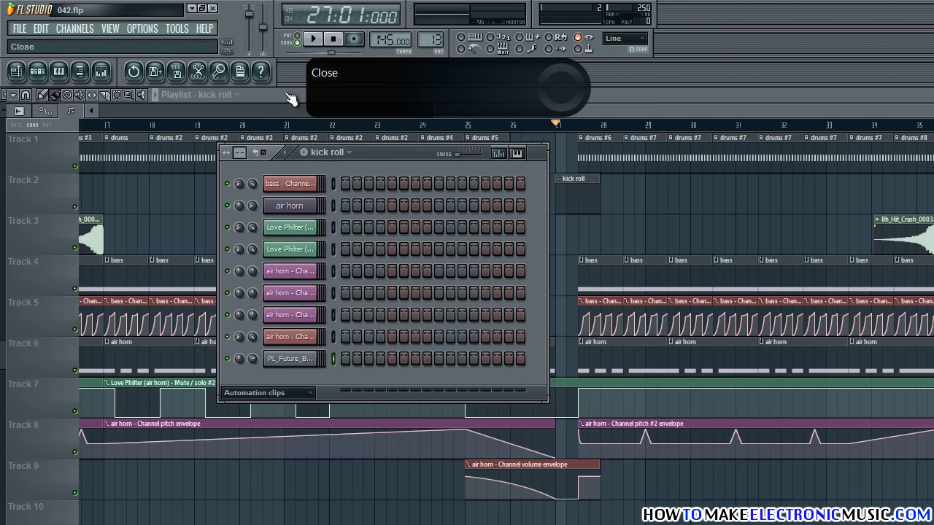
left_click(345, 358)
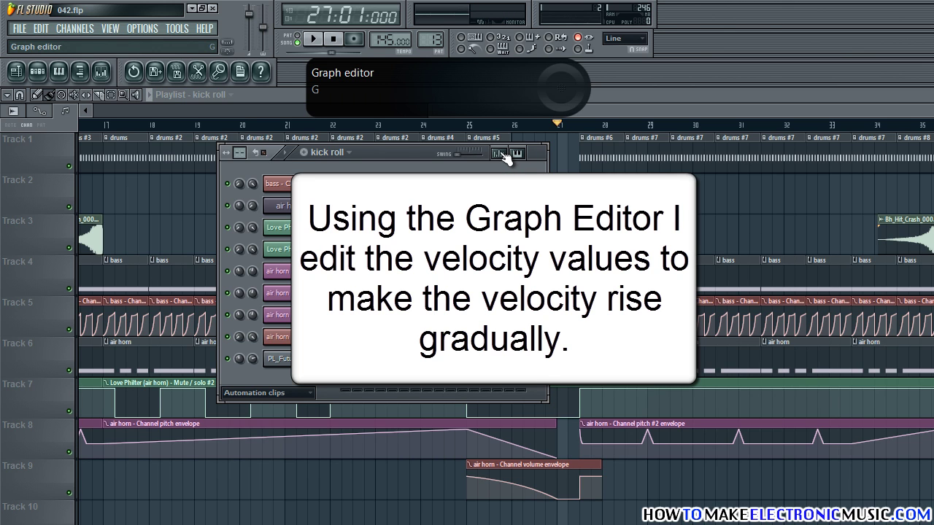
Shape rising kick roll velocities with 20% on step 2, 36% on step 3 and higher values through step 7, and play the result.
left_click(501, 154)
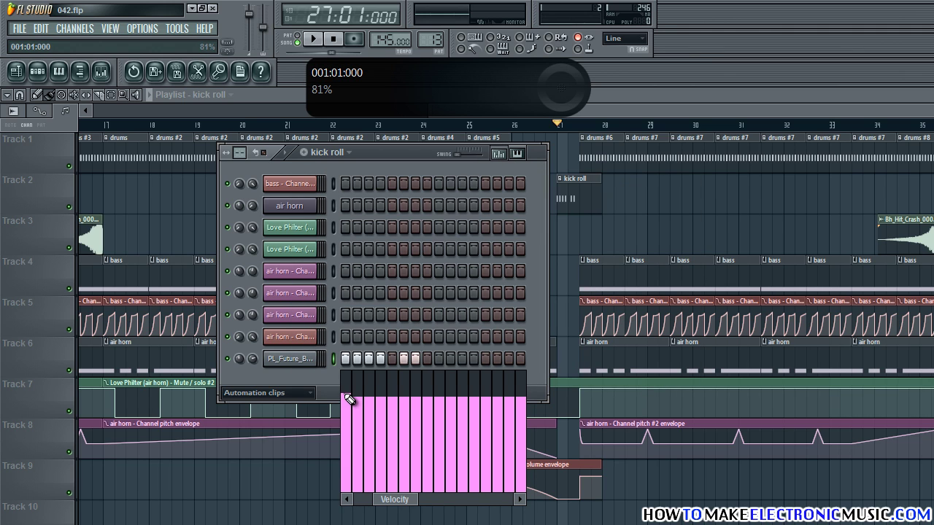
left_click(358, 469)
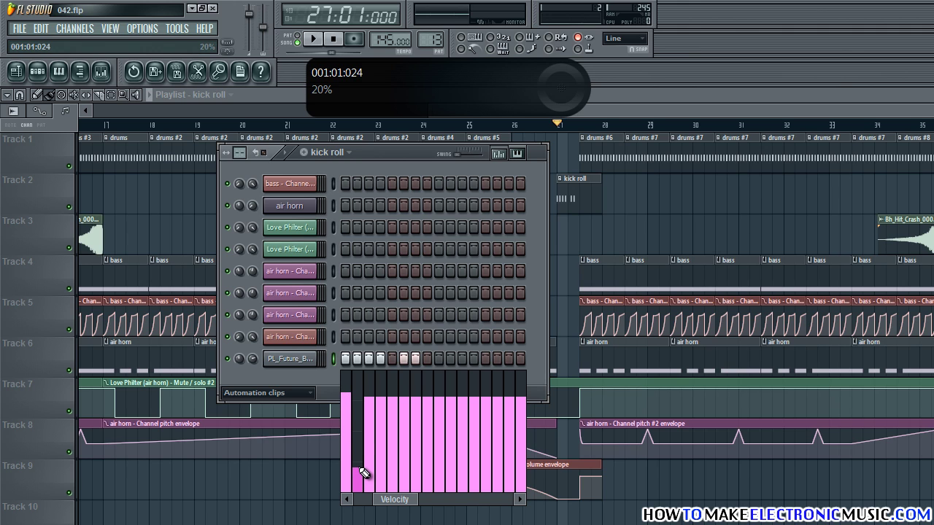
left_click(372, 469)
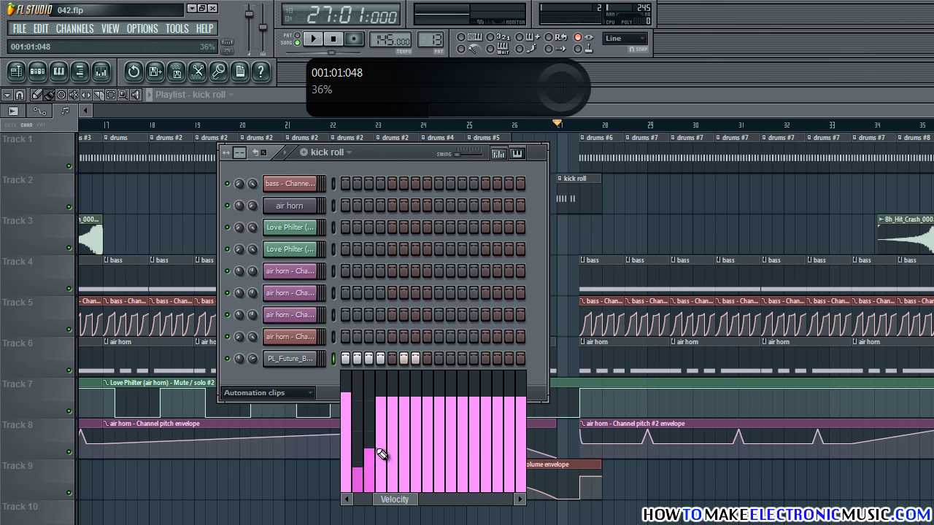
left_click(381, 445)
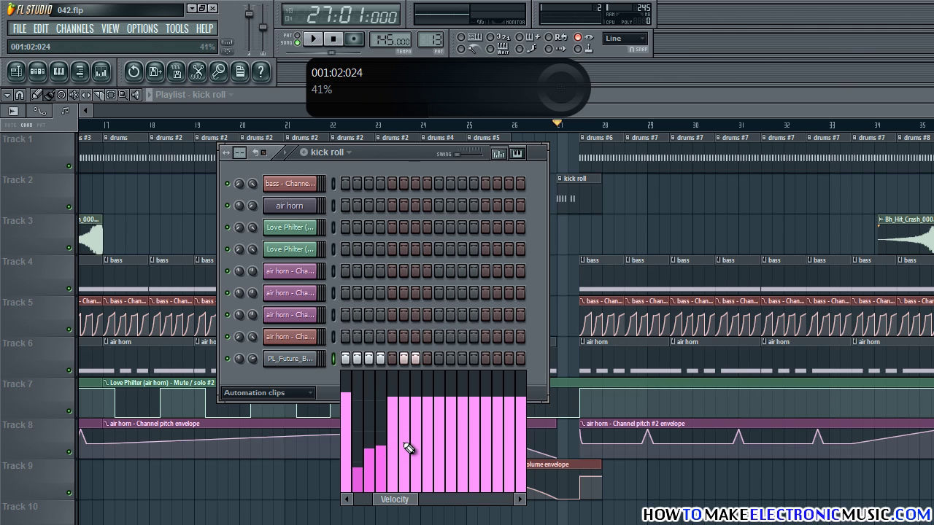
left_click(418, 394)
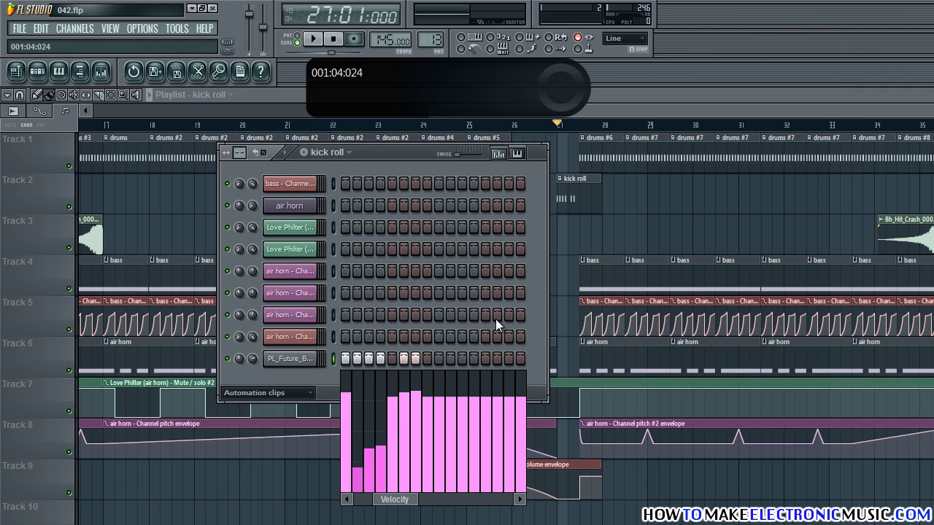
key("space")
key("space")
key("F6")
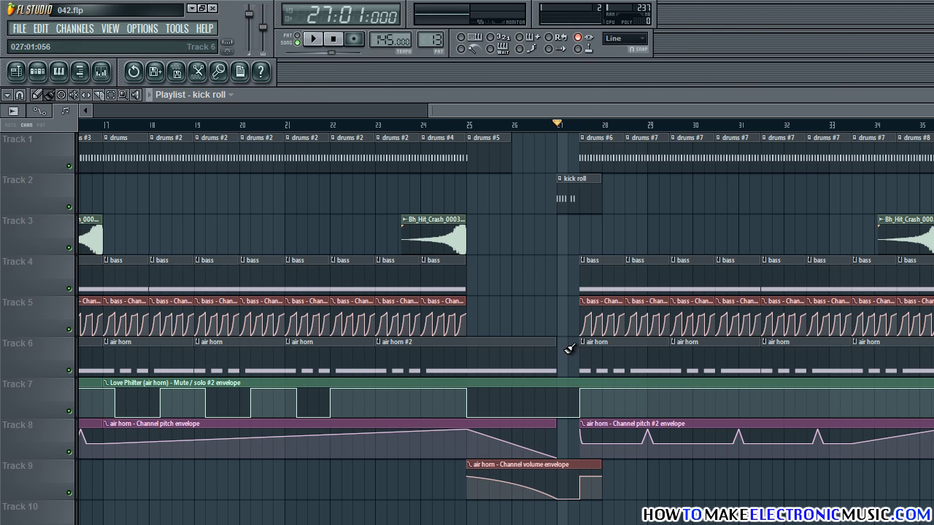
Rename the PL_Future_B sample channel to "kick roll".
key("F6")
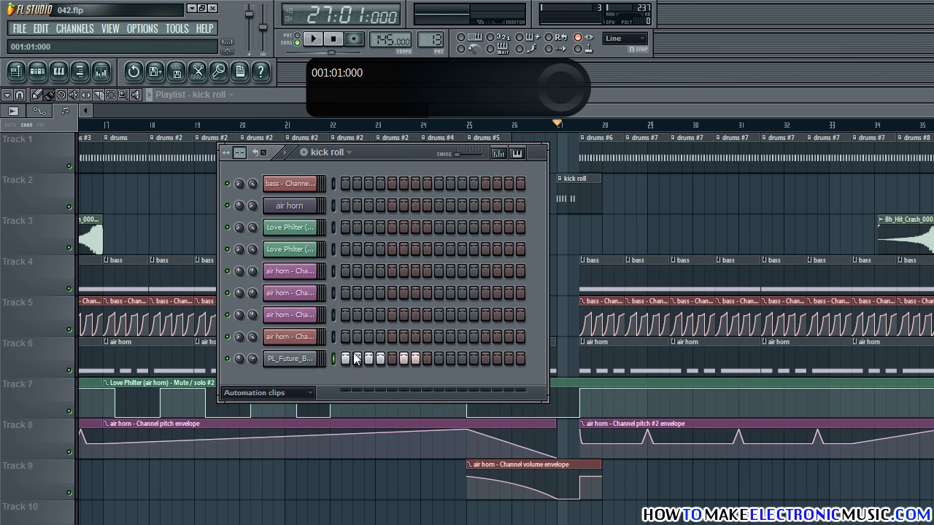
right_click(306, 359)
left_click(348, 378)
left_click_drag(700, 390, 521, 321)
type("kick roll")
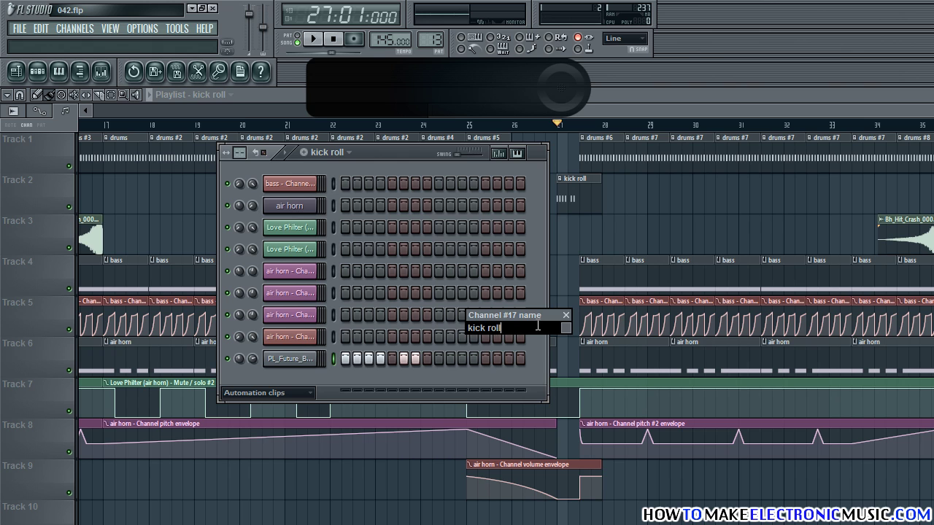
key("Return")
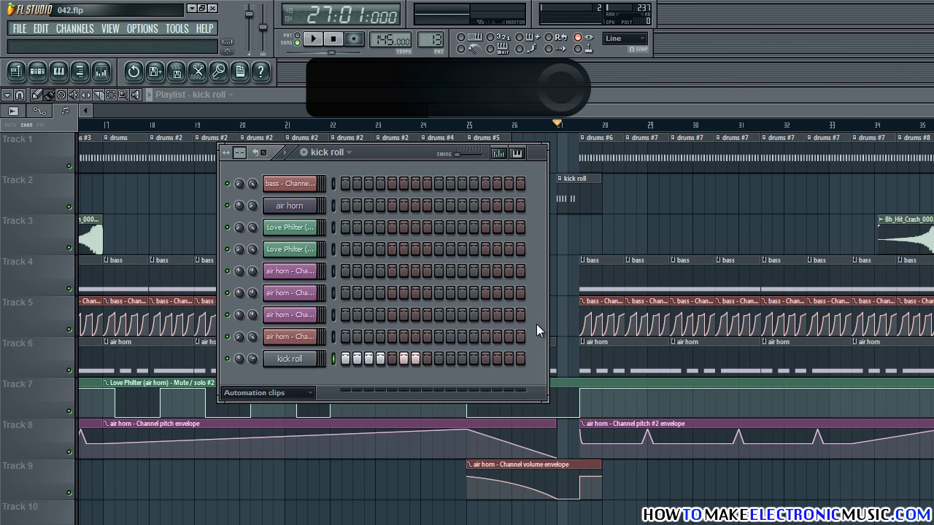
Assign the kick roll channel to a free mixer track and move that track to insert 7, beside the ride cymbal.
left_click(292, 359)
left_click(358, 135)
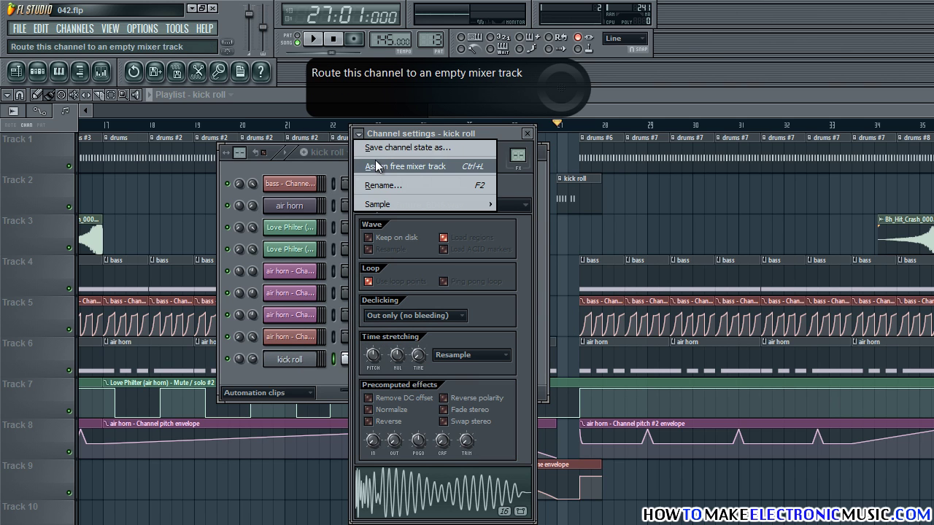
left_click(376, 166)
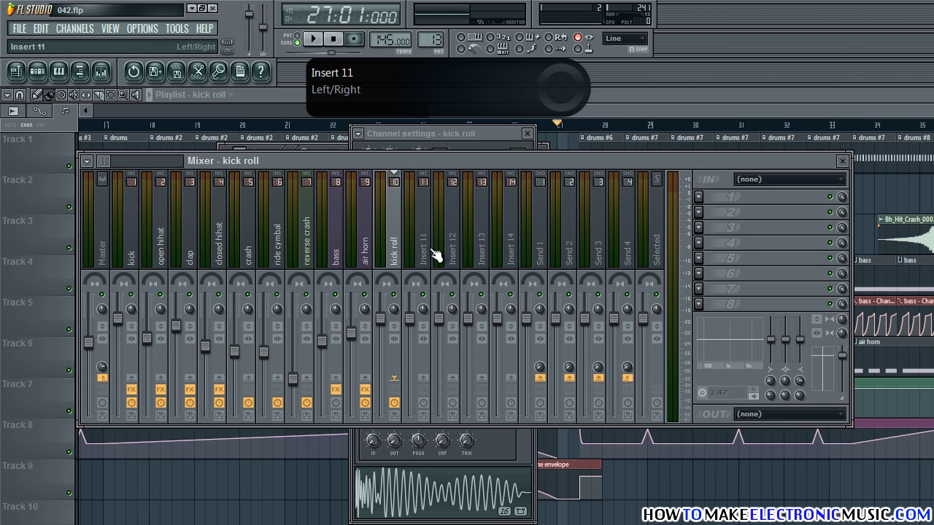
key("alt+Left")
key("alt+Left")
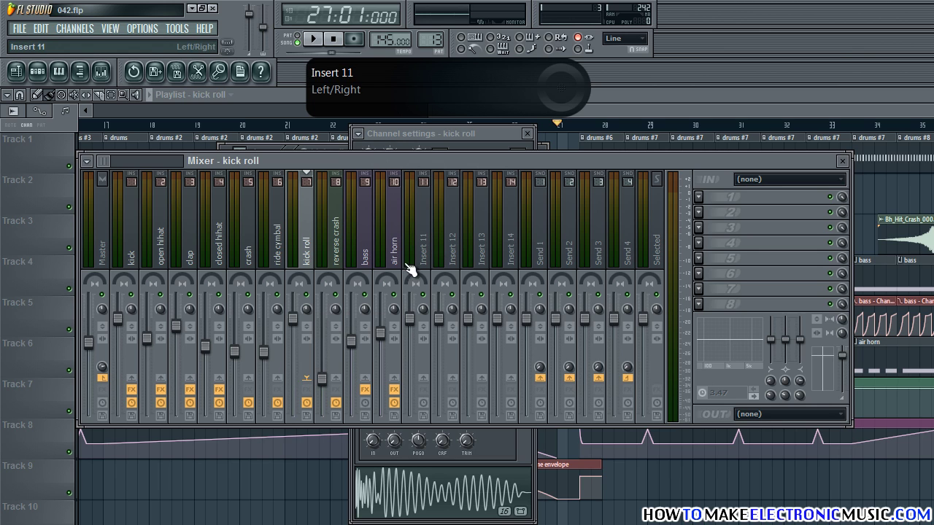
Load Fruity Blood Overdrive into the first effect slot of the kick roll mixer track.
left_click(703, 197)
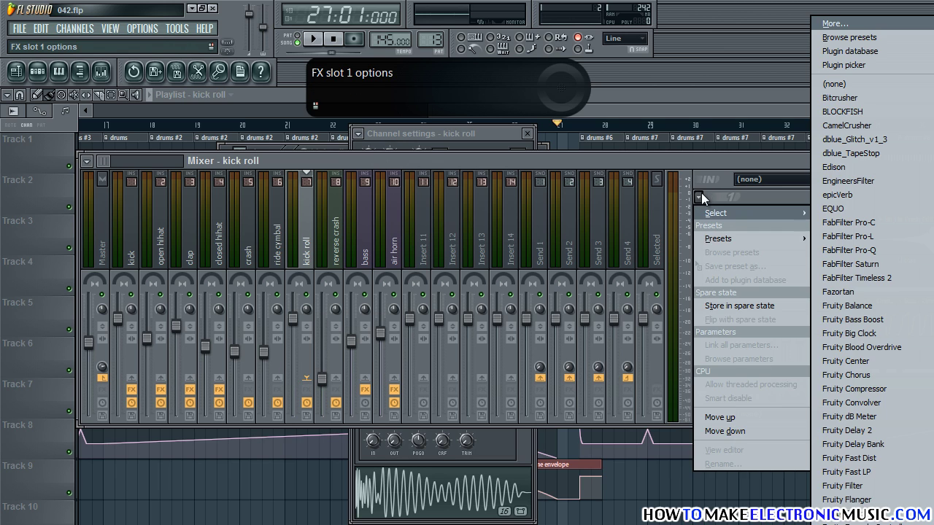
left_click(906, 347)
left_click_drag(325, 187, 566, 137)
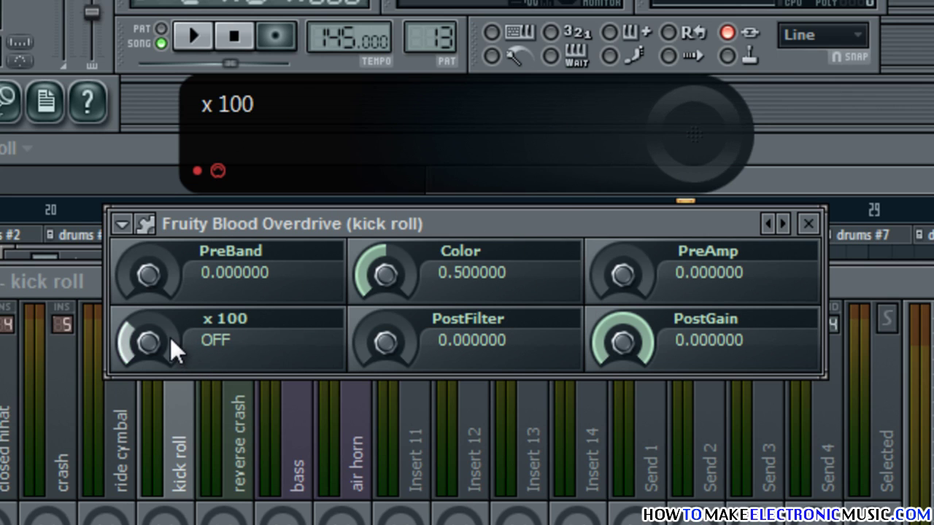
Distort the kick roll with x 100 on, PreAmp about 0.51, PostGain about -0.57 and PreBand about 0.51, and play the result.
left_click_drag(170, 337, 189, 212)
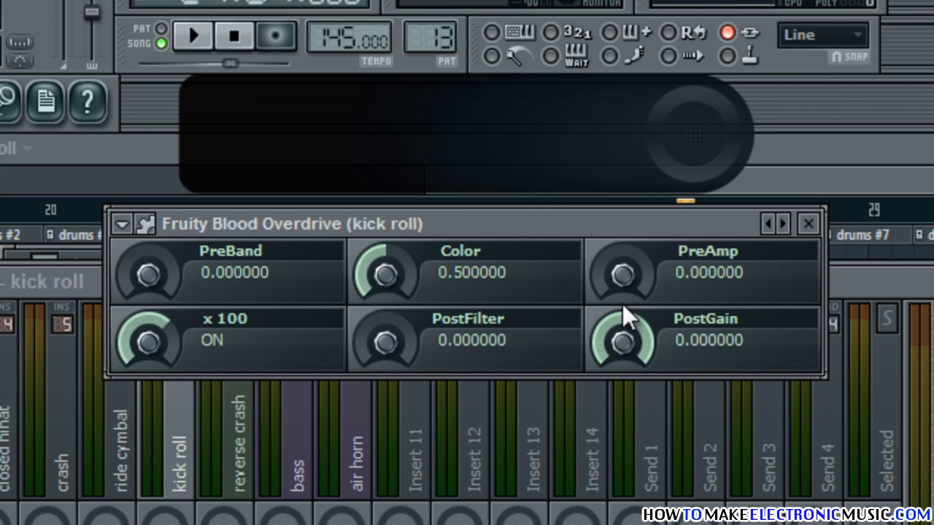
left_click_drag(627, 288, 604, 88)
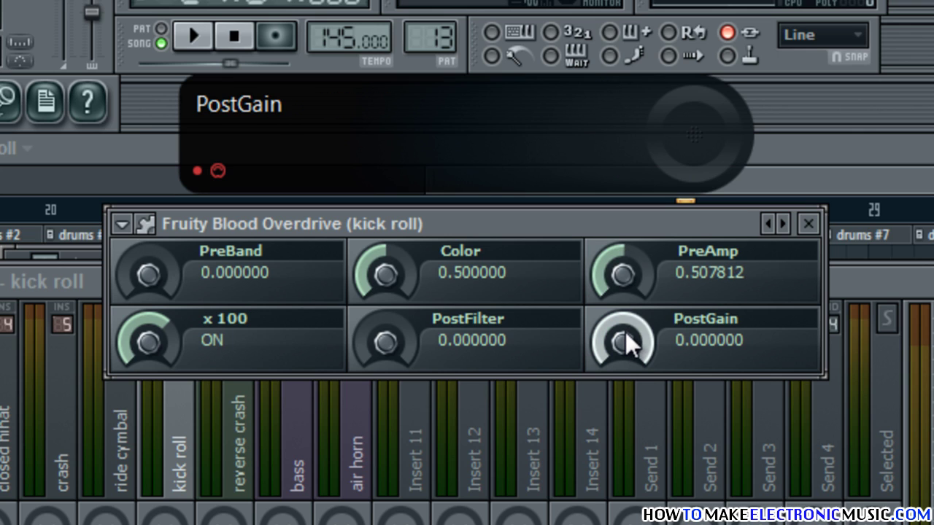
left_click_drag(626, 331, 651, 496)
left_click_drag(658, 520, 657, 524)
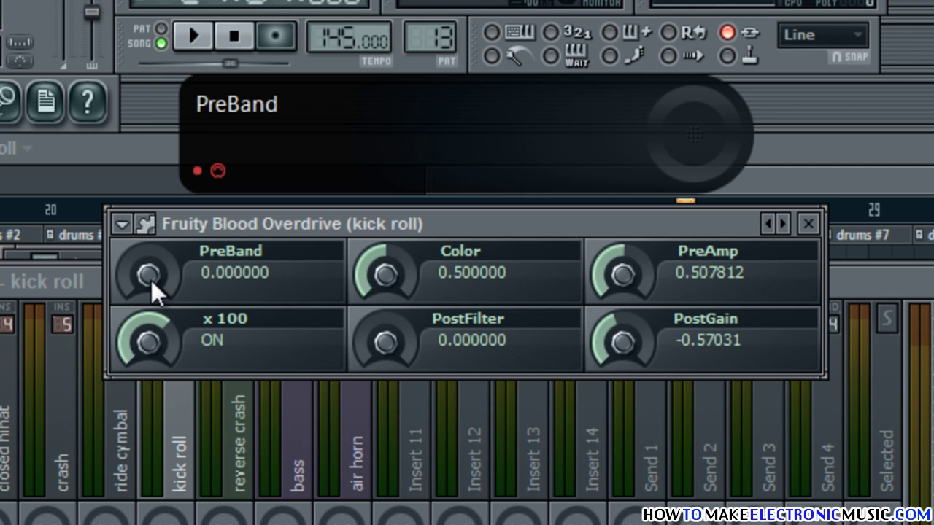
left_click_drag(151, 280, 154, 88)
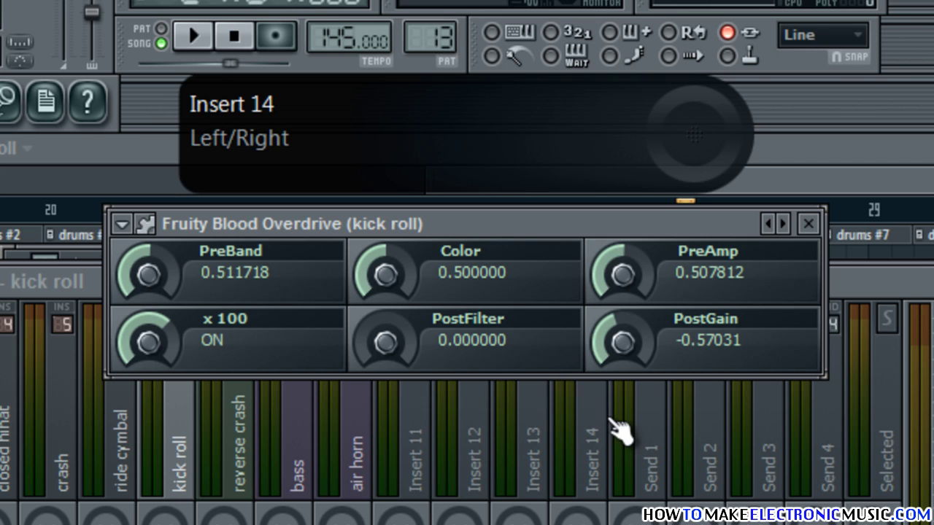
key("space")
key("space")
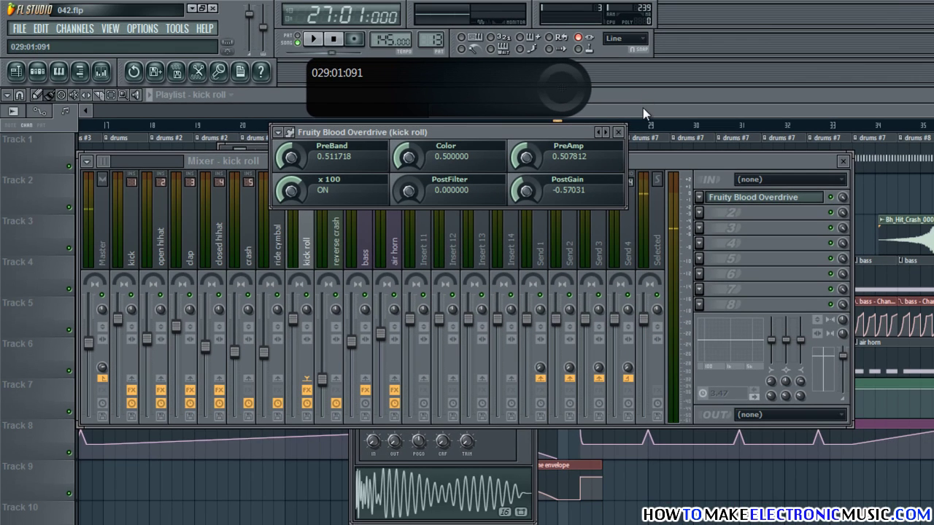
Lower the kick roll mixer track's volume to about -5.1 dB and return to the playlist.
left_click(638, 169)
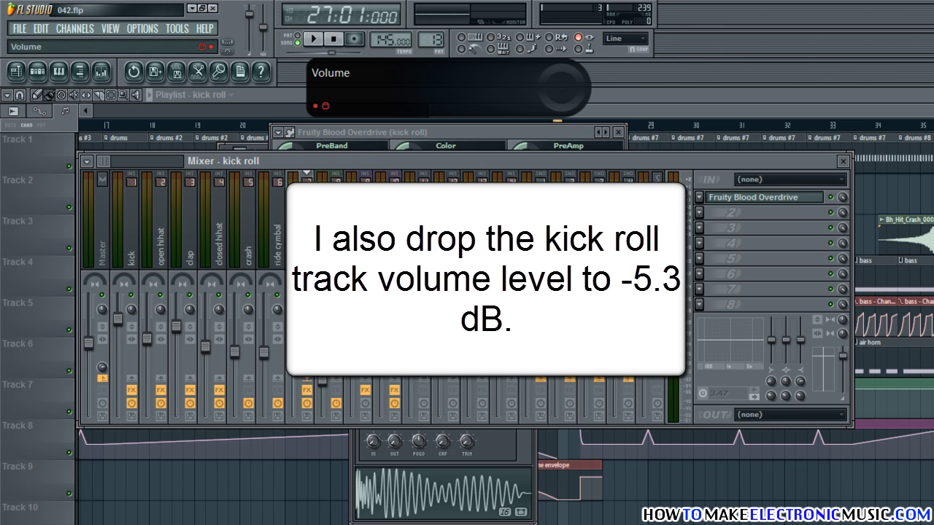
left_click_drag(300, 321, 305, 380)
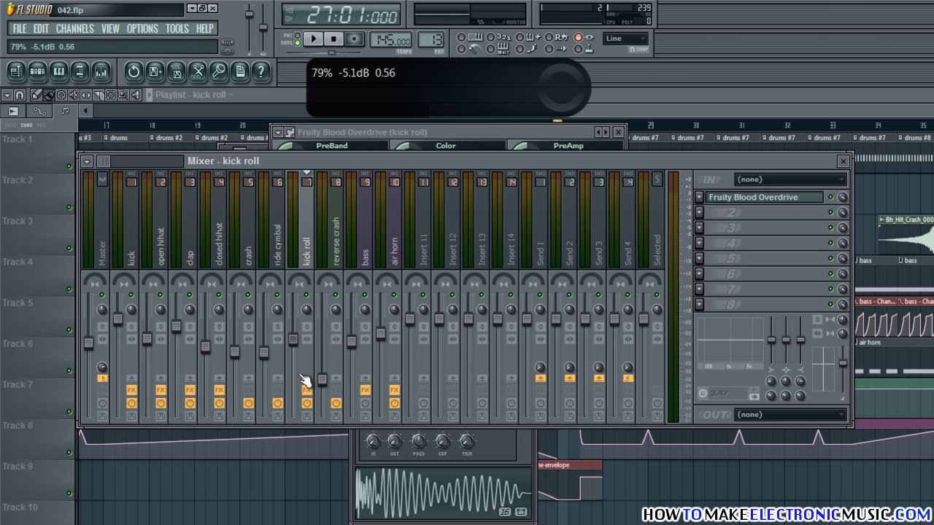
left_click(616, 114)
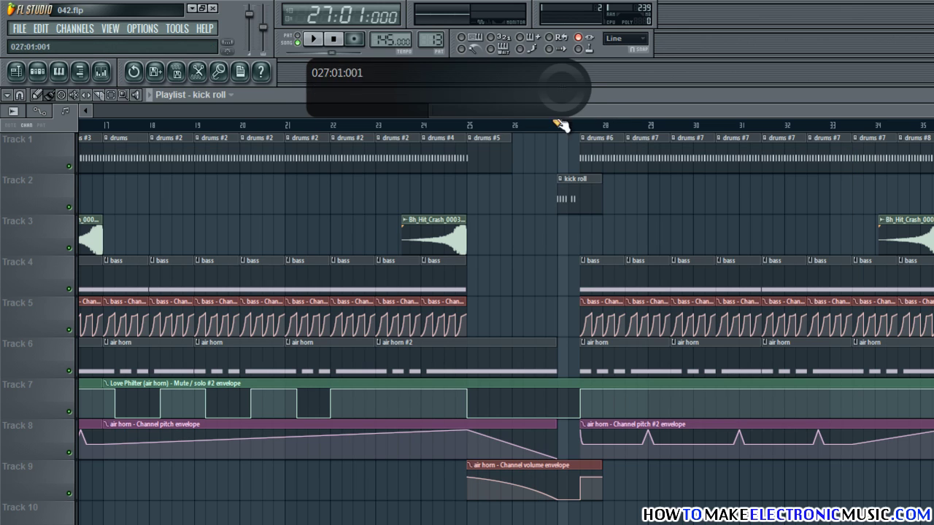
Play the song from bar 24 through the drop to check the kick roll in context.
left_click(423, 129)
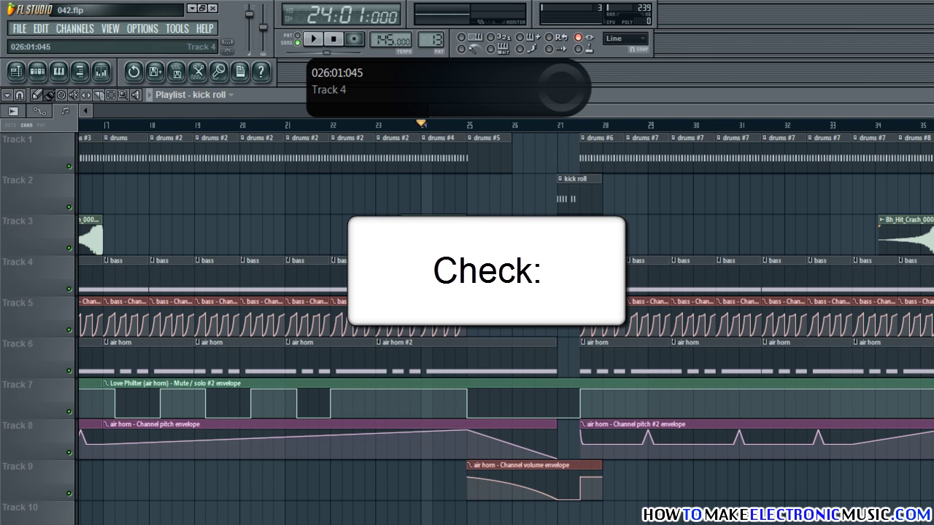
key("space")
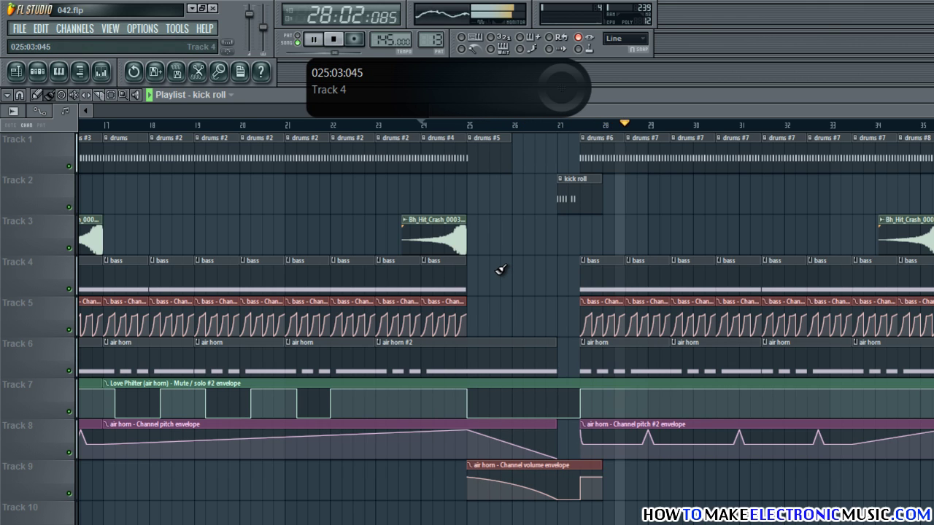
key("space")
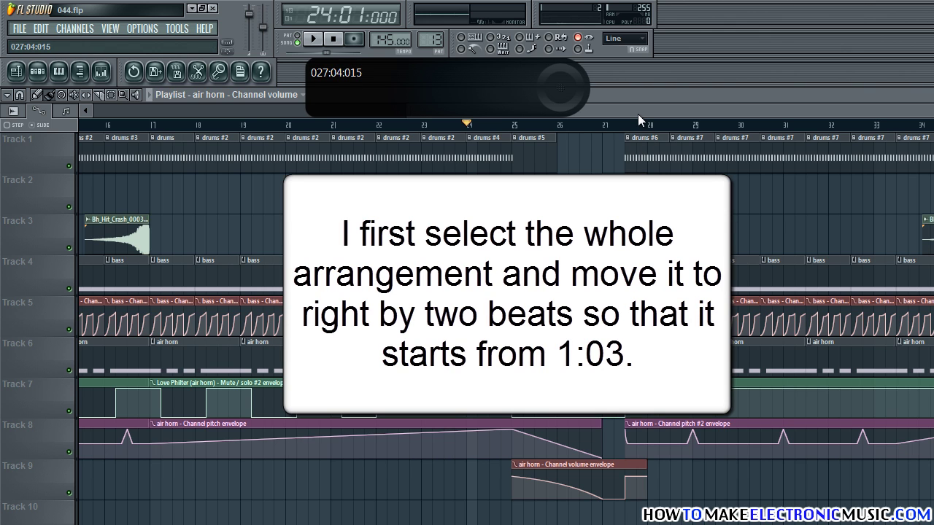
Move the whole arrangement two beats later so it starts at 1:03, and set the playhead to bar 1.
left_click_drag(637, 108, 208, 106)
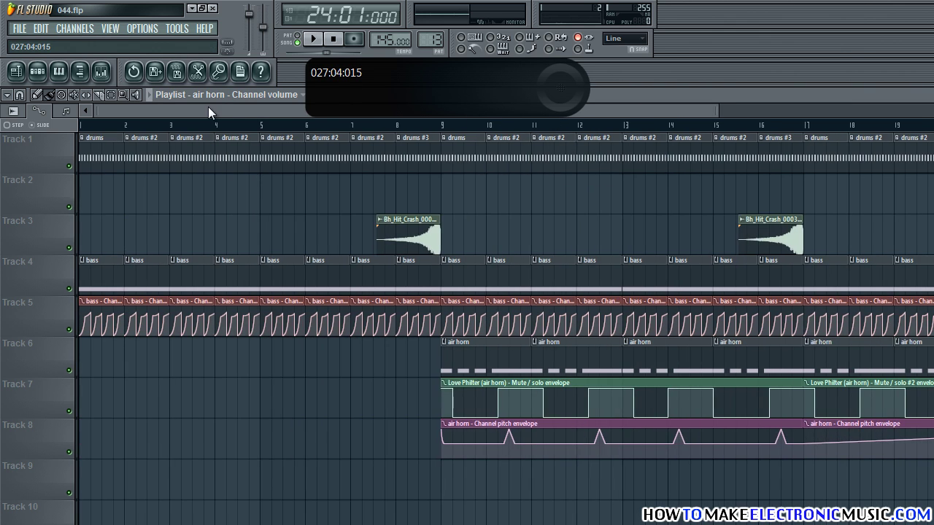
left_click_drag(717, 106, 919, 107)
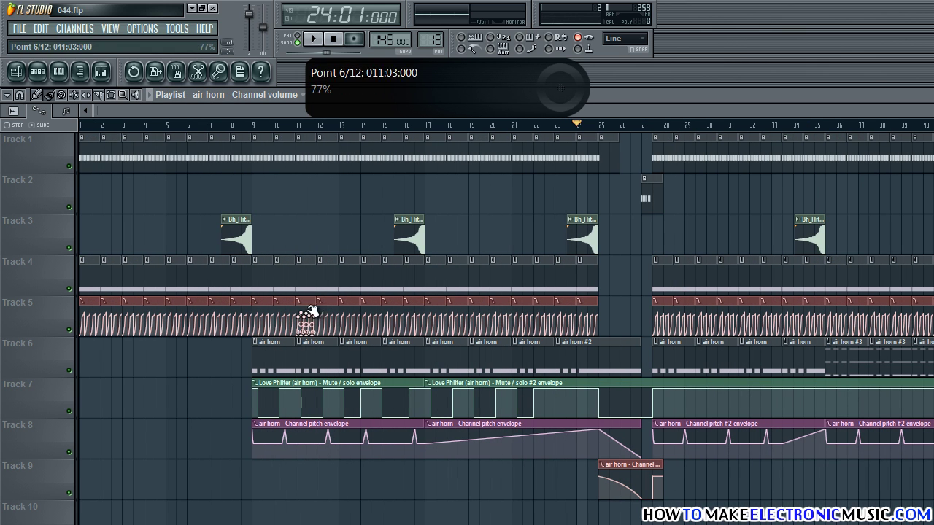
key("ctrl+a")
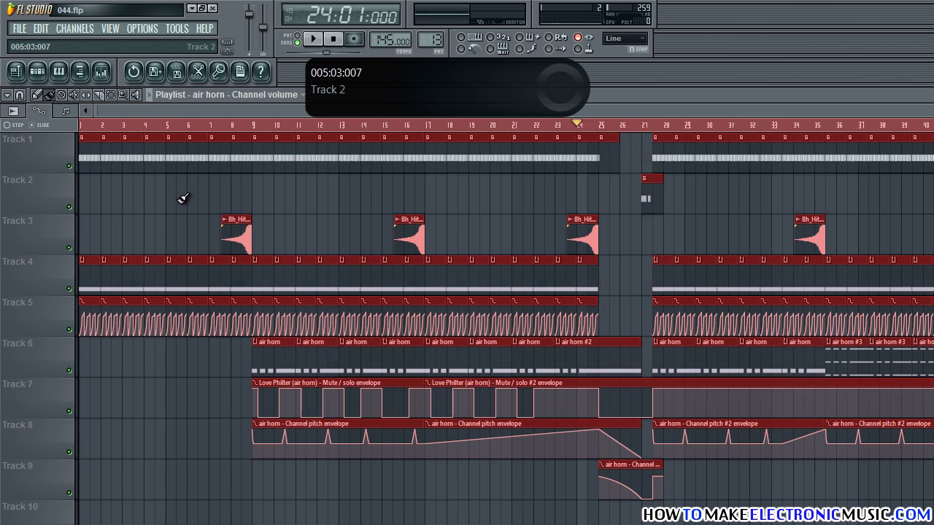
left_click_drag(89, 157, 100, 158)
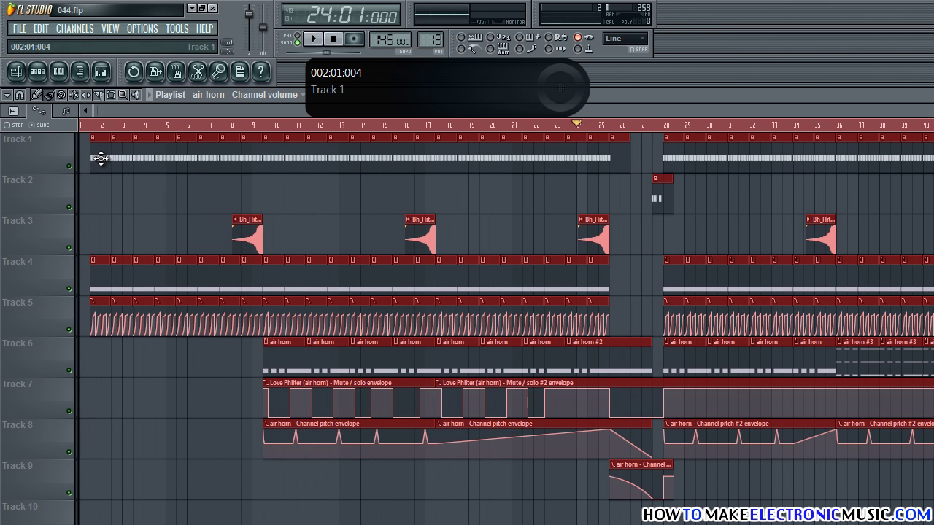
left_click(114, 198)
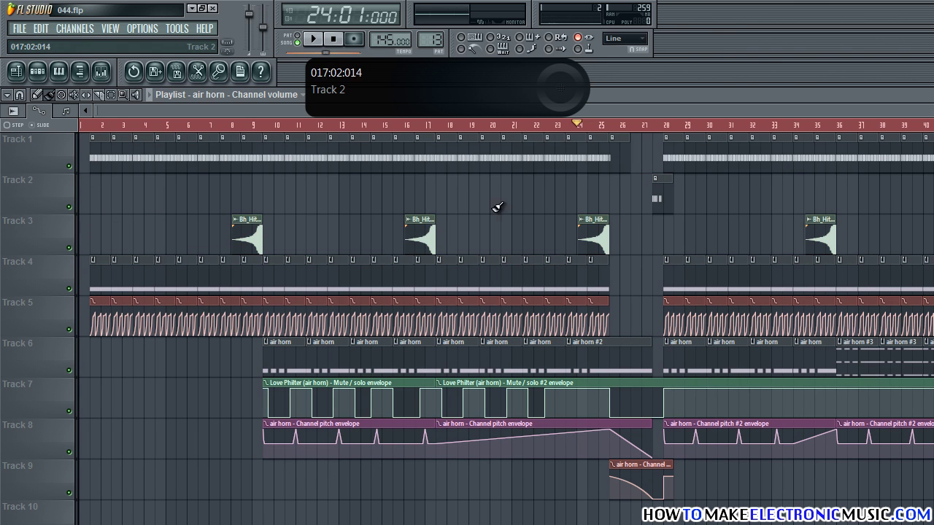
left_click_drag(773, 110, 424, 105)
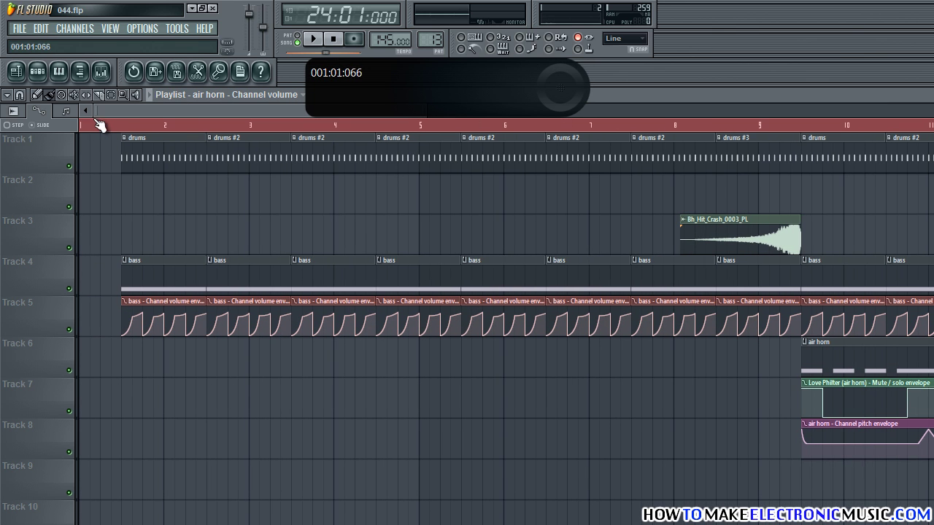
left_click(86, 129)
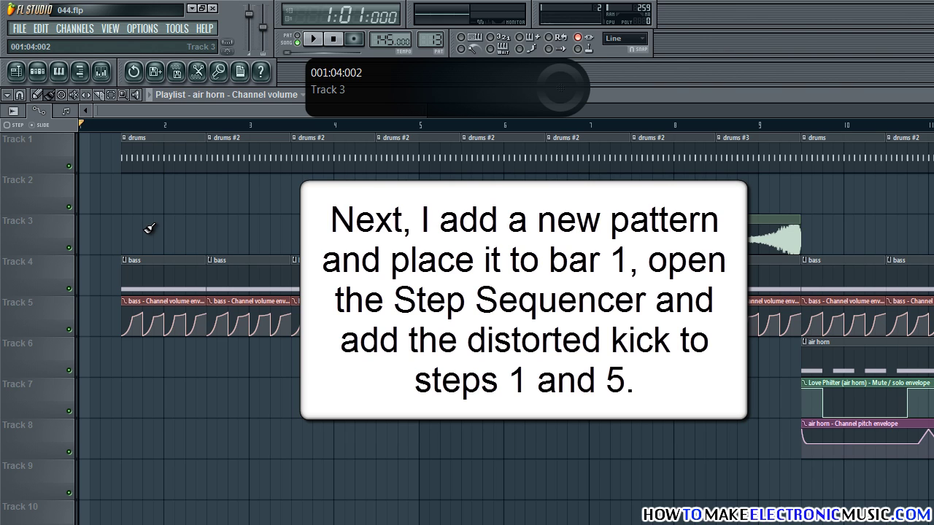
Create a new pattern named "kick intro" and place it at bar 1 on Track 2.
key("F4")
left_click_drag(673, 395, 312, 218)
type("kick ")
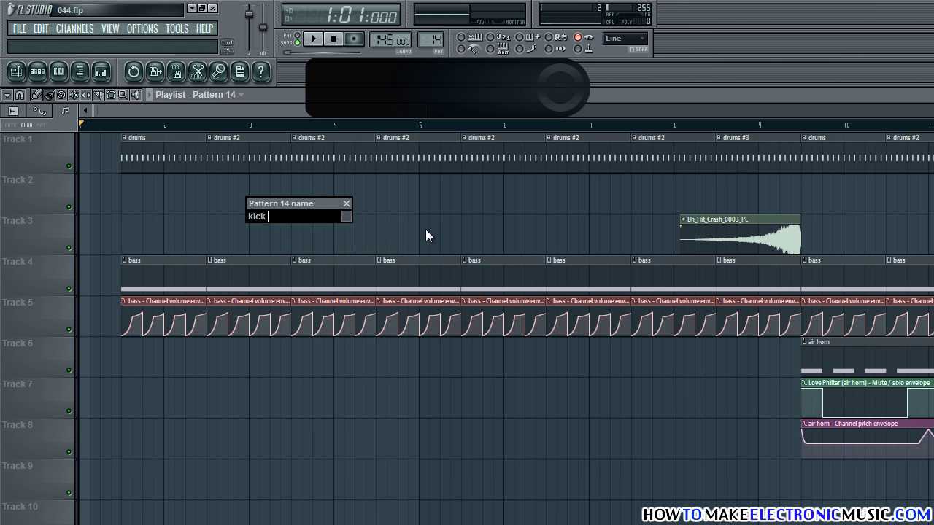
type("intro")
key("Return")
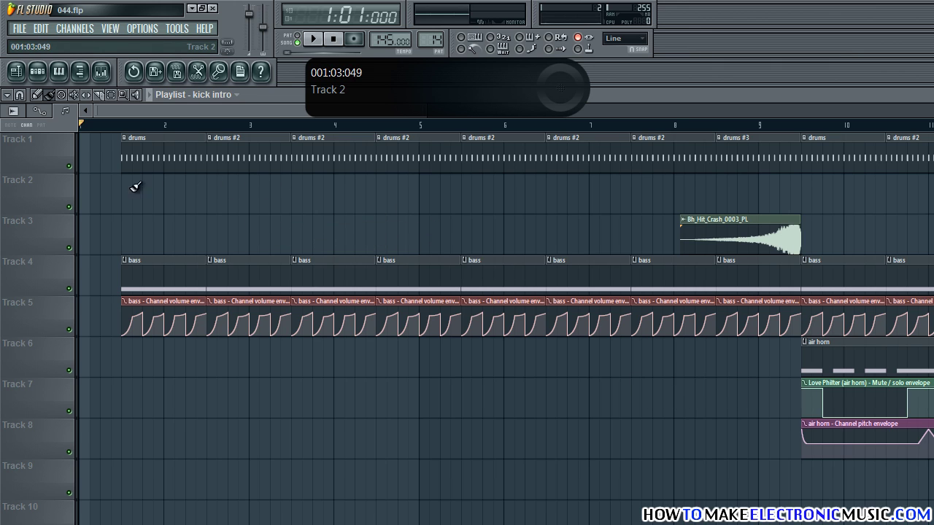
left_click(80, 191)
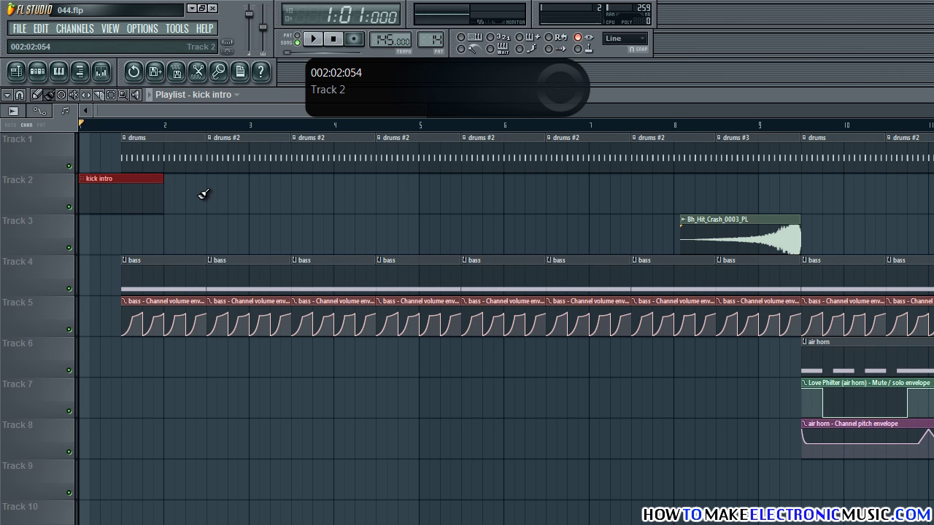
Program kick roll hits on steps 1 and 5 of the kick intro pattern and play the pattern.
double_click(130, 194)
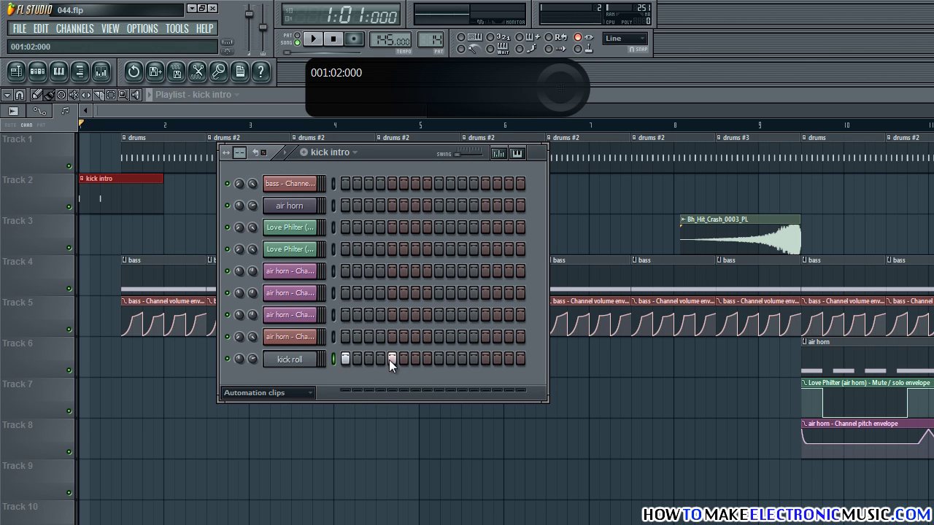
left_click(287, 153)
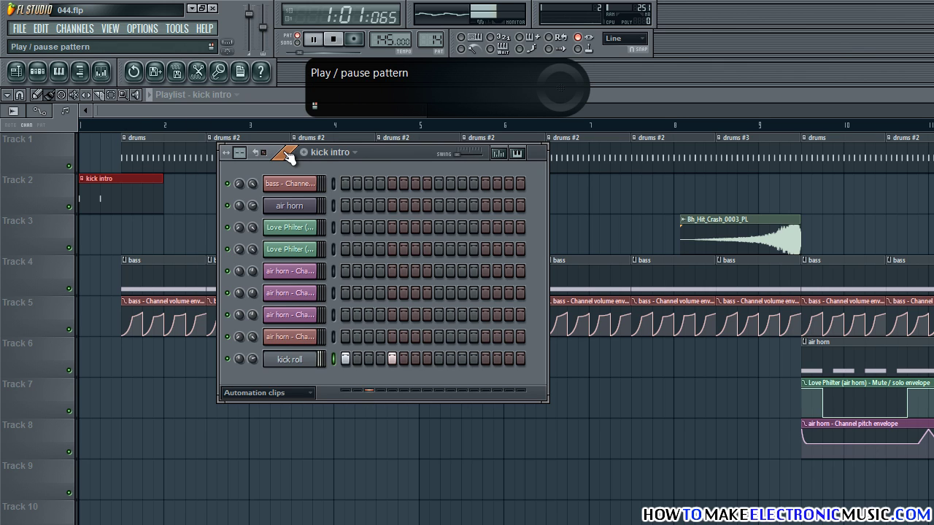
left_click(287, 154)
left_click(214, 111)
Play the song from bar 1 to check the new kick intro and the complete arrangement.
left_click(82, 125)
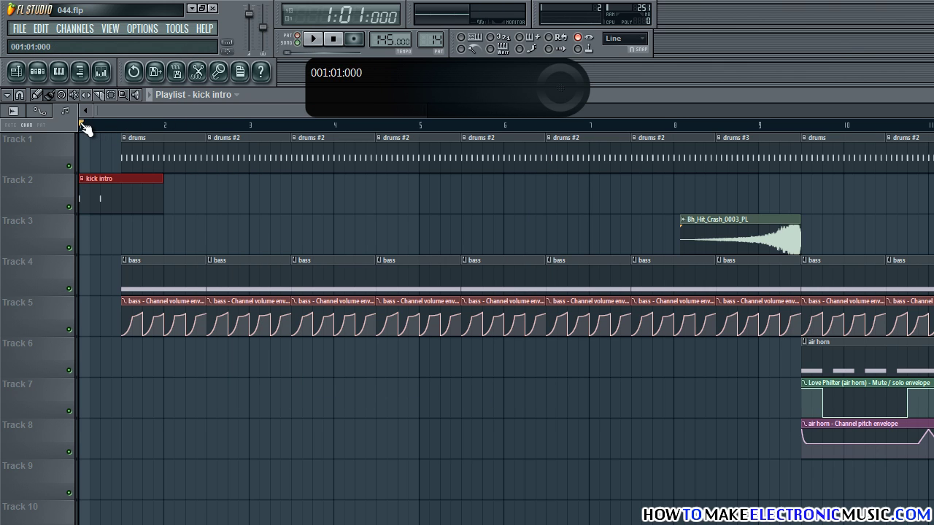
key("space")
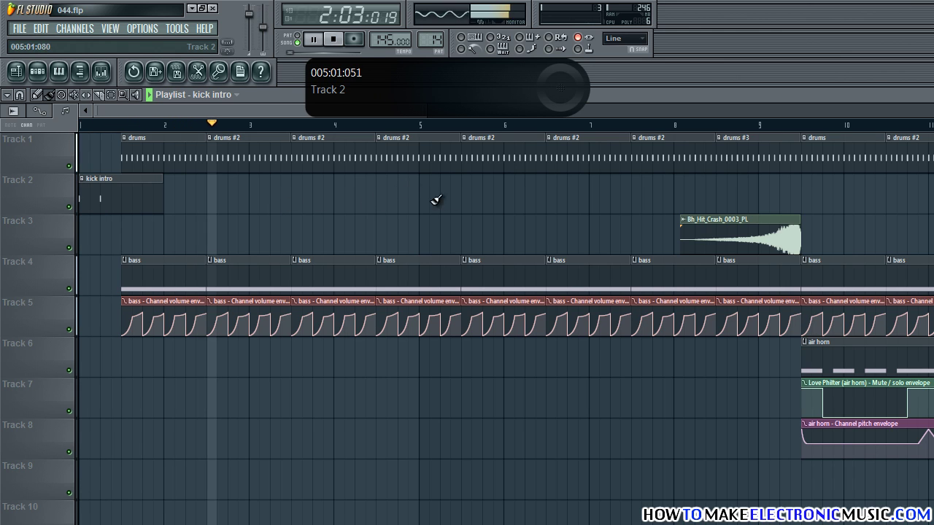
key("space")
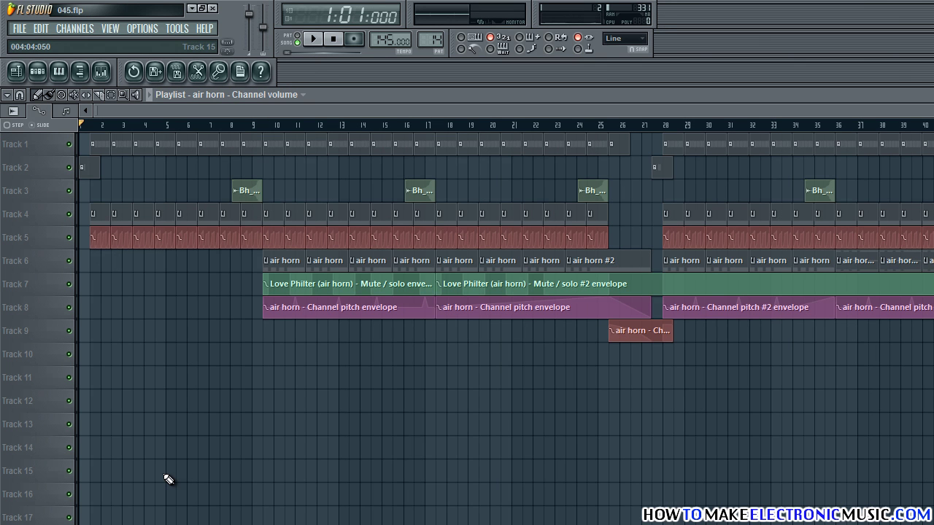
key("space")
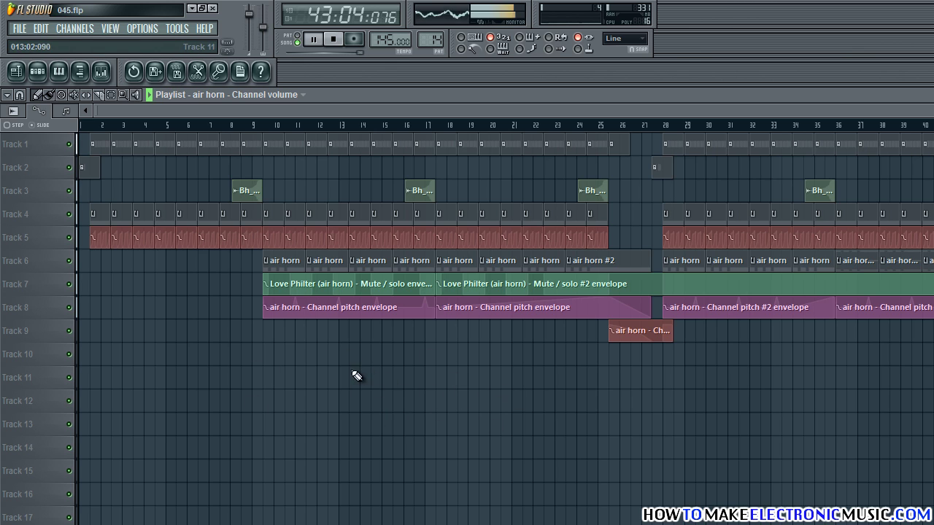
key("space")
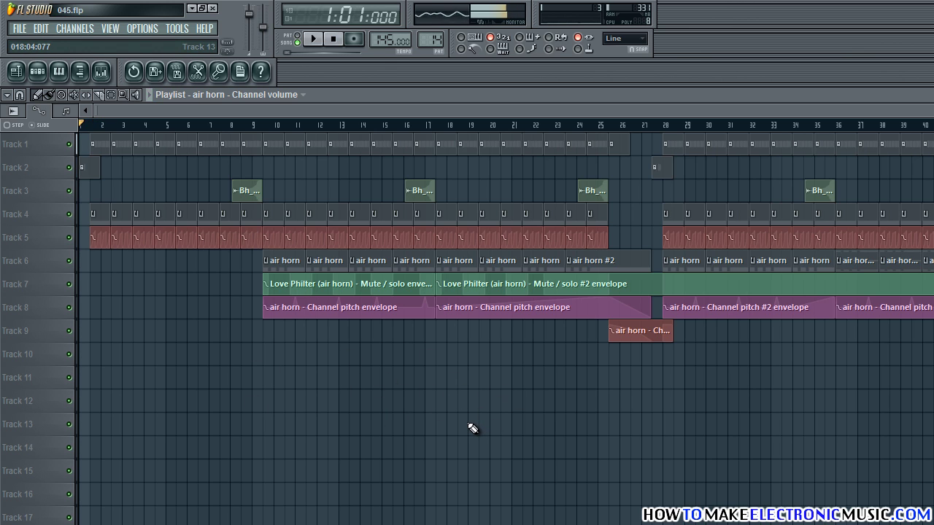